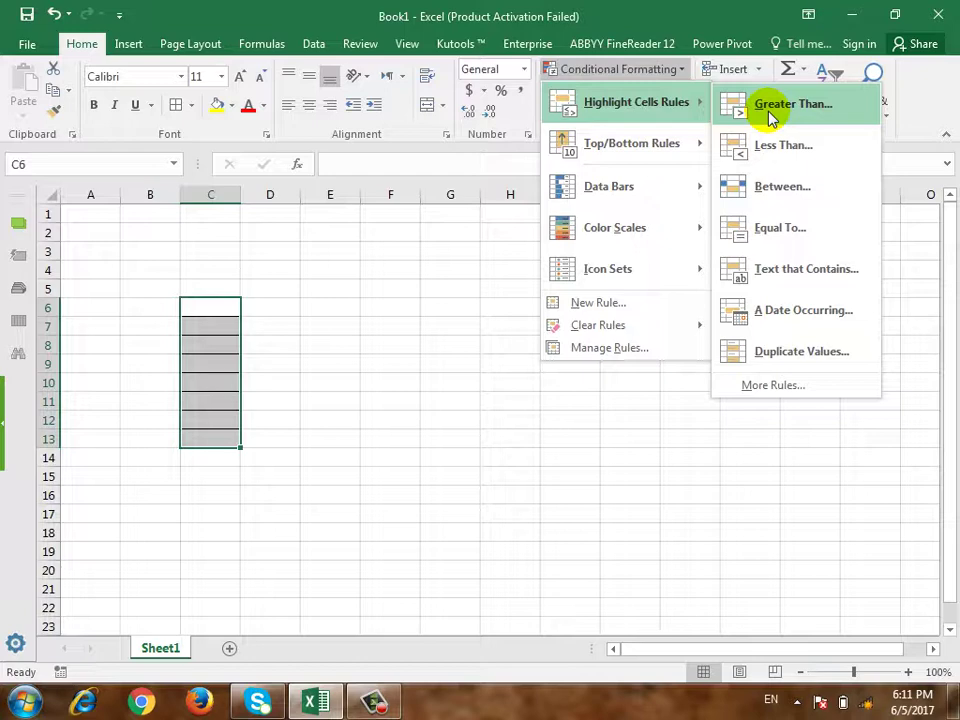
Add a Greater Than 500 highlight rule to C6:C13 using Light Red Fill with Dark Red Text
{"action": "left_click", "coordinate": [771, 112]}
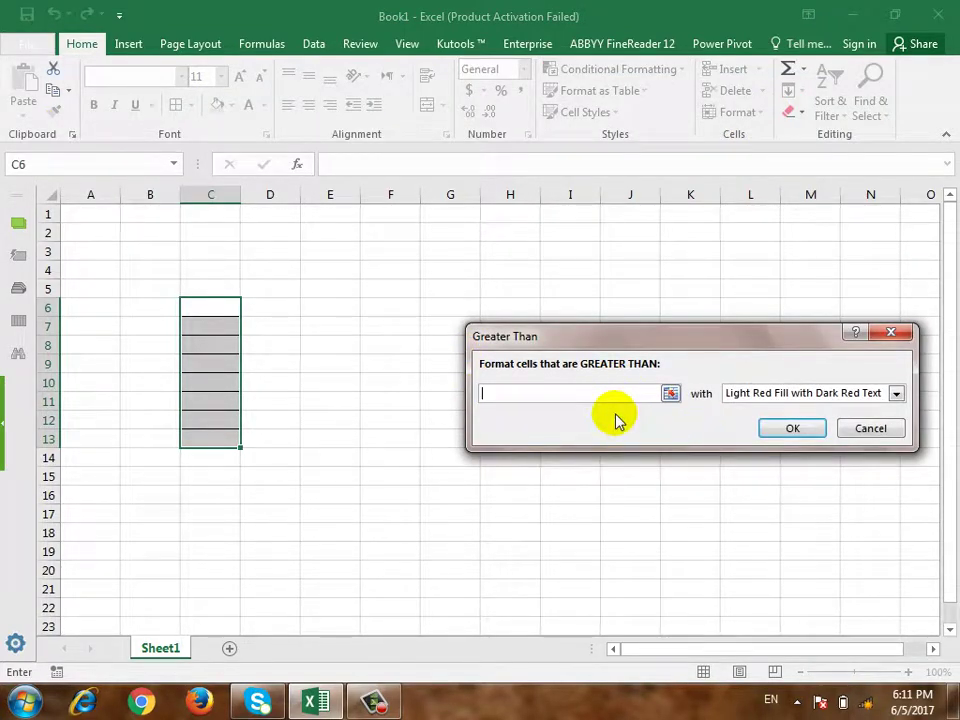
{"action": "type", "text": "500"}
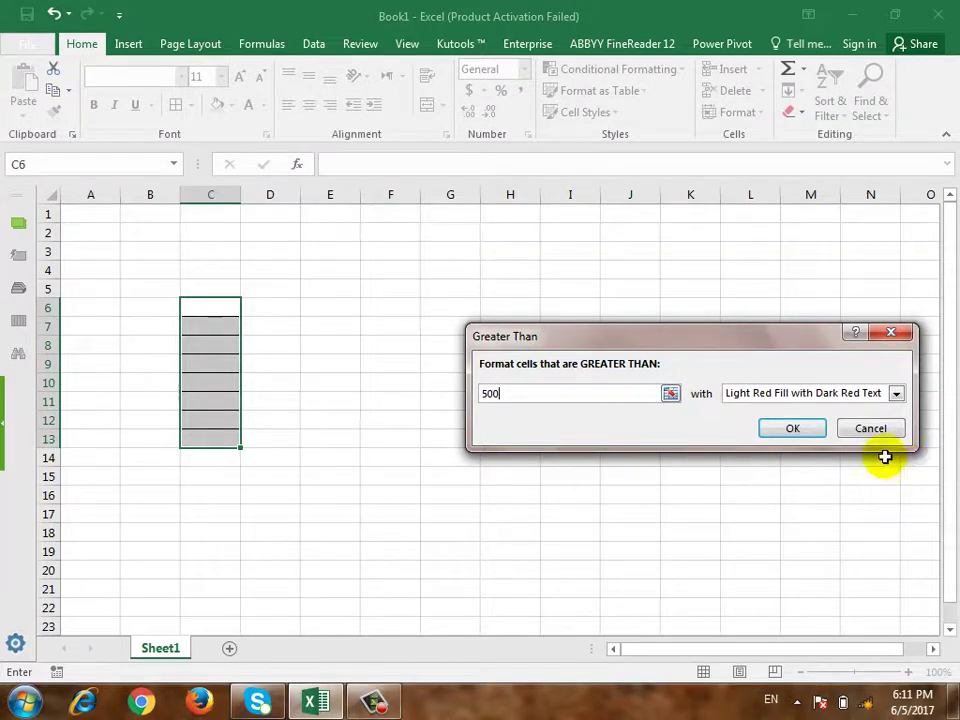
{"action": "left_click_drag", "start_coordinate": [761, 339], "coordinate": [688, 295]}
{"action": "left_click", "coordinate": [686, 352]}
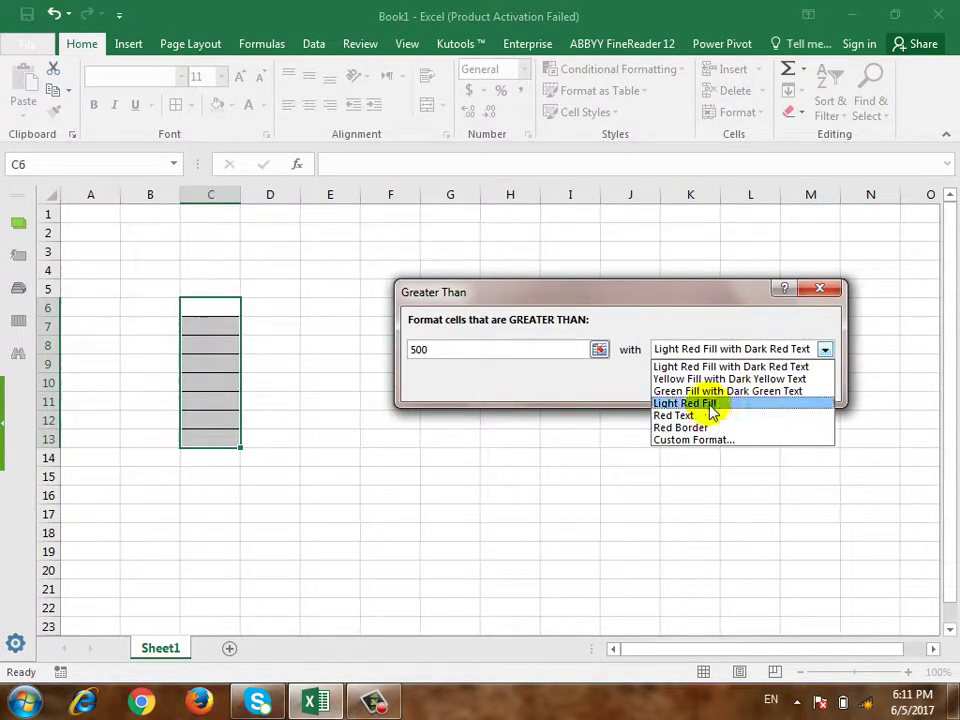
{"action": "left_click", "coordinate": [721, 367]}
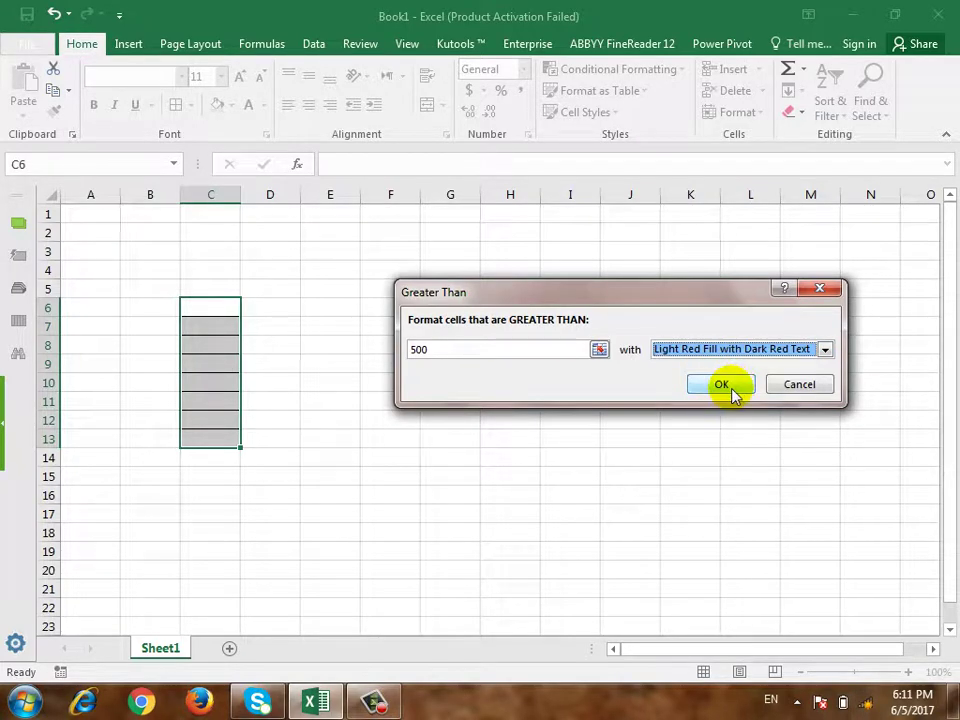
{"action": "left_click", "coordinate": [718, 387]}
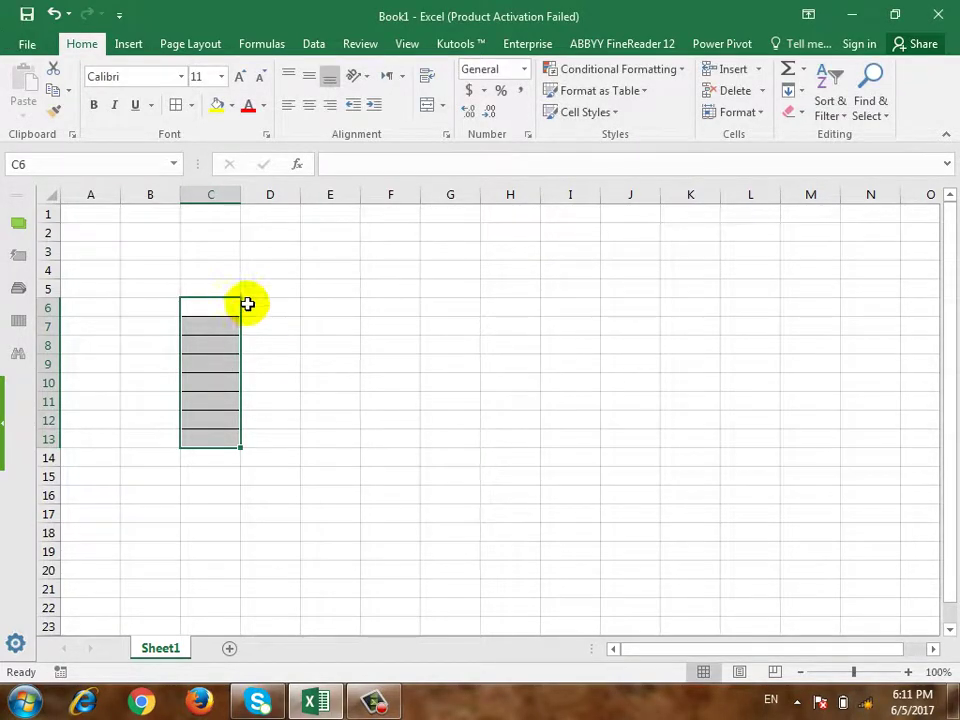
Test the greater-than rule by entering 500 in C6 and 510 in C7
{"action": "left_click", "coordinate": [238, 305]}
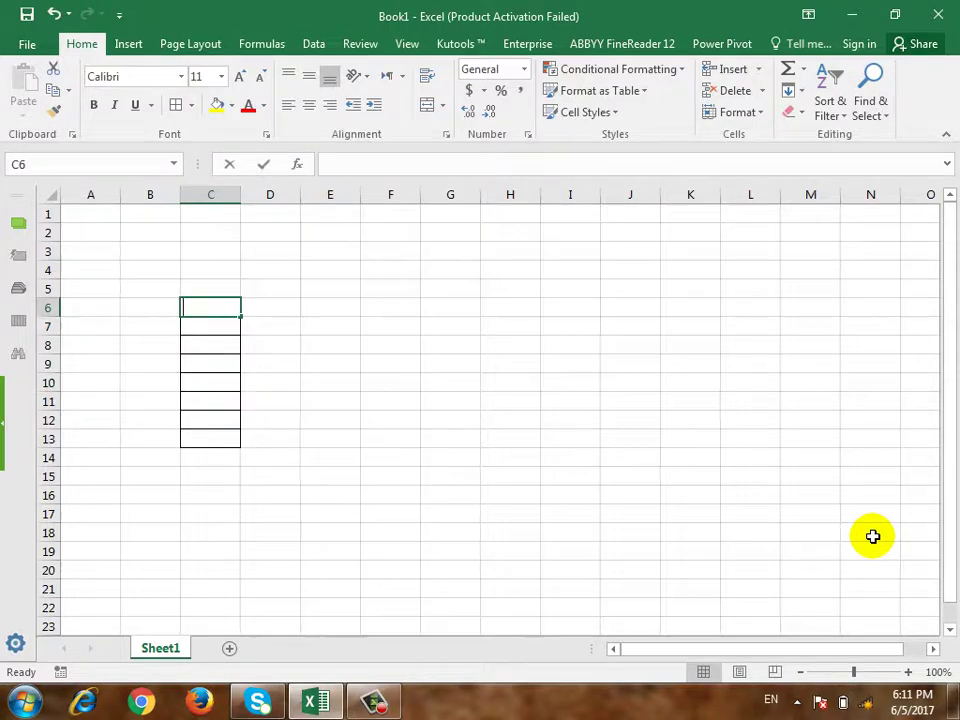
{"action": "type", "text": "500"}
{"action": "key", "text": "Return"}
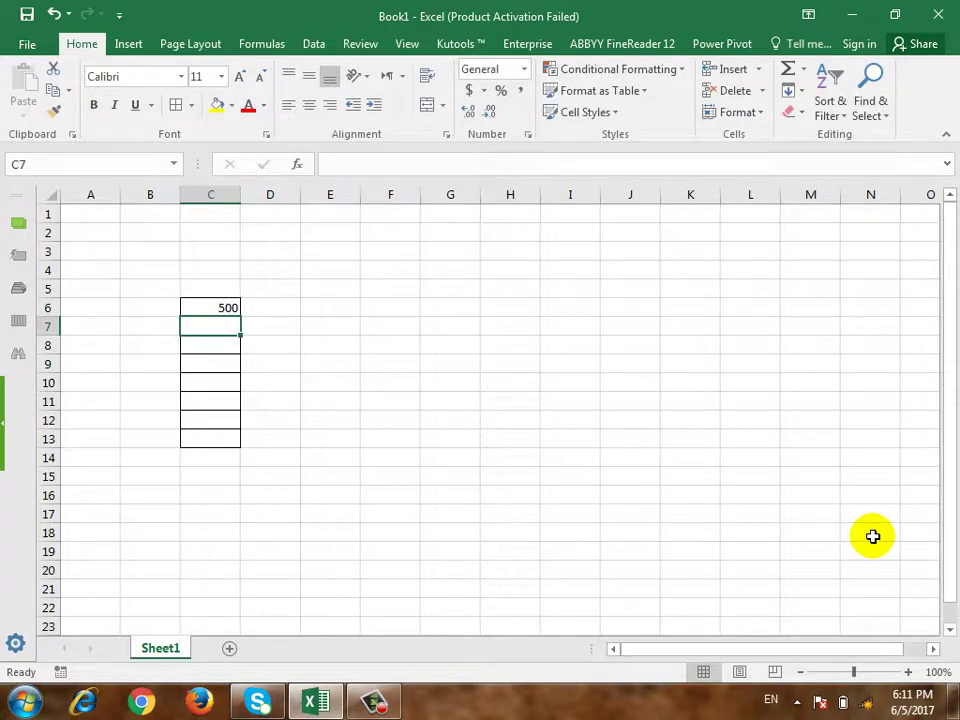
{"action": "type", "text": "510"}
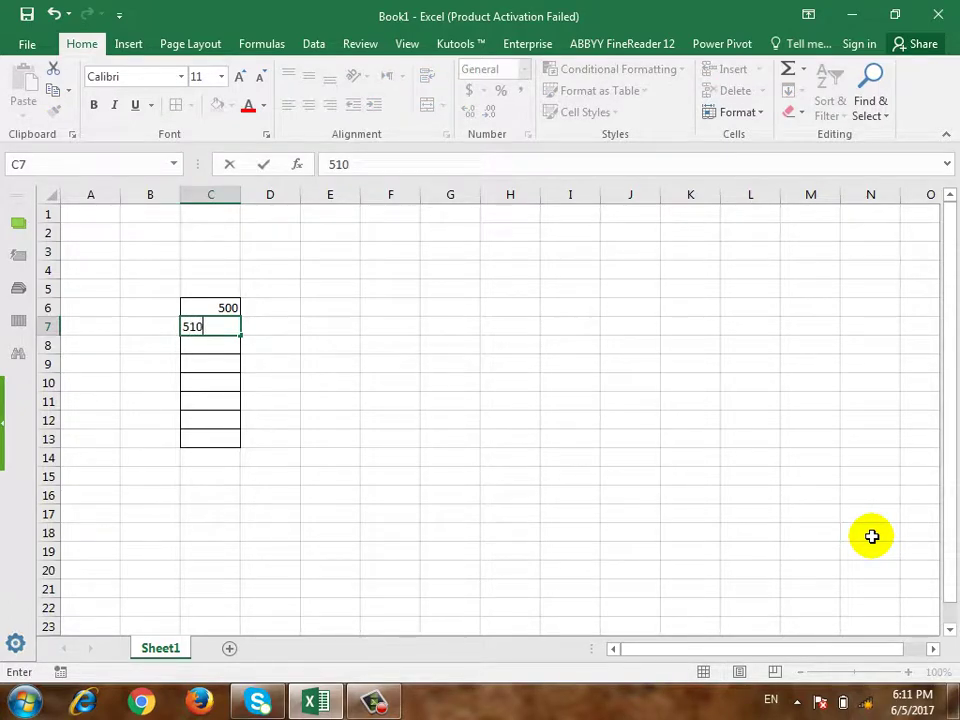
{"action": "key", "text": "Return"}
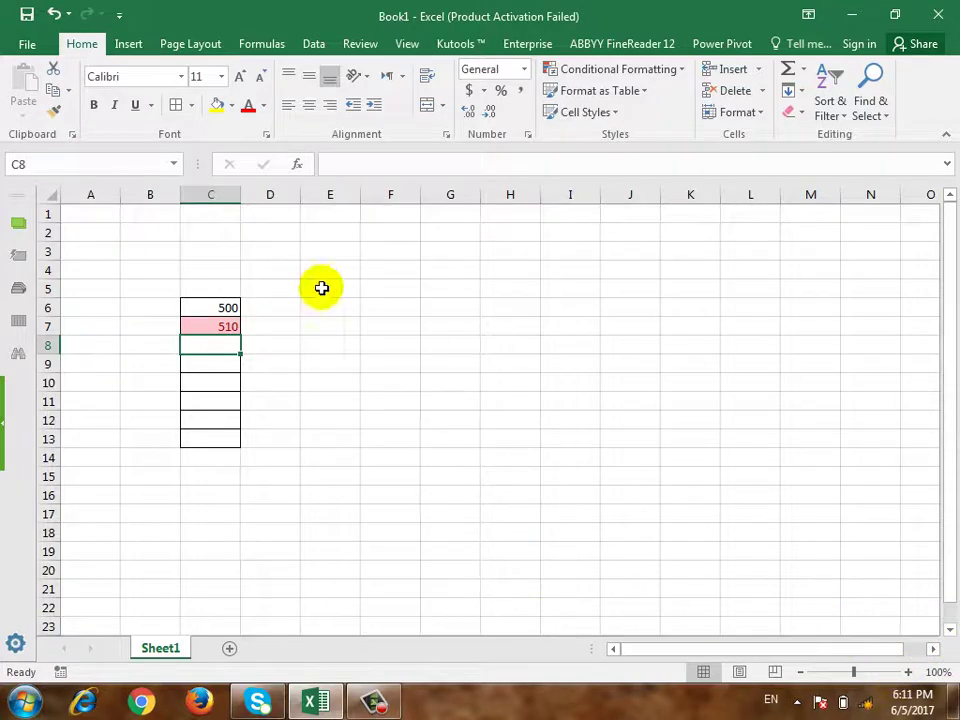
Label the first rule's column by entering > in cell C5
{"action": "left_click", "coordinate": [232, 287]}
{"action": "type", "text": ">"}
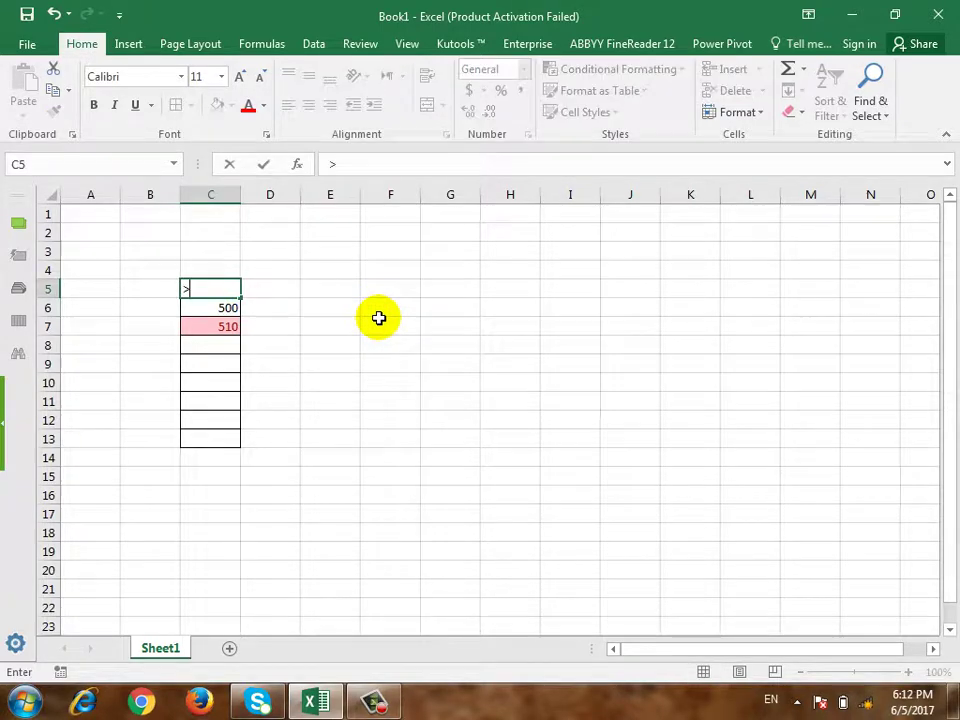
{"action": "key", "text": "Return"}
{"action": "key", "text": "Up"}
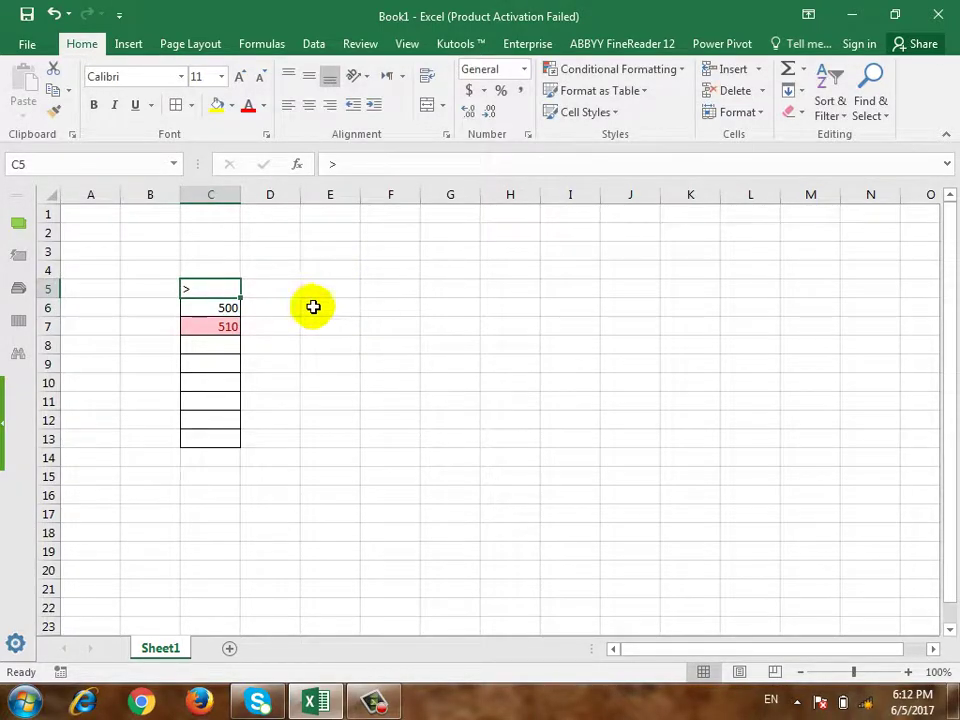
Add borders to D6:D13 and a Less Than 500 highlight rule using Yellow Fill with Dark Yellow Text
{"action": "left_click_drag", "start_coordinate": [281, 304], "coordinate": [281, 438]}
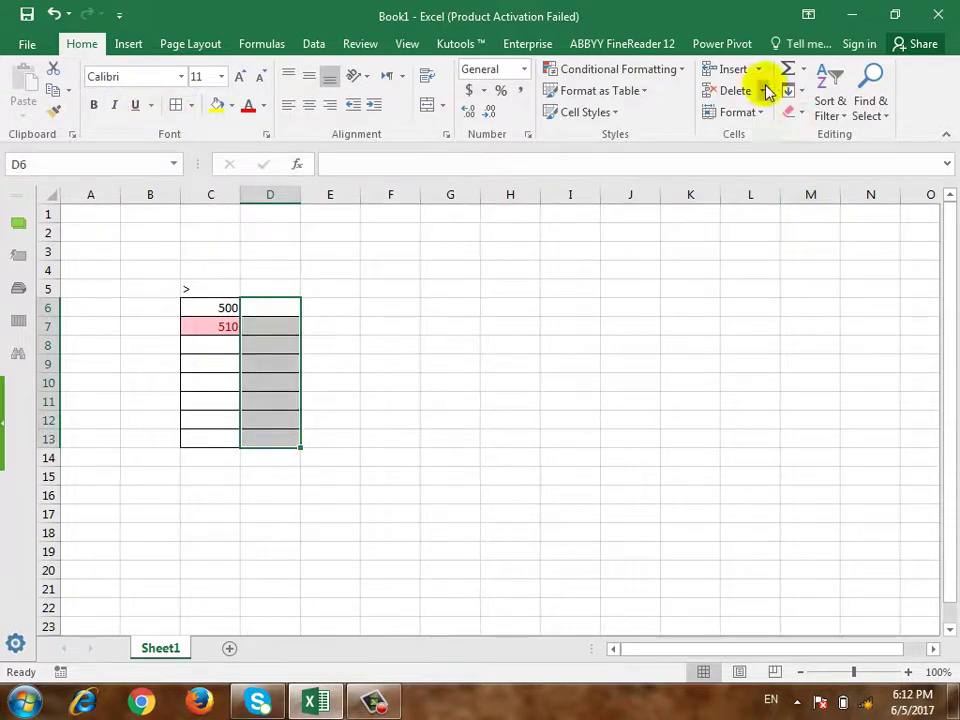
{"action": "left_click", "coordinate": [640, 76]}
{"action": "mouse_move", "coordinate": [636, 101]}
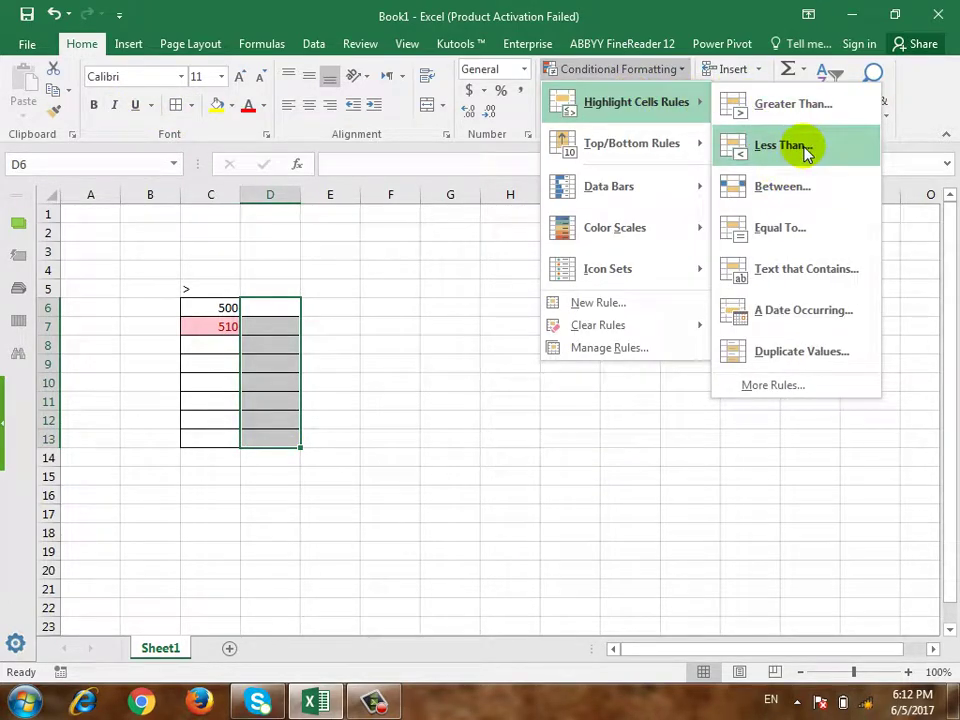
{"action": "left_click", "coordinate": [740, 166]}
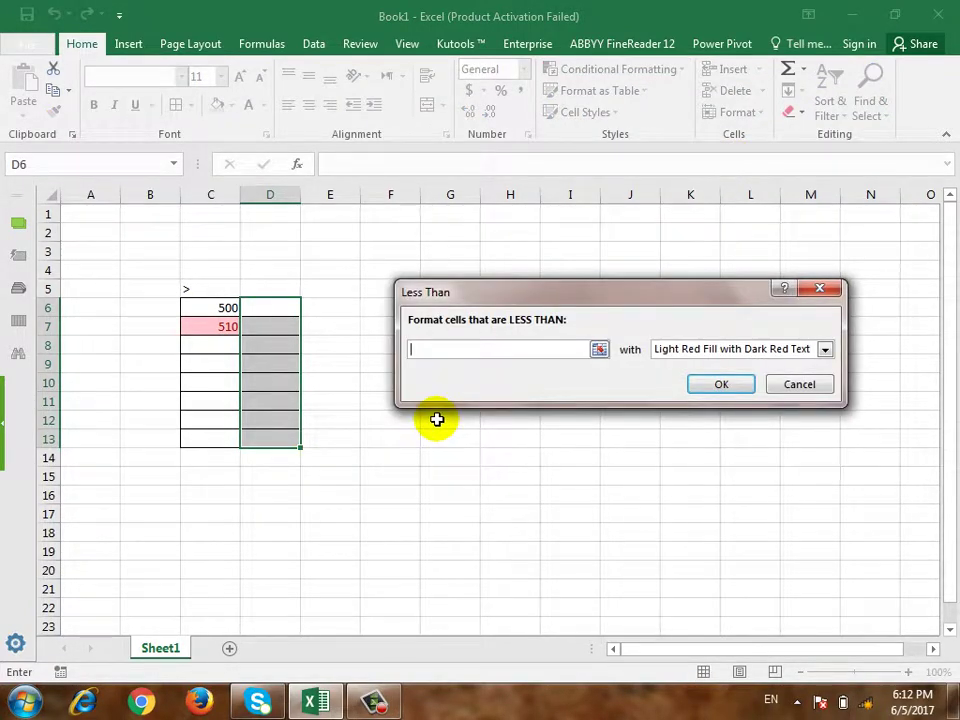
{"action": "type", "text": "500"}
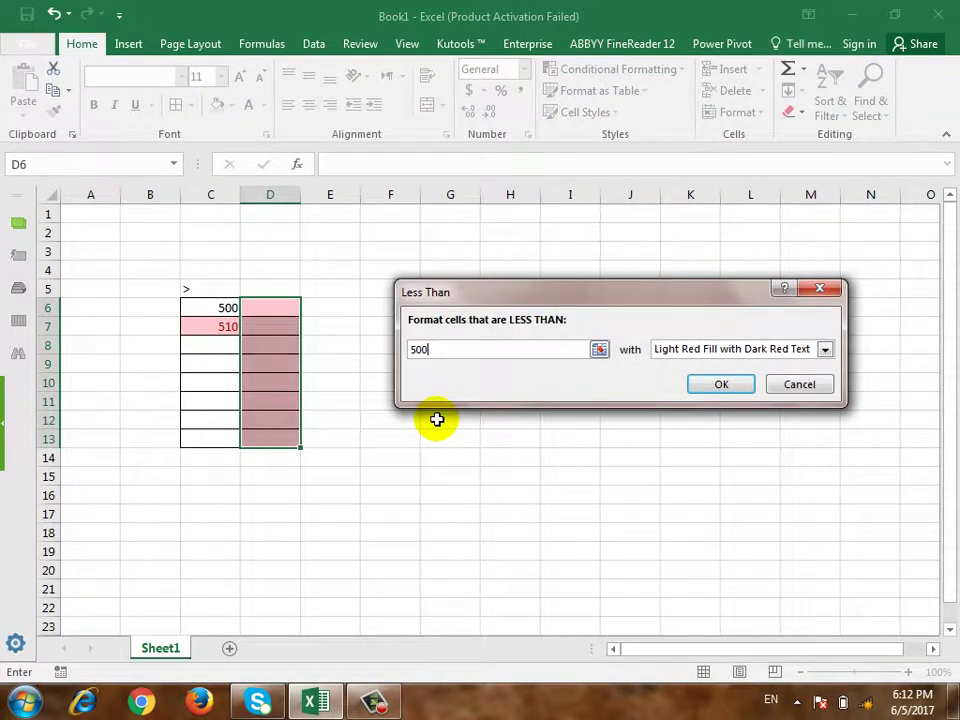
{"action": "left_click", "coordinate": [700, 349]}
{"action": "left_click", "coordinate": [660, 377]}
{"action": "left_click", "coordinate": [722, 385]}
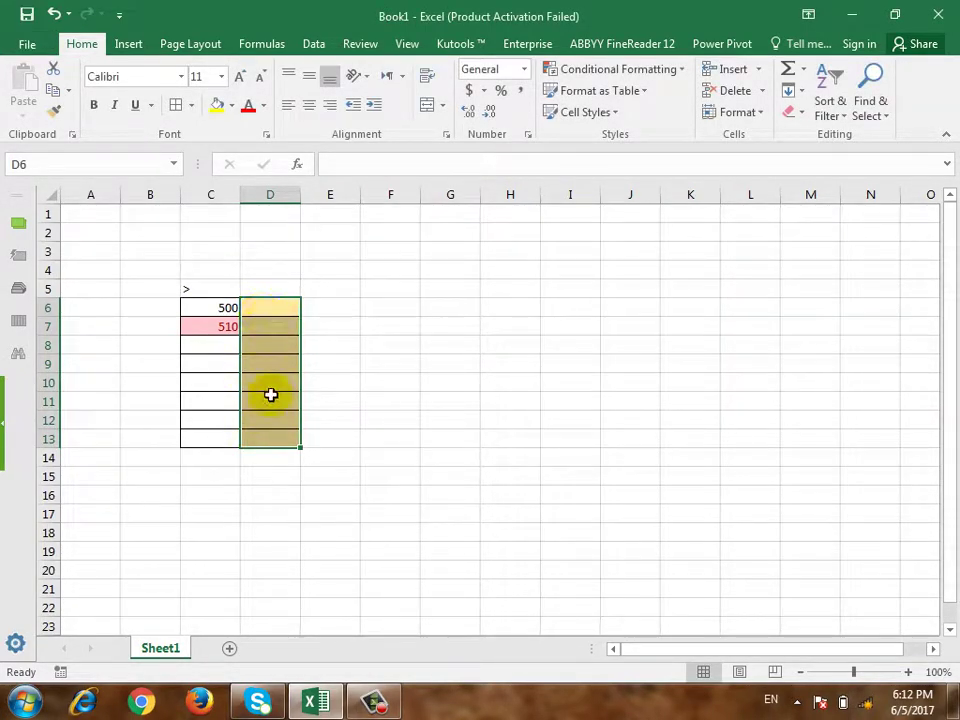
Test the less-than rule by entering 510 in D7 and 5 in D9
{"action": "left_click", "coordinate": [272, 335]}
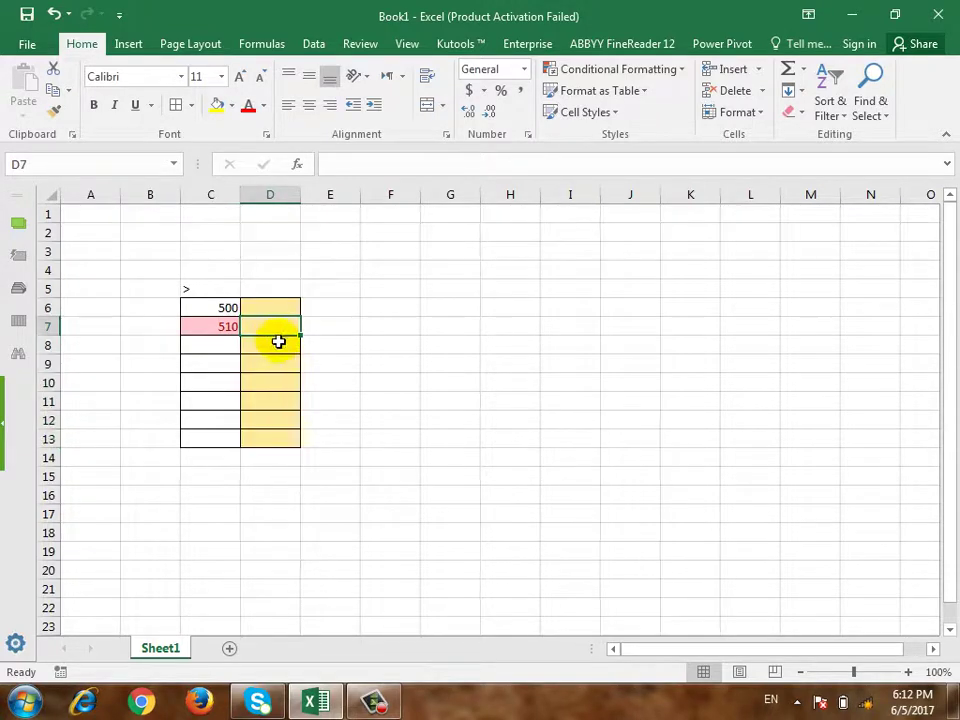
{"action": "type", "text": "500"}
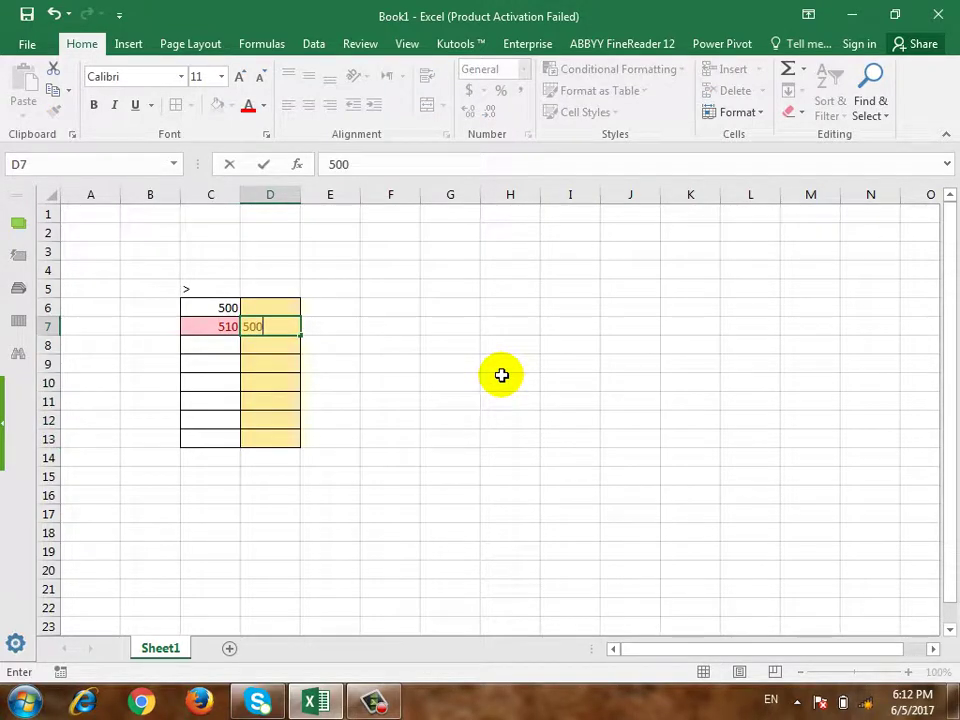
{"action": "type", "text": "10"}
{"action": "key", "text": "Return"}
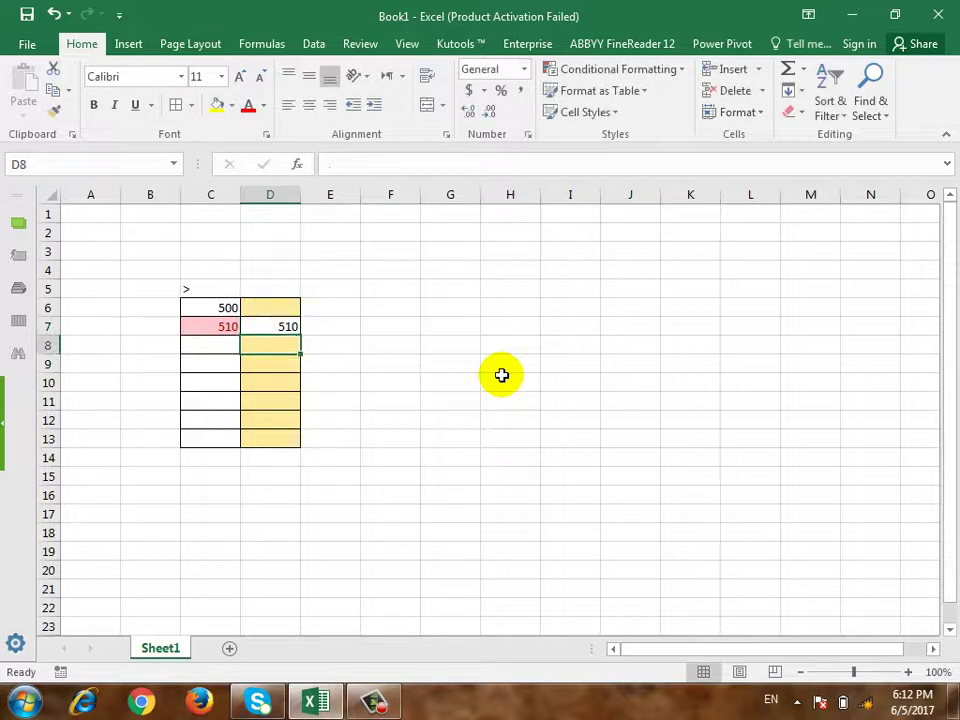
{"action": "key", "text": "Return"}
{"action": "type", "text": "5"}
{"action": "key", "text": "Return"}
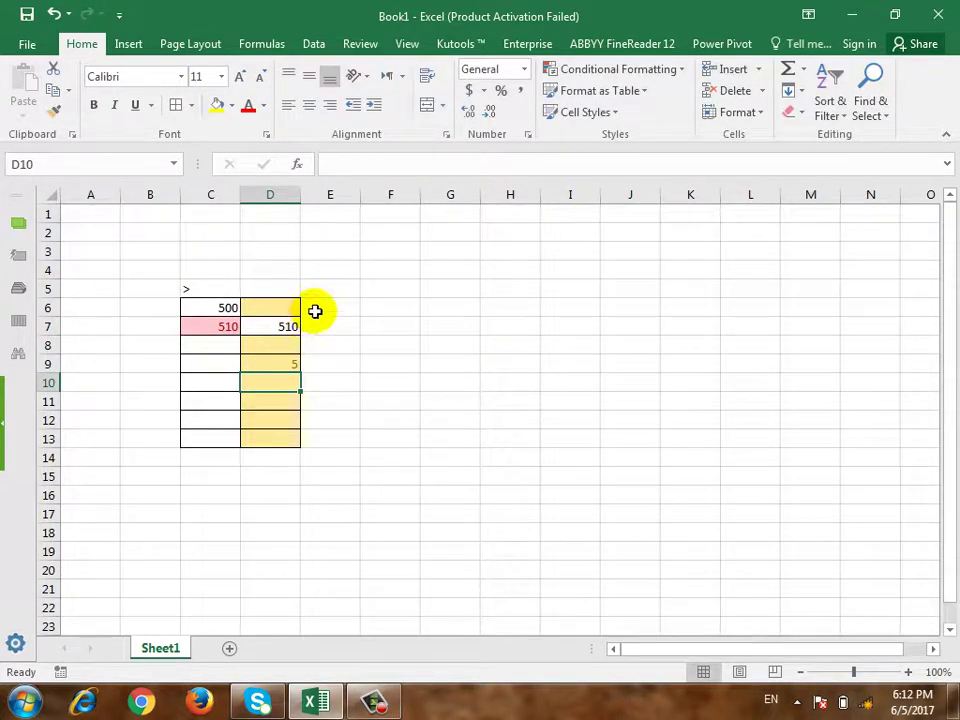
Add borders to E6:E13 and a highlight rule for values between 500 and 1000 using Green Fill with Dark Green Text
{"action": "left_click_drag", "start_coordinate": [315, 311], "coordinate": [317, 440]}
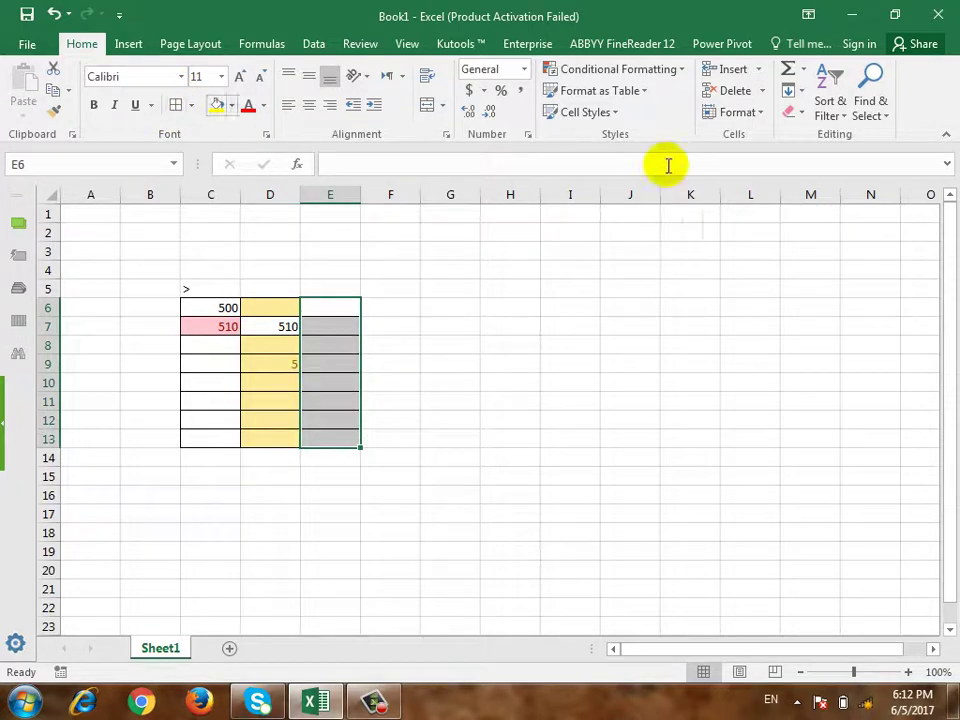
{"action": "left_click", "coordinate": [681, 72]}
{"action": "mouse_move", "coordinate": [681, 103]}
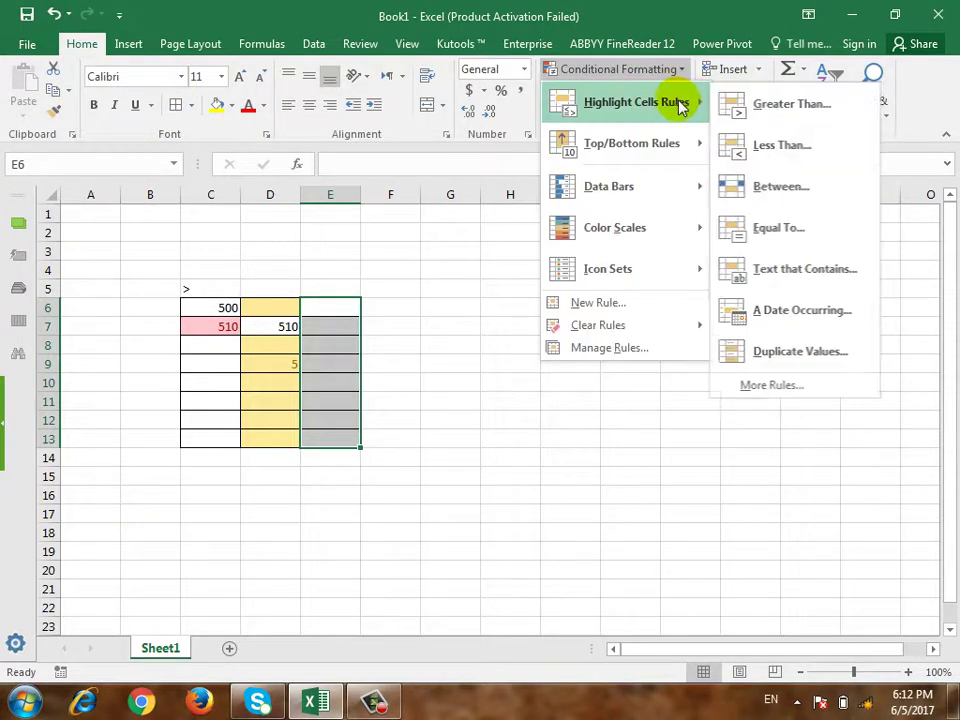
{"action": "left_click", "coordinate": [820, 205]}
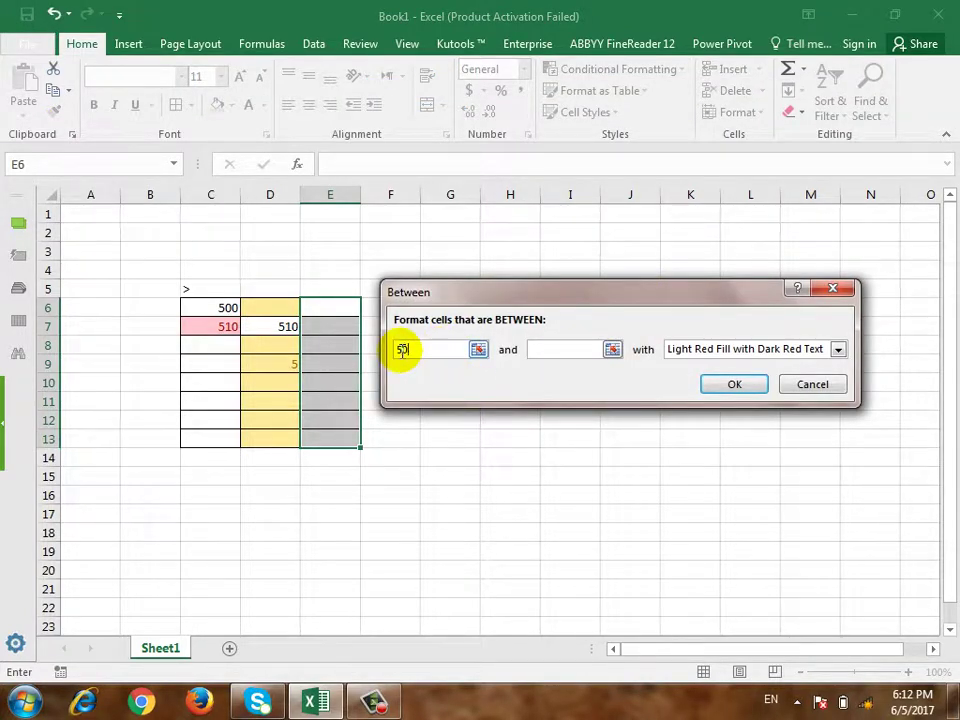
{"action": "left_click", "coordinate": [572, 350]}
{"action": "type", "text": "1000"}
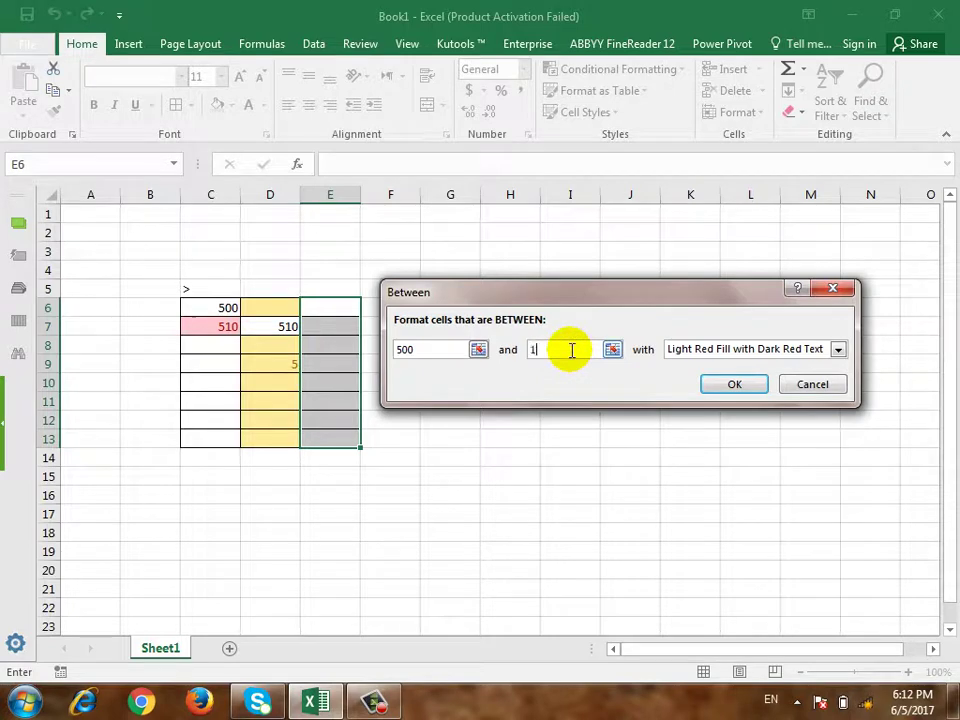
{"action": "left_click", "coordinate": [810, 349]}
{"action": "left_click", "coordinate": [787, 392]}
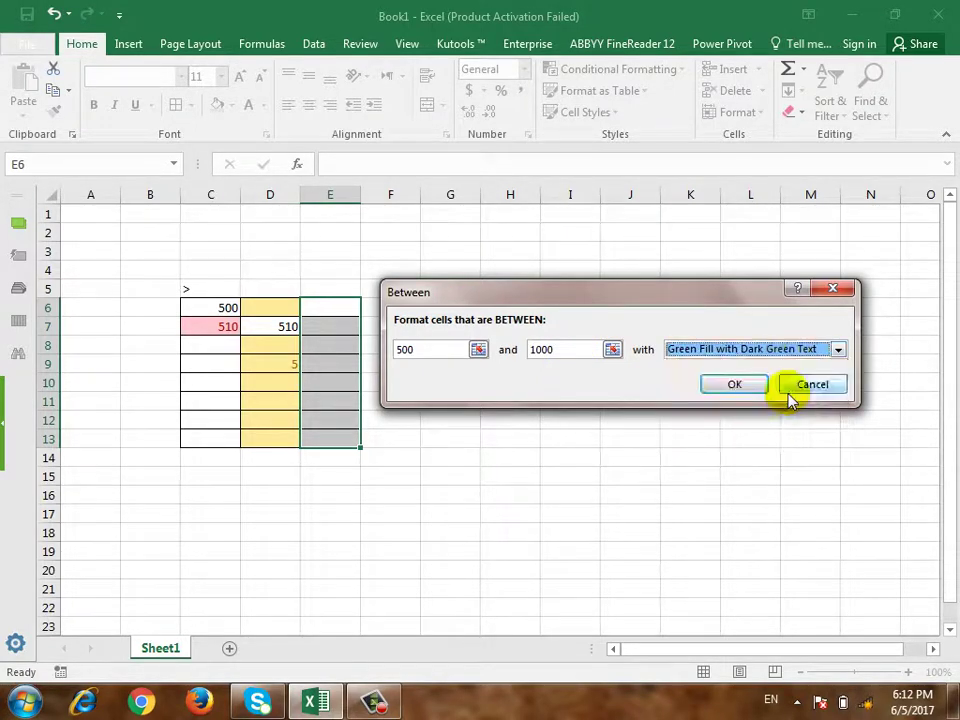
{"action": "left_click", "coordinate": [718, 385]}
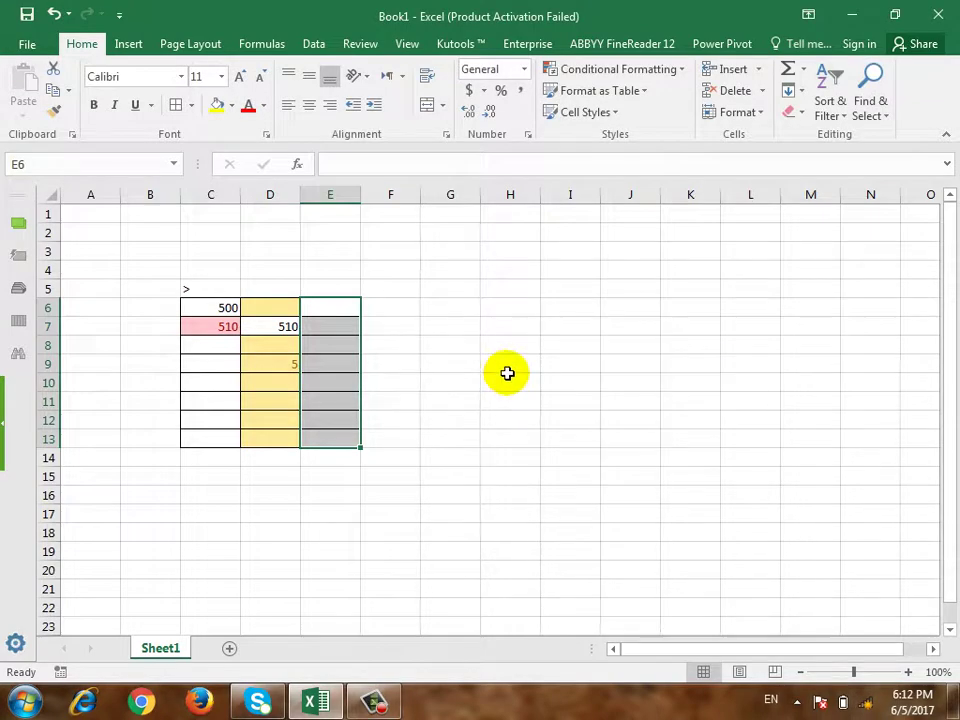
Test the limits of the between rule in E8 by entering 500 and replacing it with 1000
{"action": "key", "text": "Down"}
{"action": "key", "text": "Down"}
{"action": "type", "text": "5"}
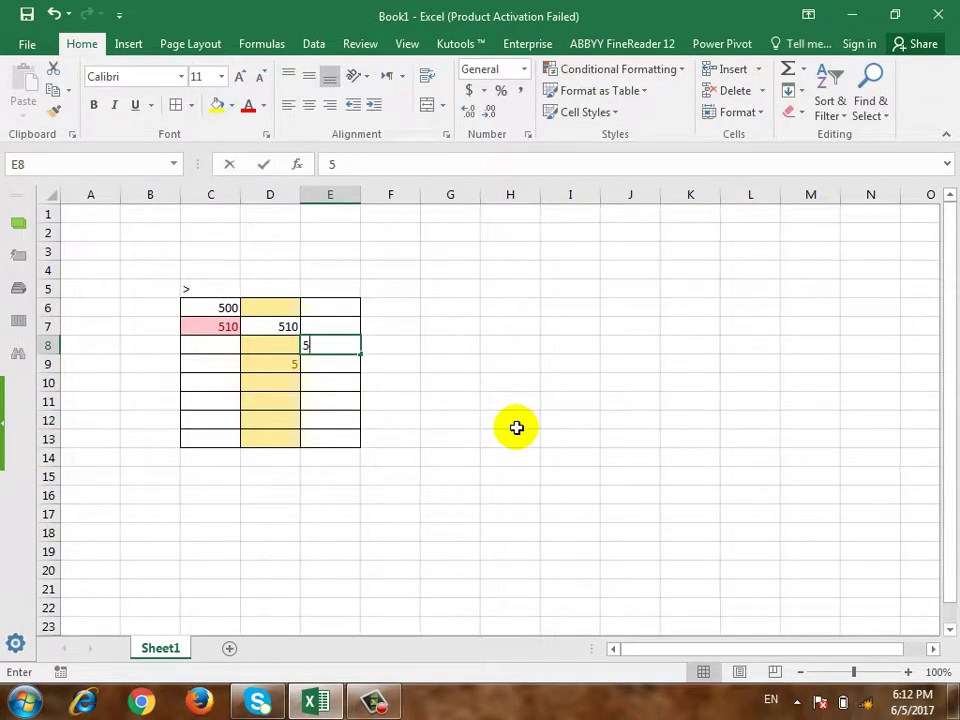
{"action": "type", "text": "00"}
{"action": "left_click", "coordinate": [955, 700]}
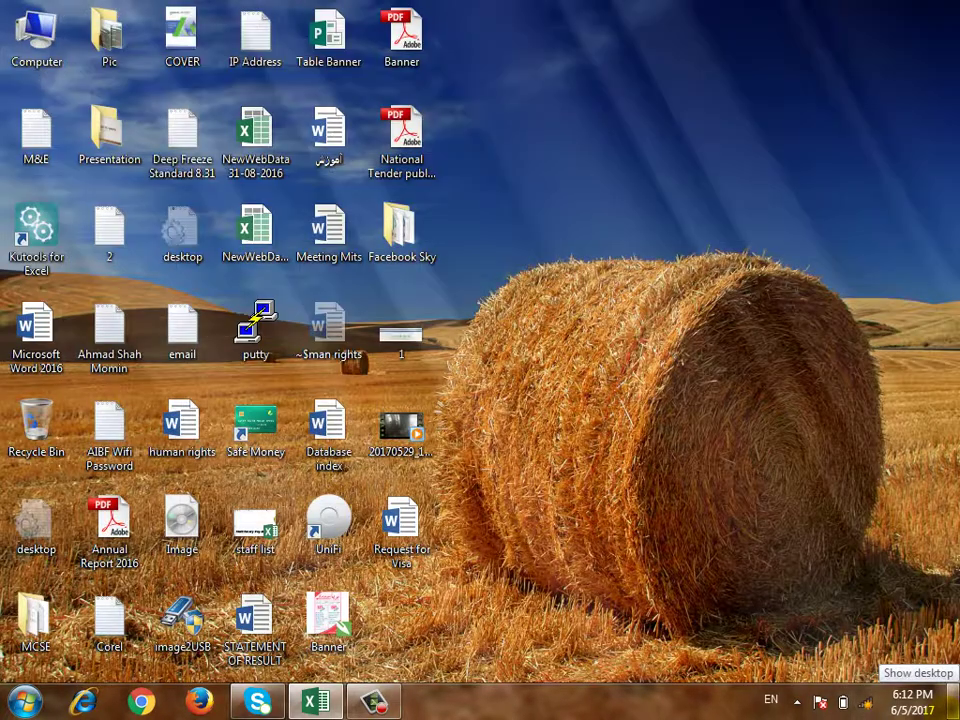
{"action": "left_click", "coordinate": [955, 700]}
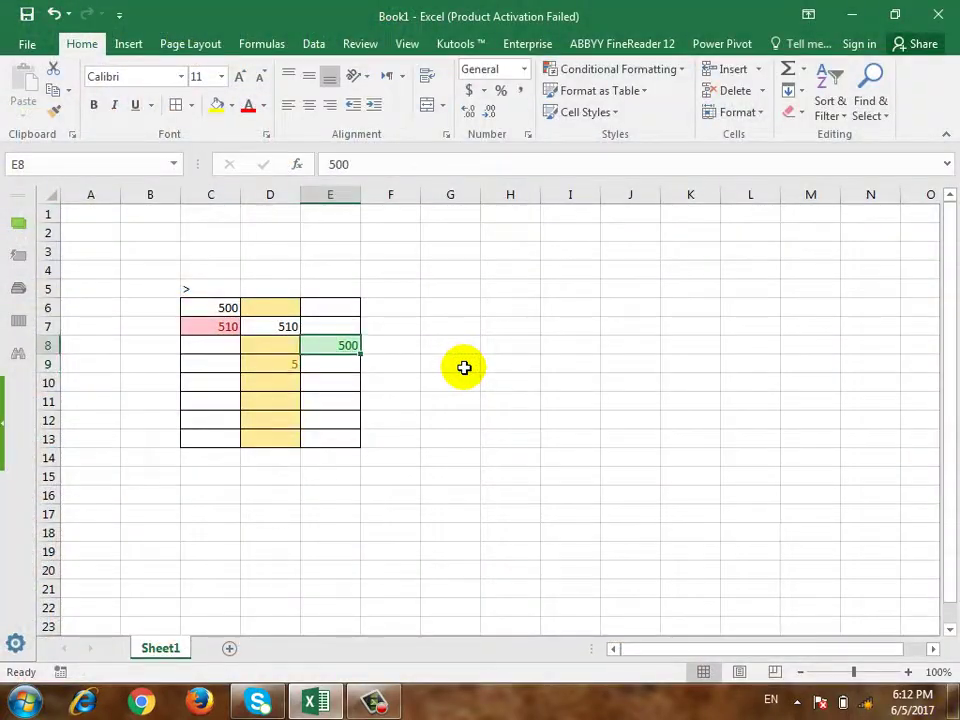
{"action": "type", "text": "1000"}
{"action": "key", "text": "Return"}
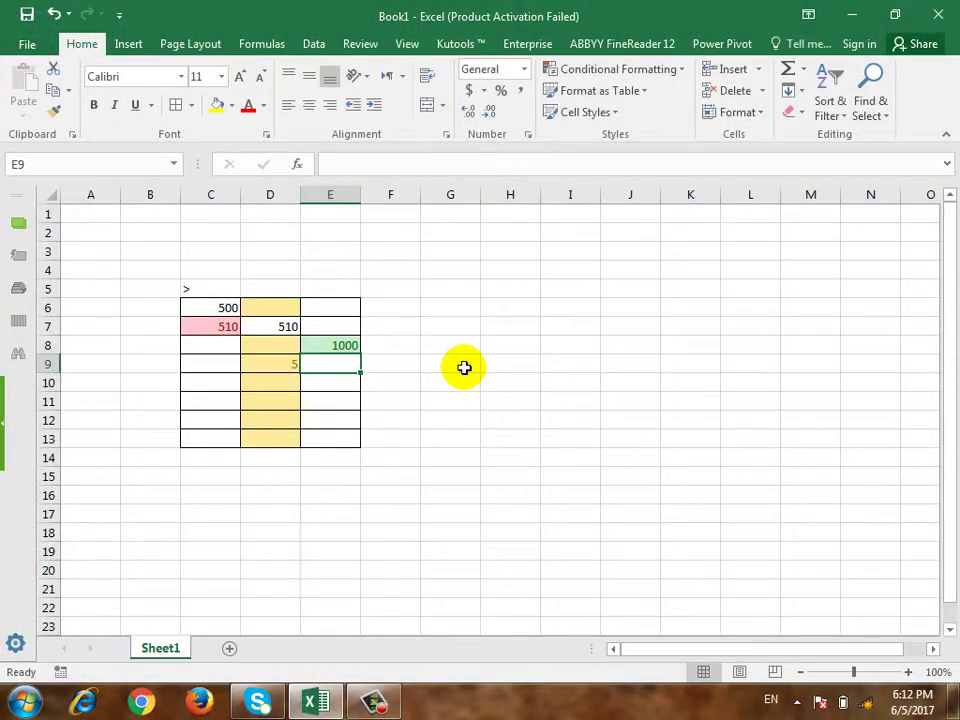
Enter 666 in E9 and 45 in E10 as further test values for the between rule
{"action": "type", "text": "666"}
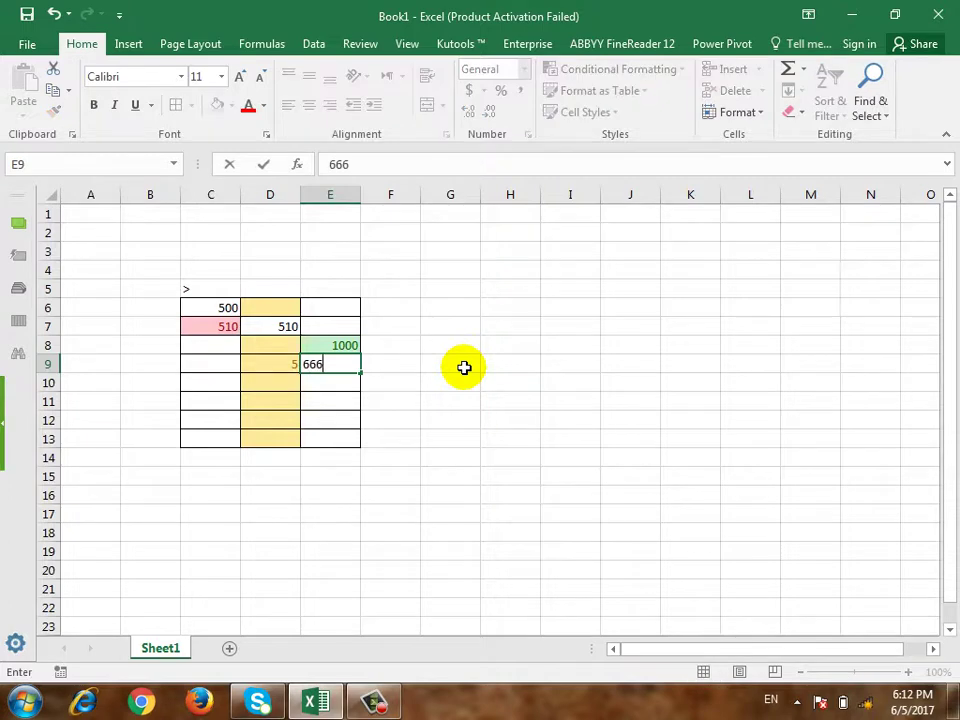
{"action": "type", "text": "6"}
{"action": "key", "text": "BackSpace"}
{"action": "key", "text": "Return"}
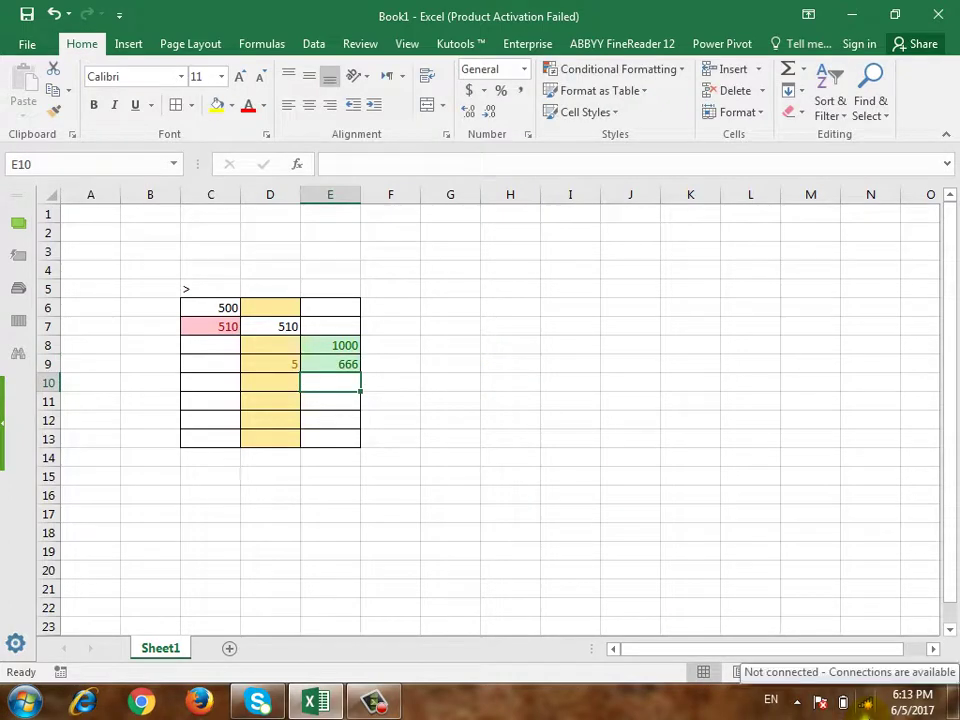
{"action": "type", "text": "45"}
{"action": "key", "text": "Return"}
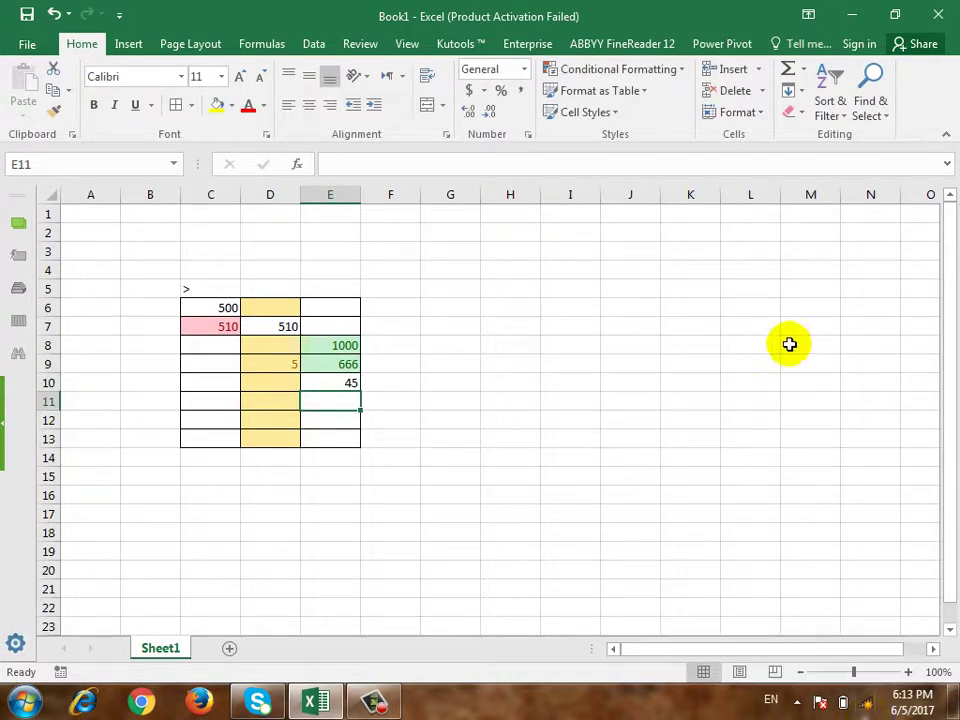
Add borders to F6:F13 and highlight values equal to 500 using Light Red Fill with Dark Red Text
{"action": "left_click_drag", "start_coordinate": [409, 311], "coordinate": [409, 443]}
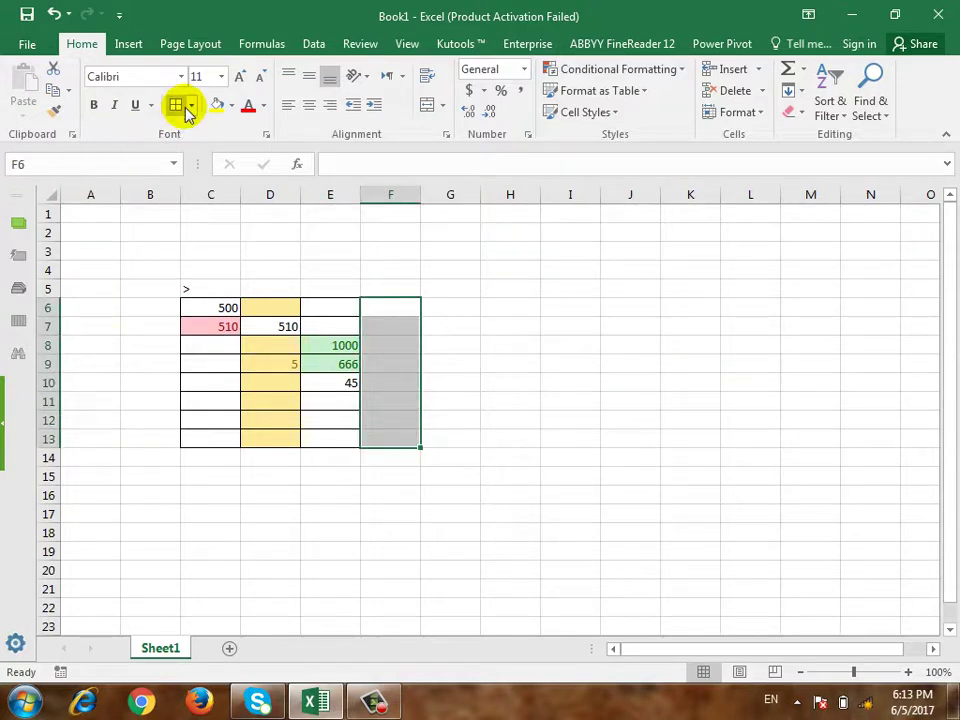
{"action": "left_click", "coordinate": [624, 72]}
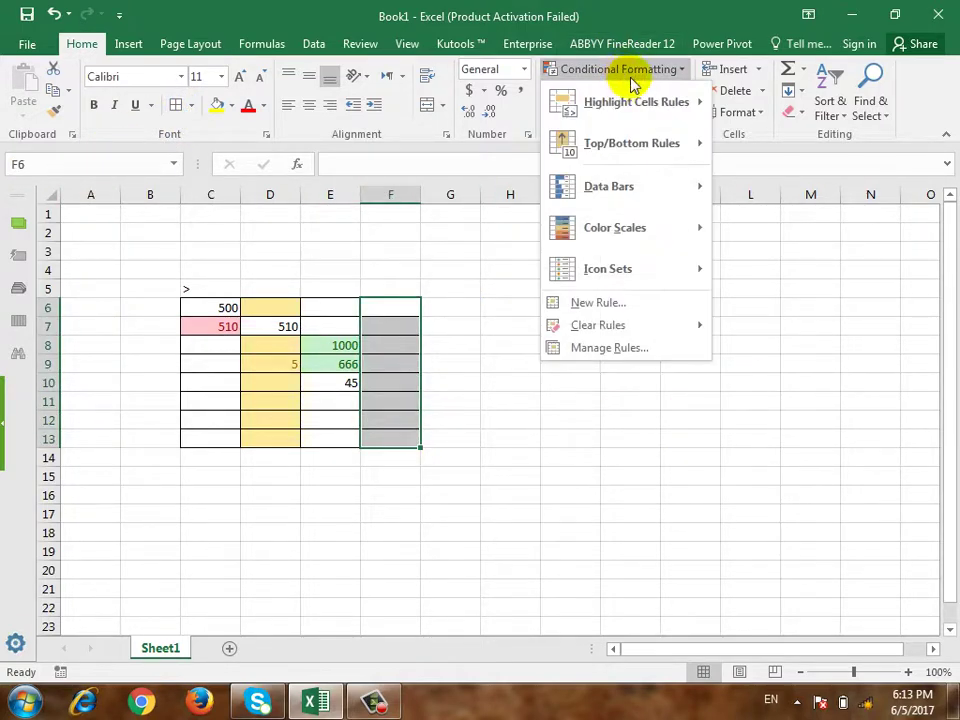
{"action": "mouse_move", "coordinate": [690, 102]}
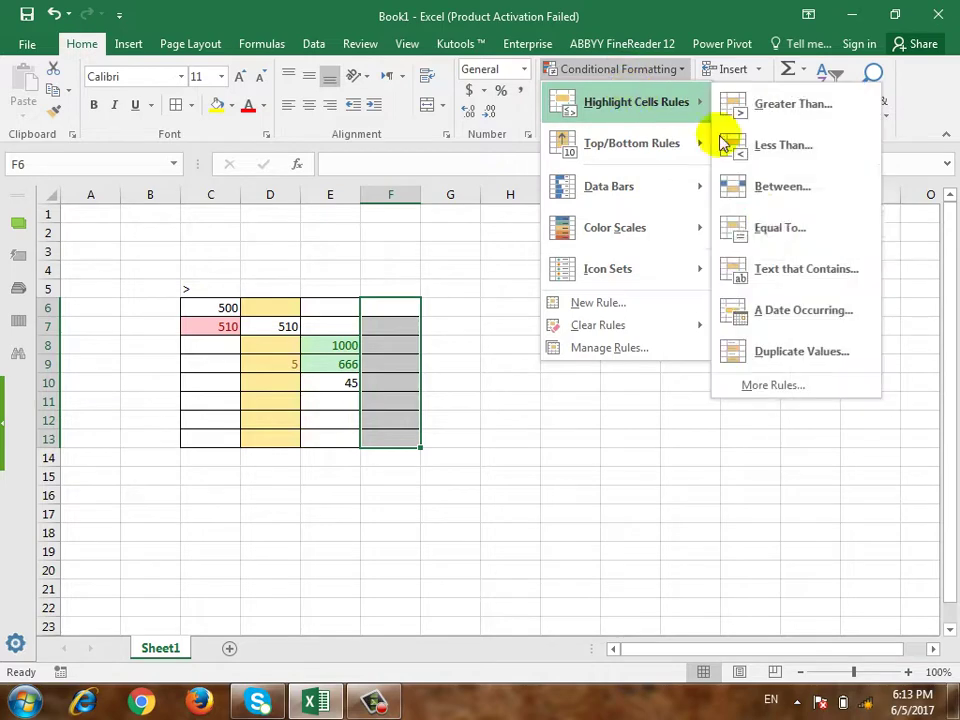
{"action": "left_click", "coordinate": [802, 241]}
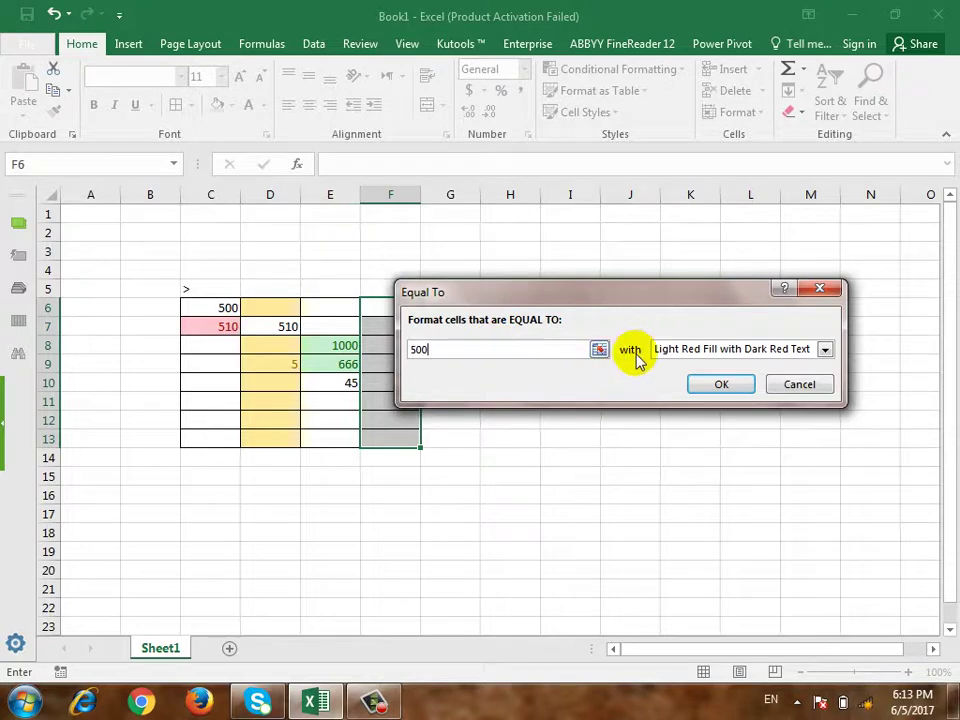
{"action": "left_click", "coordinate": [710, 384]}
Test the equal-to rule by entering 500 in F8 and 444 in F10
{"action": "left_click", "coordinate": [410, 371]}
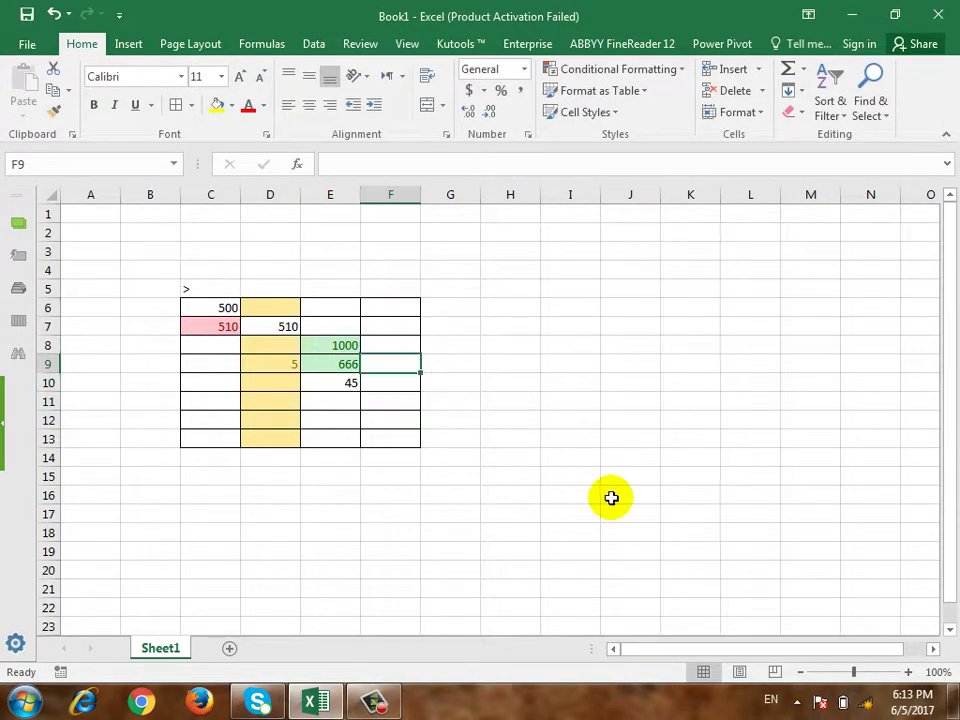
{"action": "key", "text": "Up"}
{"action": "type", "text": "50"}
{"action": "key", "text": "Return"}
{"action": "key", "text": "Return"}
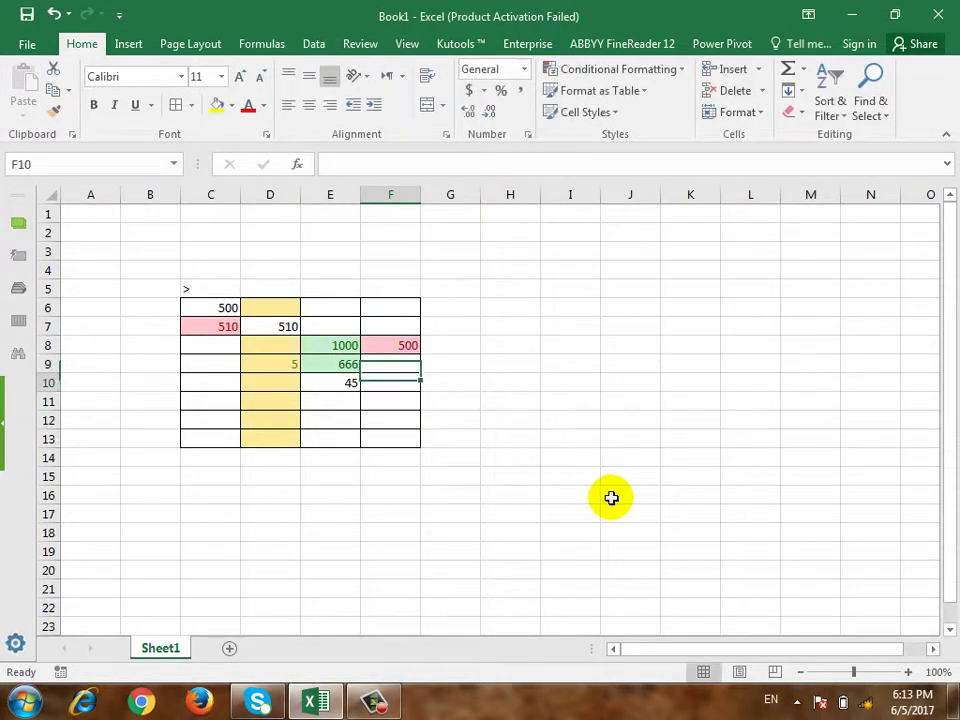
{"action": "type", "text": "444"}
{"action": "key", "text": "Return"}
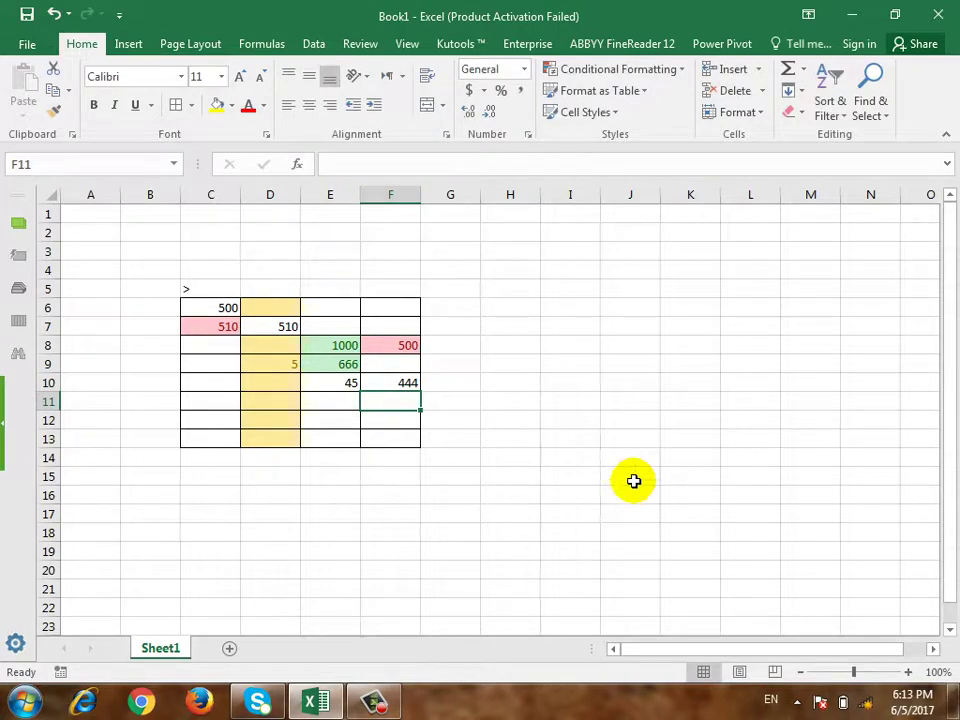
Highlight cells in G6:G13 whose text contains a short first name, using Light Red Fill
{"action": "left_click_drag", "start_coordinate": [450, 313], "coordinate": [450, 438]}
{"action": "left_click", "coordinate": [585, 72]}
{"action": "mouse_move", "coordinate": [606, 101]}
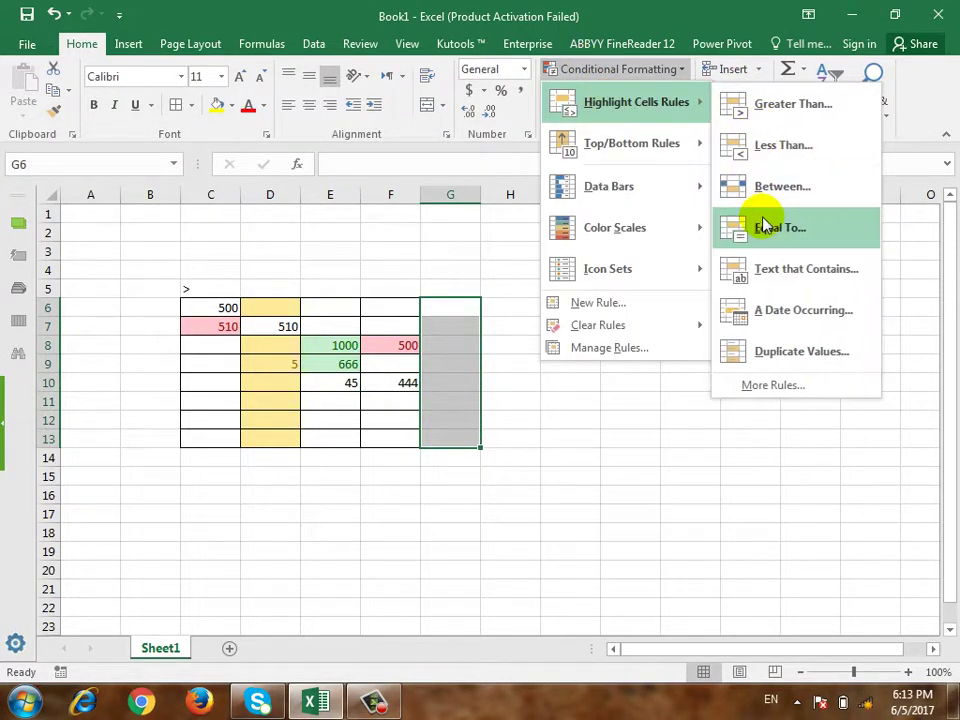
{"action": "left_click", "coordinate": [784, 274]}
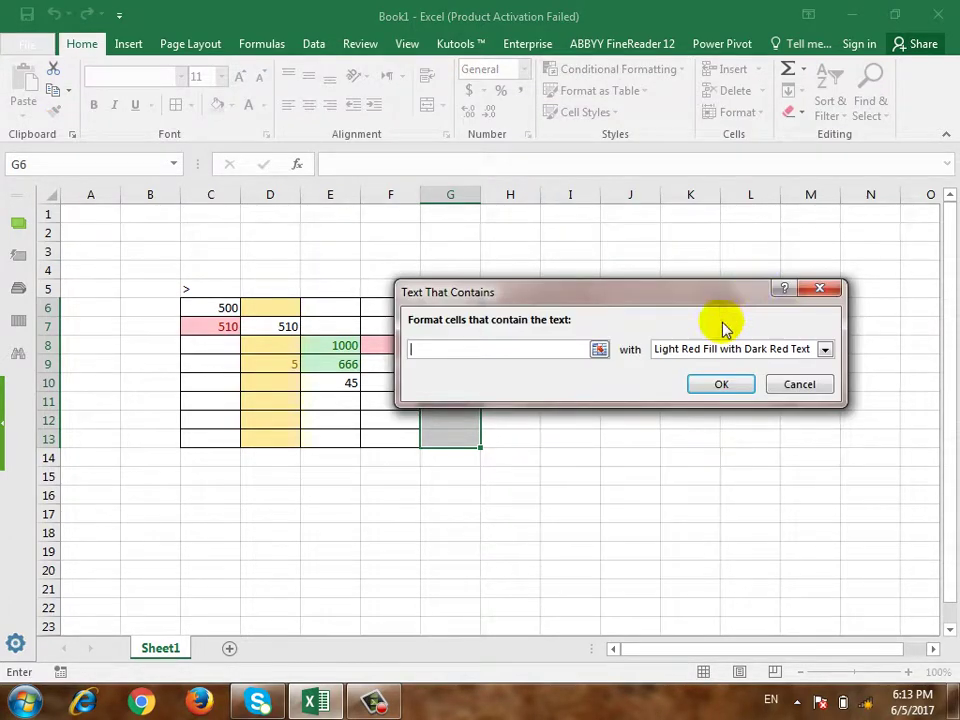
{"action": "left_click", "coordinate": [668, 358]}
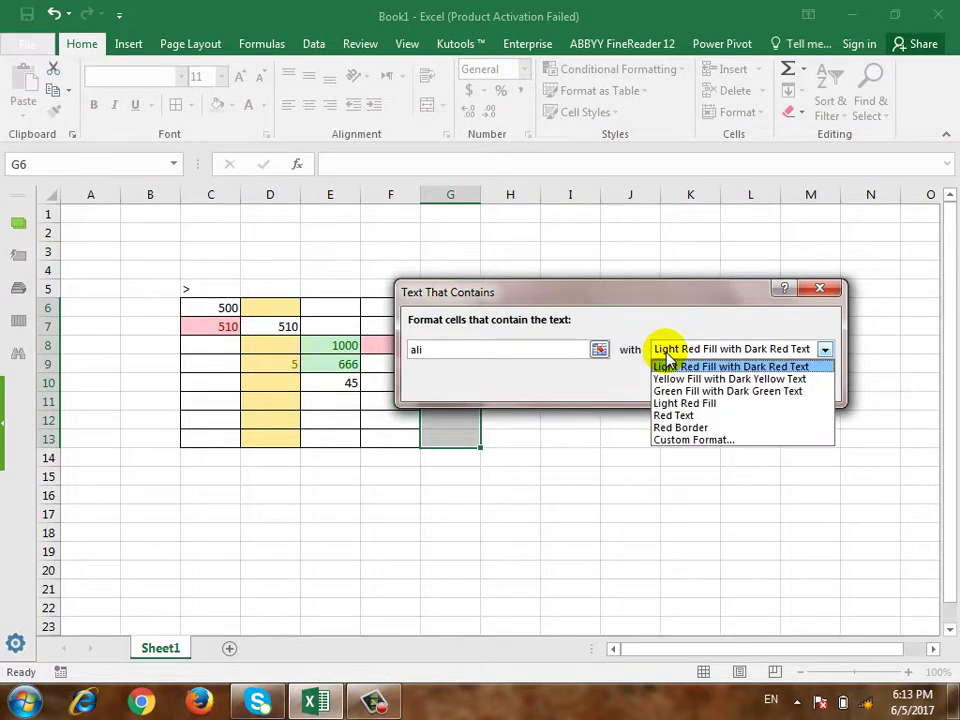
{"action": "left_click", "coordinate": [700, 404]}
{"action": "left_click", "coordinate": [712, 388]}
Test the text rule by entering the same first name in G9, ddfg in G11 and a longer name containing it in G12
{"action": "left_click", "coordinate": [440, 364]}
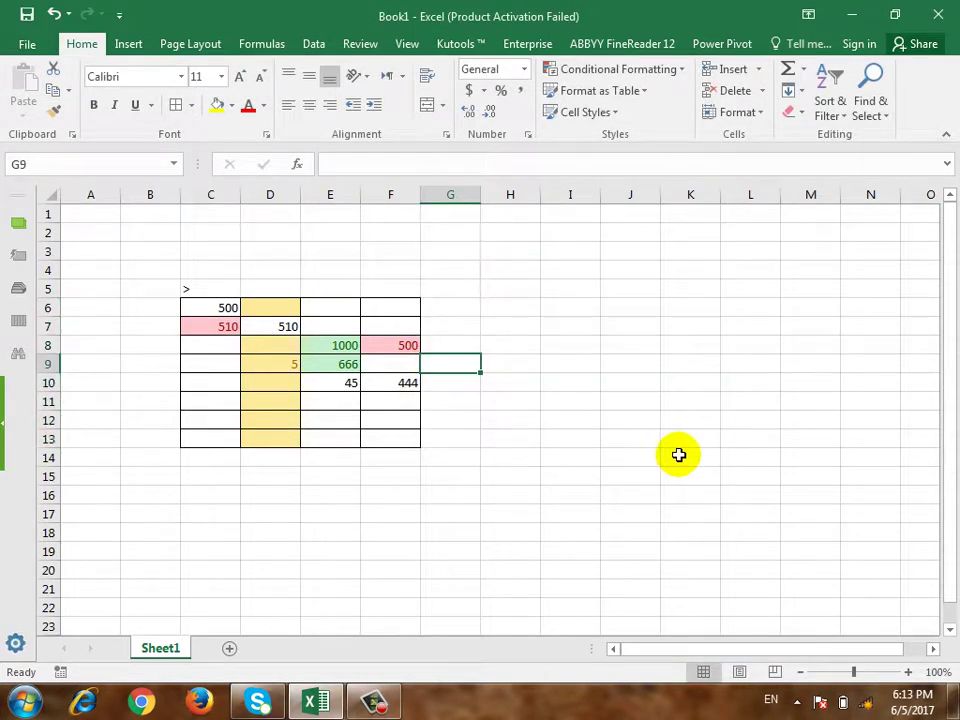
{"action": "type", "text": "ali"}
{"action": "key", "text": "Return"}
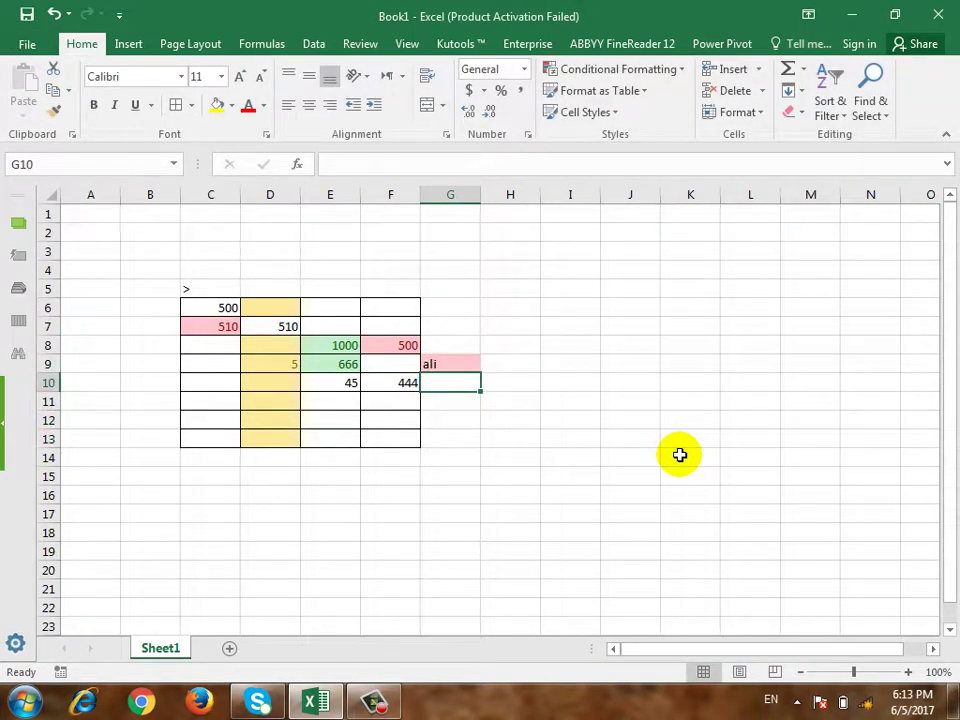
{"action": "key", "text": "Return"}
{"action": "type", "text": "ddfg"}
{"action": "key", "text": "Return"}
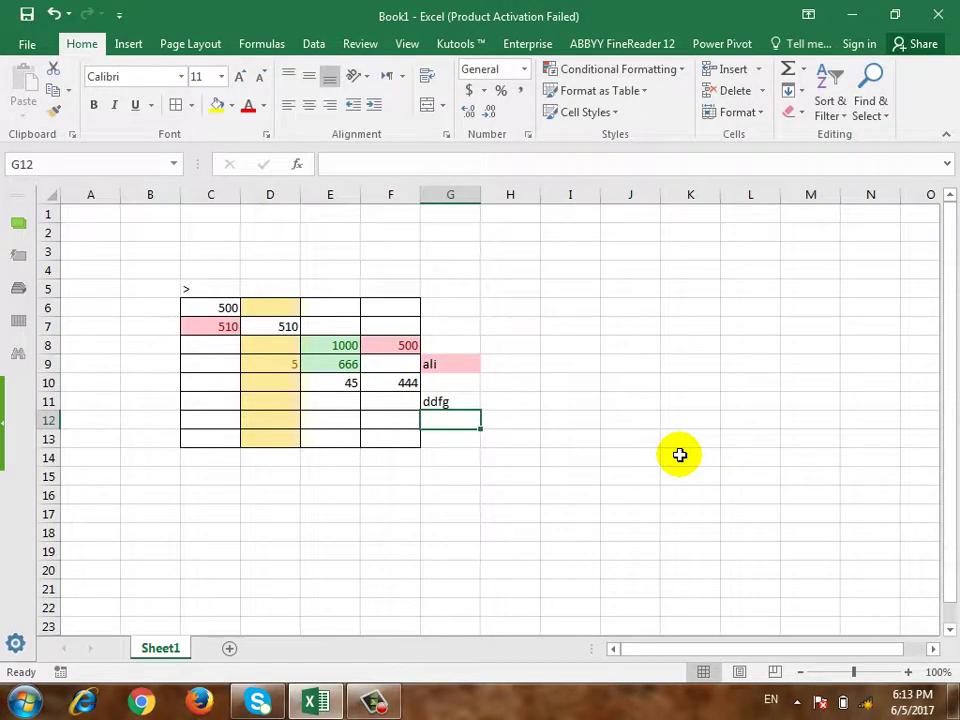
{"action": "type", "text": "wali"}
{"action": "key", "text": "Return"}
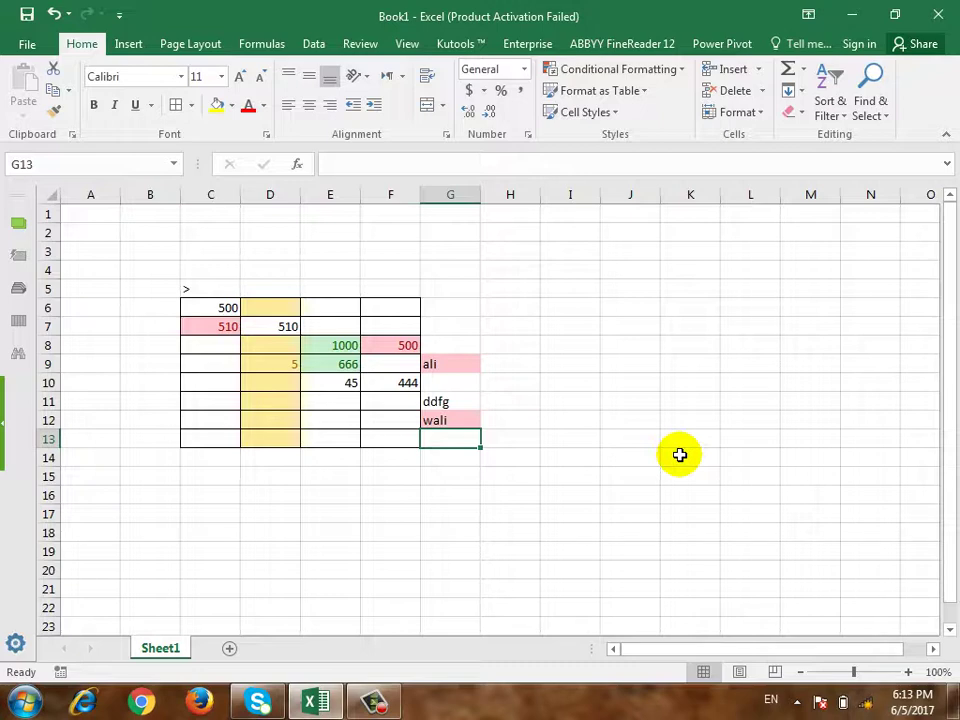
Add borders to G6:H13 and highlight last month's dates in H6:H13 using Yellow Fill with Dark Yellow Text
{"action": "left_click_drag", "start_coordinate": [463, 304], "coordinate": [462, 440]}
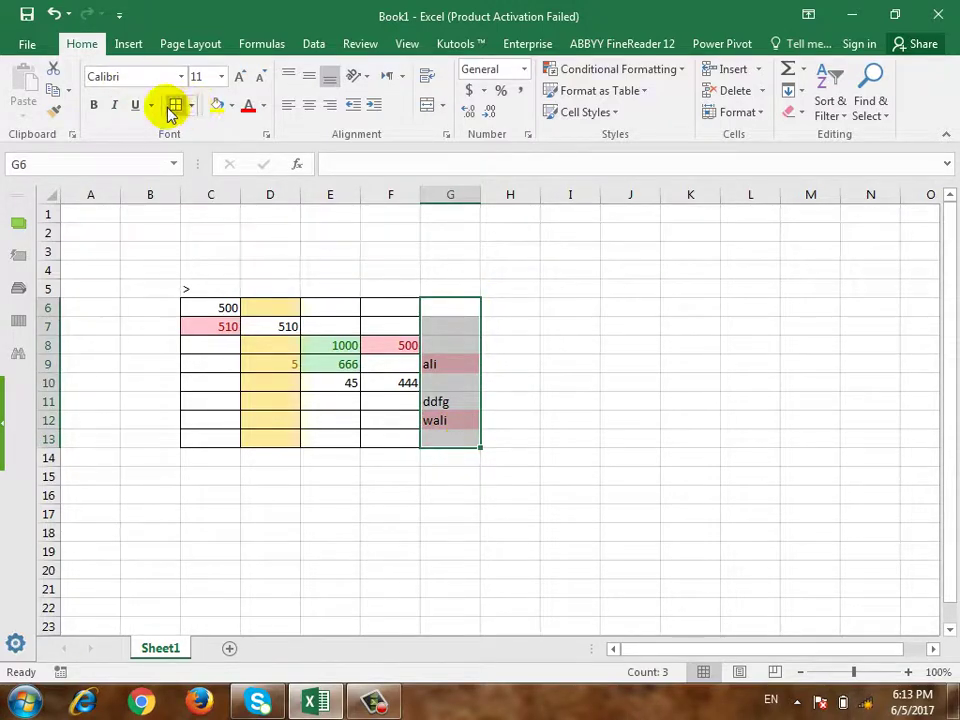
{"action": "left_click_drag", "start_coordinate": [504, 310], "coordinate": [512, 438]}
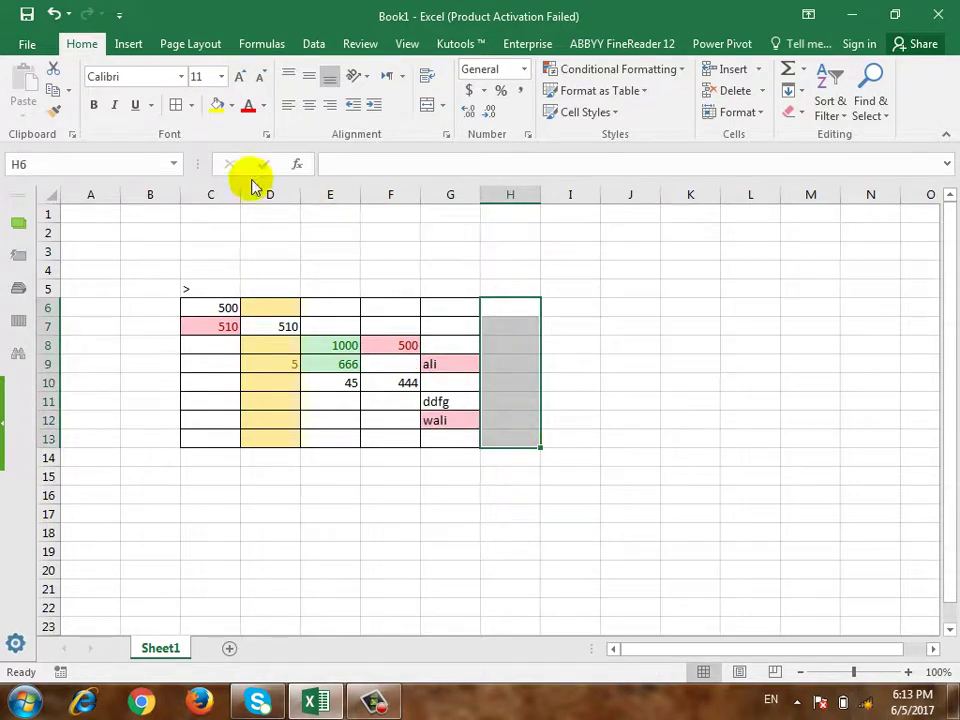
{"action": "left_click", "coordinate": [606, 68]}
{"action": "mouse_move", "coordinate": [625, 106]}
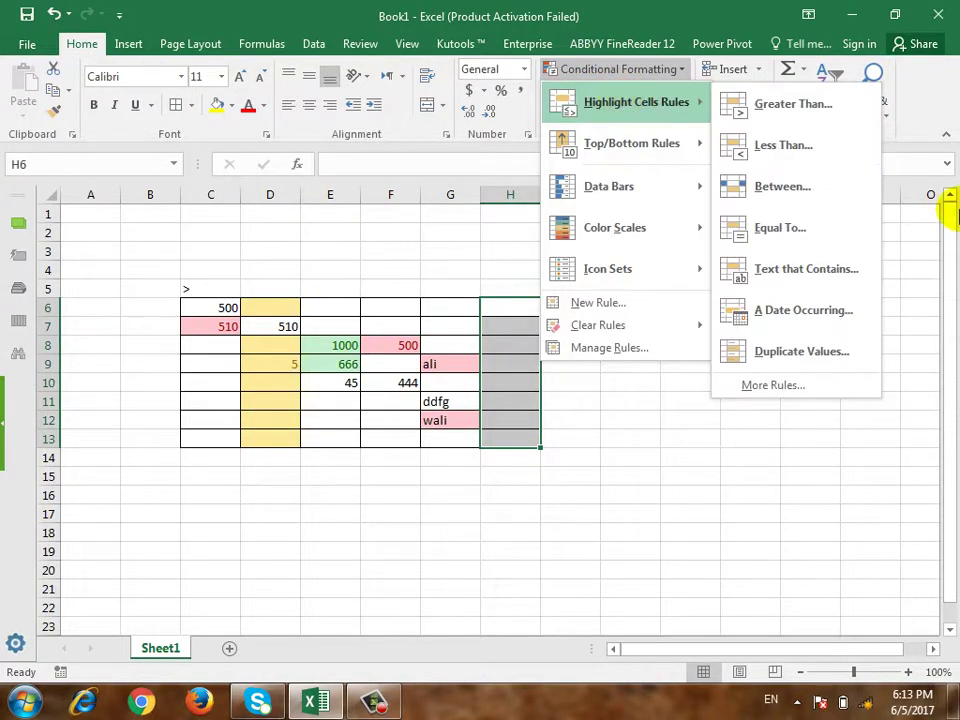
{"action": "left_click", "coordinate": [850, 311]}
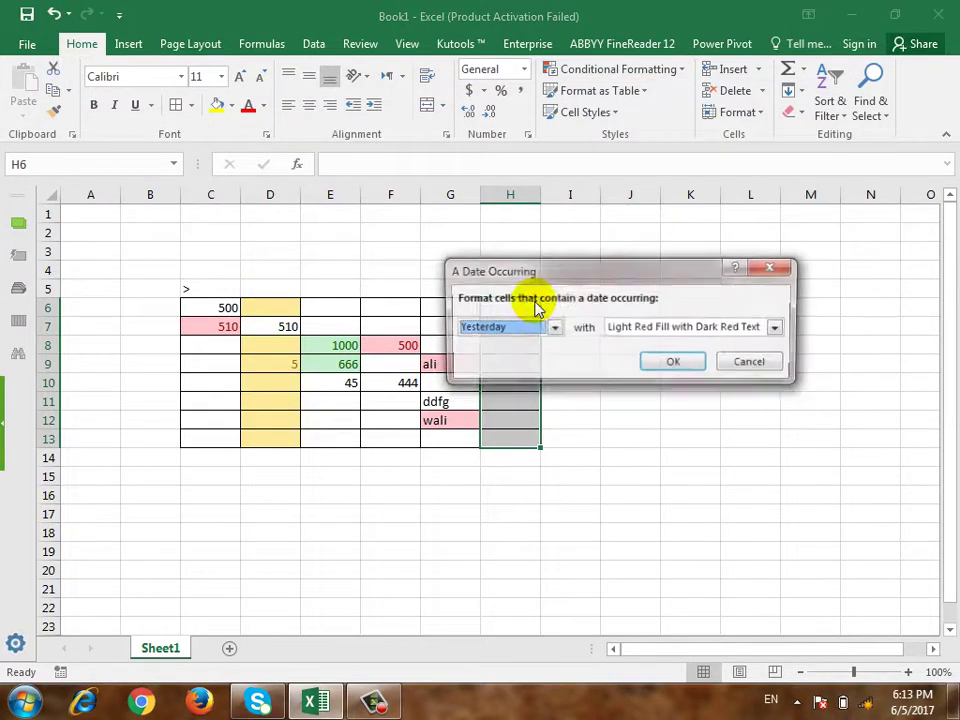
{"action": "left_click_drag", "start_coordinate": [603, 276], "coordinate": [550, 327]}
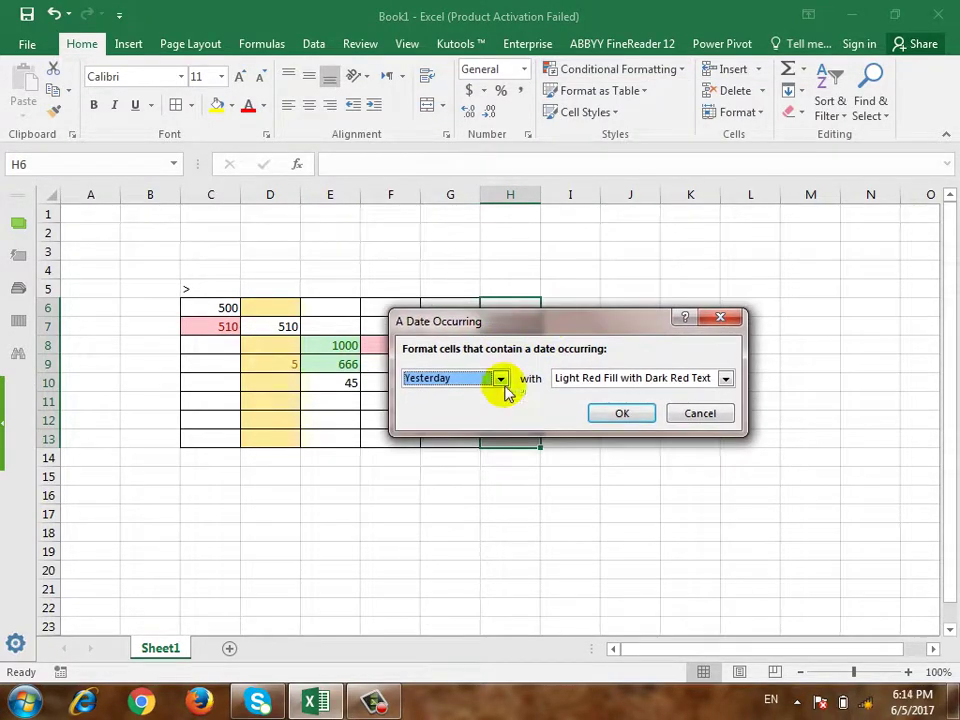
{"action": "left_click", "coordinate": [636, 381]}
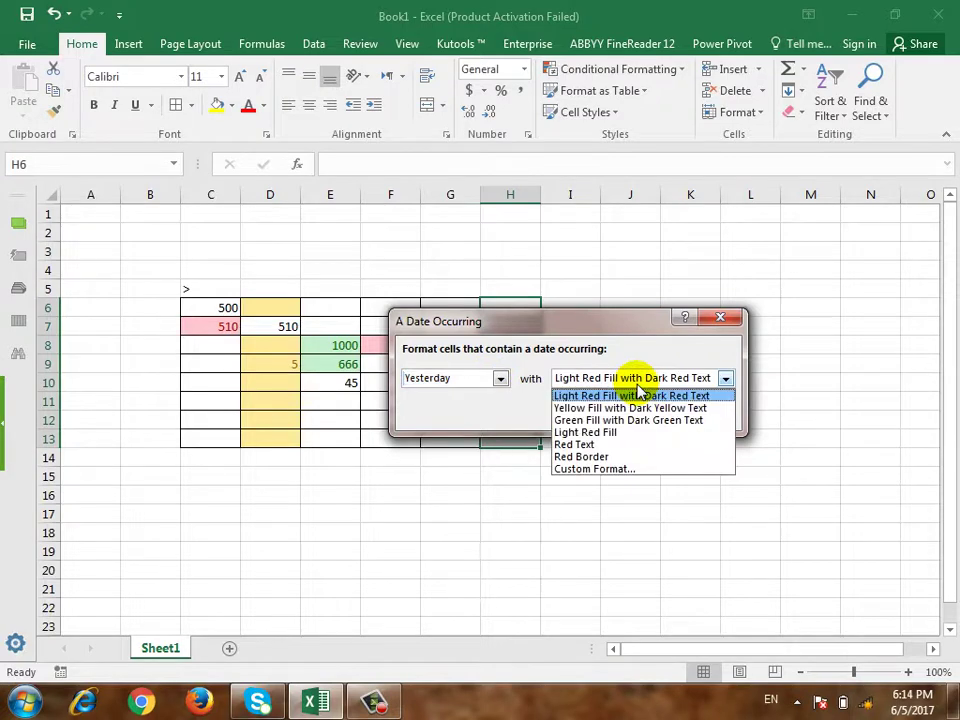
{"action": "left_click", "coordinate": [451, 387]}
{"action": "left_click", "coordinate": [452, 386]}
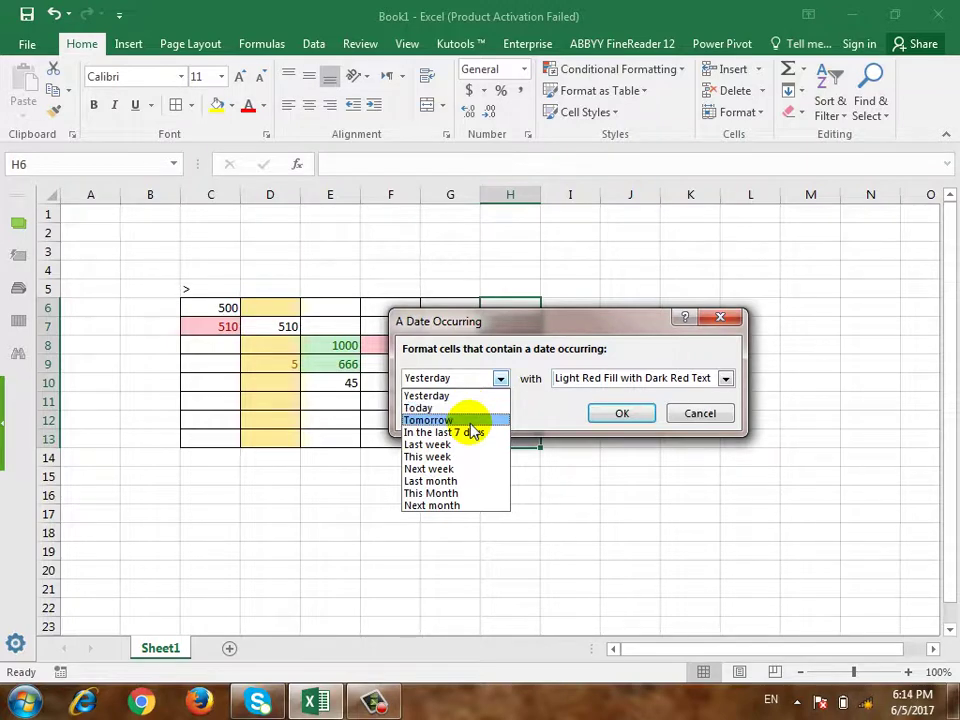
{"action": "left_click", "coordinate": [447, 481]}
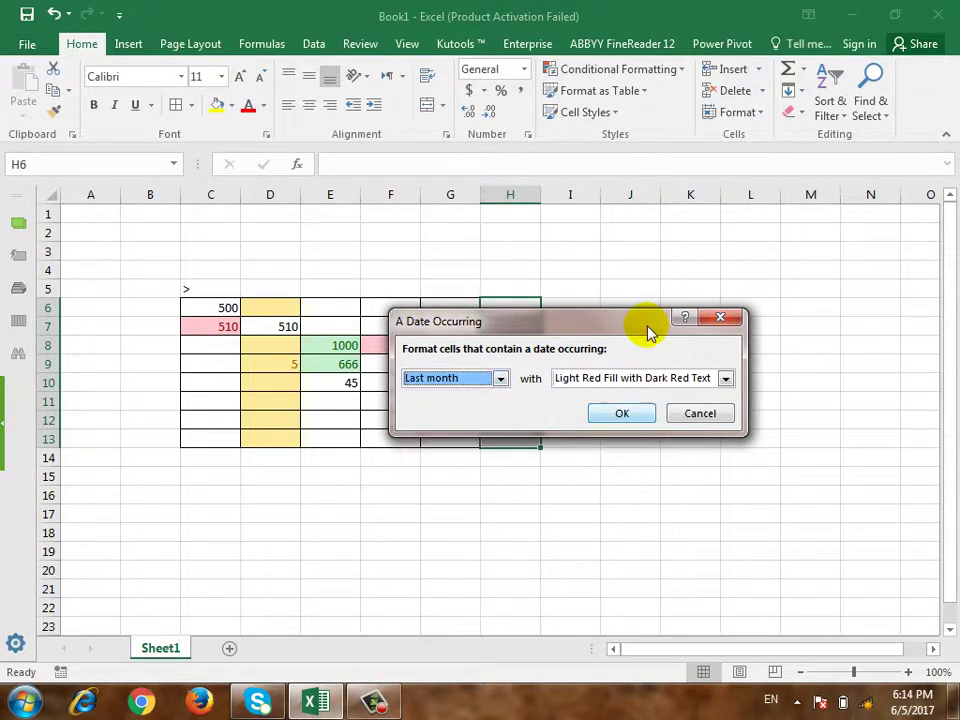
{"action": "left_click", "coordinate": [641, 377]}
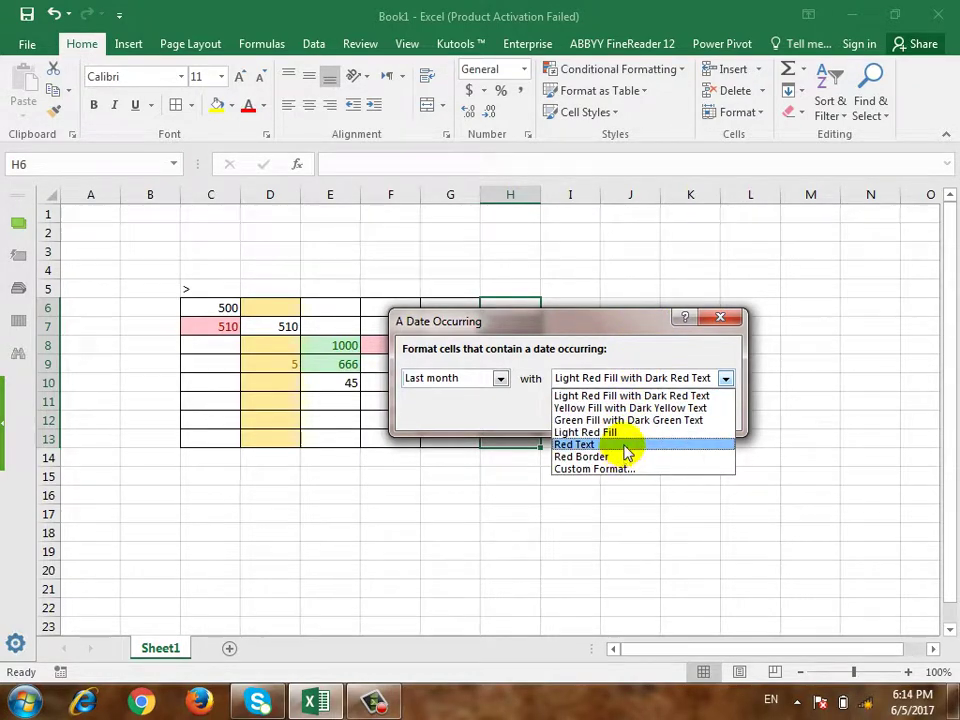
{"action": "left_click", "coordinate": [590, 408]}
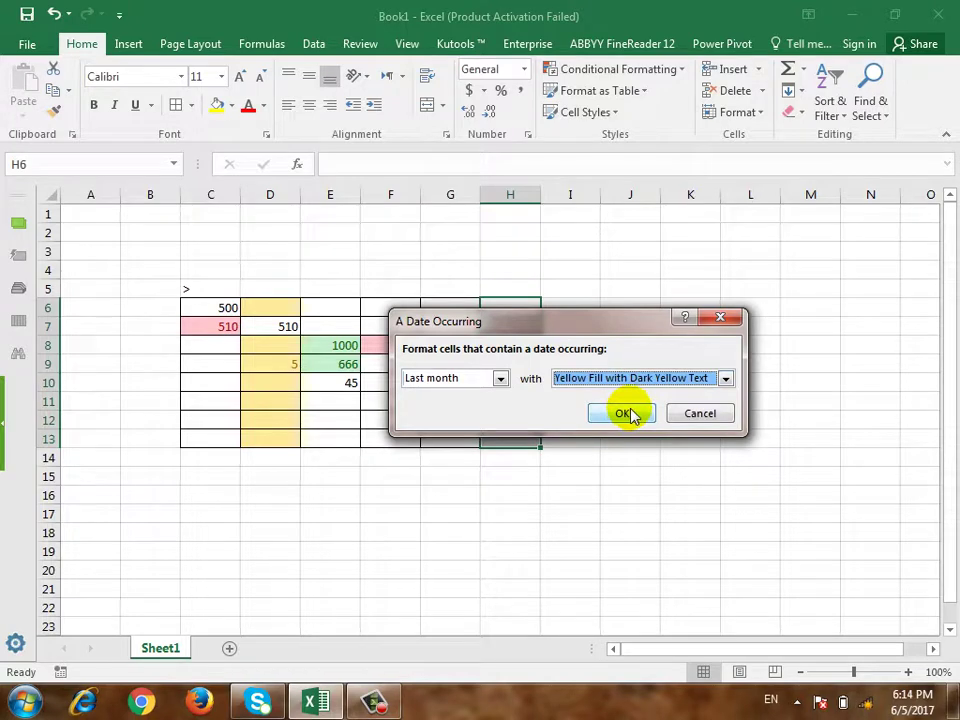
{"action": "left_click", "coordinate": [623, 413]}
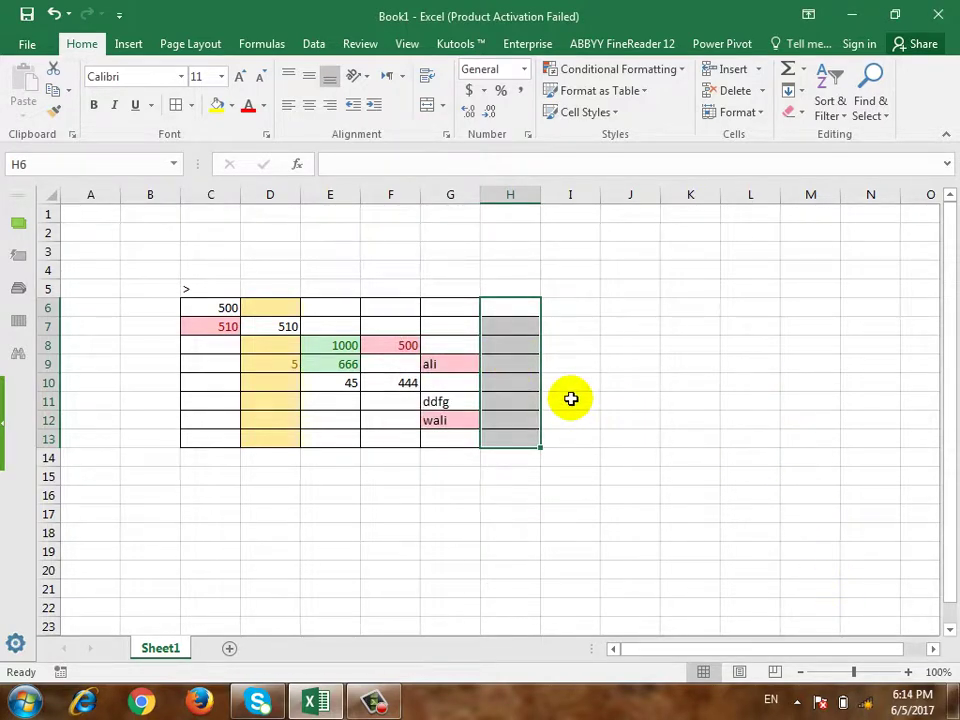
Enter the date 6-4-2017 in H9 as a test value for the last-month rule
{"action": "left_click", "coordinate": [510, 364]}
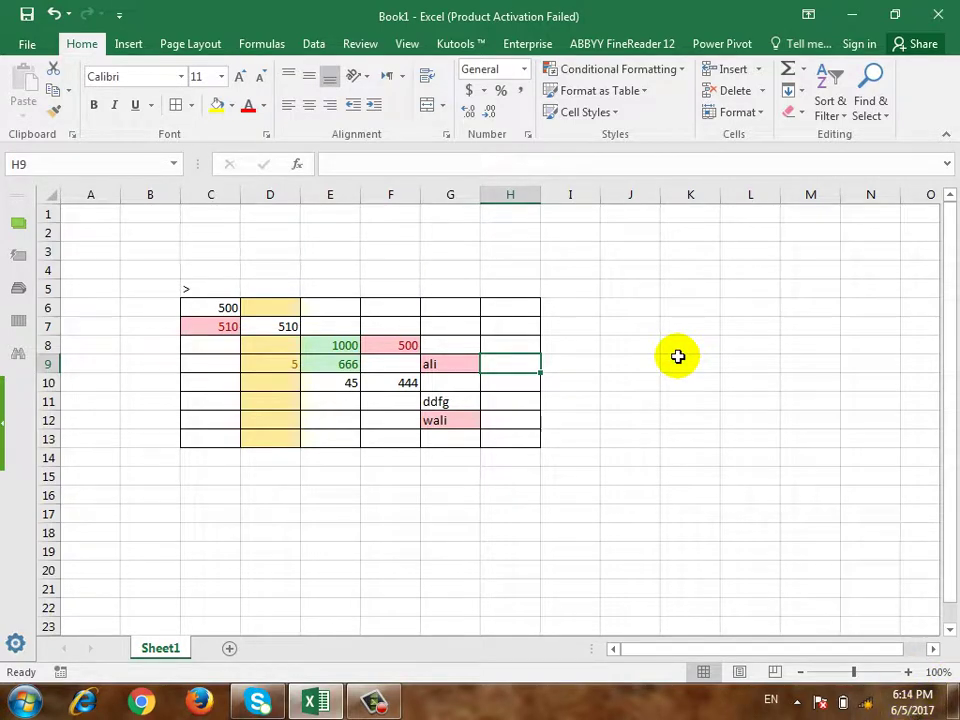
{"action": "type", "text": "6-4-"}
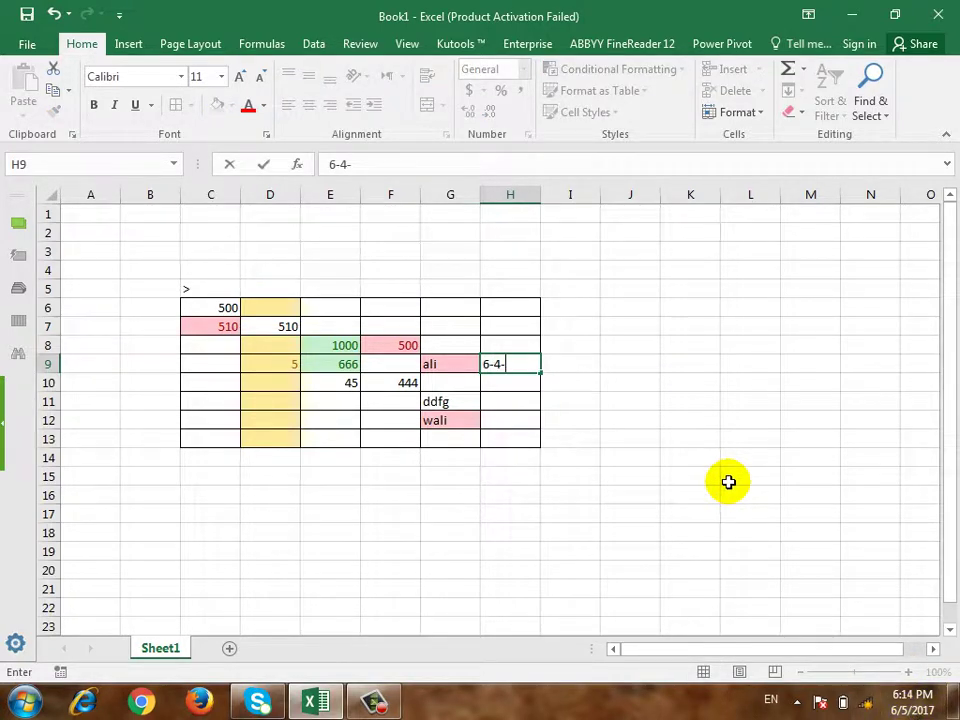
{"action": "type", "text": "2017"}
{"action": "key", "text": "Return"}
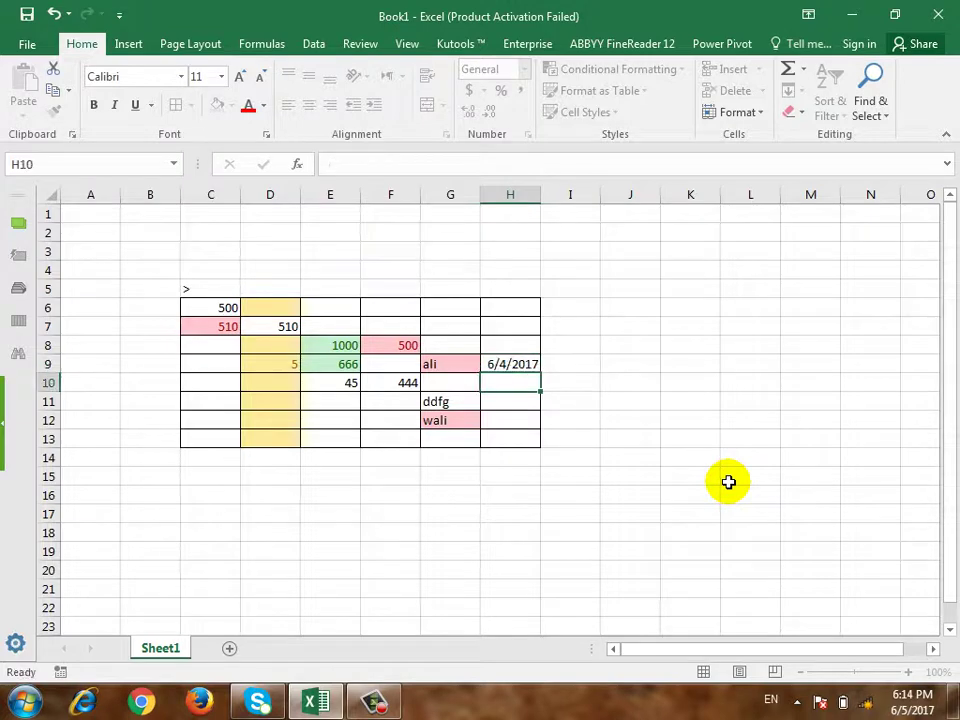
Retype the date in H9 as 6-4-2017
{"action": "key", "text": "Up"}
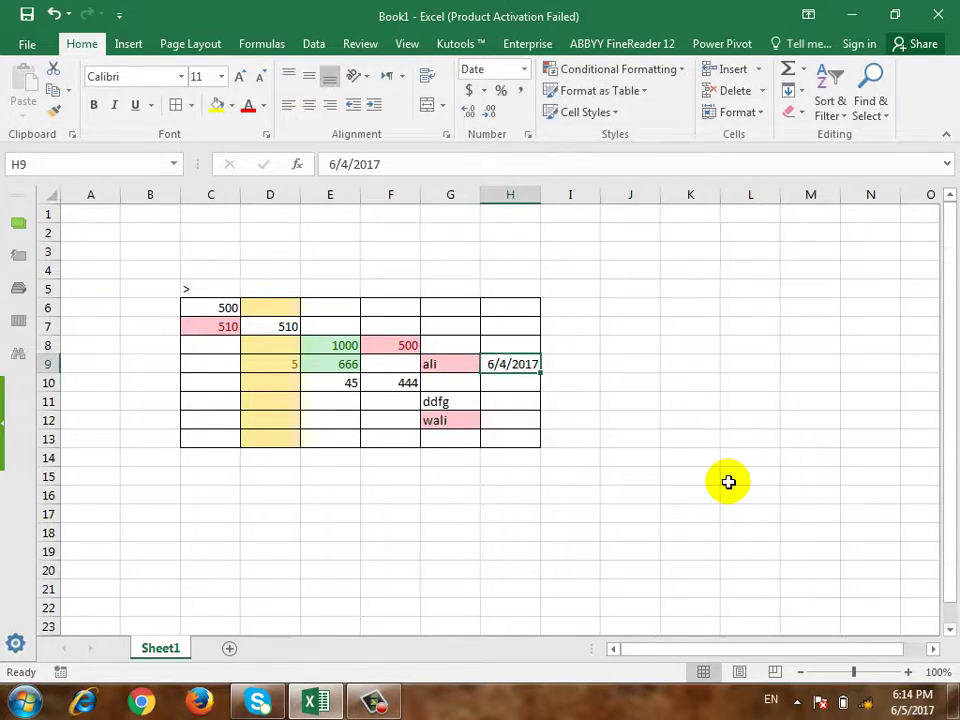
{"action": "key", "text": "F2"}
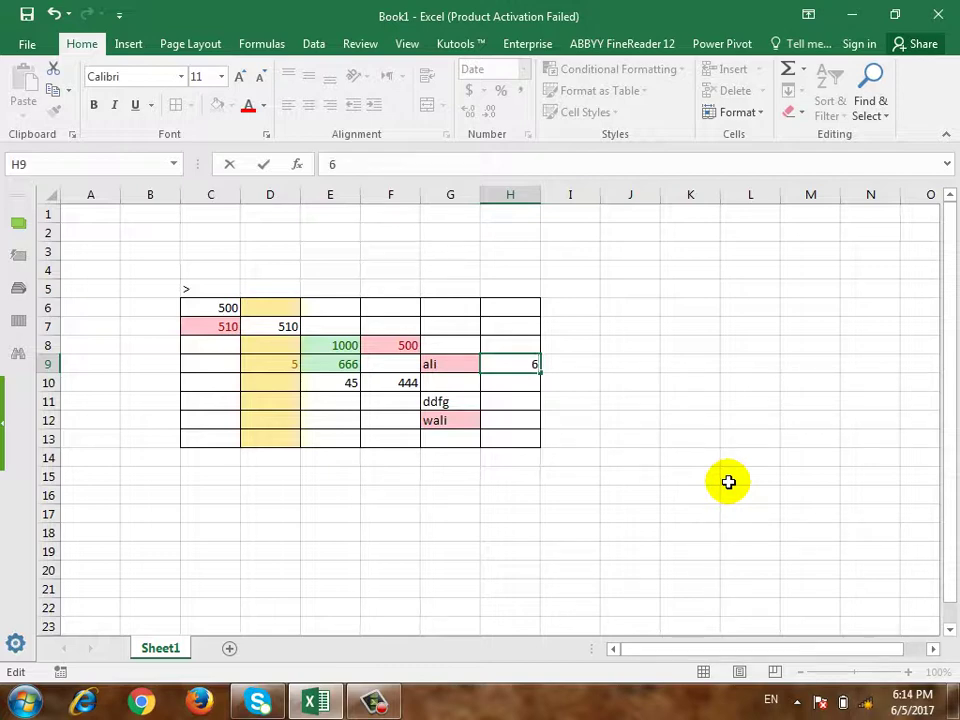
{"action": "type", "text": "4--201"}
{"action": "key", "text": "BackSpace"}
{"action": "key", "text": "BackSpace"}
{"action": "key", "text": "BackSpace"}
{"action": "type", "text": "2017"}
{"action": "key", "text": "Return"}
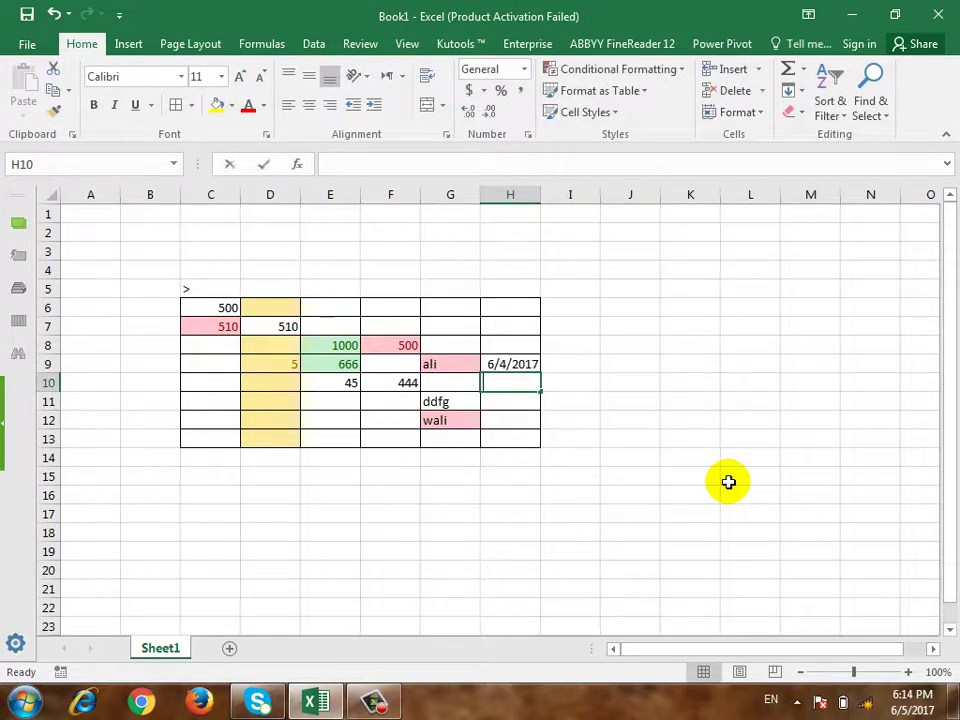
Enter the date 5-5-2017 in H10 as a second test of the last-month rule
{"action": "type", "text": "5-"}
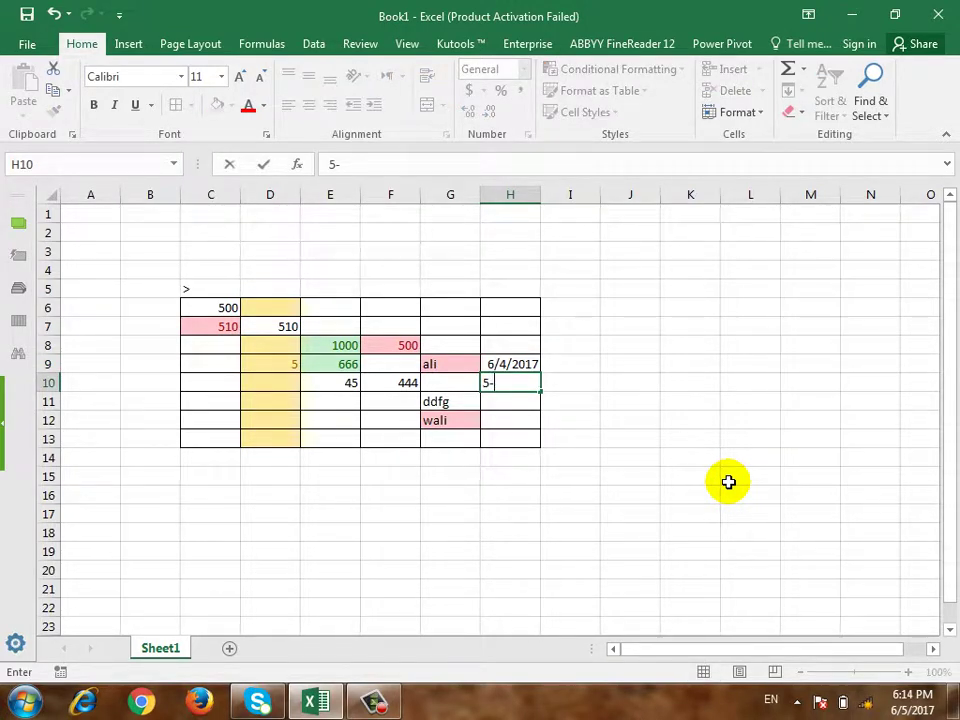
{"action": "type", "text": "5-2017"}
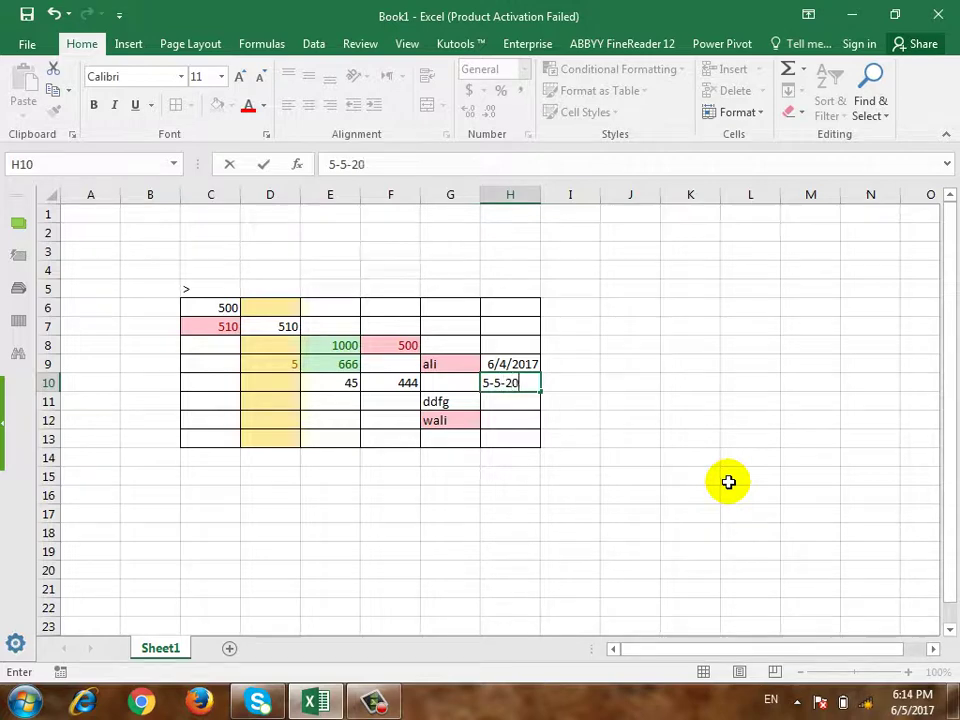
{"action": "key", "text": "Return"}
{"action": "key", "text": "Up"}
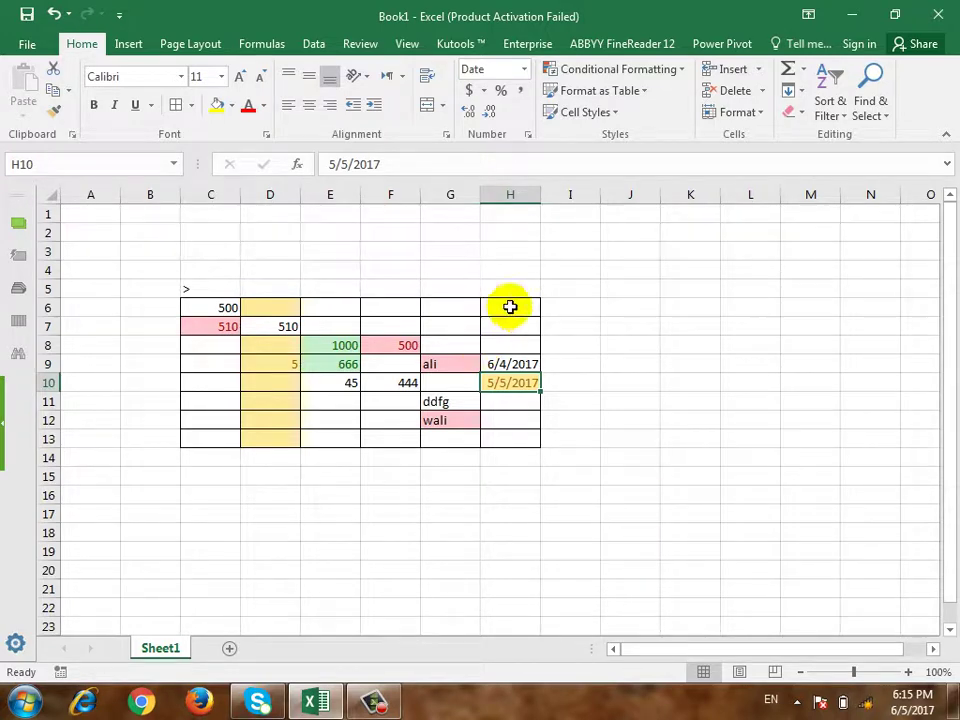
Highlight duplicate values in I6:I13 using Green Fill with Dark Green Text, and add borders to the range
{"action": "left_click_drag", "start_coordinate": [510, 306], "coordinate": [516, 440]}
{"action": "left_click", "coordinate": [584, 301]}
{"action": "left_click_drag", "start_coordinate": [584, 301], "coordinate": [587, 446]}
{"action": "left_click", "coordinate": [636, 70]}
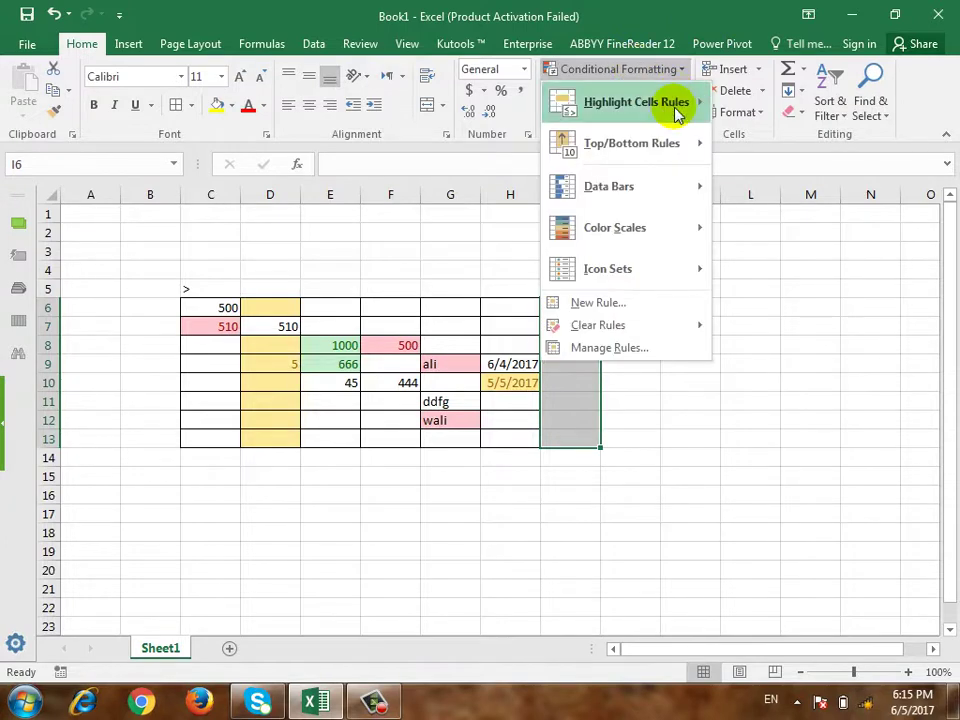
{"action": "mouse_move", "coordinate": [677, 108]}
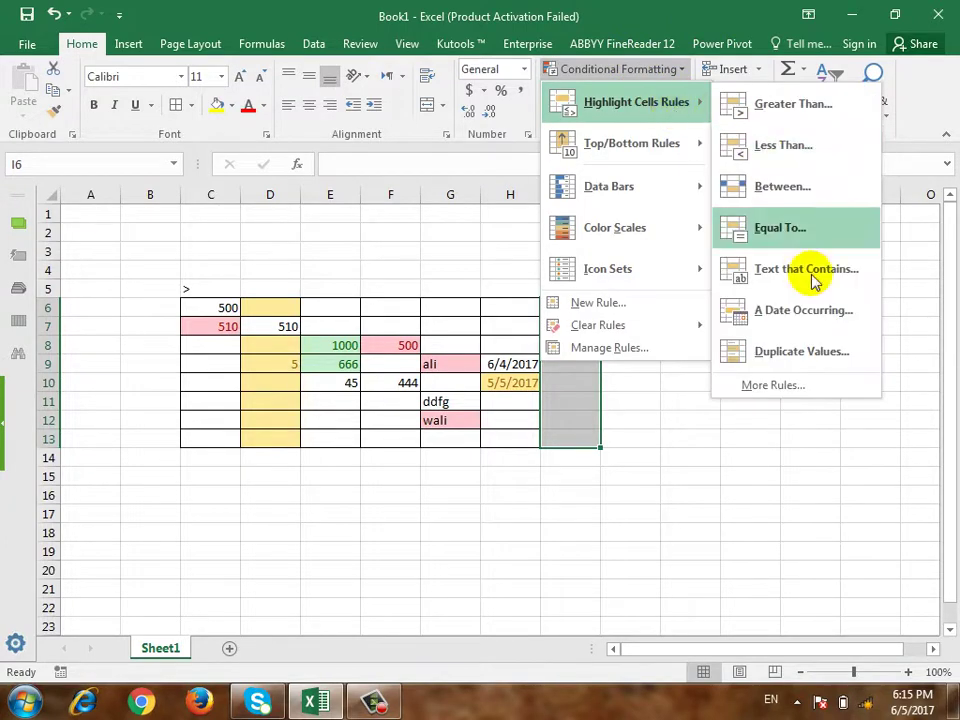
{"action": "left_click", "coordinate": [826, 354]}
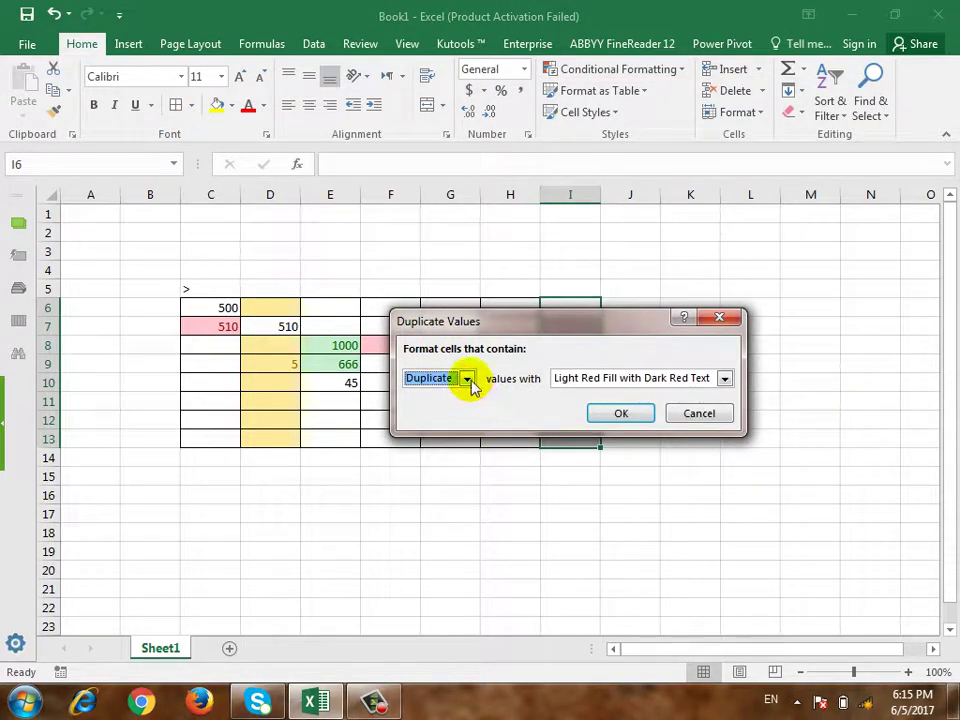
{"action": "left_click", "coordinate": [466, 378]}
{"action": "left_click", "coordinate": [468, 380]}
{"action": "left_click", "coordinate": [578, 380]}
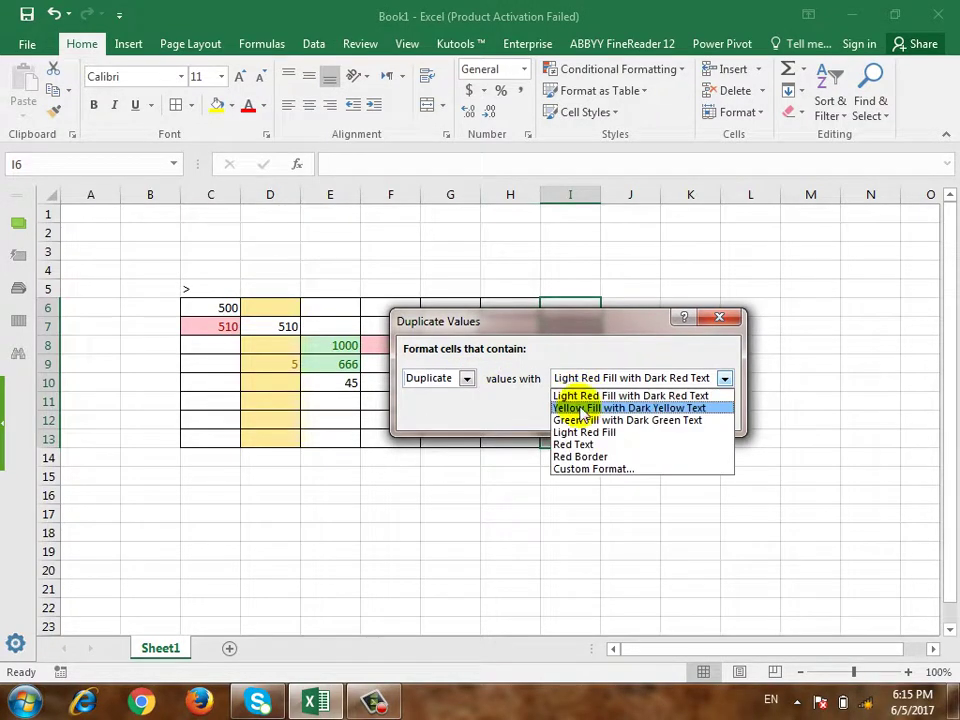
{"action": "left_click", "coordinate": [572, 420]}
{"action": "left_click", "coordinate": [617, 413]}
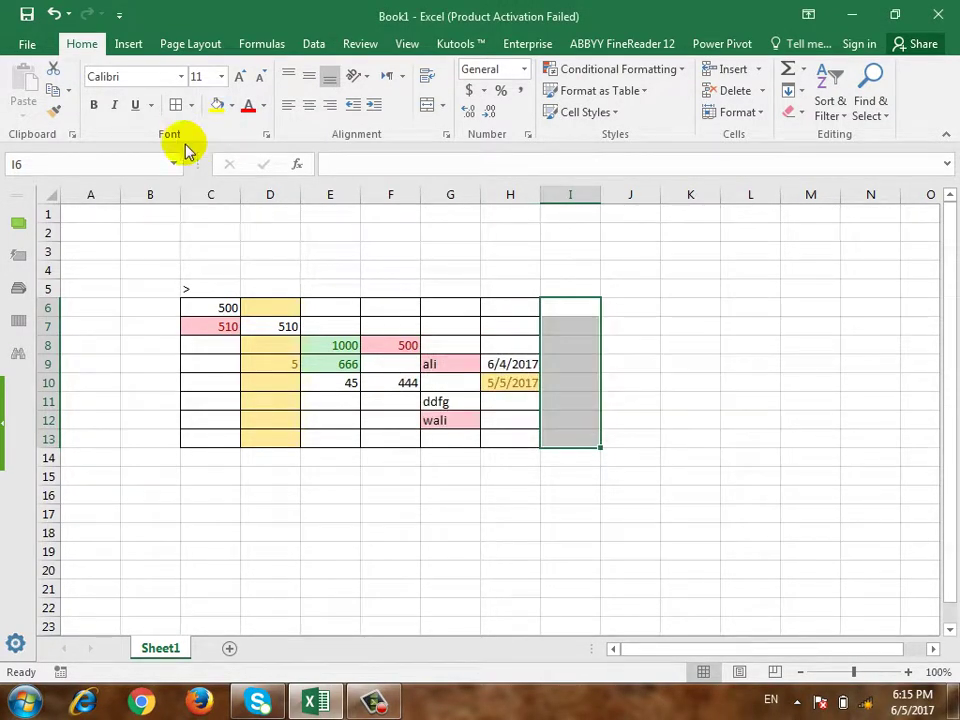
Enter the same first name in I7 and I11 to test the duplicate-values rule
{"action": "key", "text": "Down"}
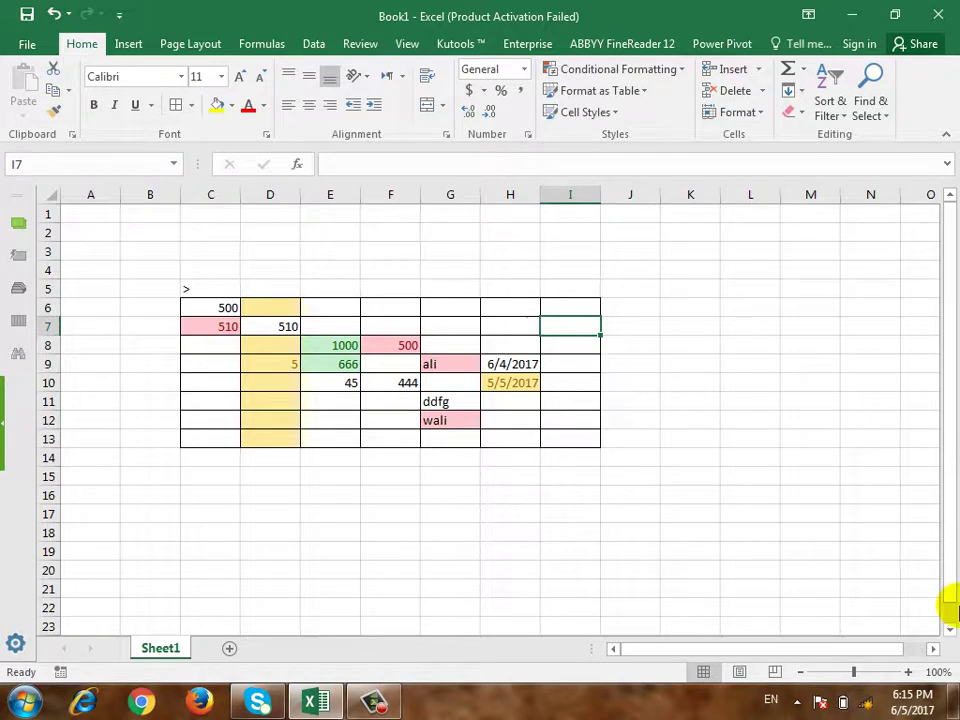
{"action": "type", "text": "ali"}
{"action": "key", "text": "Return"}
{"action": "key", "text": "Return"}
{"action": "key", "text": "Down"}
{"action": "key", "text": "Down"}
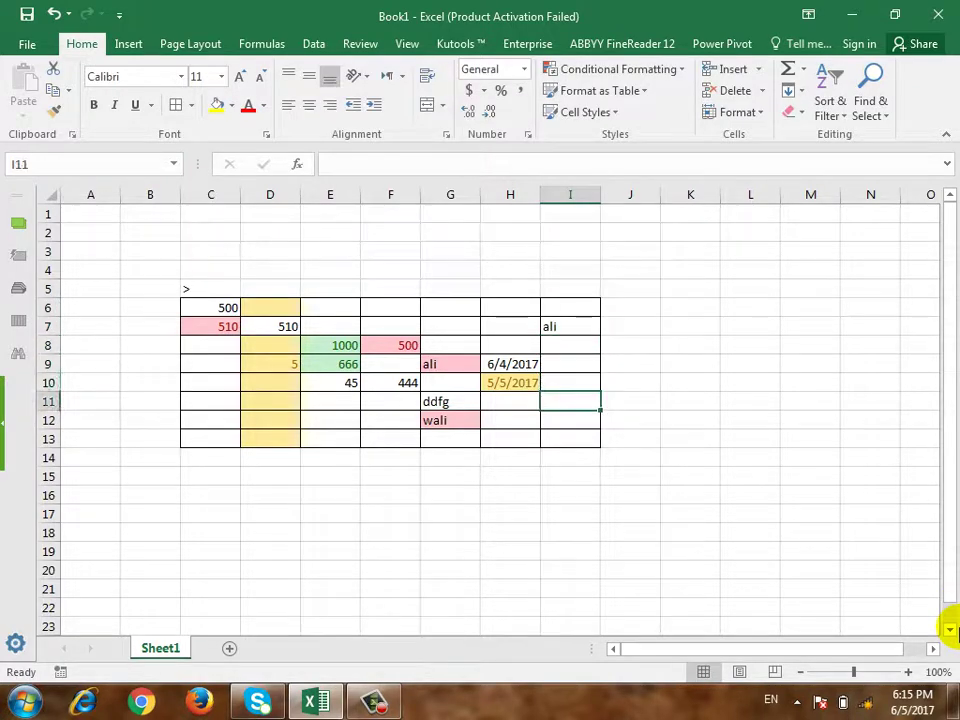
{"action": "type", "text": "ali"}
{"action": "key", "text": "Return"}
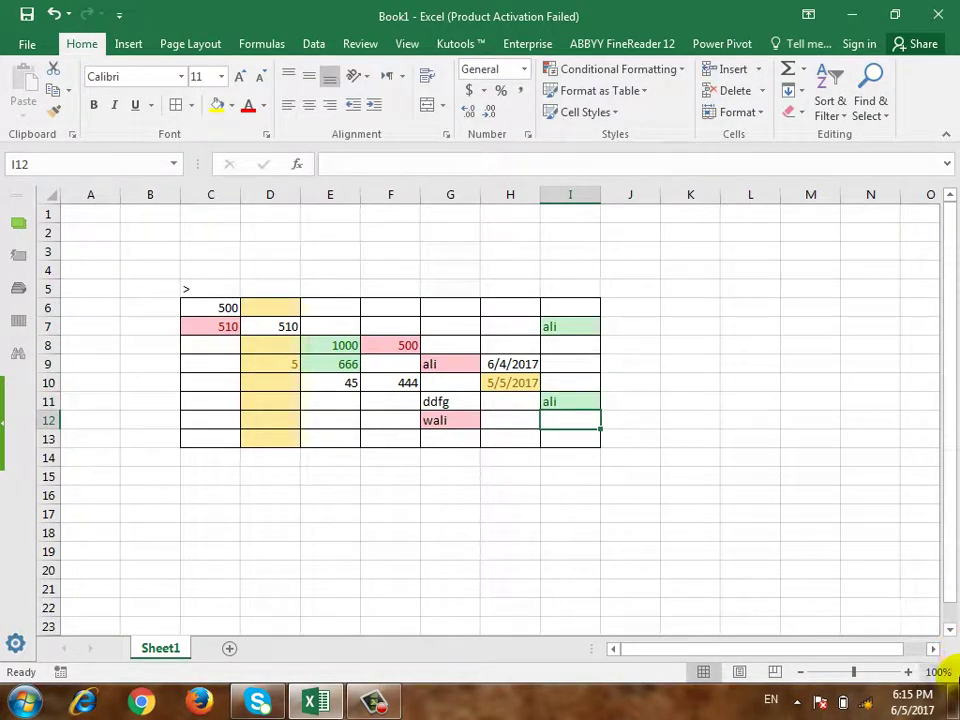
Enter a second matching name in I9 and I12 as another pair of duplicates
{"action": "key", "text": "Up"}
{"action": "key", "text": "Up"}
{"action": "key", "text": "Up"}
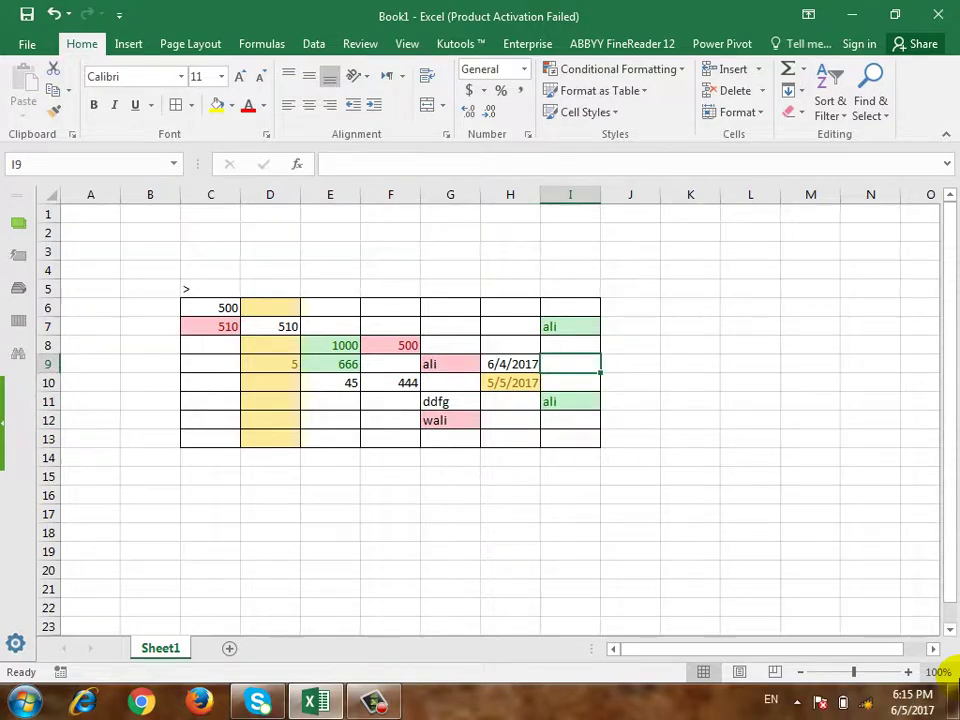
{"action": "type", "text": "wali"}
{"action": "key", "text": "Return"}
{"action": "mouse_move", "coordinate": [953, 690]}
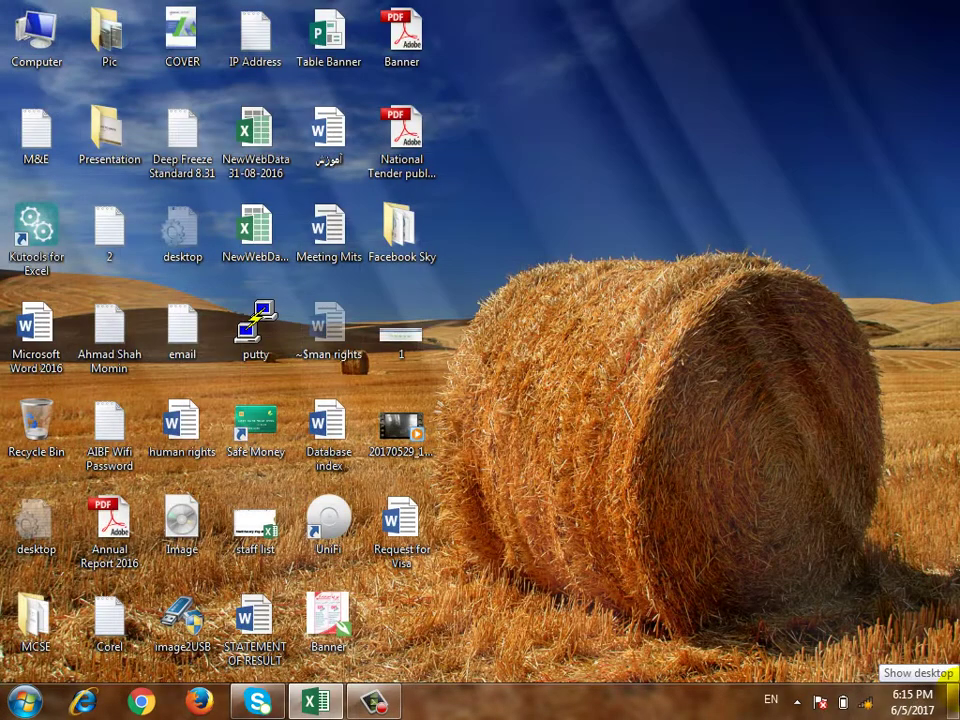
{"action": "key", "text": "Down"}
{"action": "key", "text": "Down"}
{"action": "type", "text": "w"}
{"action": "key", "text": "Return"}
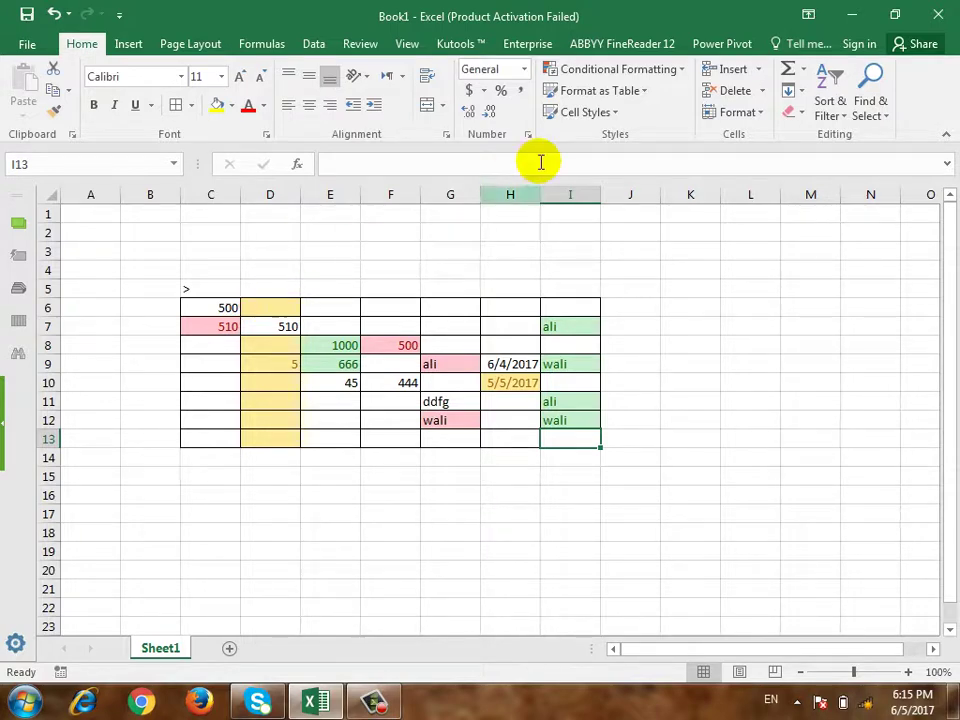
Delete the name in I11 so that the one in I7 has no duplicate
{"action": "left_click", "coordinate": [566, 326]}
{"action": "left_click", "coordinate": [574, 400]}
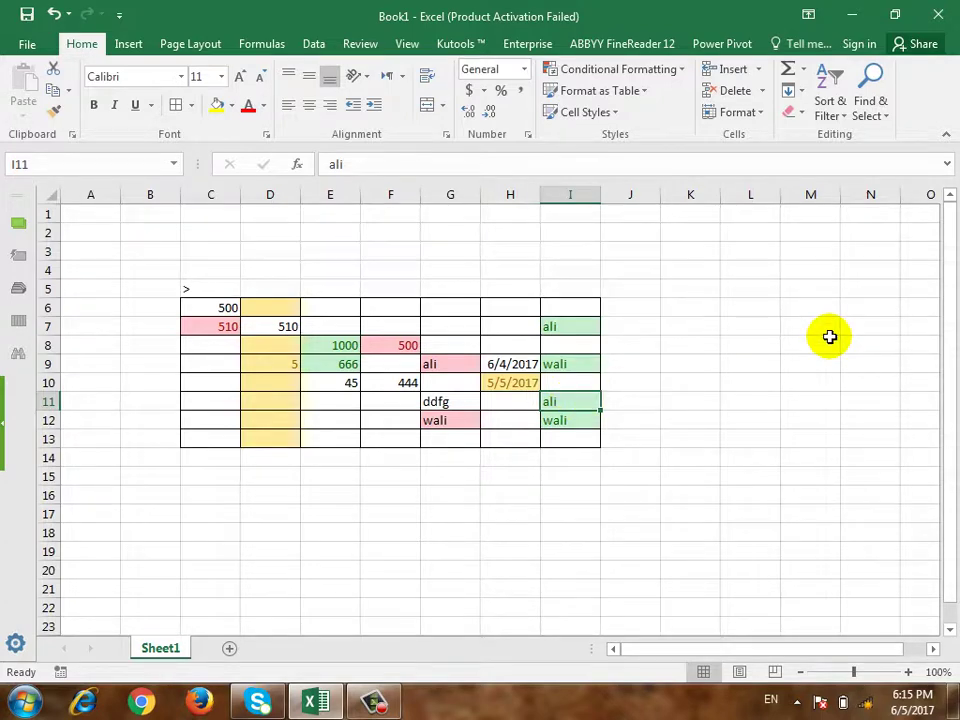
{"action": "key", "text": "Delete"}
Enter 100 in both I8 and I13 to test the duplicate rule with numbers
{"action": "key", "text": "Up"}
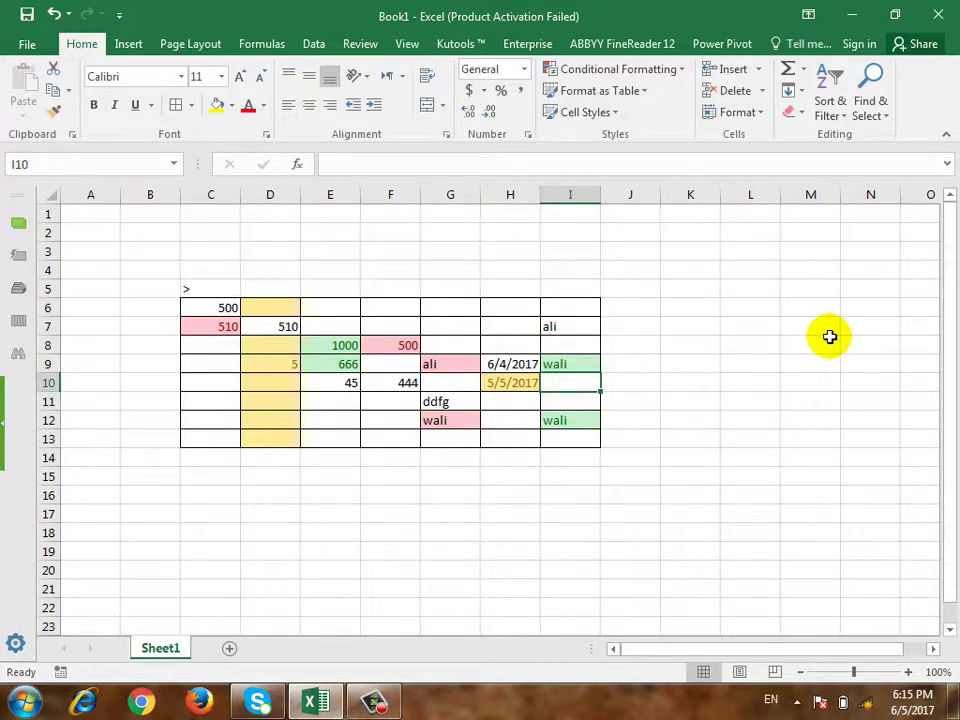
{"action": "key", "text": "Up"}
{"action": "key", "text": "Up"}
{"action": "type", "text": "1"}
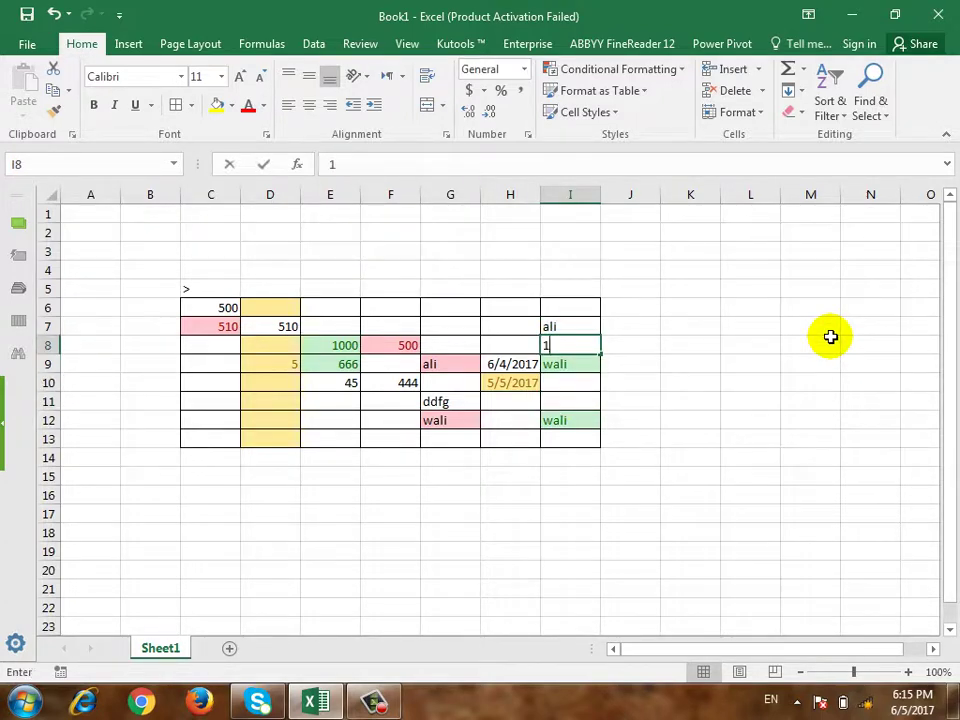
{"action": "type", "text": "00"}
{"action": "key", "text": "Return"}
{"action": "key", "text": "Down"}
{"action": "key", "text": "Down"}
{"action": "key", "text": "Down"}
{"action": "key", "text": "Down"}
{"action": "key", "text": "Down"}
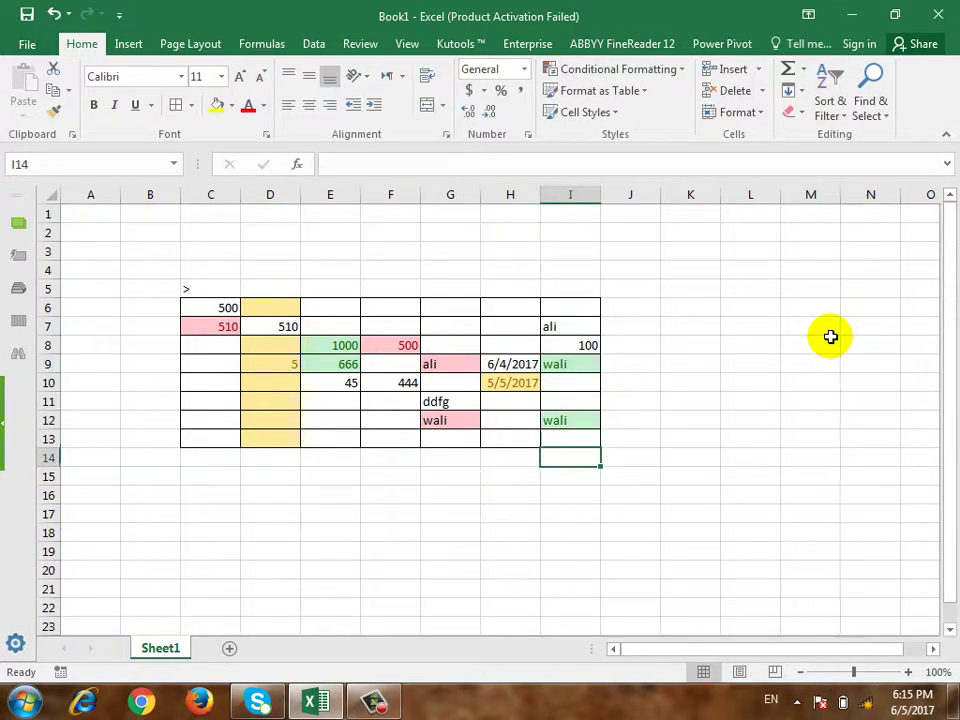
{"action": "key", "text": "Up"}
{"action": "type", "text": "10"}
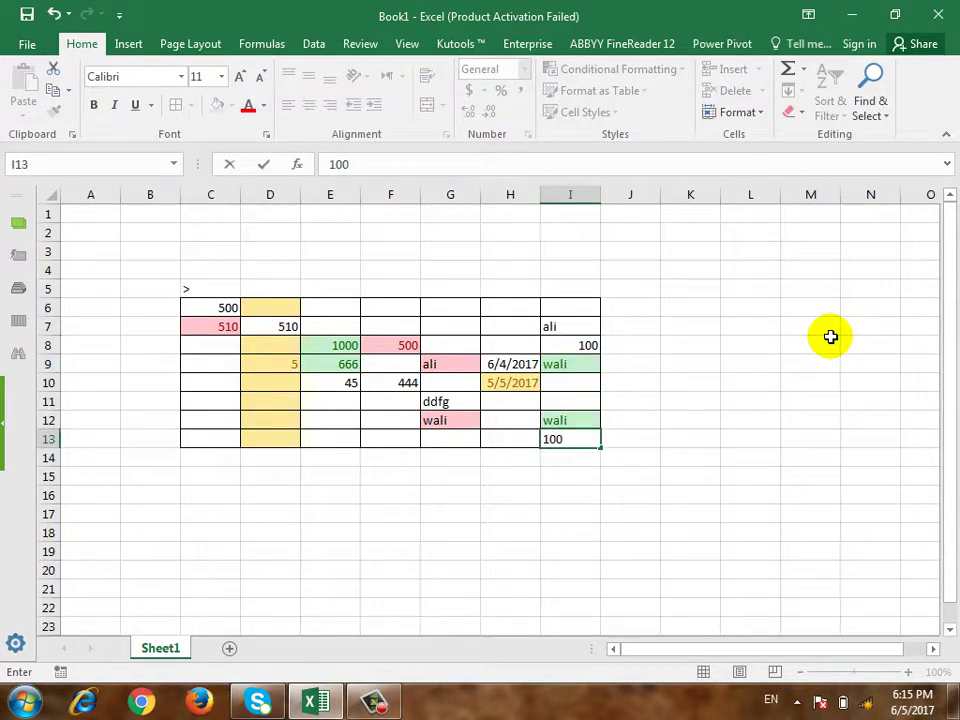
{"action": "type", "text": "0"}
{"action": "key", "text": "Up"}
{"action": "key", "text": "Up"}
{"action": "key", "text": "Up"}
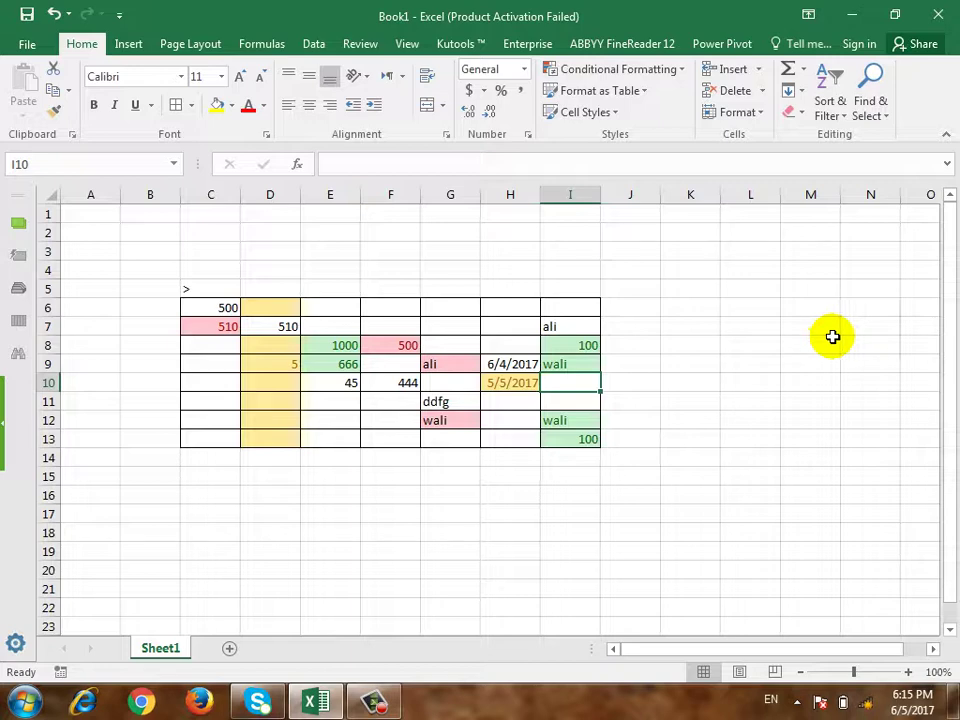
Enter a third duplicate value of 100 in I10
{"action": "left_click", "coordinate": [633, 307]}
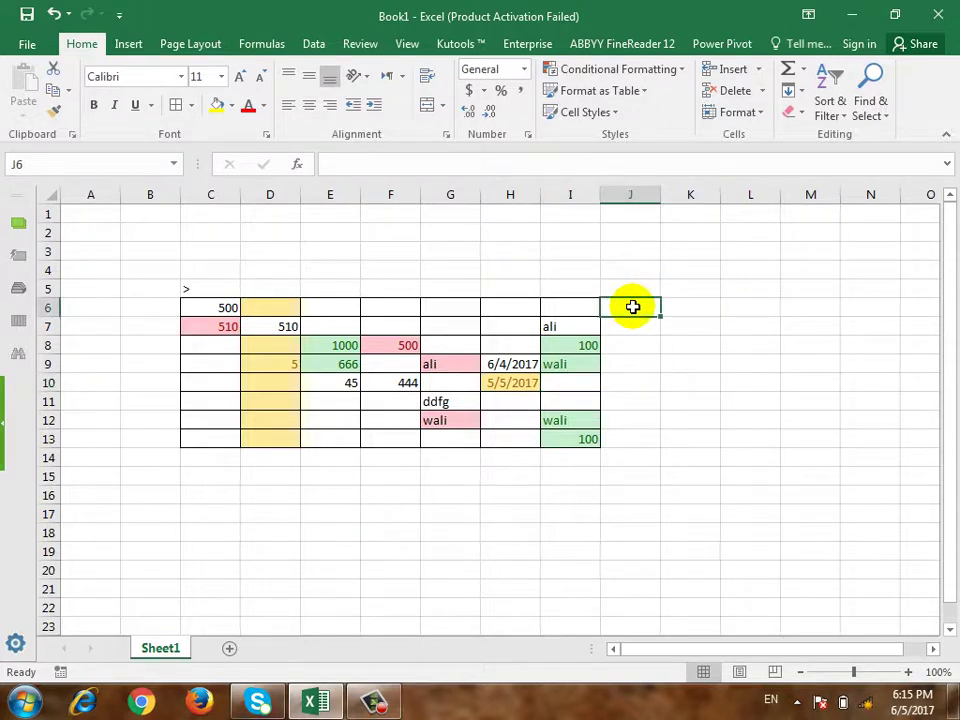
{"action": "left_click", "coordinate": [590, 380]}
{"action": "type", "text": "100"}
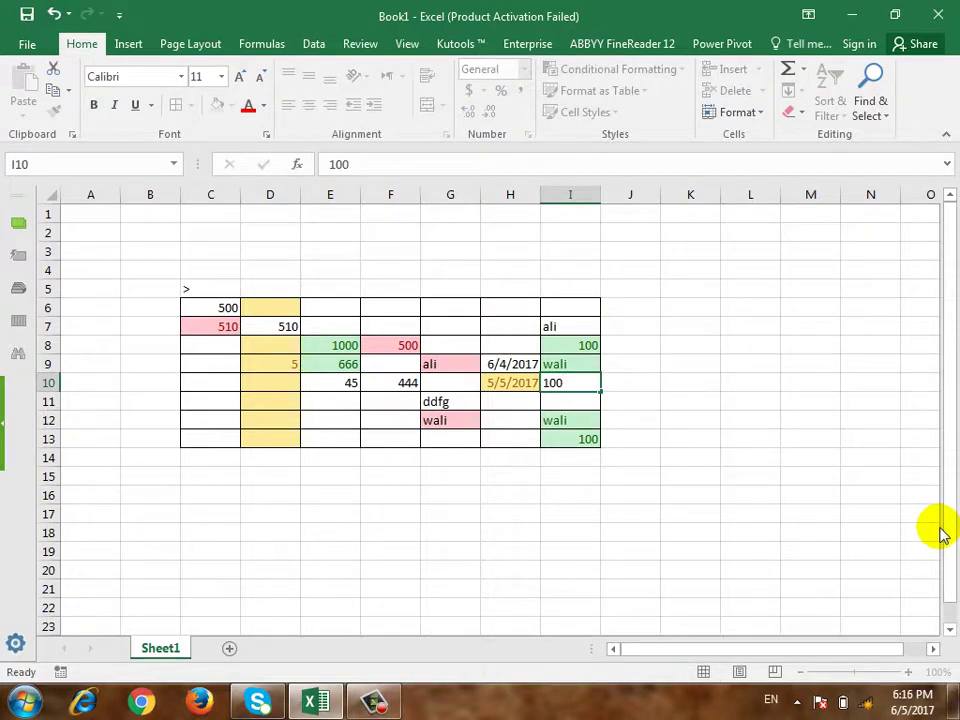
{"action": "key", "text": "Return"}
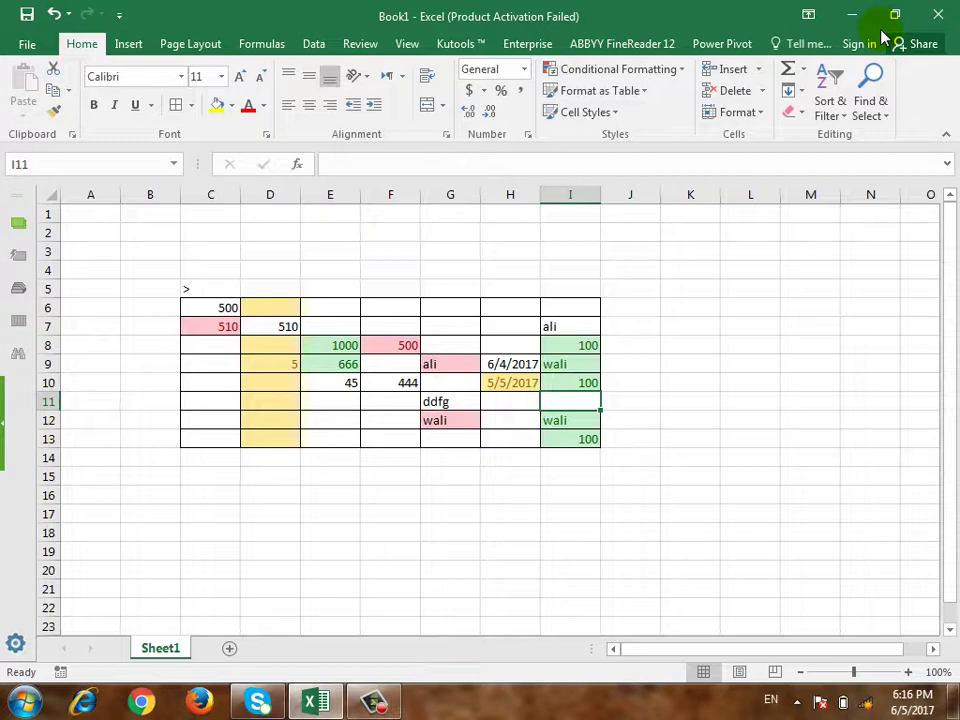
{"action": "left_click_drag", "start_coordinate": [638, 310], "coordinate": [647, 438]}
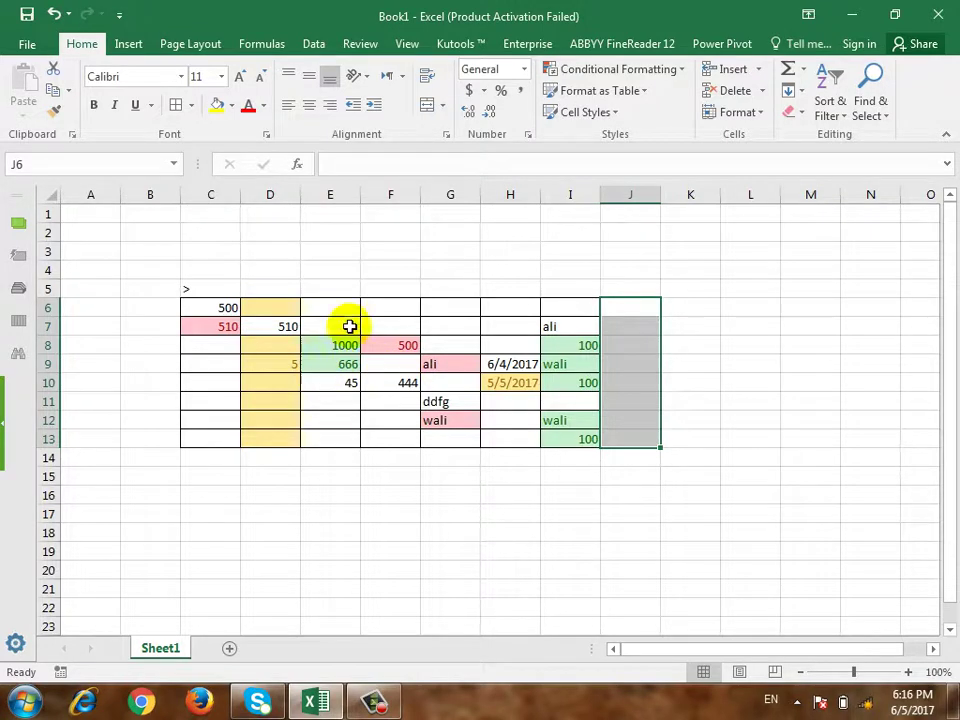
{"action": "left_click", "coordinate": [668, 72]}
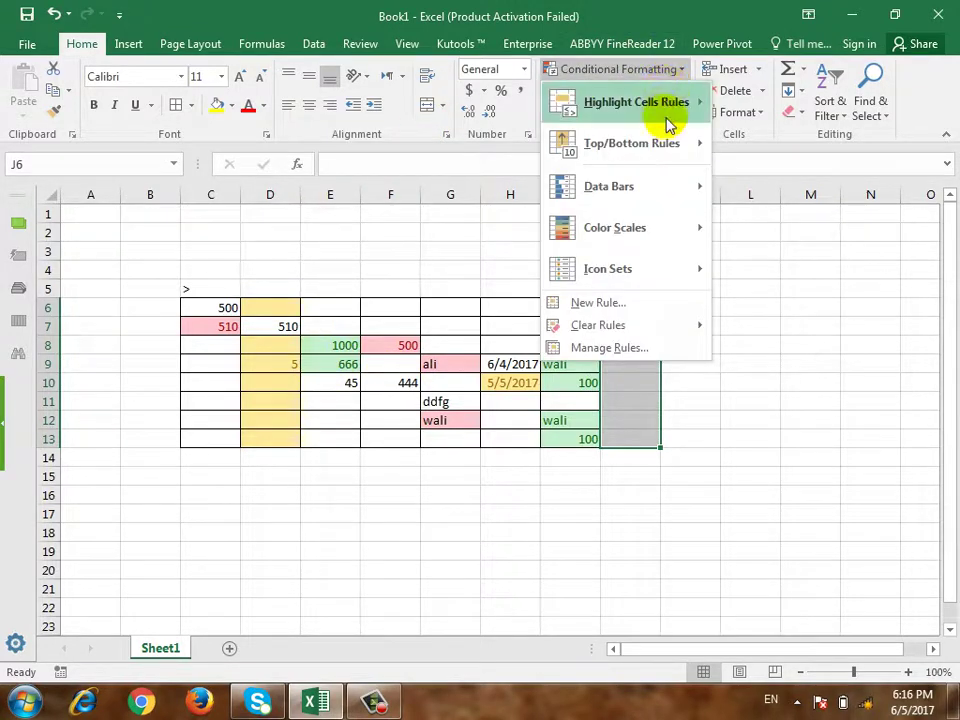
{"action": "mouse_move", "coordinate": [664, 141]}
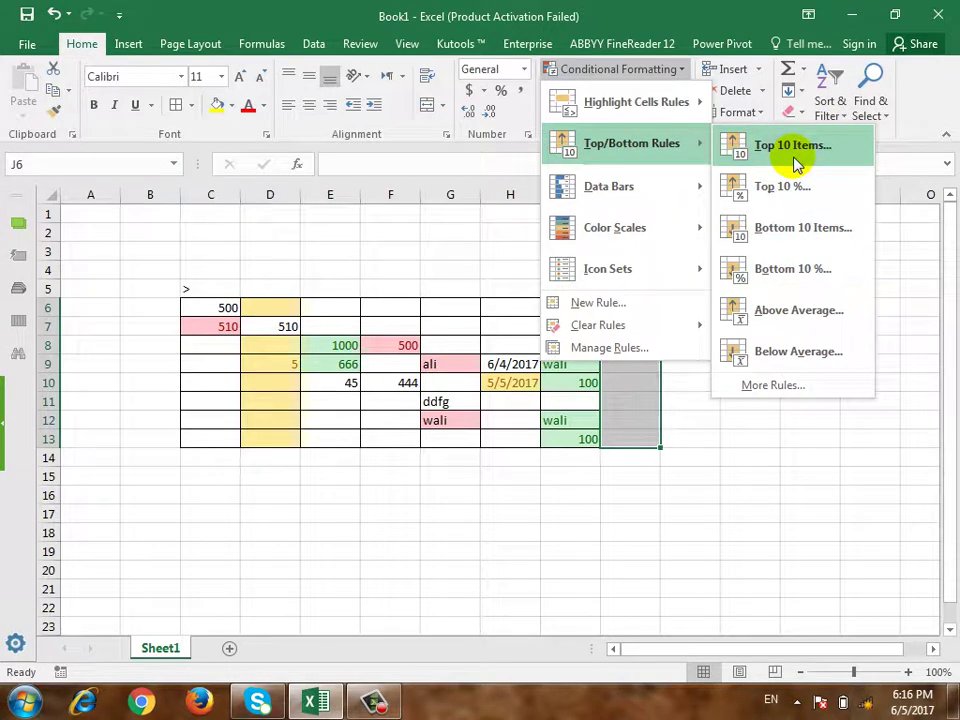
{"action": "left_click", "coordinate": [553, 488]}
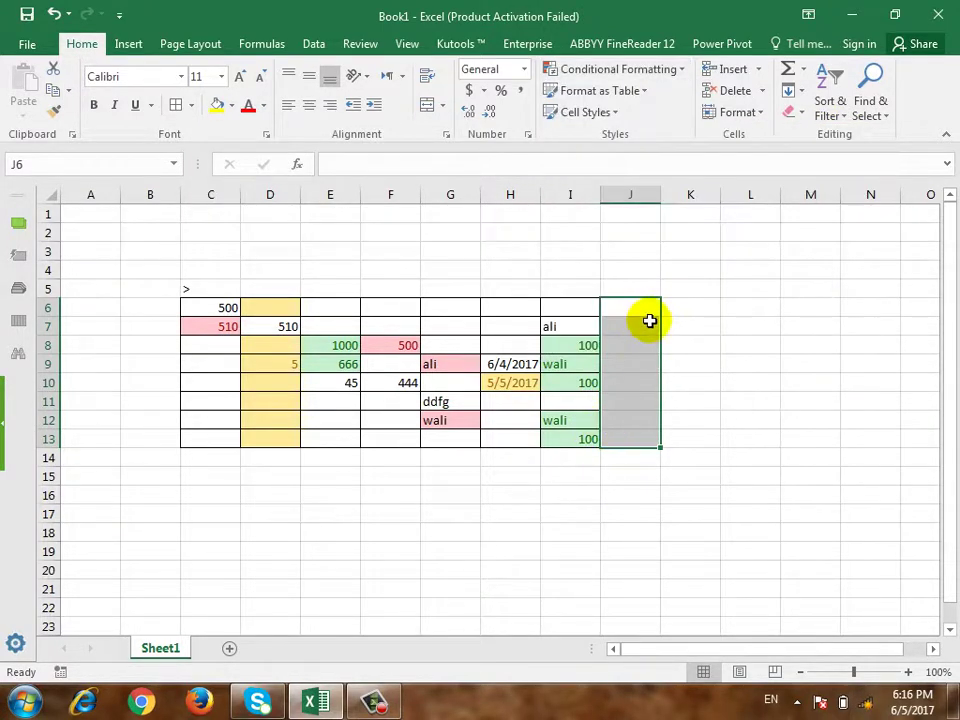
Add borders to J6:J13 and highlight its top 5 items using Yellow Fill with Dark Yellow Text
{"action": "left_click_drag", "start_coordinate": [636, 300], "coordinate": [647, 441]}
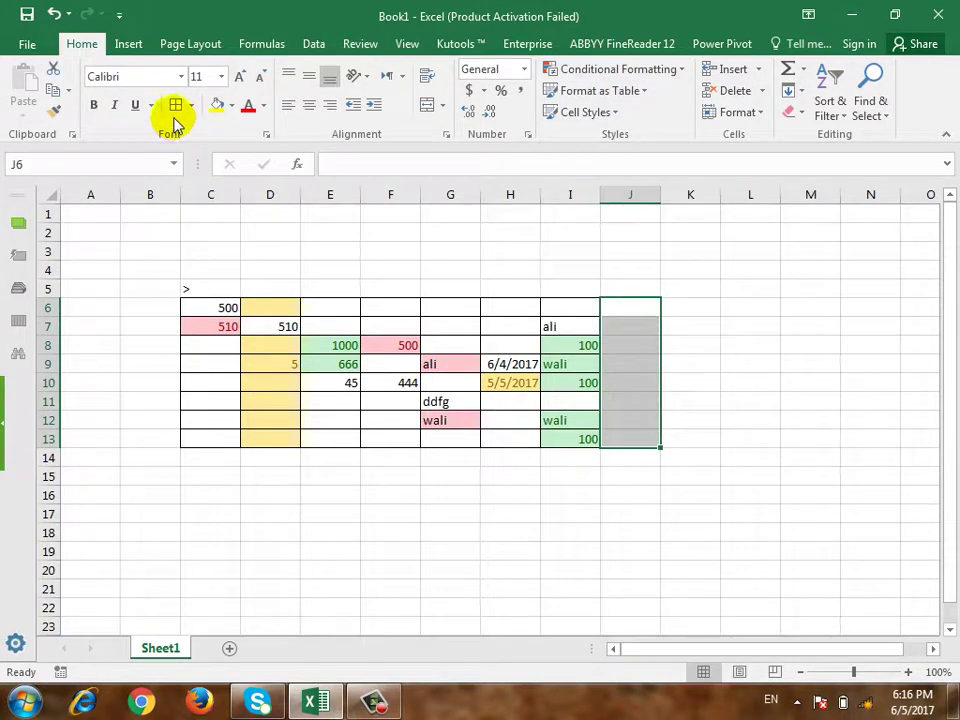
{"action": "left_click", "coordinate": [636, 70]}
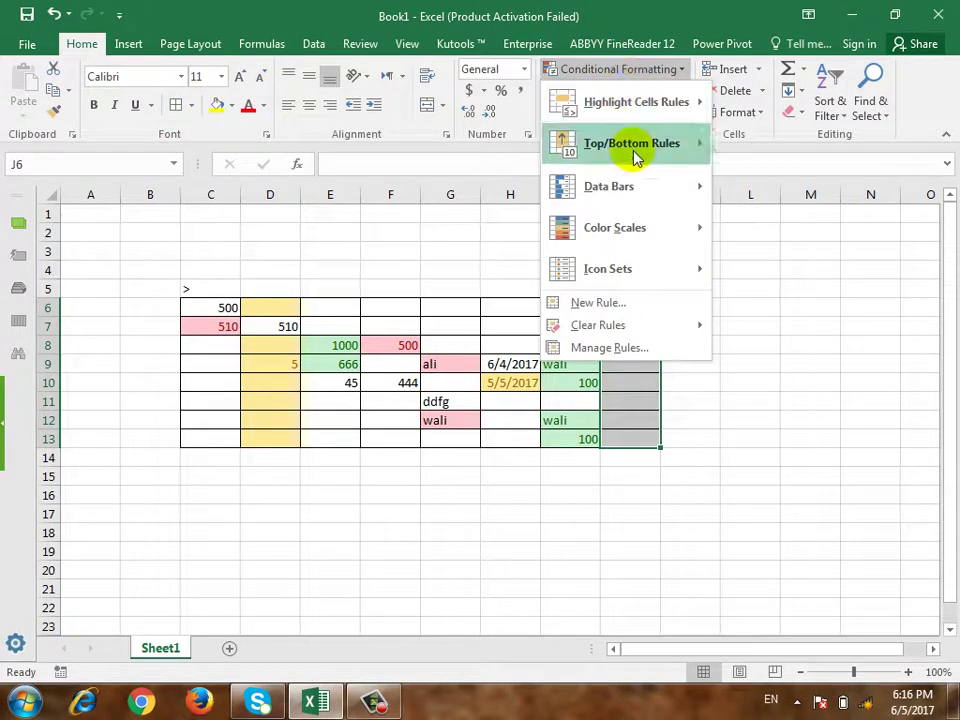
{"action": "mouse_move", "coordinate": [704, 152]}
{"action": "left_click", "coordinate": [735, 144]}
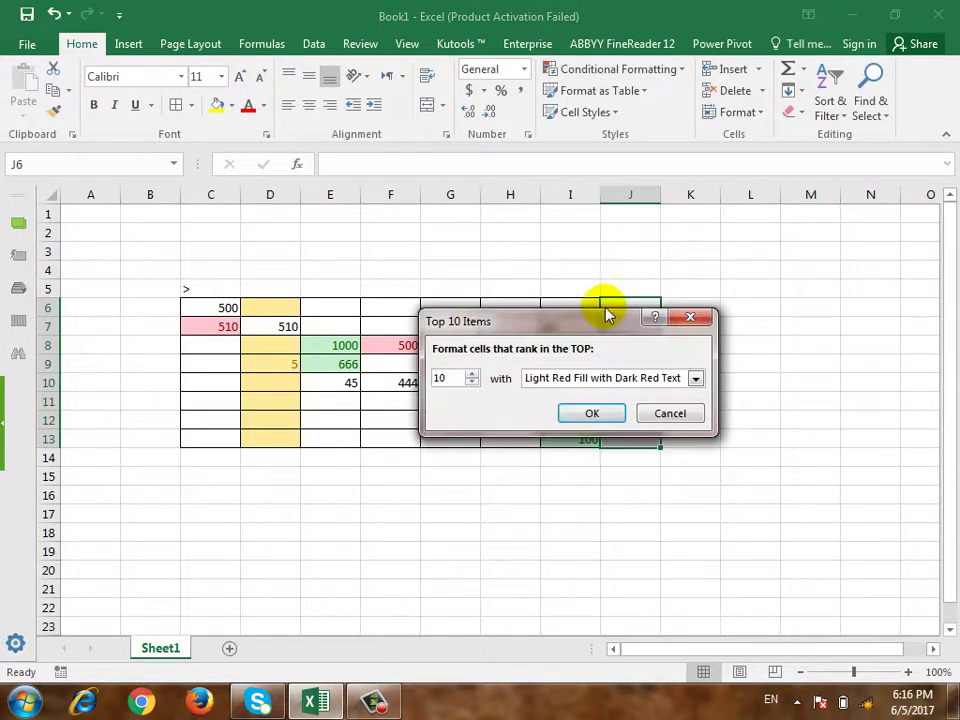
{"action": "left_click_drag", "start_coordinate": [605, 315], "coordinate": [541, 446]}
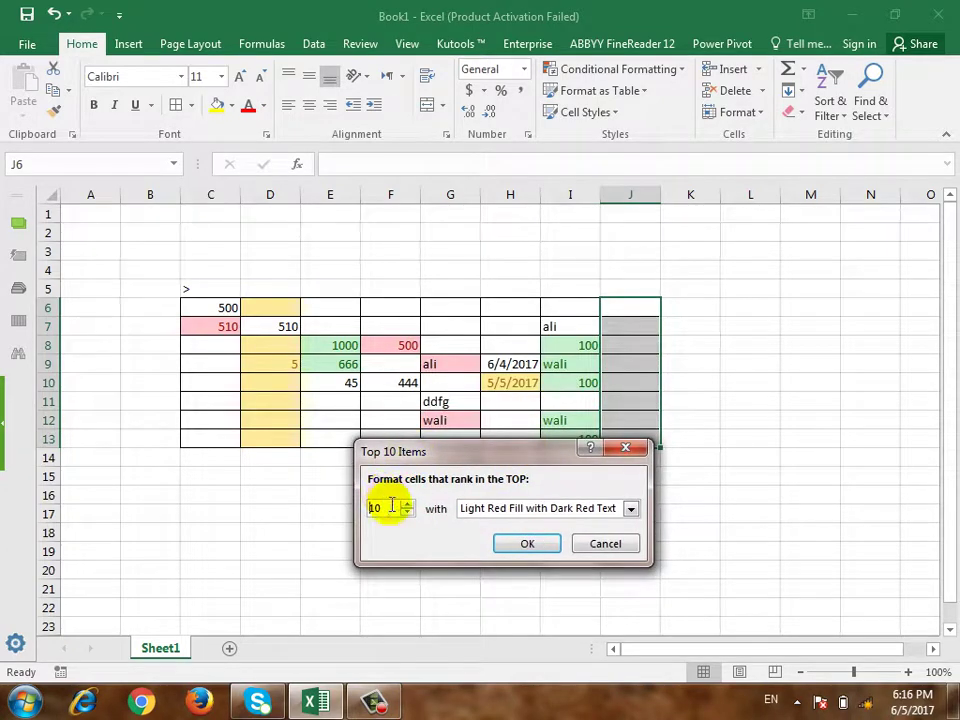
{"action": "left_click_drag", "start_coordinate": [392, 507], "coordinate": [343, 505]}
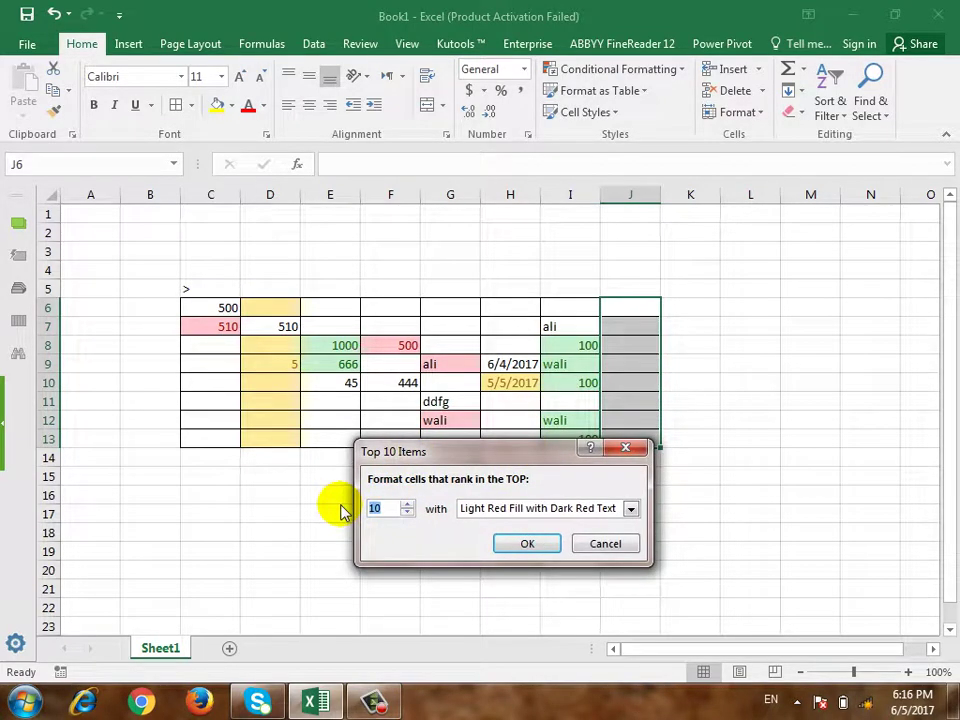
{"action": "type", "text": "5"}
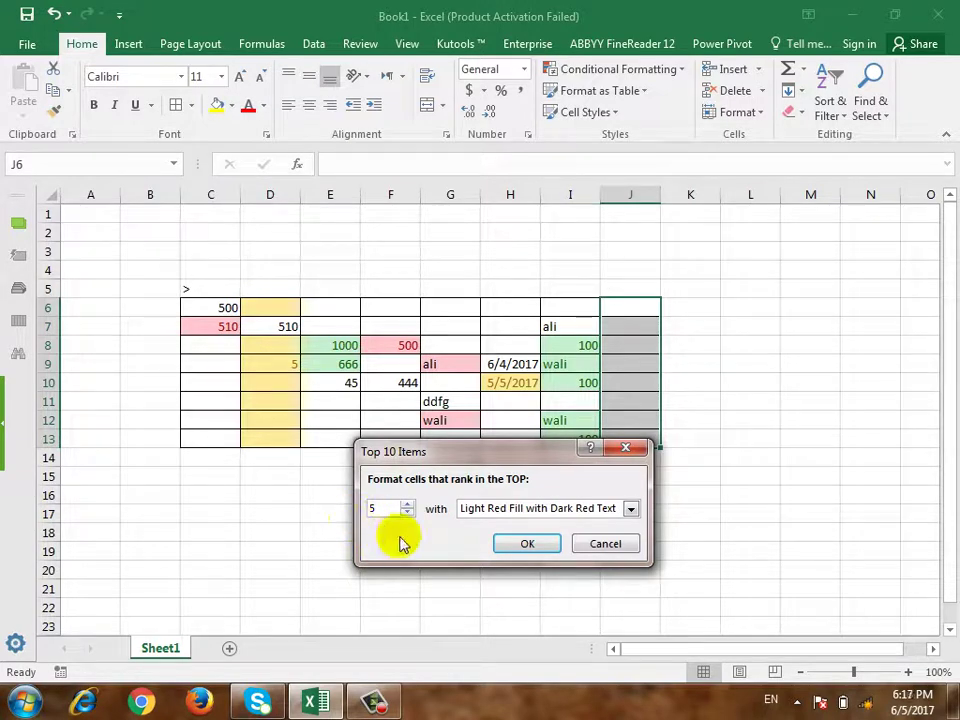
{"action": "left_click", "coordinate": [496, 511]}
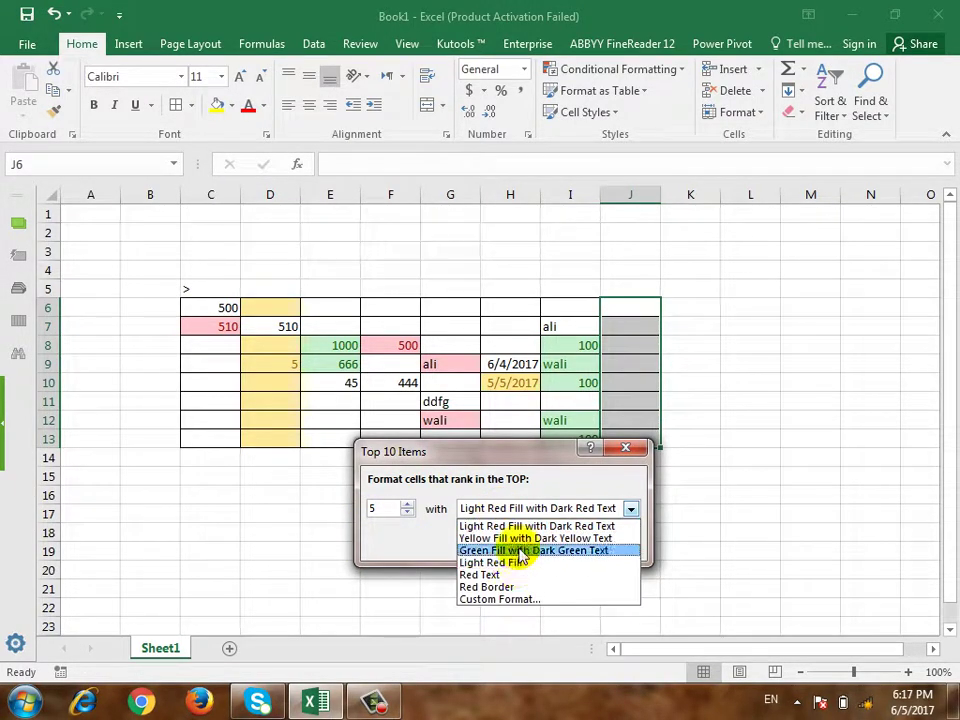
{"action": "left_click", "coordinate": [521, 539]}
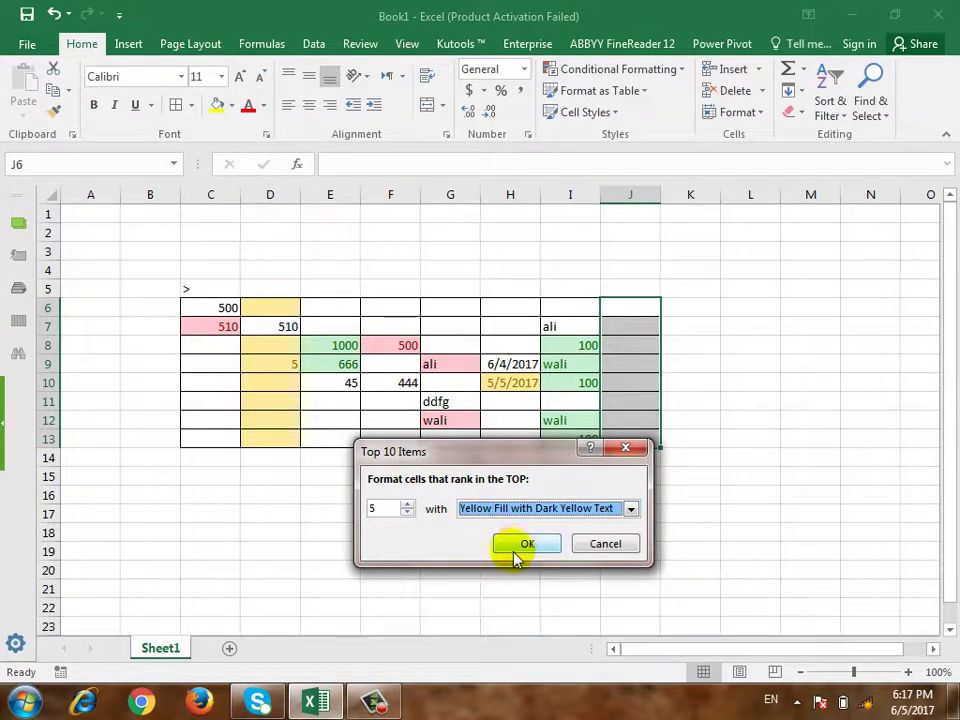
{"action": "double_click", "coordinate": [376, 508]}
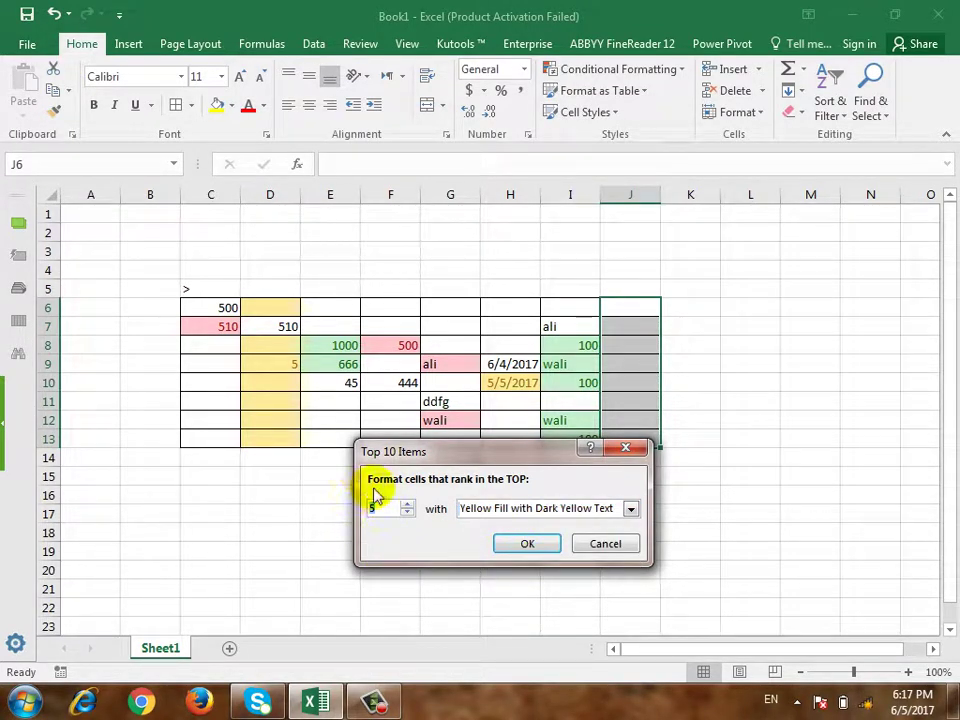
{"action": "left_click", "coordinate": [524, 544]}
Enter 500 in J9 as a test value for the top 5 rule
{"action": "left_click", "coordinate": [645, 368]}
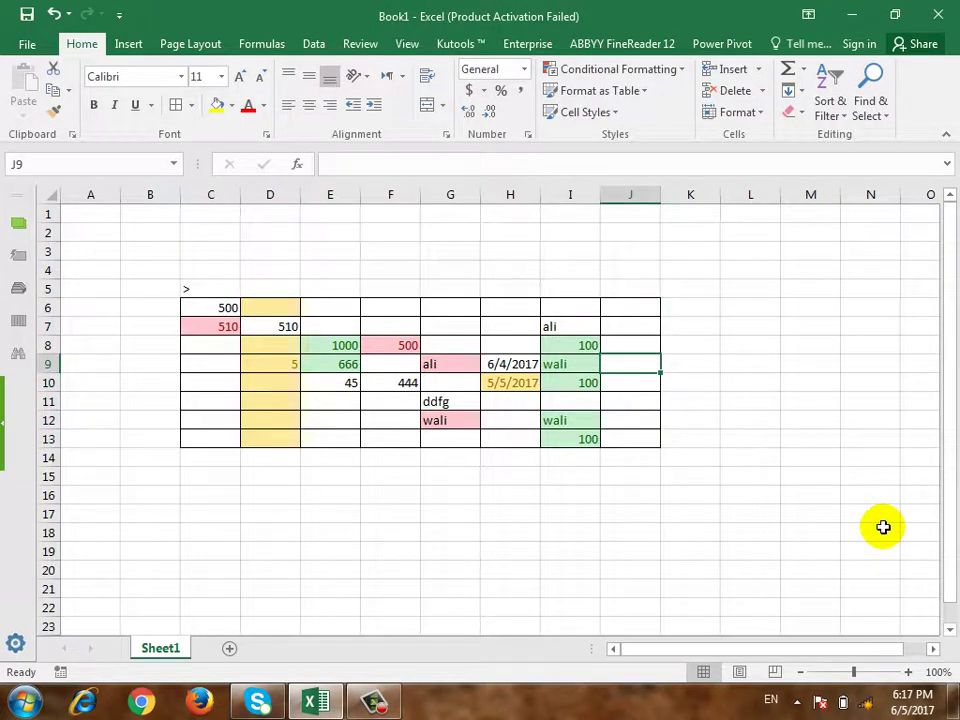
{"action": "type", "text": "500"}
{"action": "key", "text": "Return"}
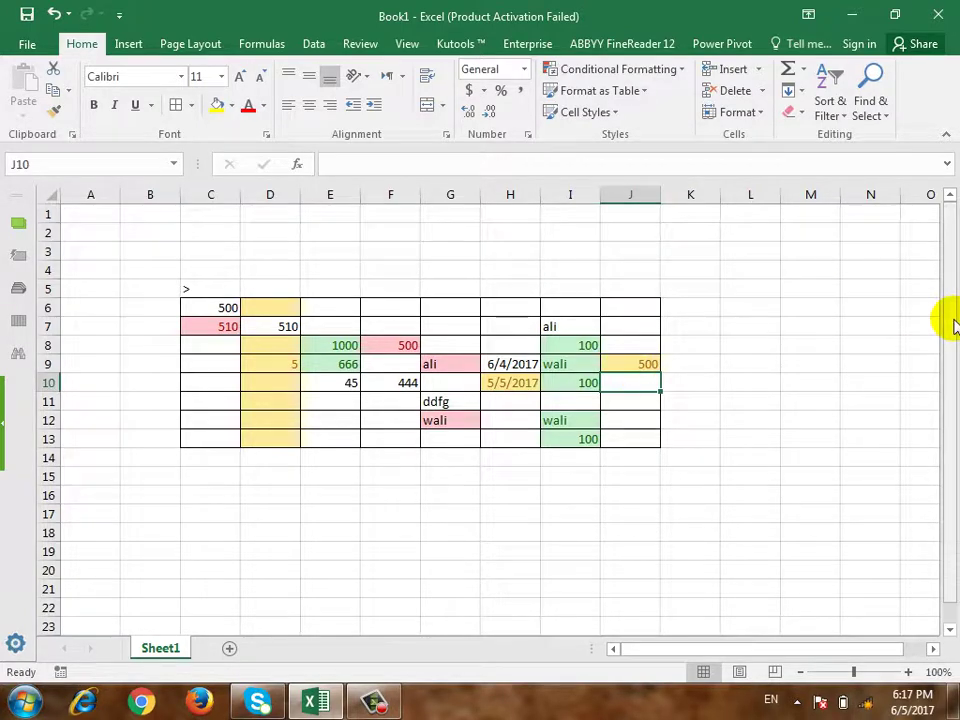
Enter 600 in J10 and 700 in J11 as further test values for the top 5 rule
{"action": "type", "text": "600"}
{"action": "key", "text": "Return"}
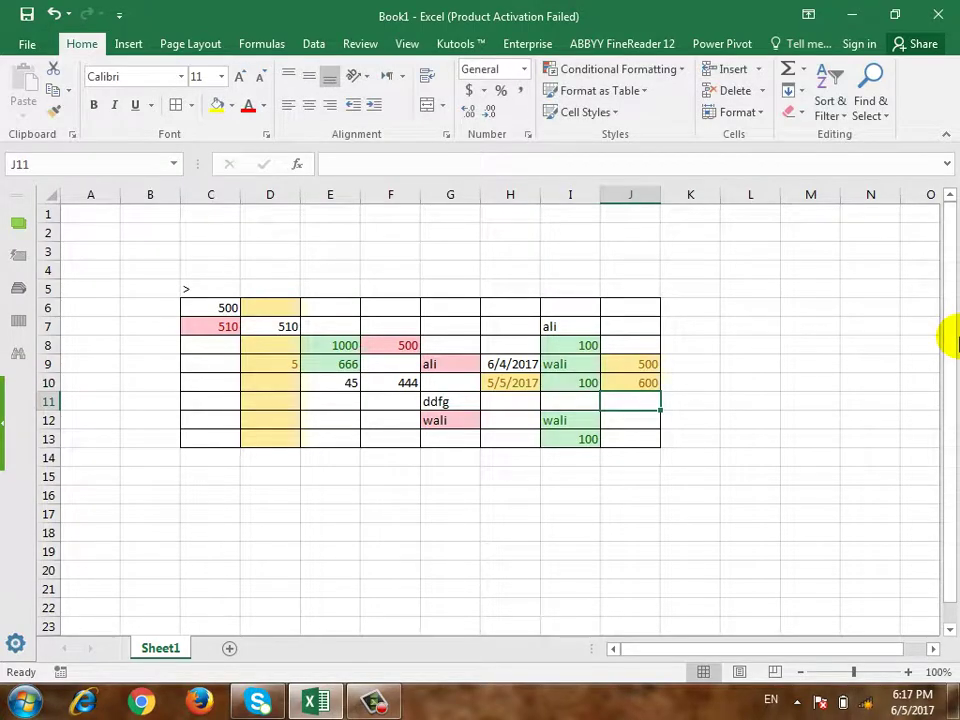
{"action": "type", "text": "700"}
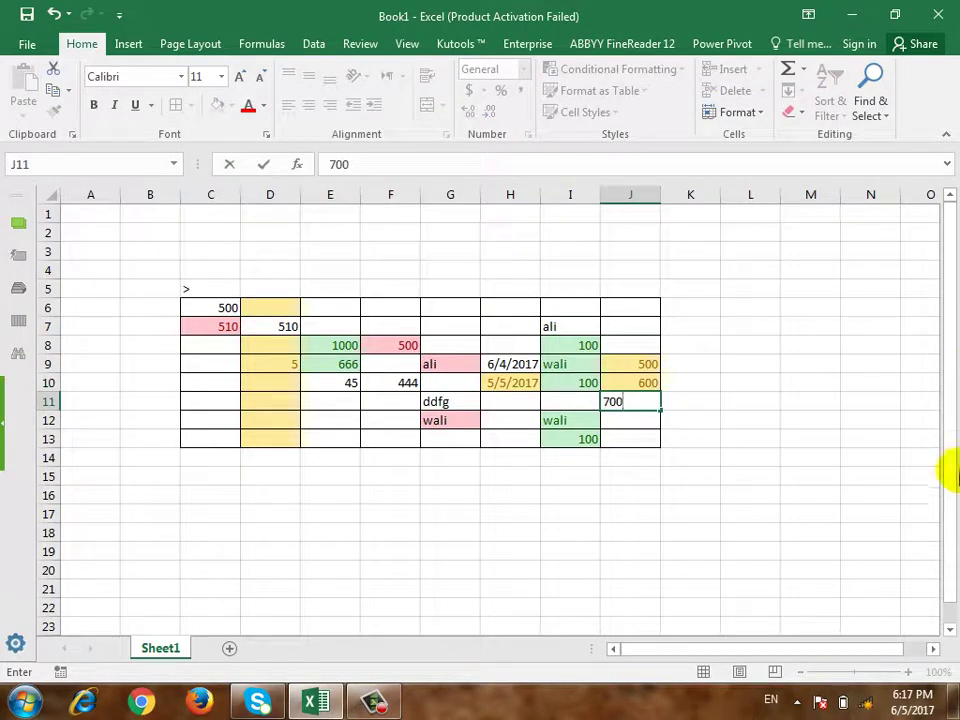
{"action": "key", "text": "Return"}
{"action": "left_click", "coordinate": [955, 702]}
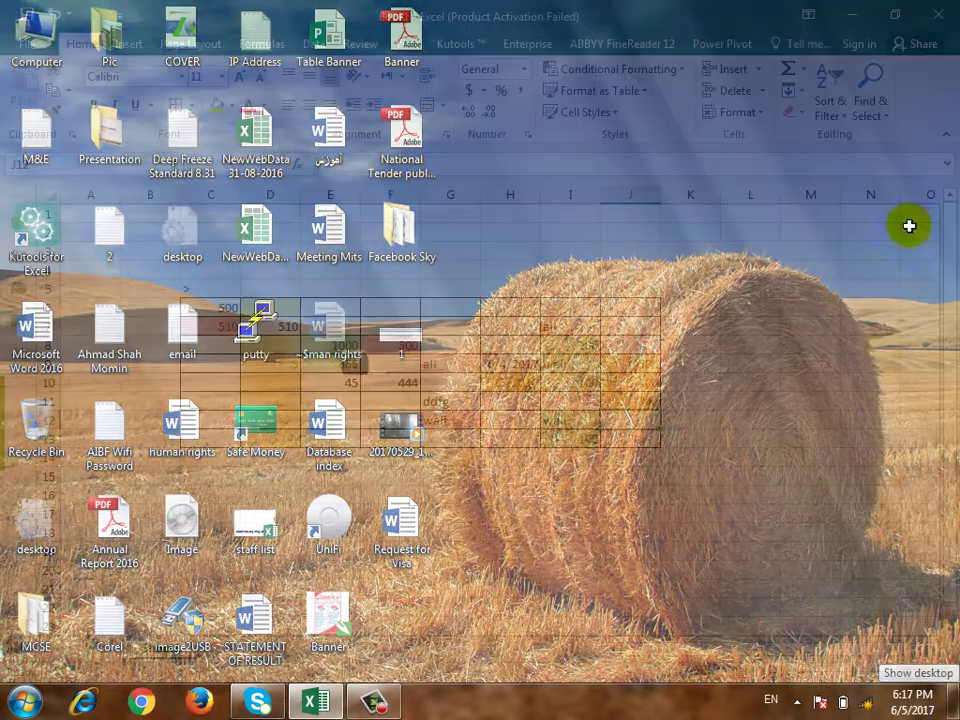
Enter 400 in J8 and 300 in J7, above the existing test values
{"action": "key", "text": "Up"}
{"action": "key", "text": "Up"}
{"action": "key", "text": "Up"}
{"action": "key", "text": "Up"}
{"action": "key", "text": "Up"}
{"action": "key", "text": "Down"}
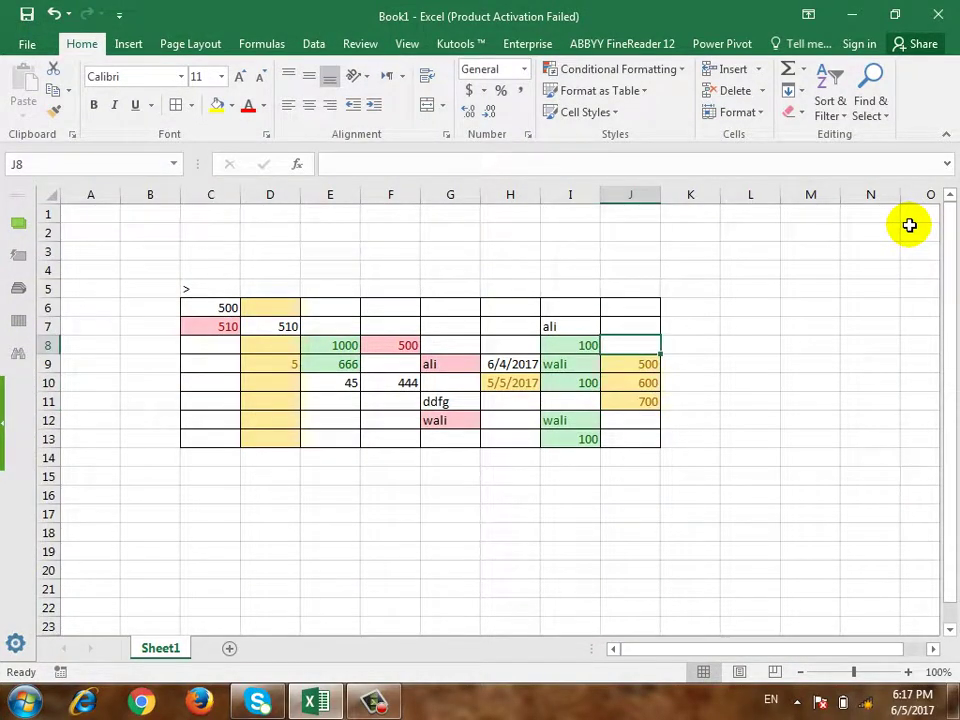
{"action": "type", "text": "400"}
{"action": "key", "text": "Up"}
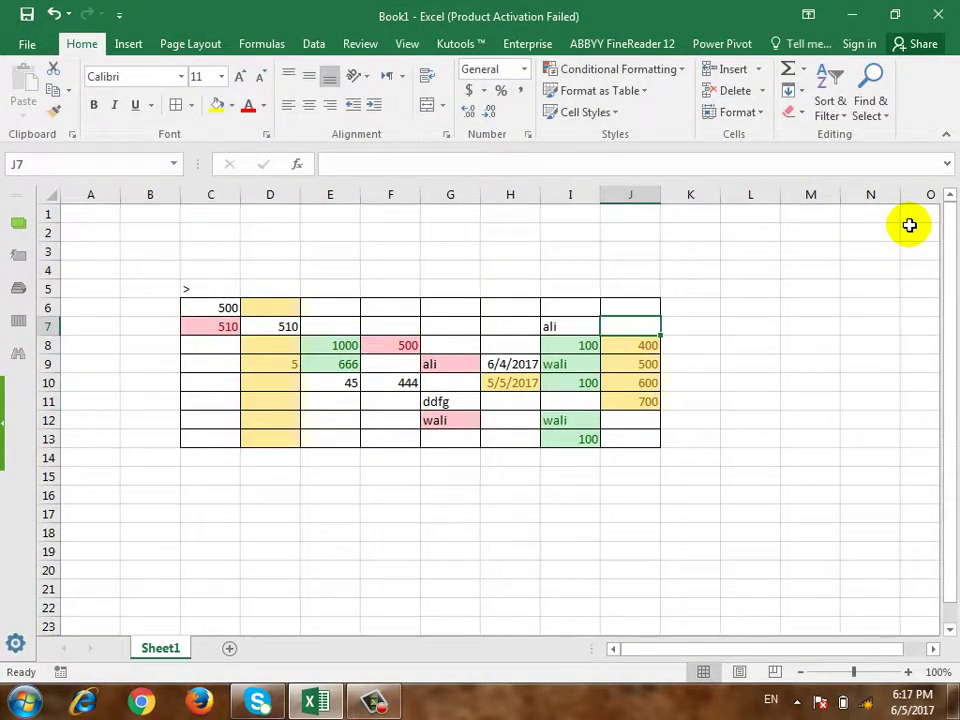
{"action": "type", "text": "300"}
{"action": "key", "text": "Return"}
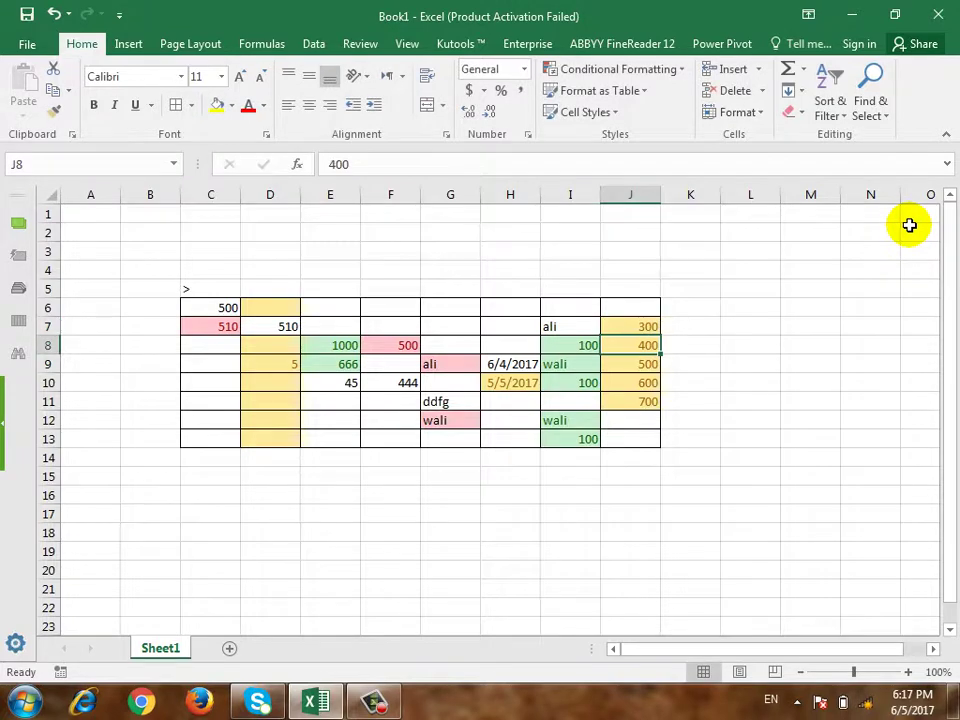
Enter 200 in J12 as a sixth value to test the top 5 rule
{"action": "key", "text": "Up"}
{"action": "key", "text": "Down"}
{"action": "key", "text": "Down"}
{"action": "key", "text": "Down"}
{"action": "key", "text": "Down"}
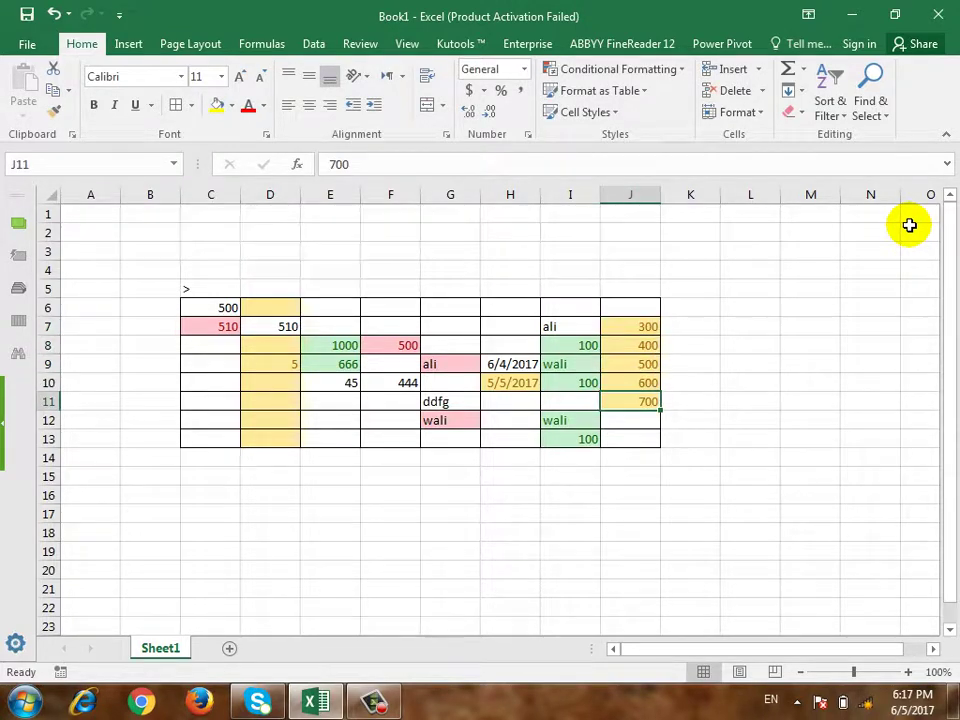
{"action": "key", "text": "Down"}
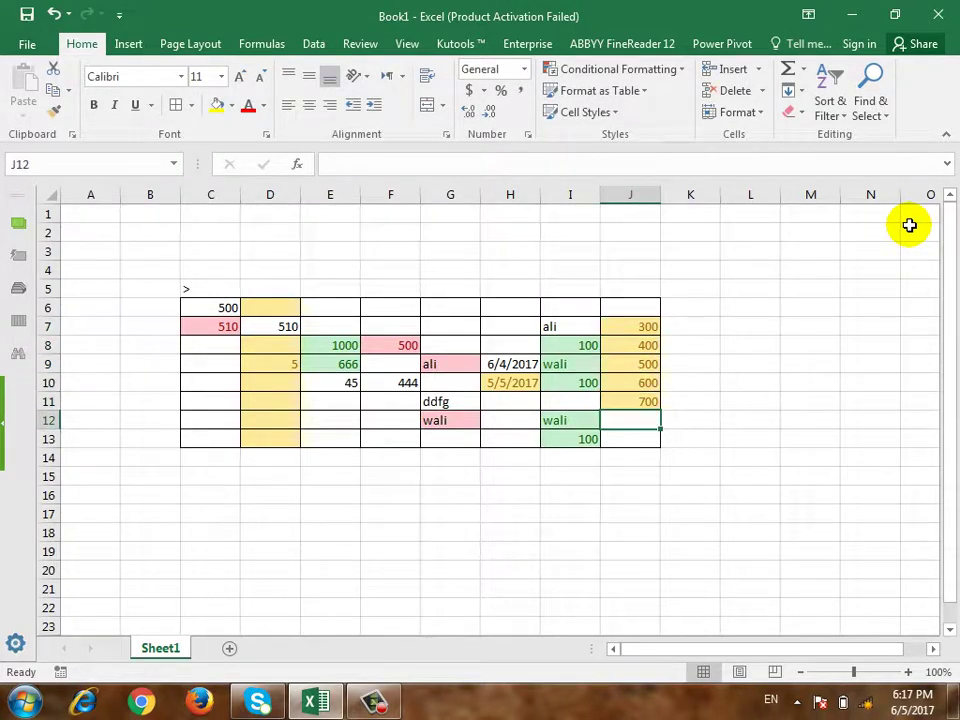
{"action": "type", "text": "200"}
{"action": "key", "text": "Return"}
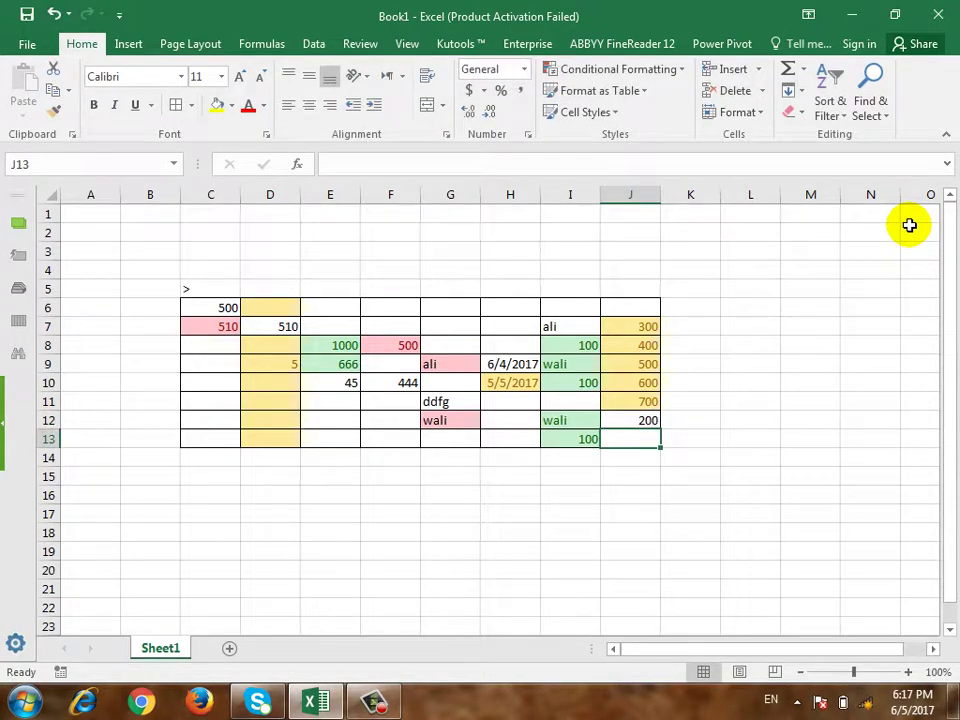
Enter 1000 in J6 as a new highest value and check the highlighting down column J
{"action": "key", "text": "Up"}
{"action": "key", "text": "Up"}
{"action": "key", "text": "Up"}
{"action": "key", "text": "Up"}
{"action": "key", "text": "Up"}
{"action": "key", "text": "Up"}
{"action": "key", "text": "Up"}
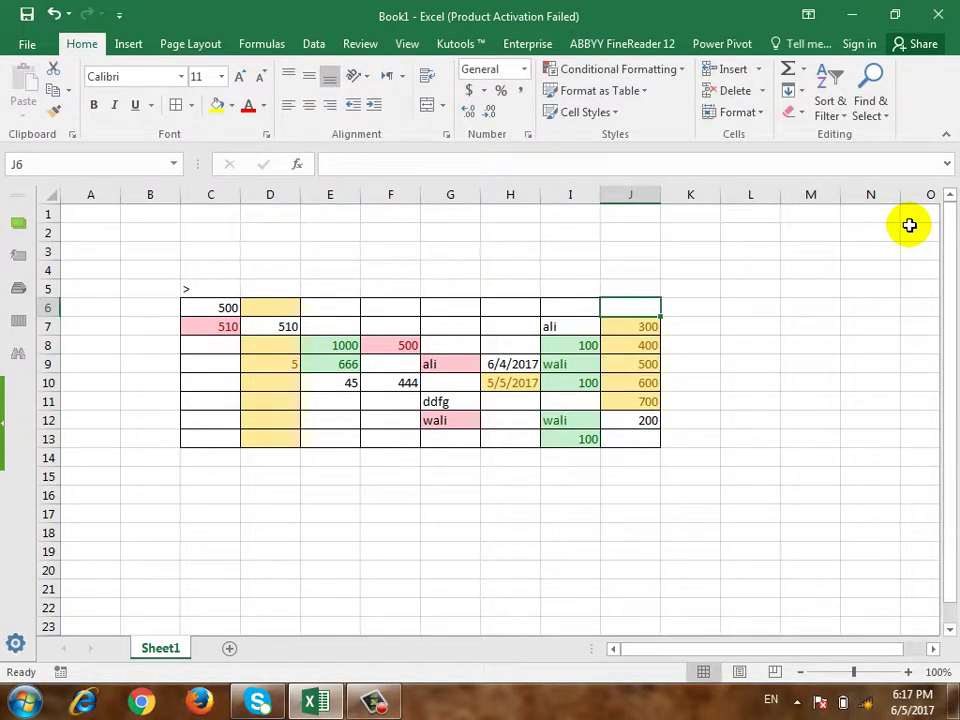
{"action": "type", "text": "1000"}
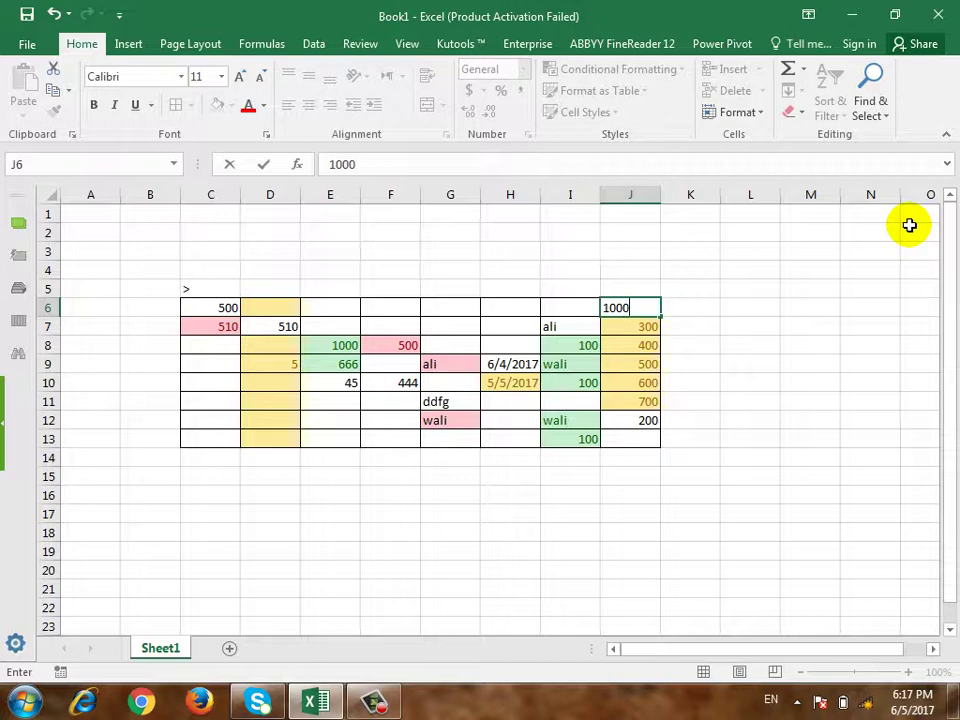
{"action": "key", "text": "Down"}
{"action": "key", "text": "Down"}
{"action": "key", "text": "Down"}
{"action": "key", "text": "Down"}
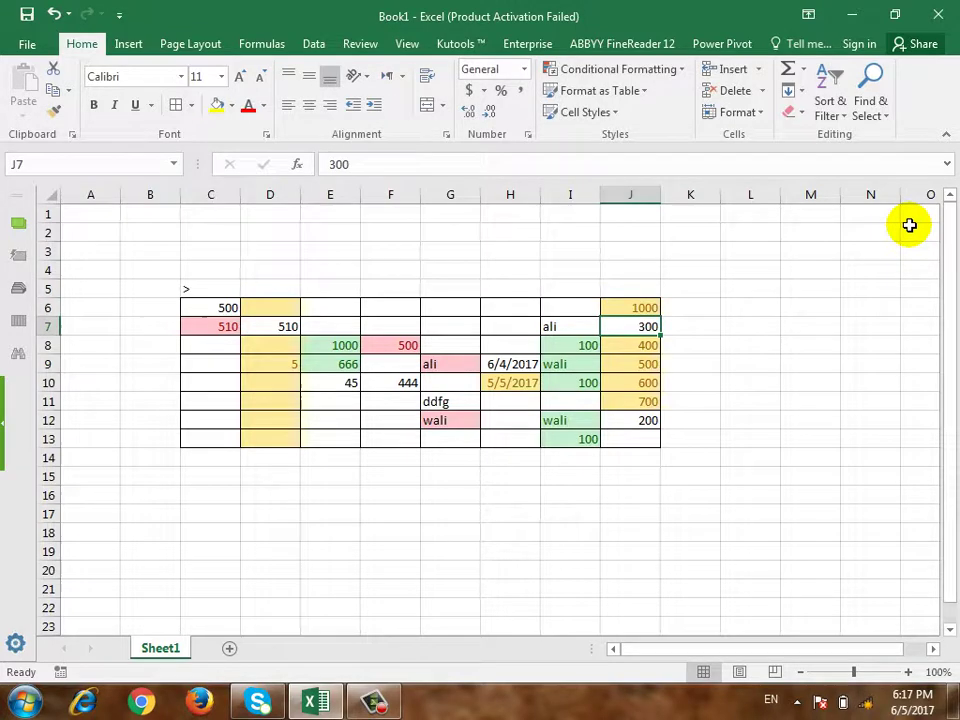
{"action": "key", "text": "Down"}
{"action": "key", "text": "Down"}
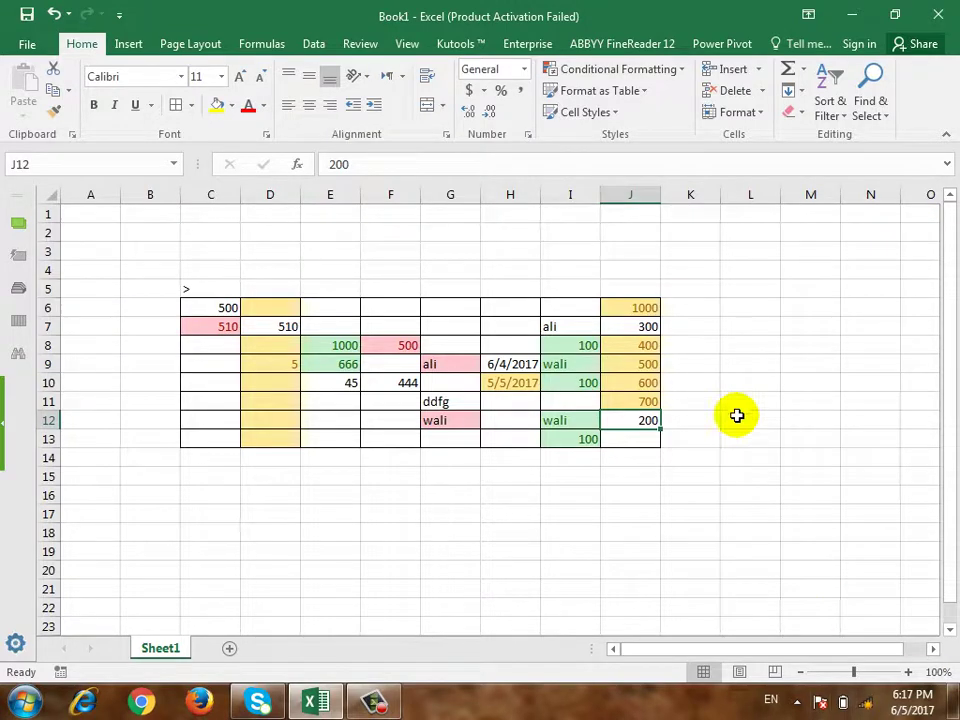
Enter 2000 in J13 to test the top 5 rule with an even higher value
{"action": "left_click", "coordinate": [640, 308]}
{"action": "left_click_drag", "start_coordinate": [644, 365], "coordinate": [643, 420]}
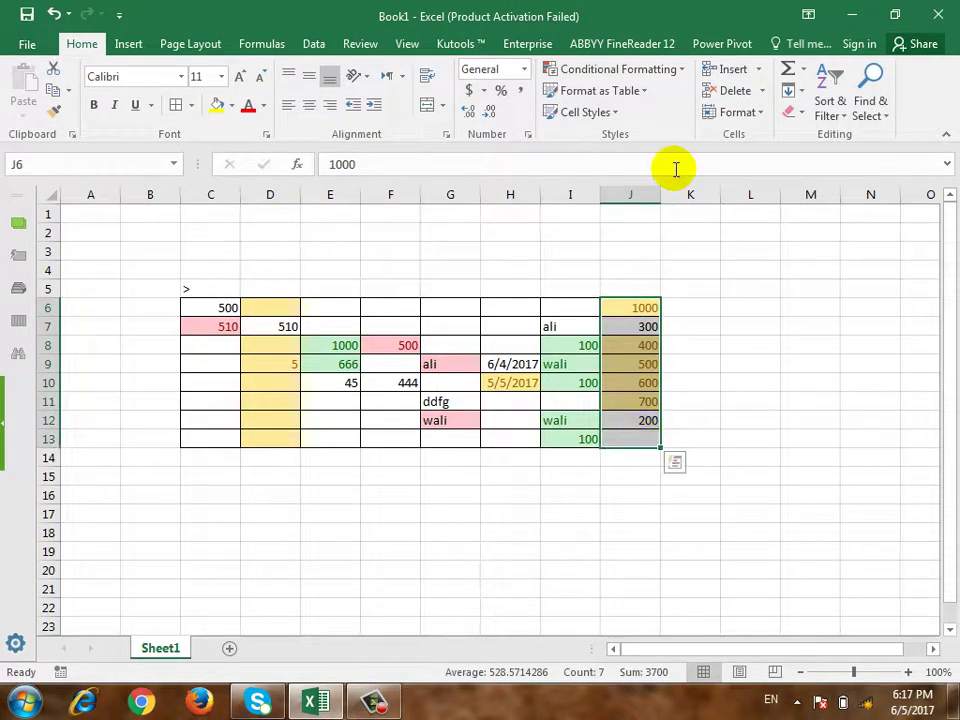
{"action": "left_click", "coordinate": [684, 304]}
{"action": "left_click_drag", "start_coordinate": [684, 304], "coordinate": [656, 441]}
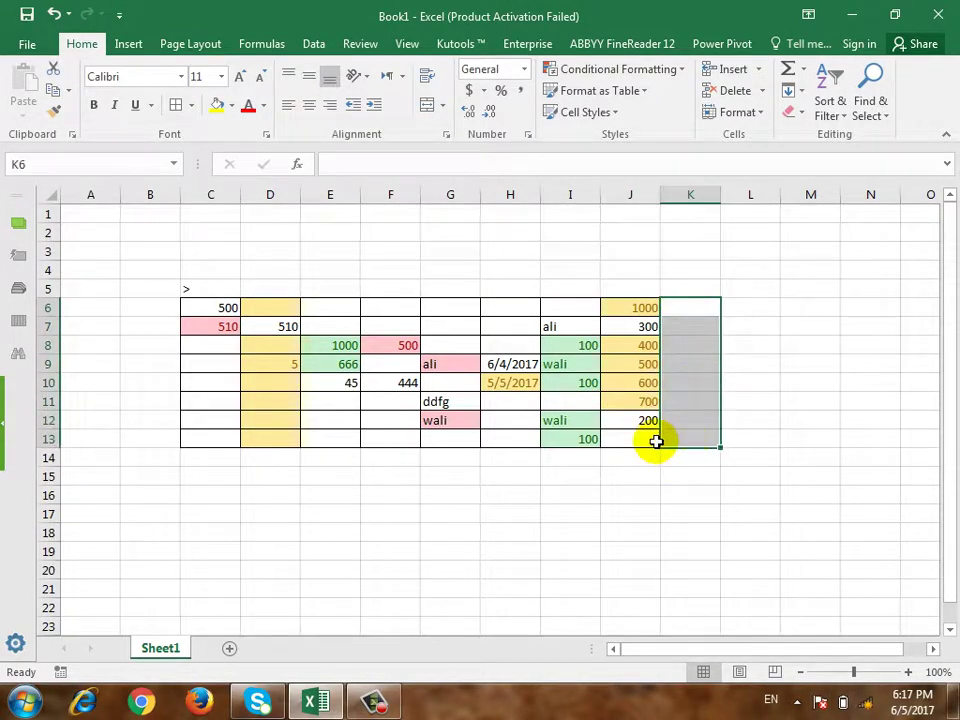
{"action": "left_click", "coordinate": [656, 441]}
{"action": "type", "text": "2000"}
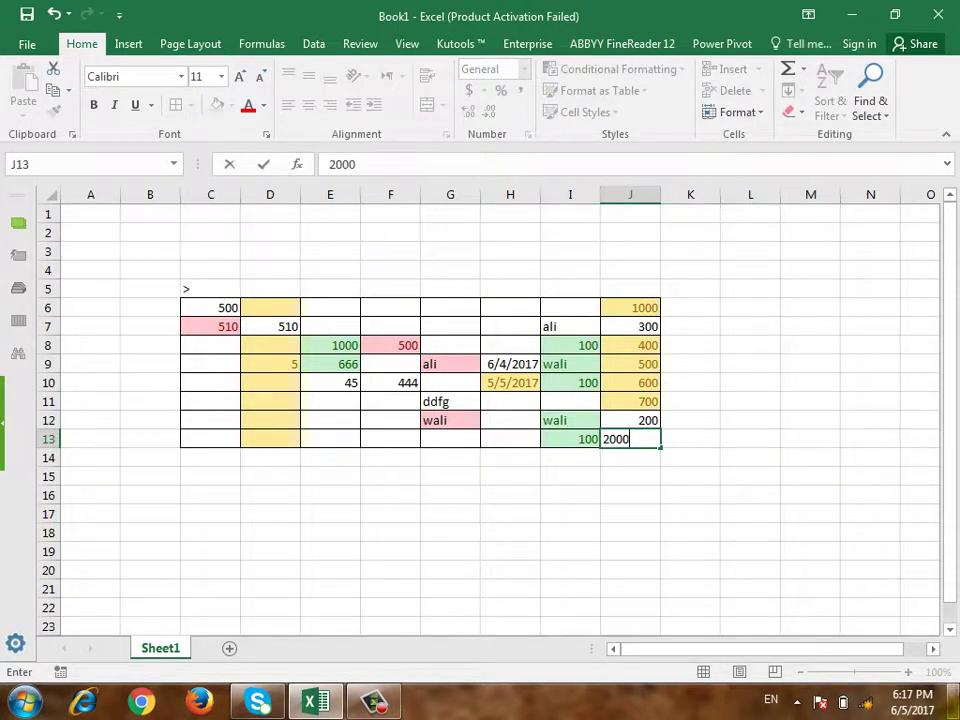
{"action": "left_click", "coordinate": [955, 700]}
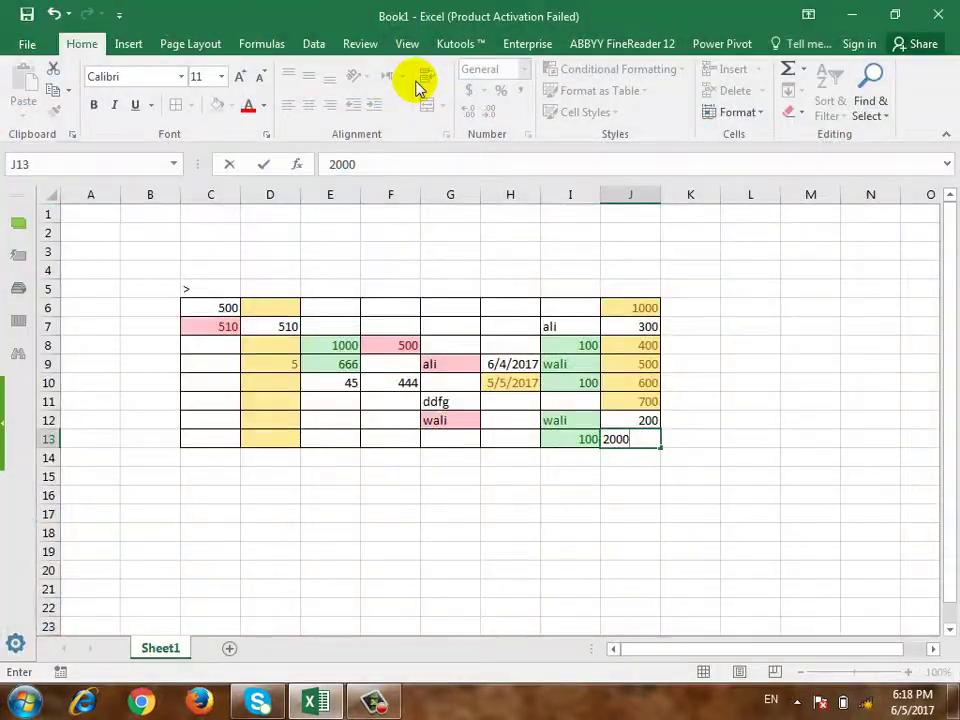
{"action": "key", "text": "Return"}
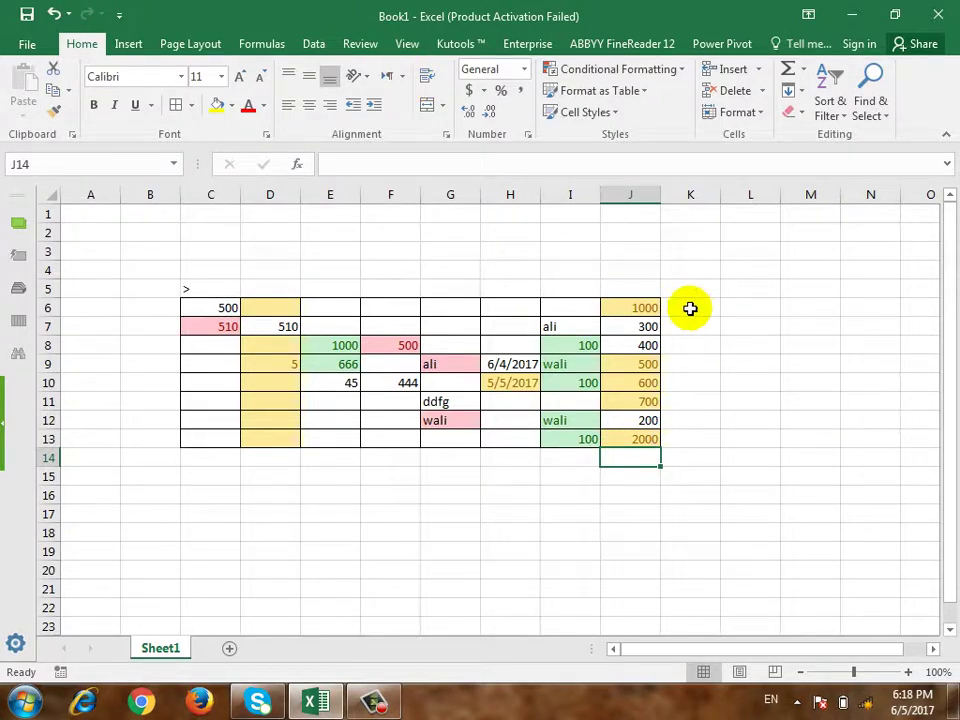
Add borders to K6:K13 and highlight its bottom 3 items using Green Fill with Dark Green Text
{"action": "left_click_drag", "start_coordinate": [690, 309], "coordinate": [686, 440]}
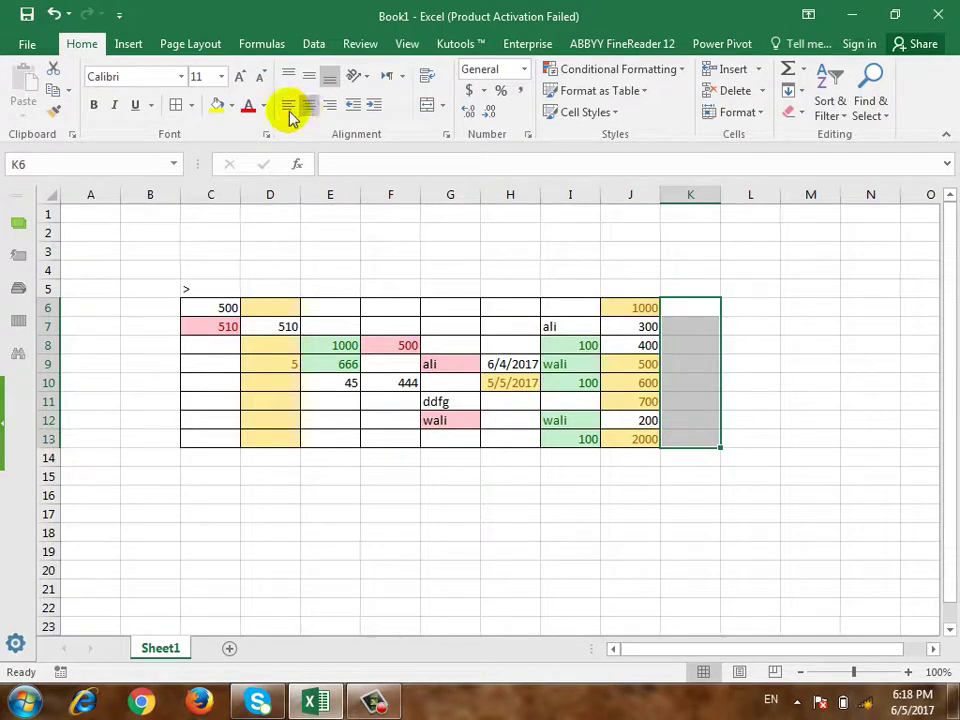
{"action": "left_click", "coordinate": [640, 69]}
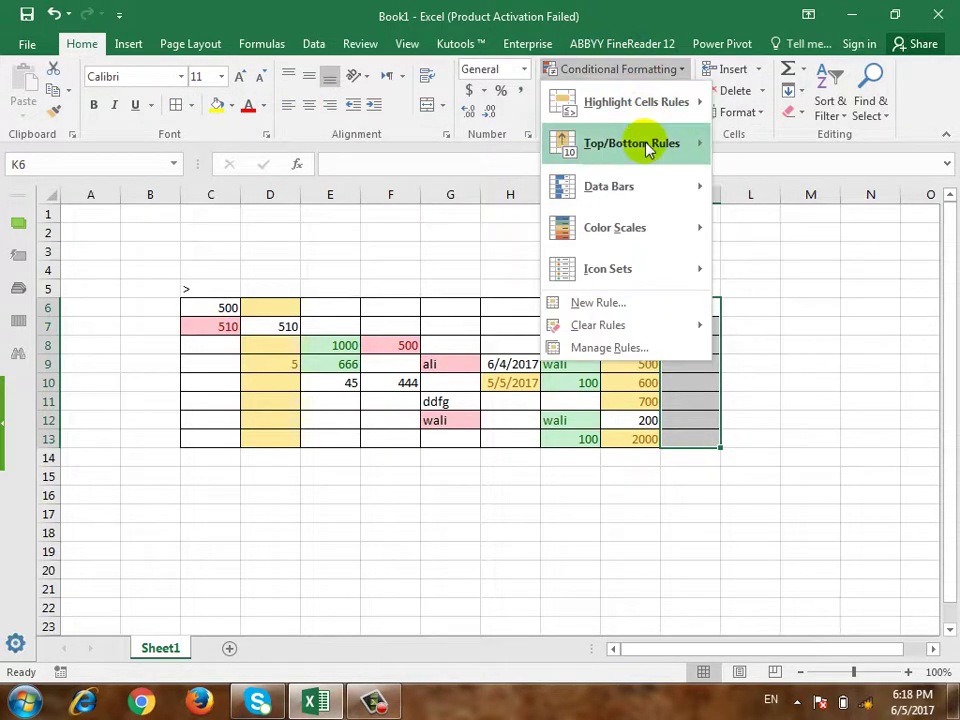
{"action": "mouse_move", "coordinate": [643, 170]}
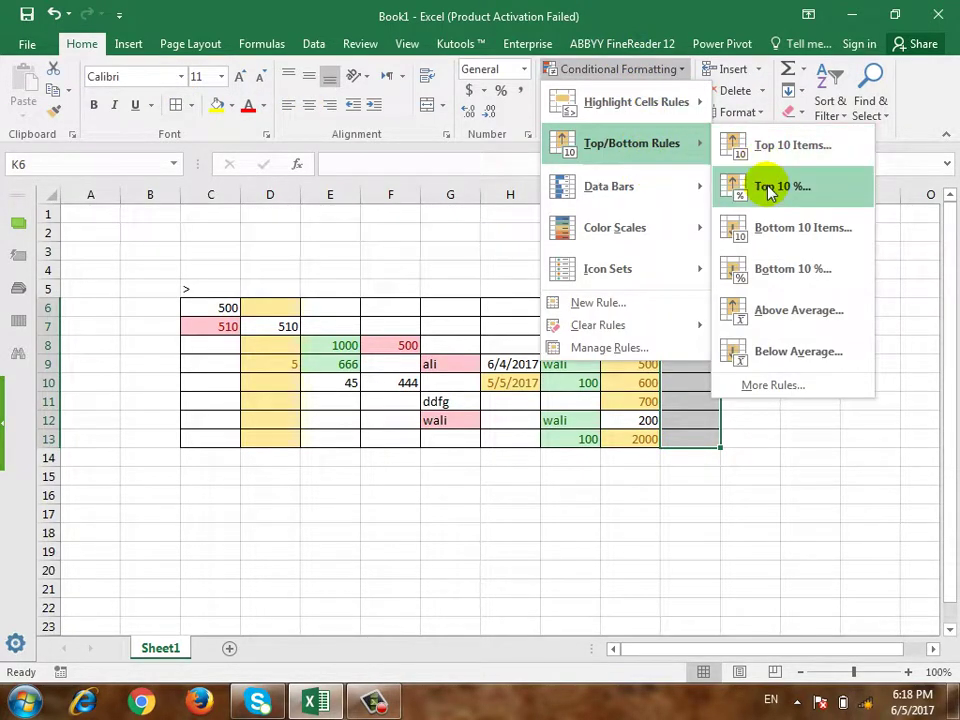
{"action": "left_click", "coordinate": [812, 242]}
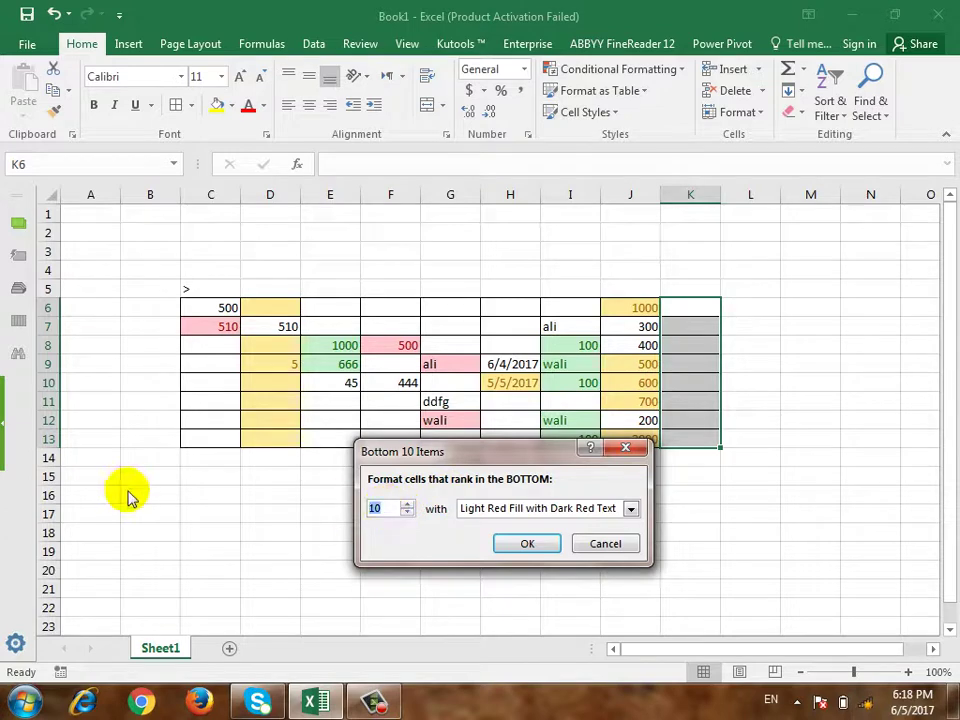
{"action": "type", "text": "3"}
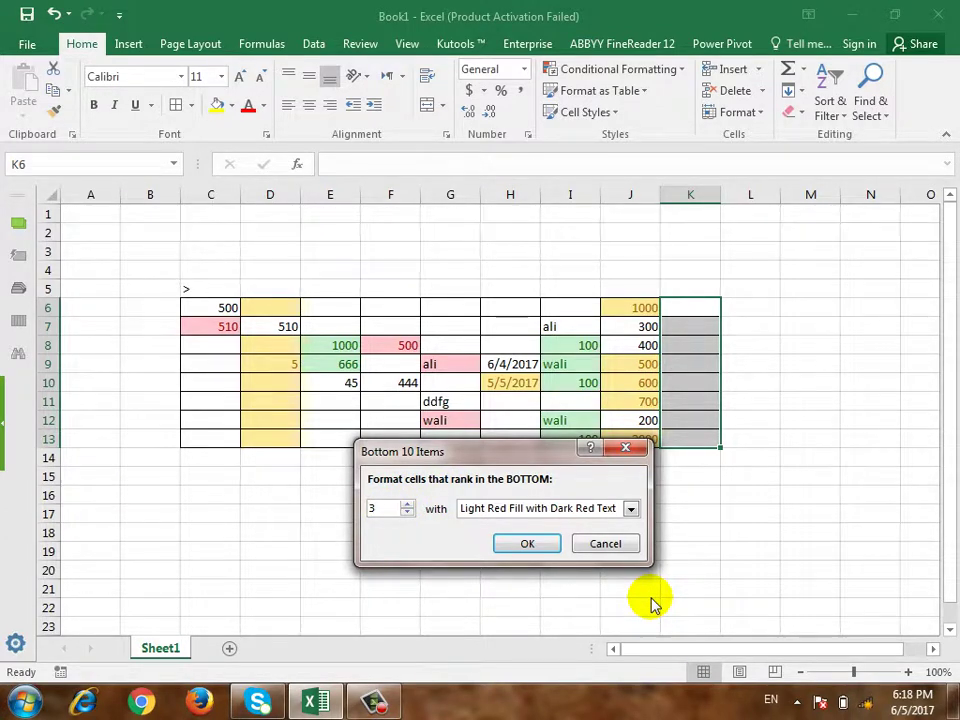
{"action": "left_click", "coordinate": [570, 510]}
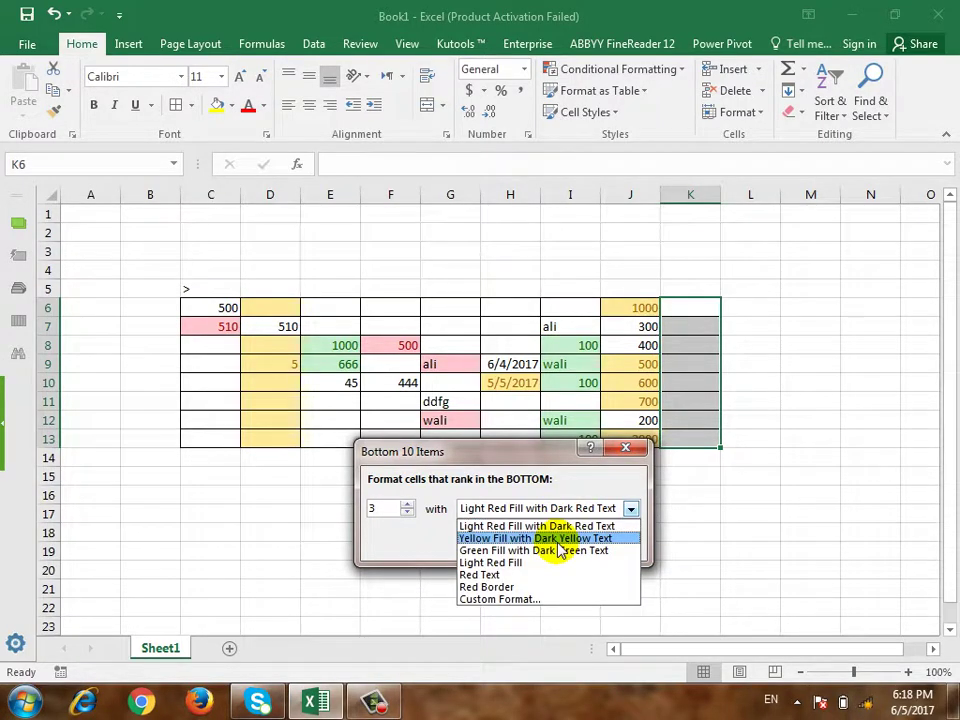
{"action": "left_click", "coordinate": [547, 551]}
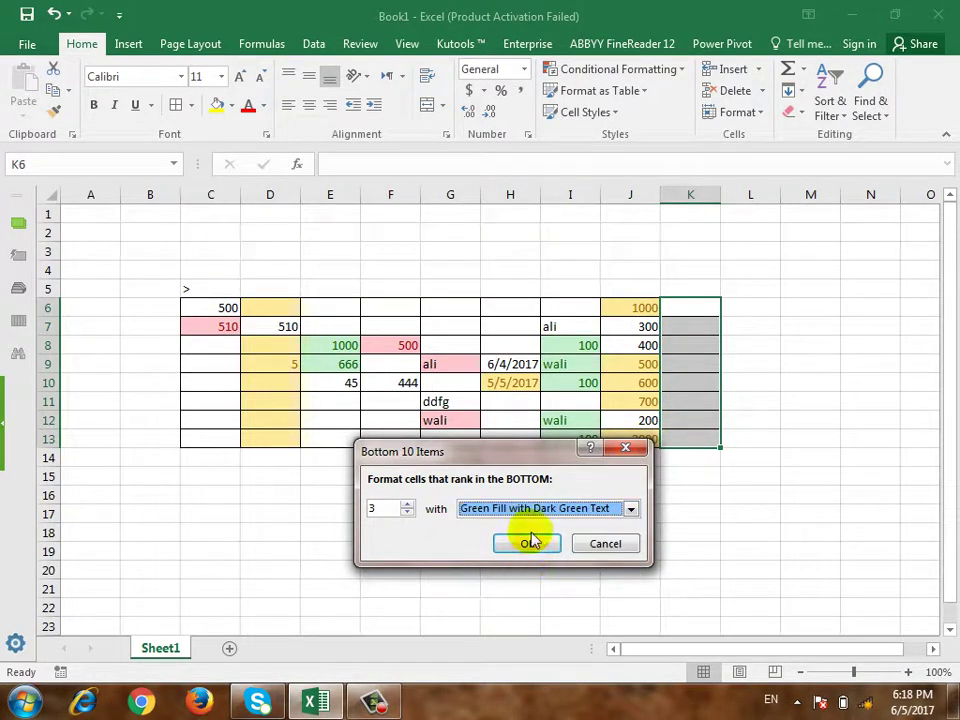
{"action": "left_click", "coordinate": [528, 542]}
Enter 1, 2, 3 and 4 in K9 through K12 as test values for the bottom 3 rule
{"action": "left_click", "coordinate": [694, 358]}
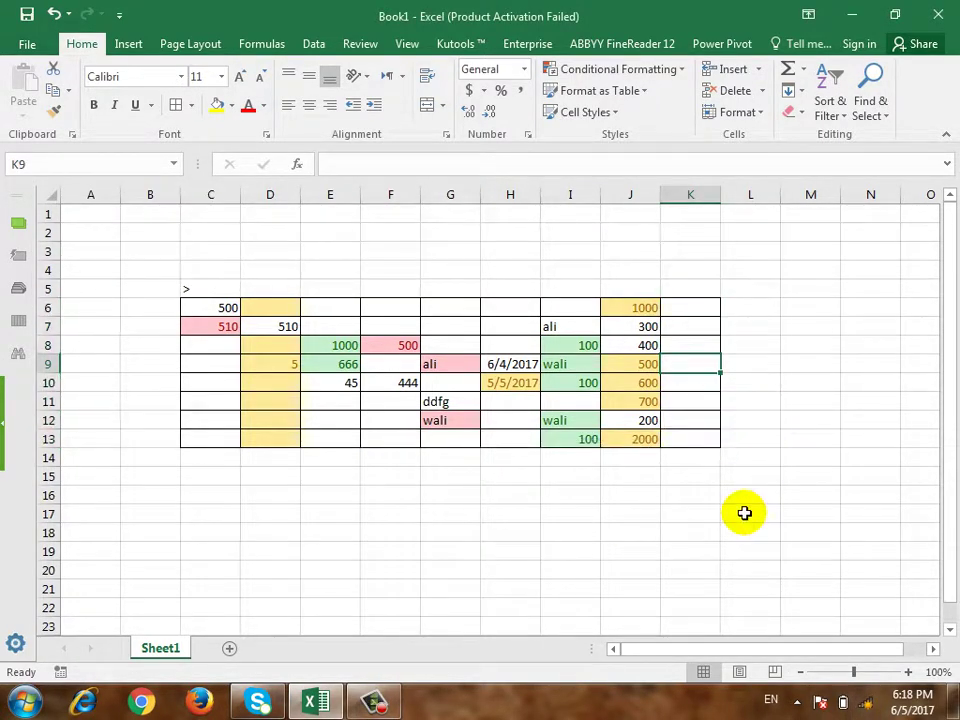
{"action": "type", "text": "1"}
{"action": "key", "text": "Return"}
{"action": "type", "text": "2"}
{"action": "key", "text": "Return"}
{"action": "type", "text": "3"}
{"action": "key", "text": "Return"}
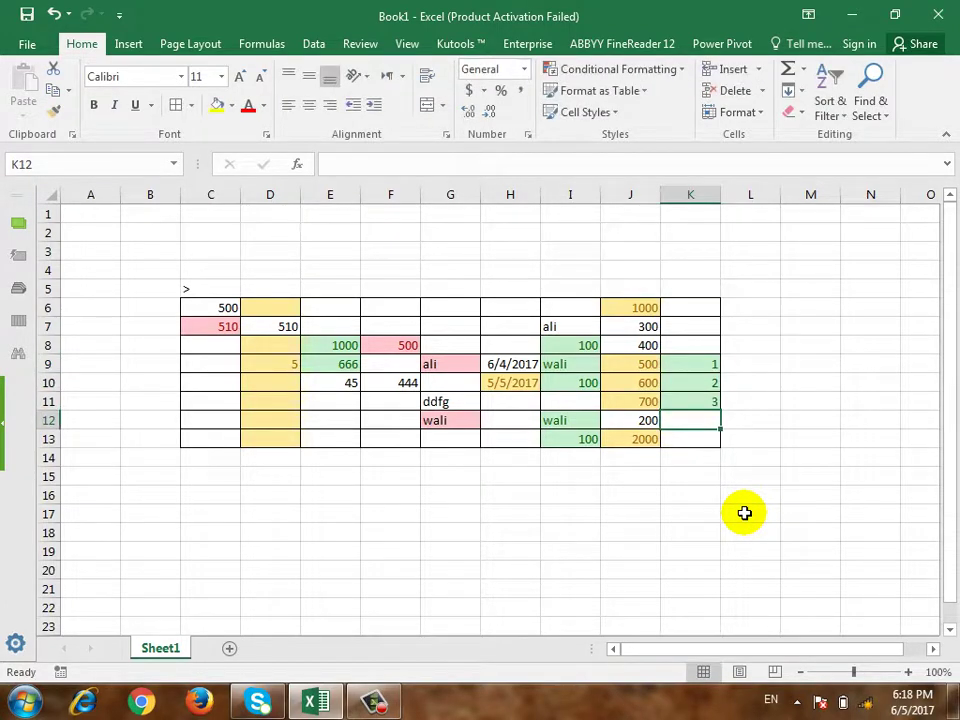
{"action": "type", "text": "4"}
{"action": "key", "text": "Return"}
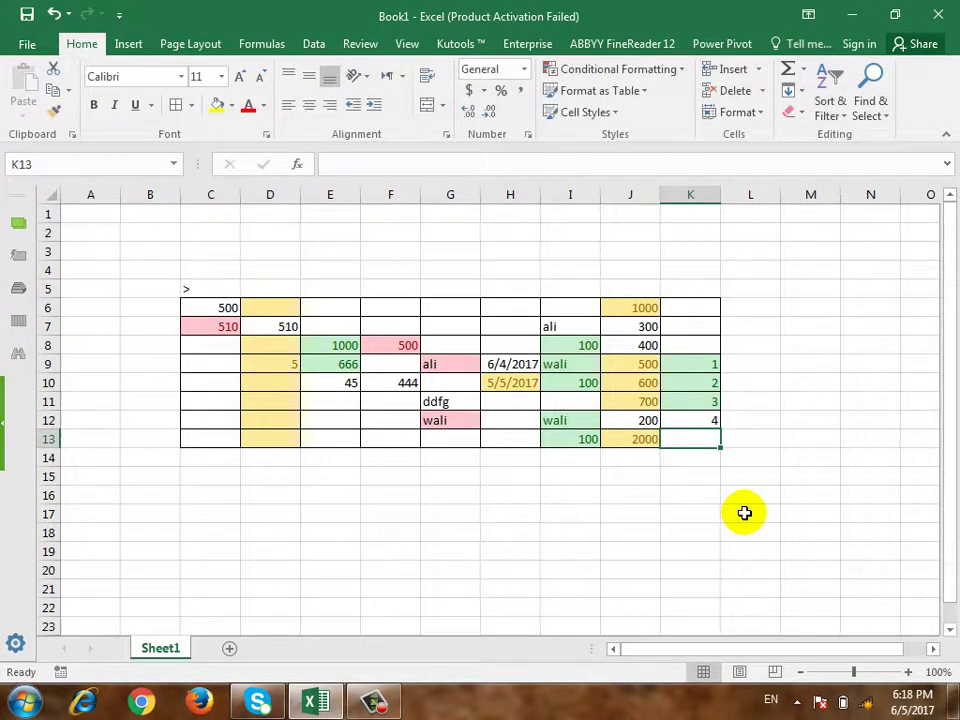
Change K11 to 7 and check which values in column K are highlighted
{"action": "key", "text": "Up"}
{"action": "key", "text": "Up"}
{"action": "key", "text": "Up"}
{"action": "key", "text": "Up"}
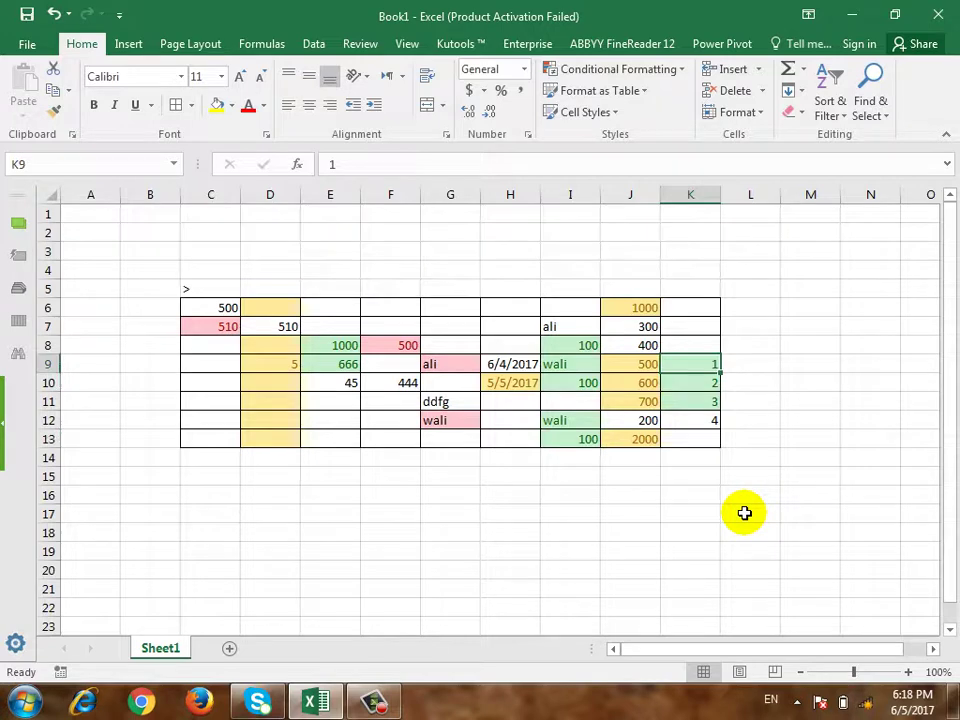
{"action": "key", "text": "Down"}
{"action": "key", "text": "Down"}
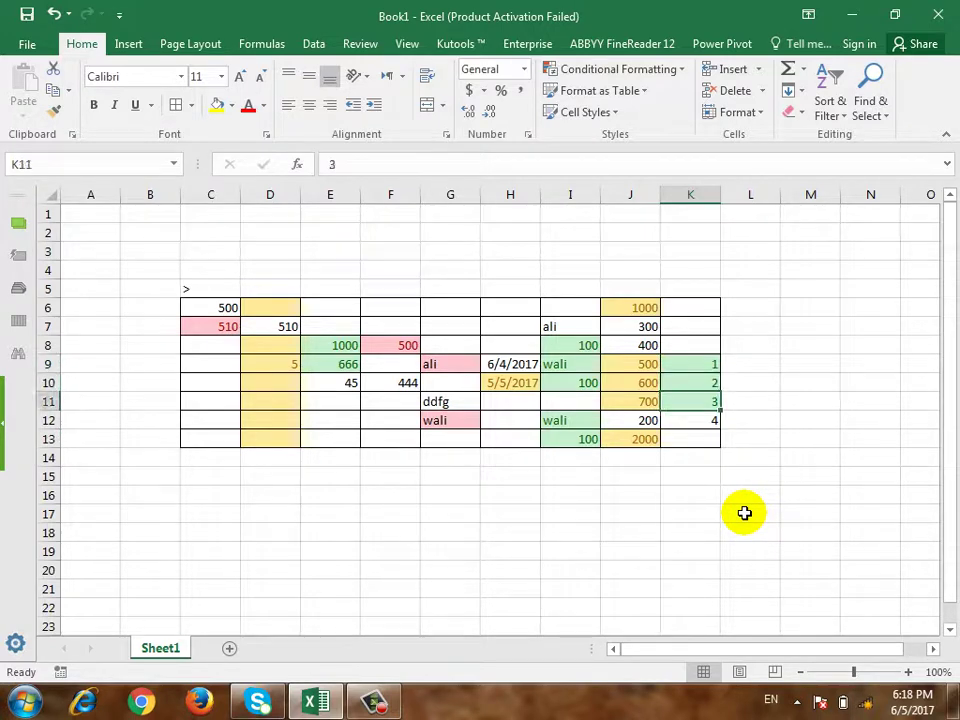
{"action": "type", "text": "7"}
{"action": "key", "text": "Up"}
{"action": "key", "text": "Up"}
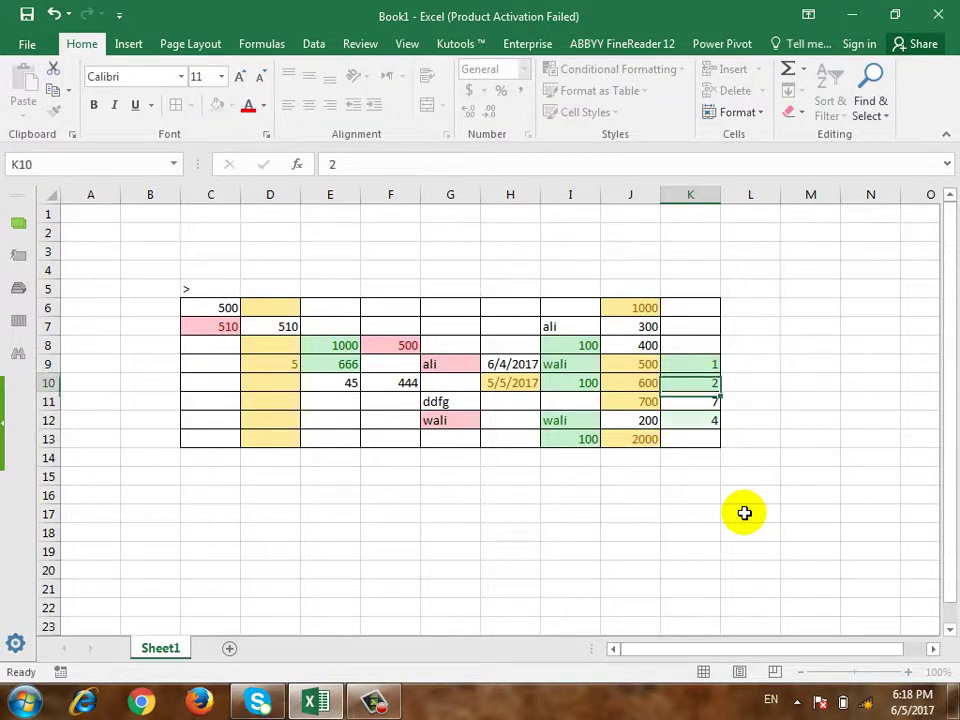
{"action": "key", "text": "Down"}
{"action": "key", "text": "Down"}
{"action": "key", "text": "Down"}
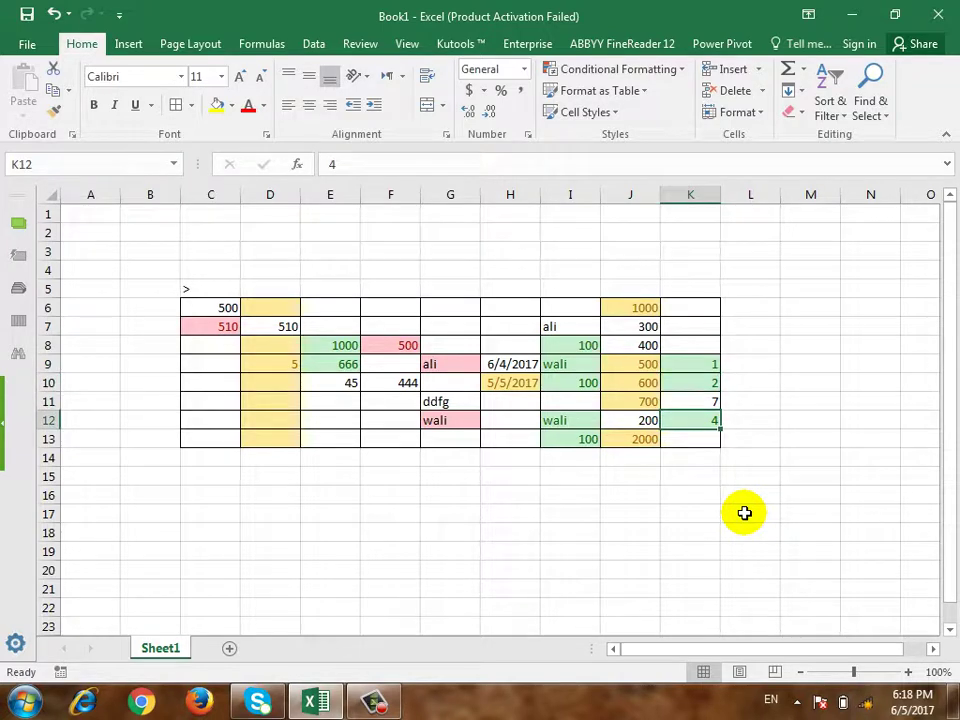
Change K9 to 6 to test the bottom 3 rule again
{"action": "key", "text": "Up"}
{"action": "key", "text": "Up"}
{"action": "key", "text": "Up"}
{"action": "key", "text": "Up"}
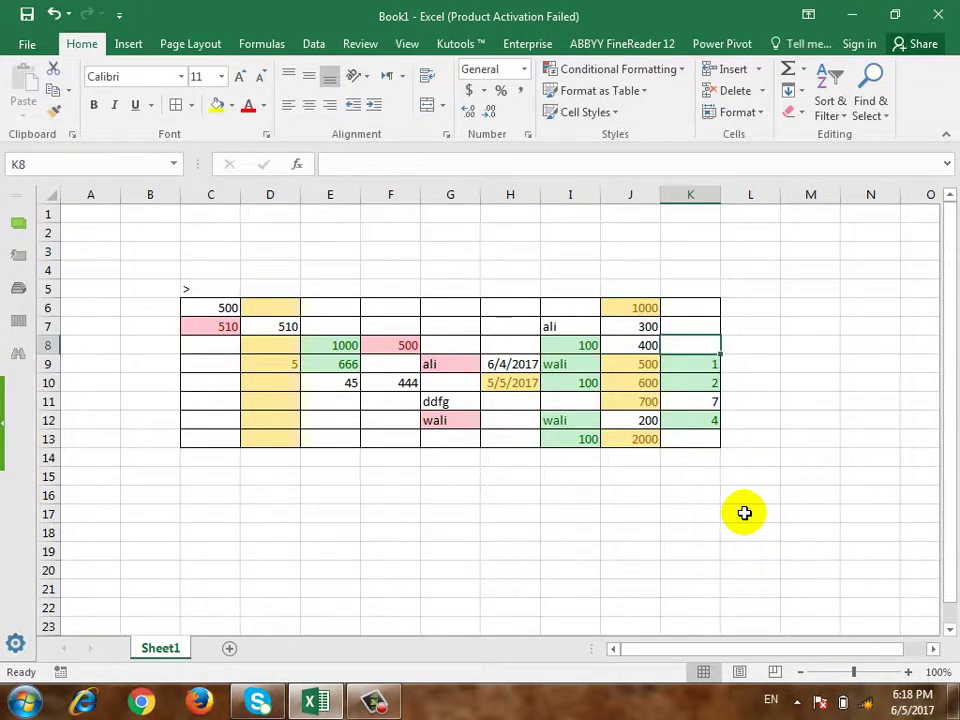
{"action": "key", "text": "Down"}
{"action": "type", "text": "6"}
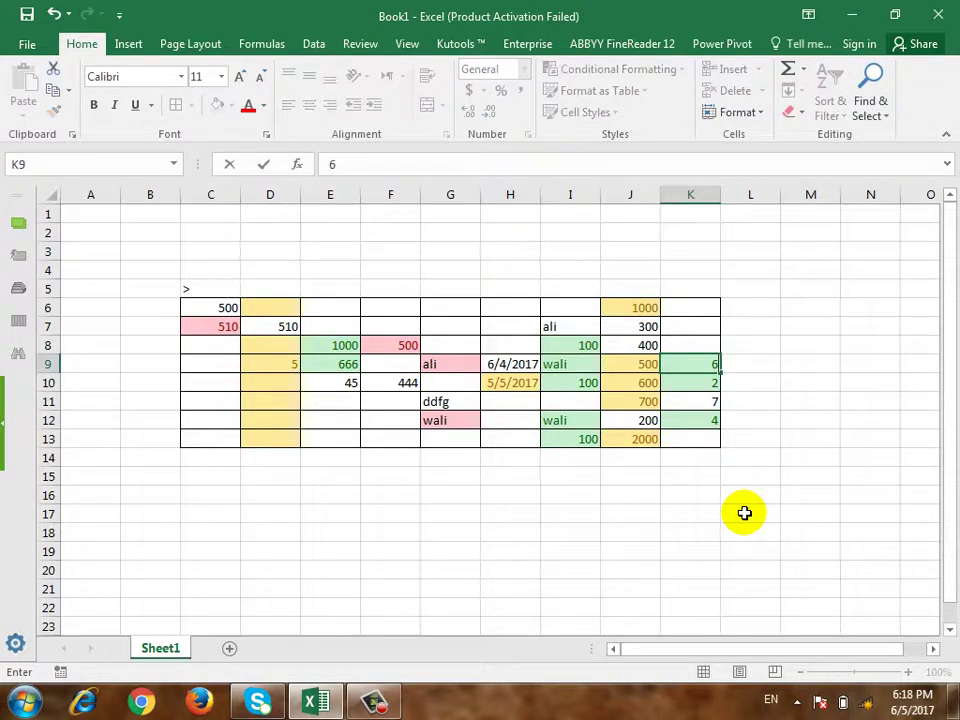
{"action": "key", "text": "Up"}
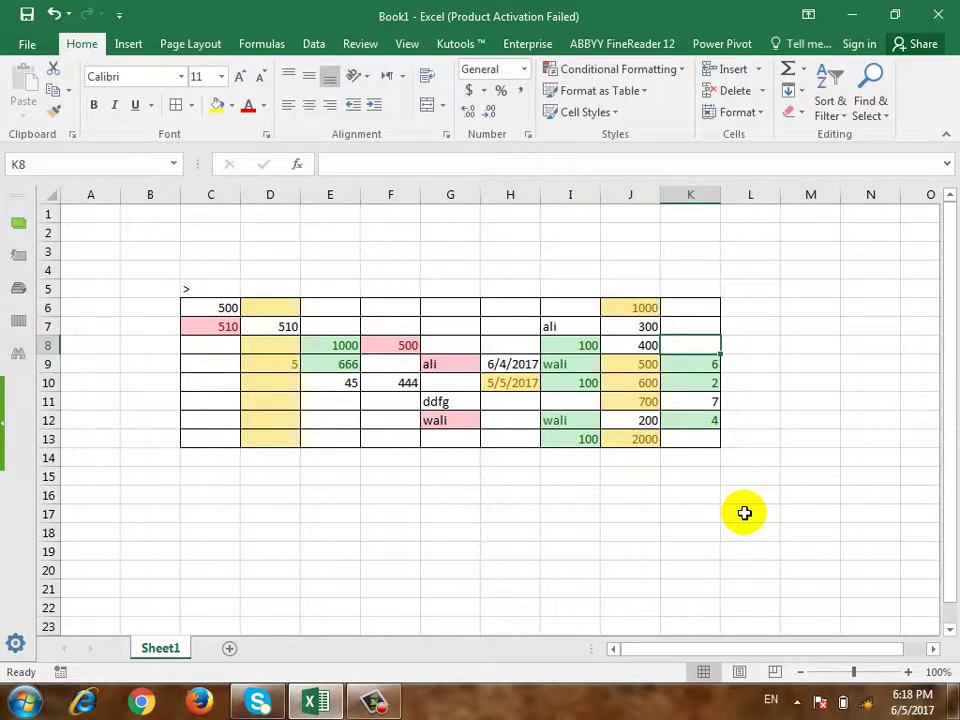
Enter 3 in K8 and check which column K values the bottom 3 rule highlights
{"action": "type", "text": "3"}
{"action": "key", "text": "Up"}
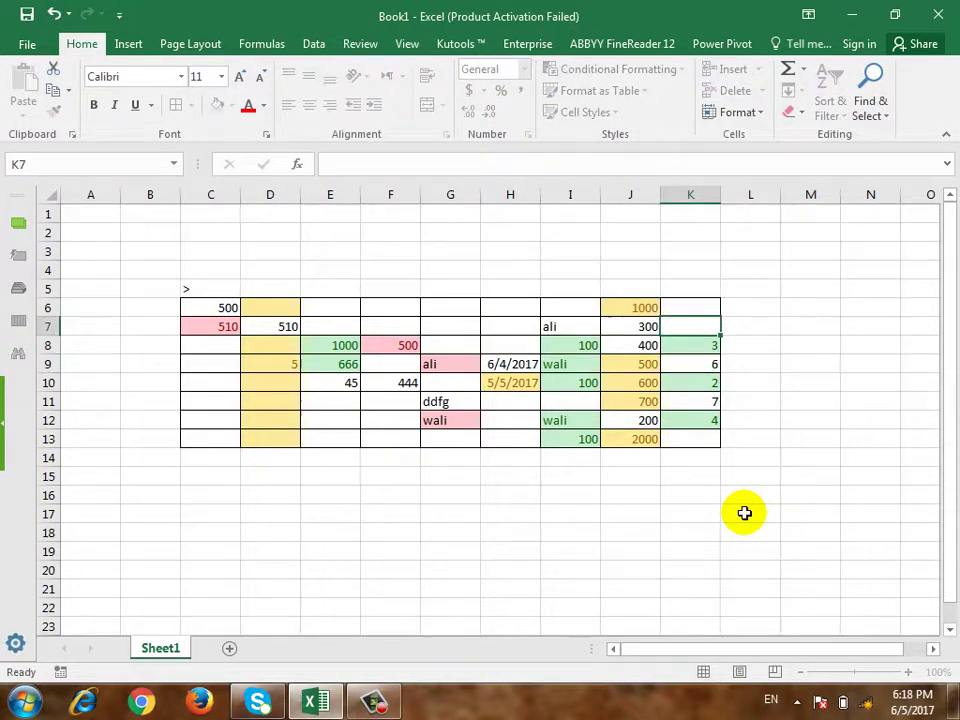
{"action": "key", "text": "Down"}
{"action": "key", "text": "Up"}
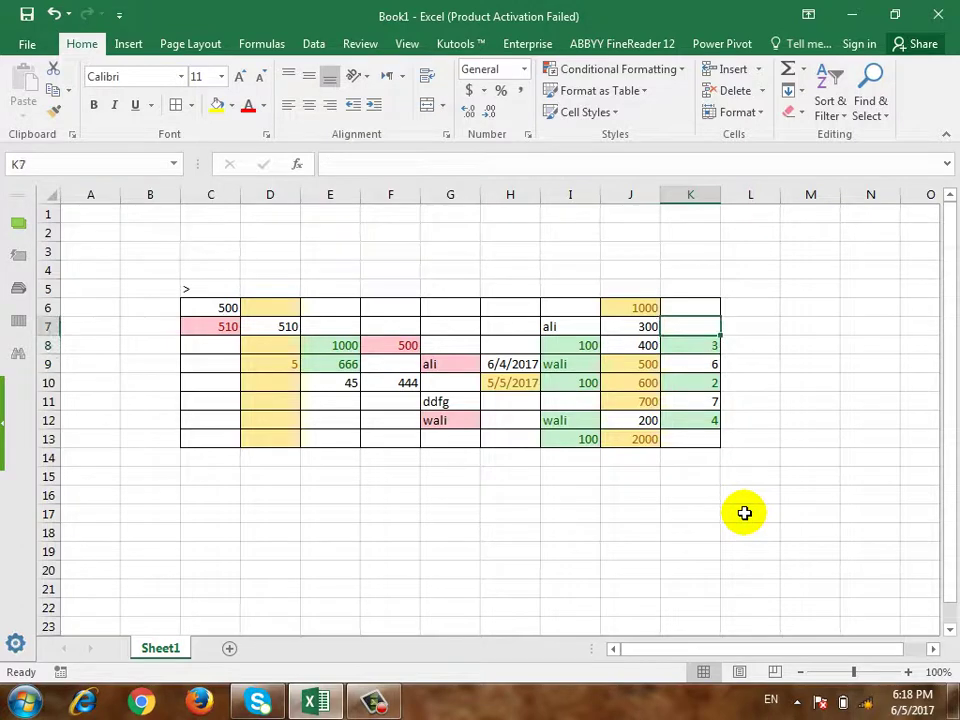
{"action": "key", "text": "Down"}
{"action": "key", "text": "Down"}
{"action": "key", "text": "Down"}
{"action": "key", "text": "Down"}
{"action": "key", "text": "Down"}
{"action": "key", "text": "Down"}
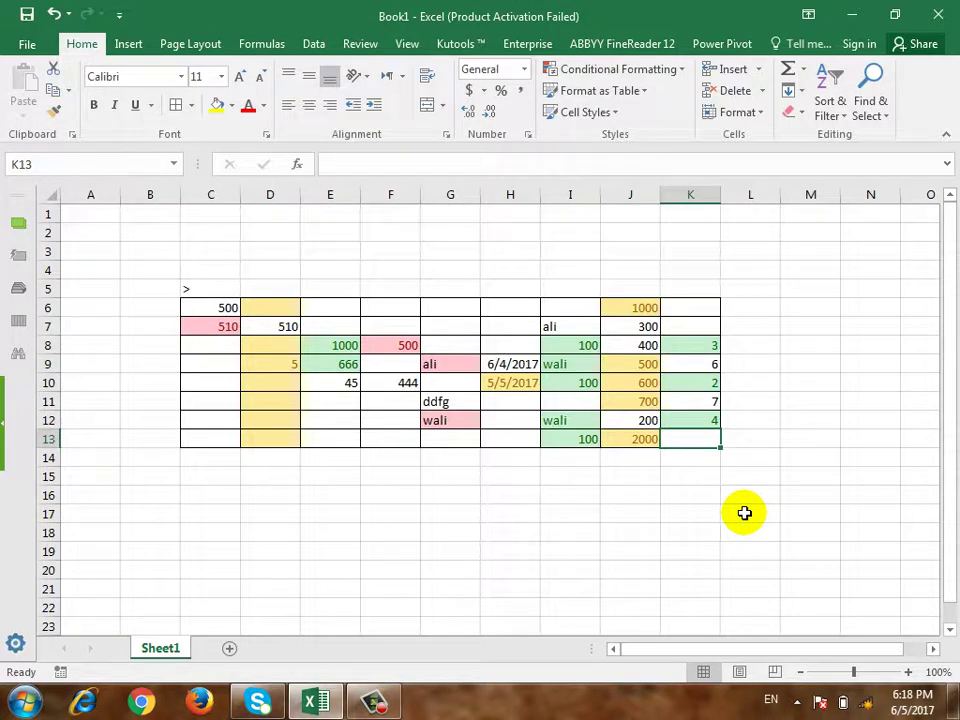
{"action": "key", "text": "Up"}
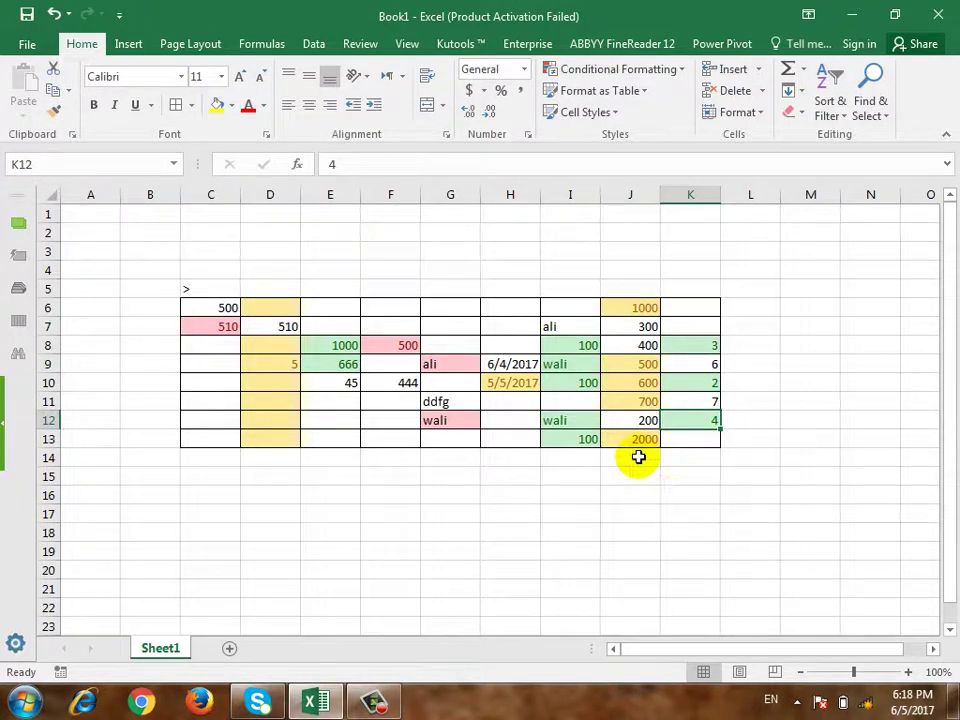
{"action": "left_click", "coordinate": [675, 364]}
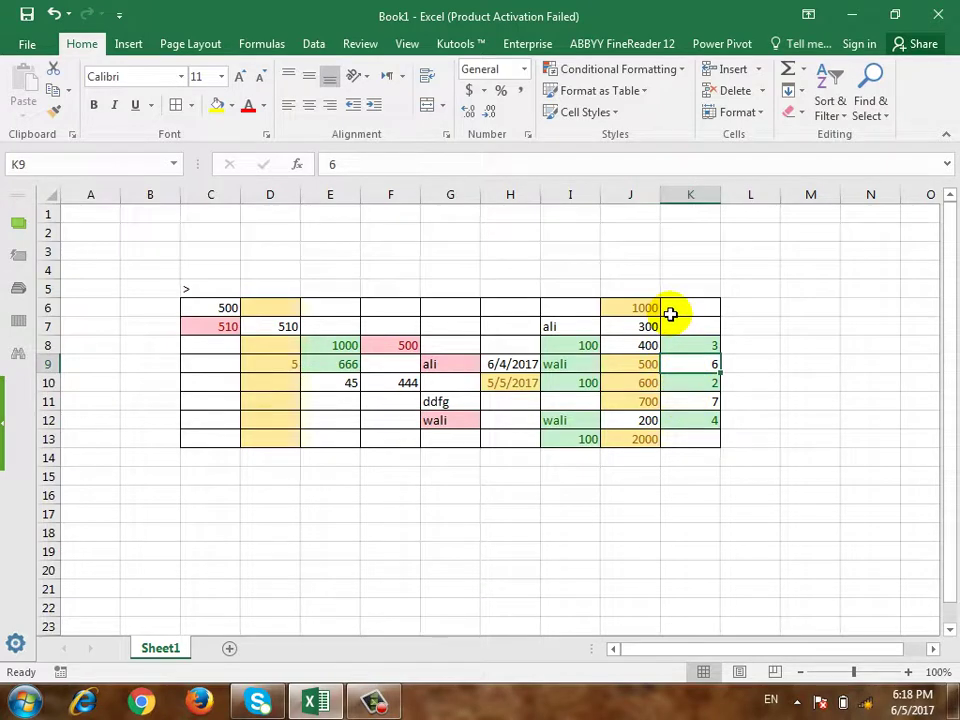
{"action": "left_click_drag", "start_coordinate": [688, 296], "coordinate": [685, 440]}
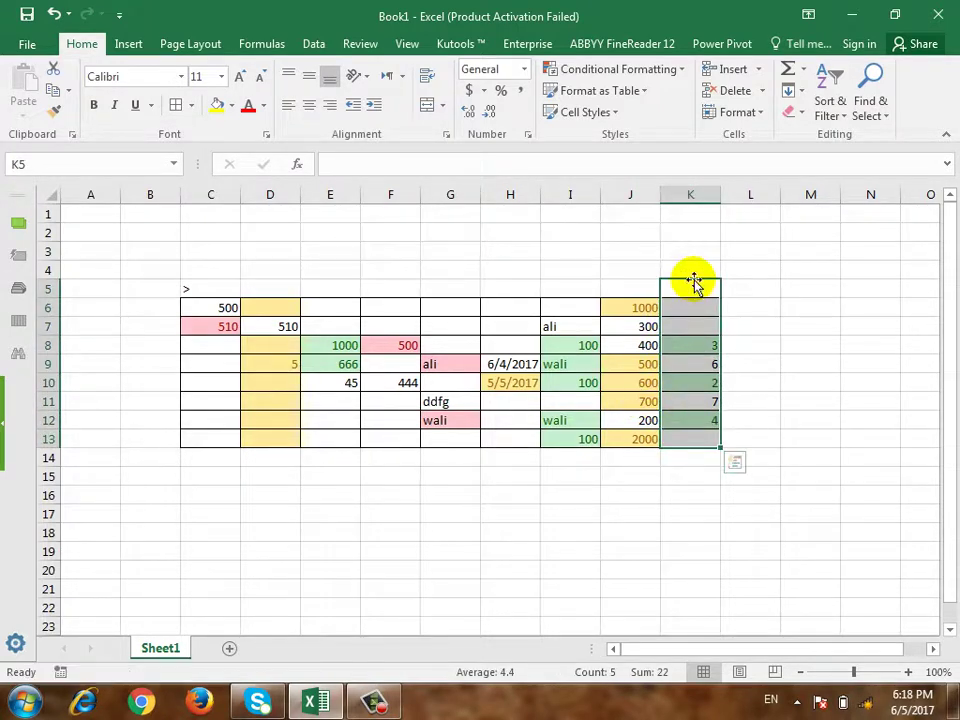
{"action": "left_click_drag", "start_coordinate": [746, 303], "coordinate": [746, 440]}
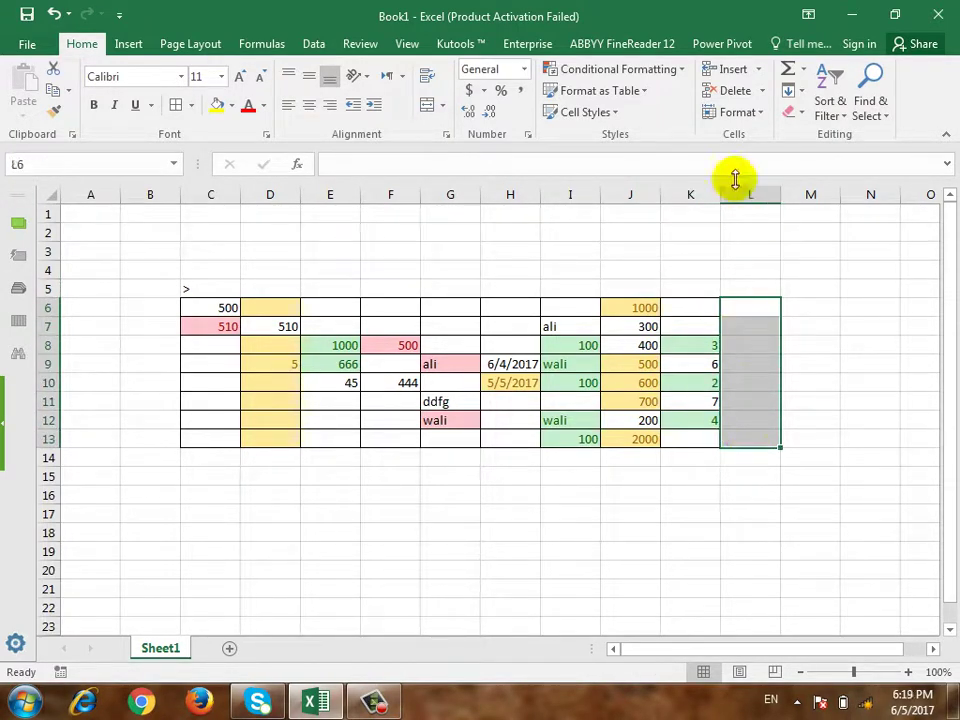
{"action": "left_click", "coordinate": [633, 75]}
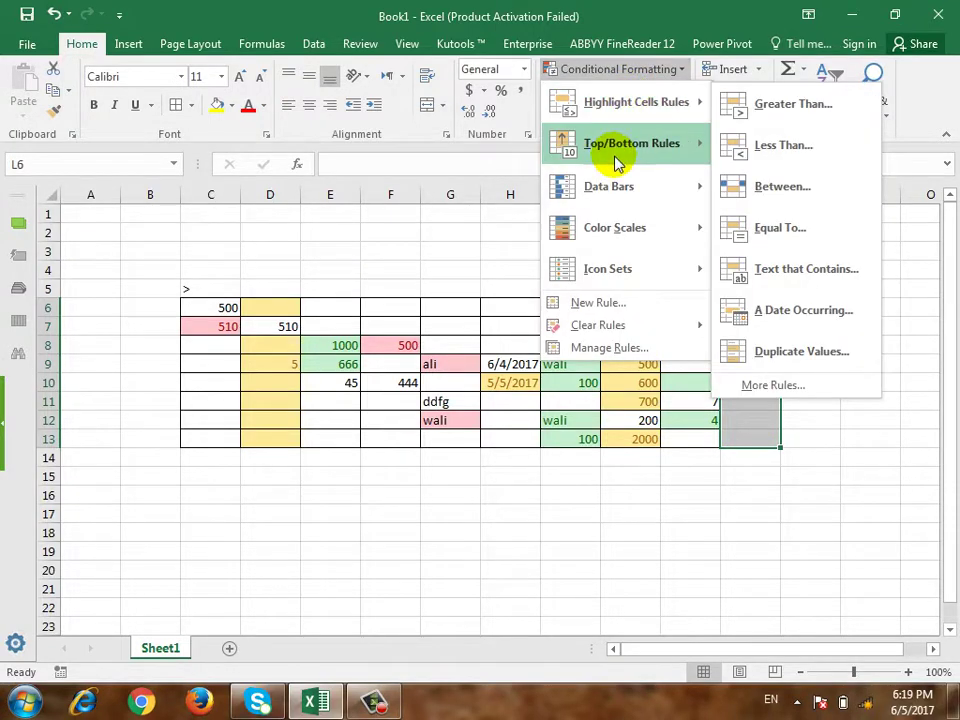
{"action": "mouse_move", "coordinate": [620, 145]}
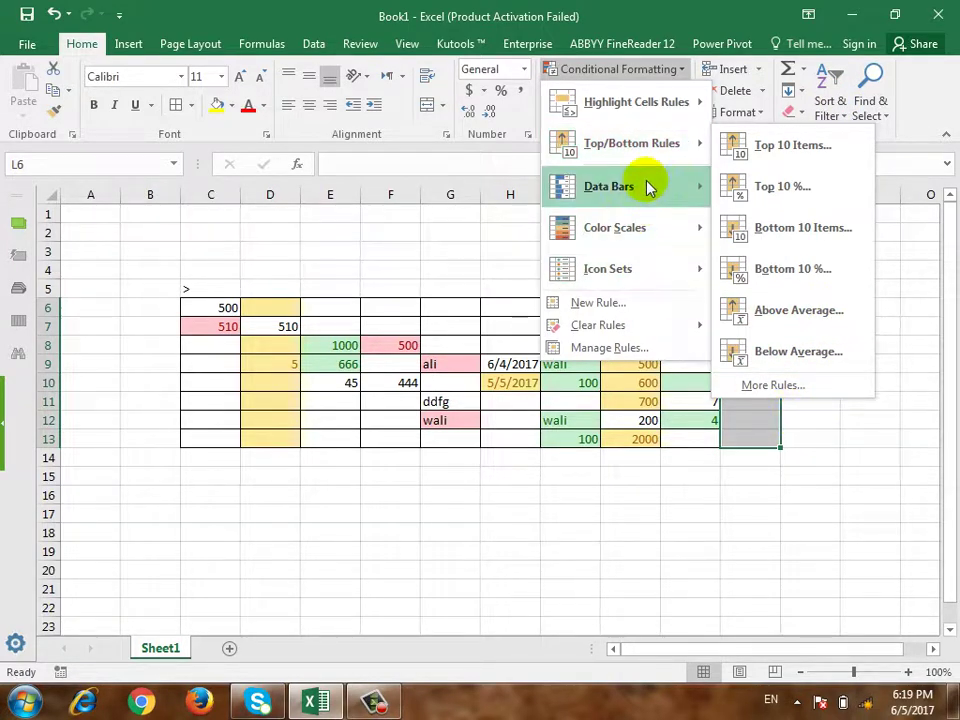
{"action": "mouse_move", "coordinate": [648, 189]}
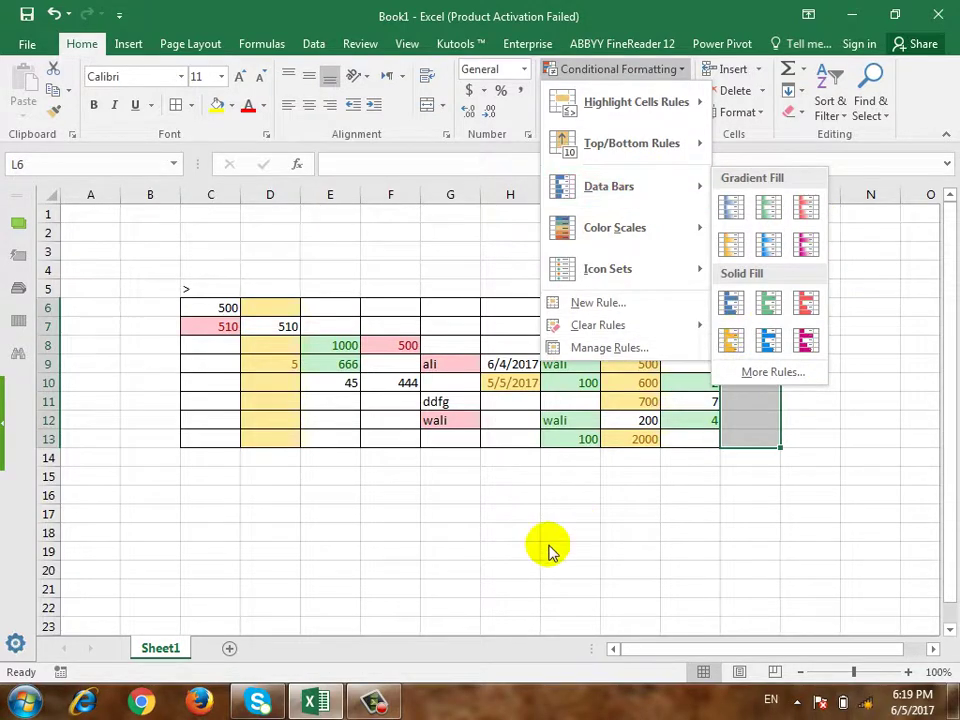
{"action": "left_click", "coordinate": [632, 483]}
Apply blue solid fill data bars to the values in J6:J13
{"action": "left_click_drag", "start_coordinate": [635, 308], "coordinate": [641, 437]}
{"action": "left_click", "coordinate": [664, 70]}
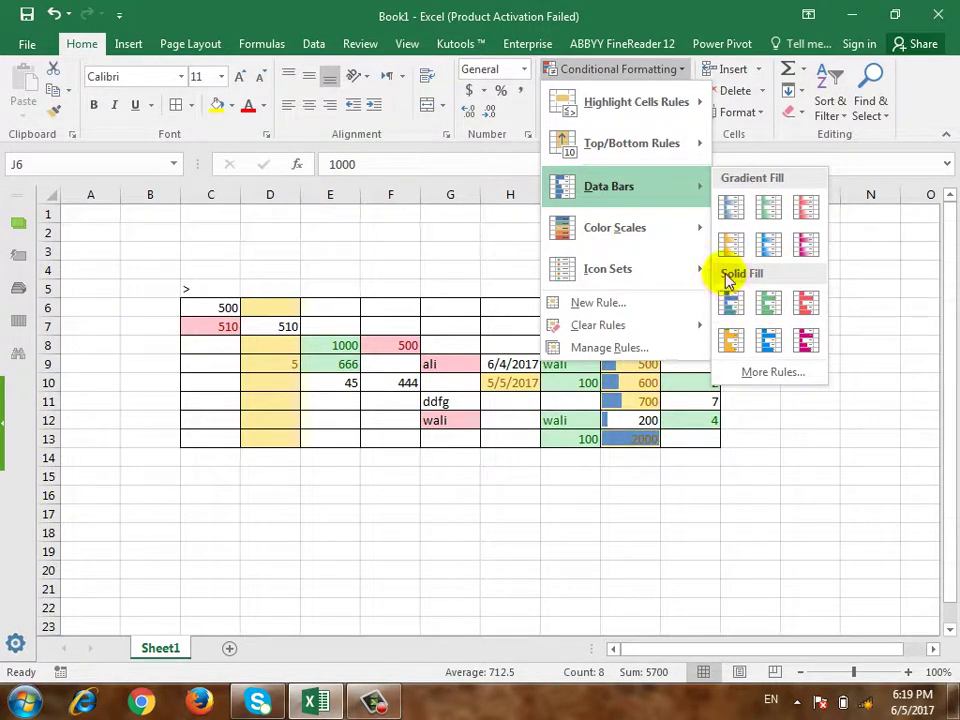
{"action": "left_click", "coordinate": [731, 307]}
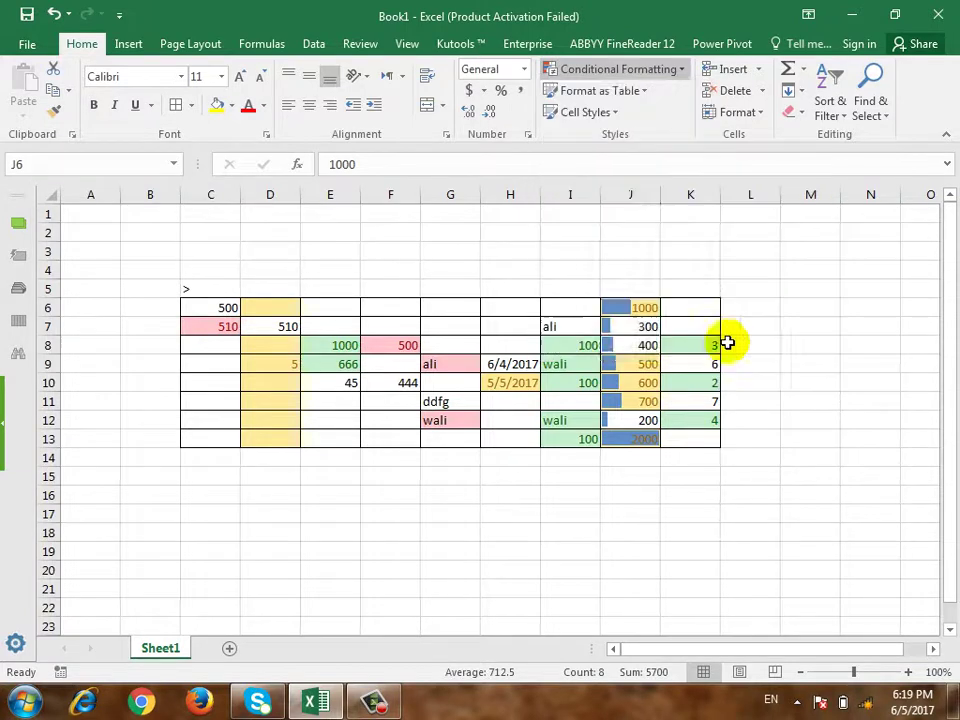
{"action": "left_click", "coordinate": [627, 534]}
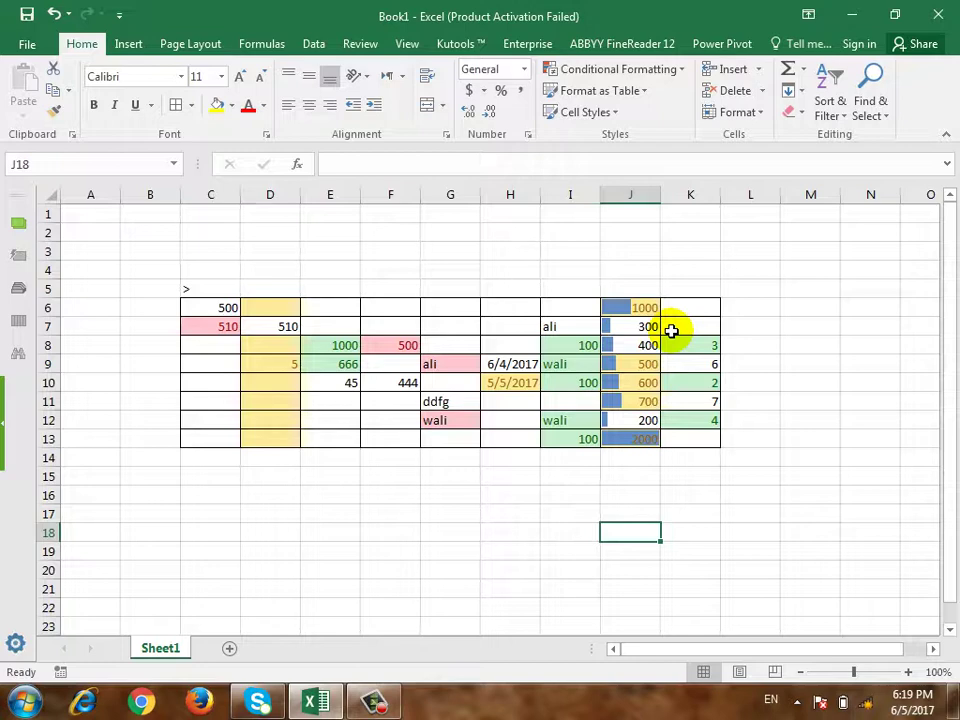
Change J13 to 1200 to test how the data bars in column J rescale
{"action": "key", "text": "Down"}
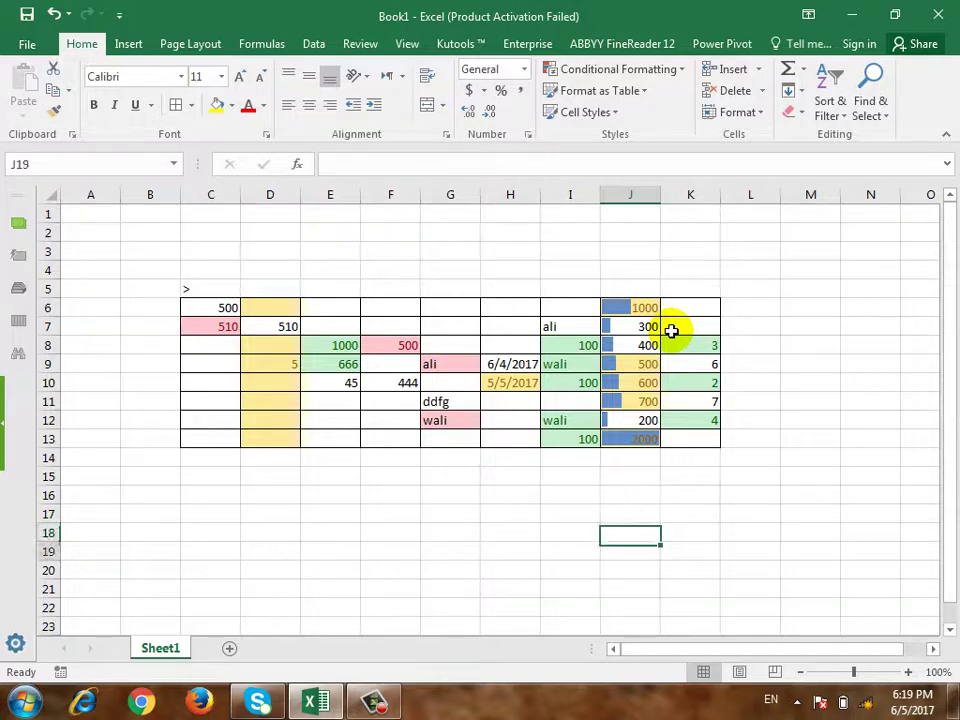
{"action": "key", "text": "Up"}
{"action": "key", "text": "Up"}
{"action": "key", "text": "Up"}
{"action": "key", "text": "Up"}
{"action": "key", "text": "Up"}
{"action": "key", "text": "Up"}
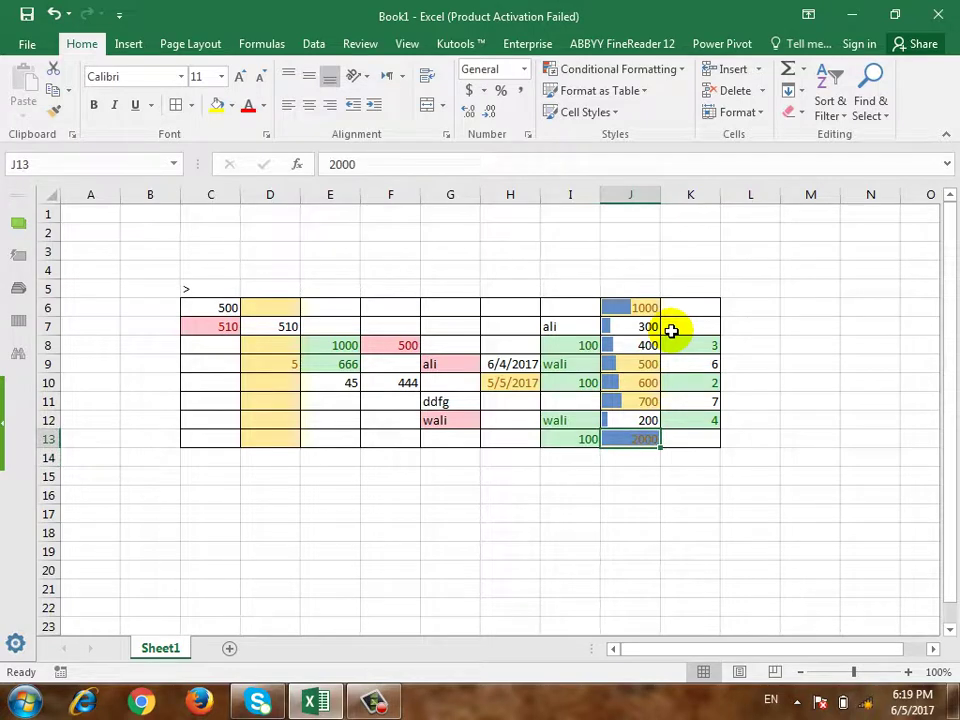
{"action": "type", "text": "1200"}
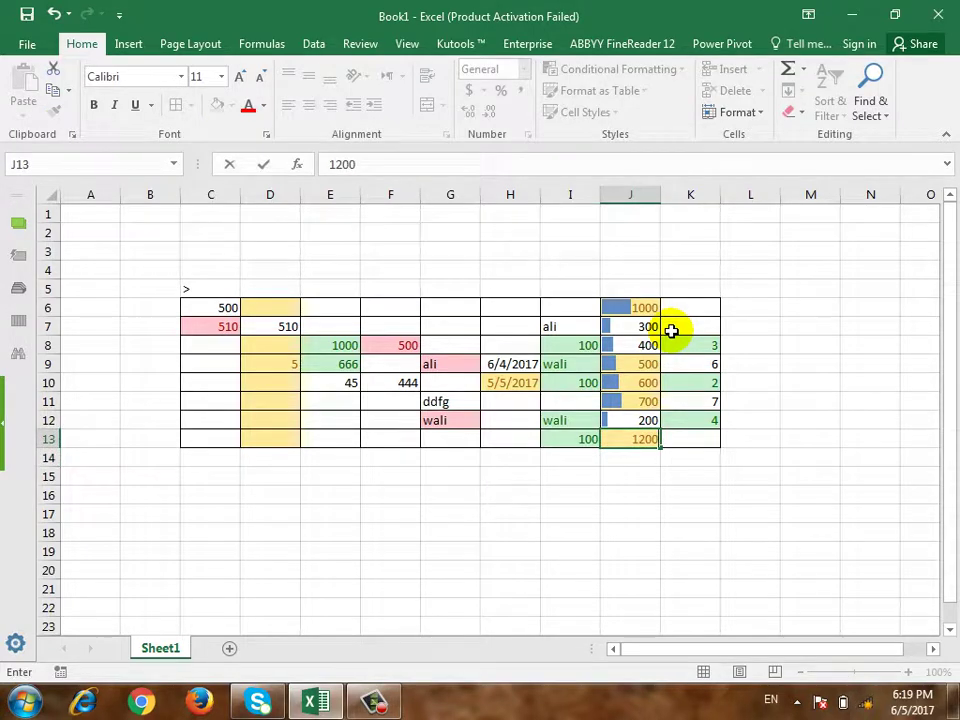
{"action": "key", "text": "Return"}
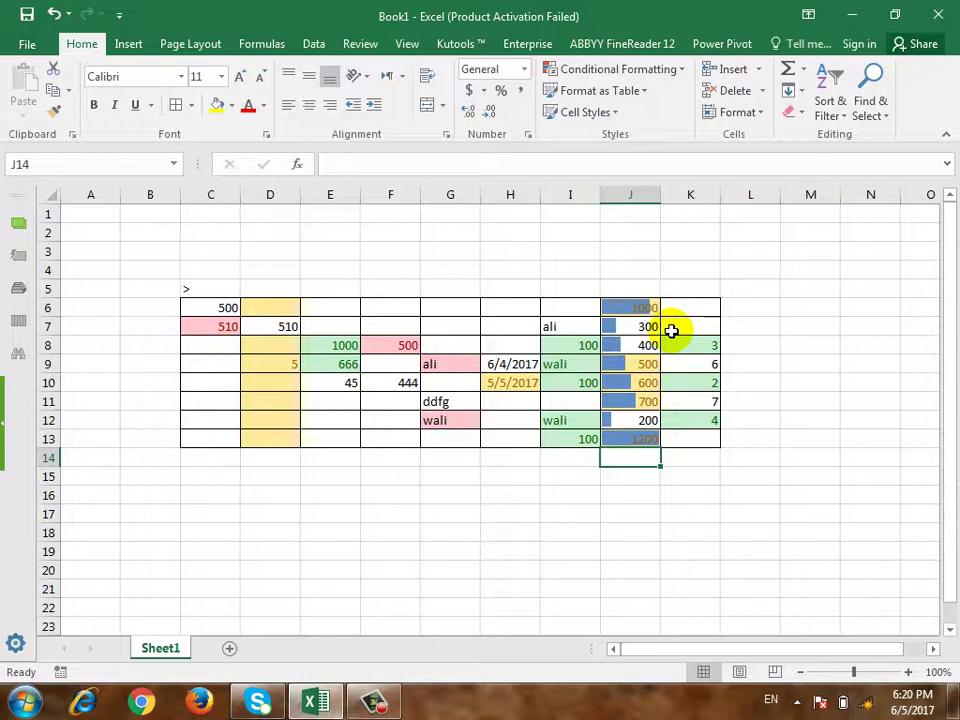
Apply the Red-White-Blue color scale to K6:K13, with red for the highest values and blue for the lowest
{"action": "left_click", "coordinate": [592, 384]}
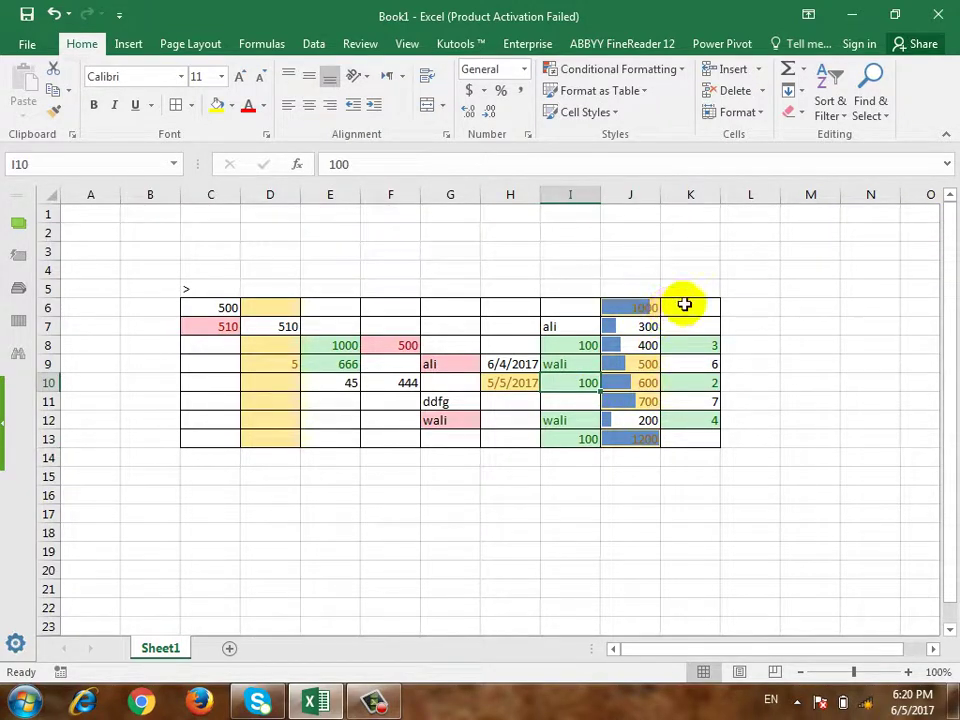
{"action": "left_click_drag", "start_coordinate": [684, 303], "coordinate": [701, 438]}
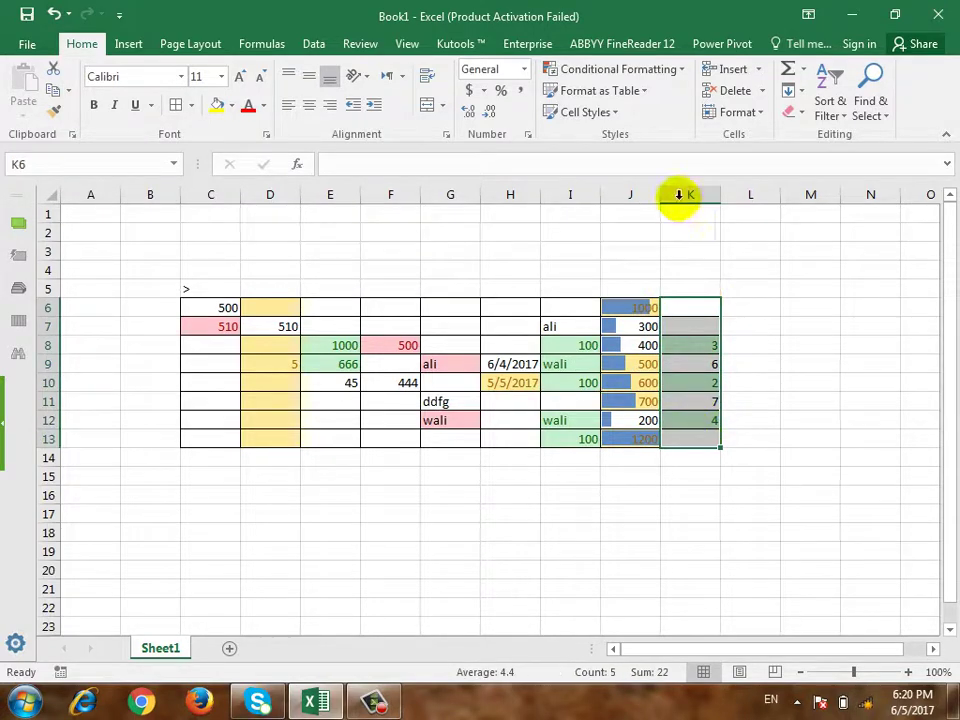
{"action": "left_click", "coordinate": [650, 70]}
{"action": "mouse_move", "coordinate": [664, 231]}
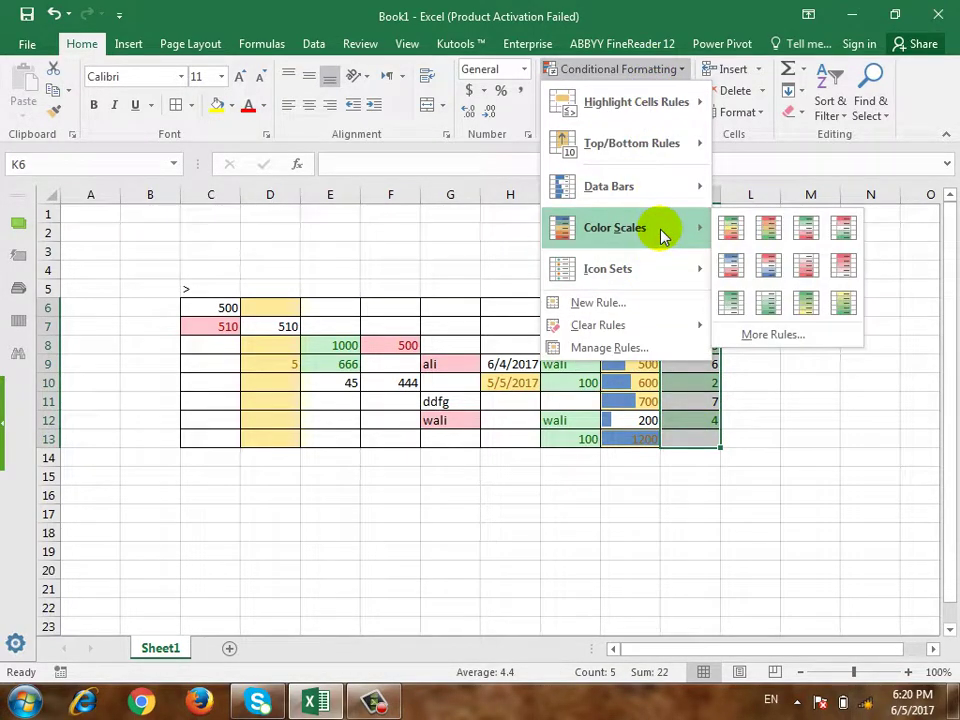
{"action": "left_click", "coordinate": [766, 272]}
{"action": "left_click", "coordinate": [812, 477]}
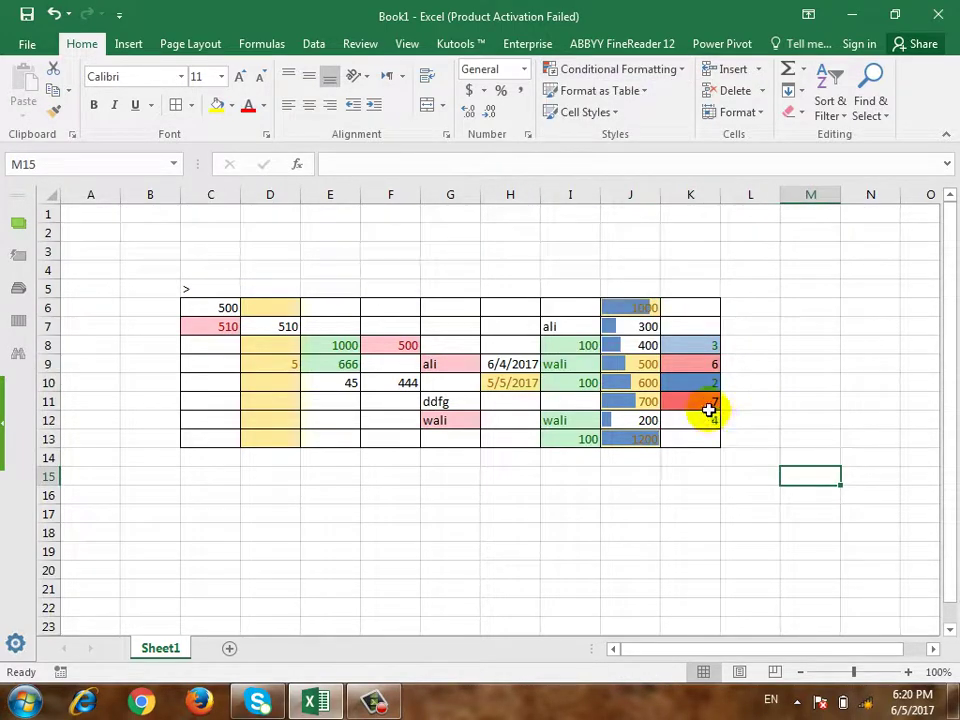
Review the shaded values in column K and enter 7 in K7 to test the color scale
{"action": "left_click", "coordinate": [708, 410]}
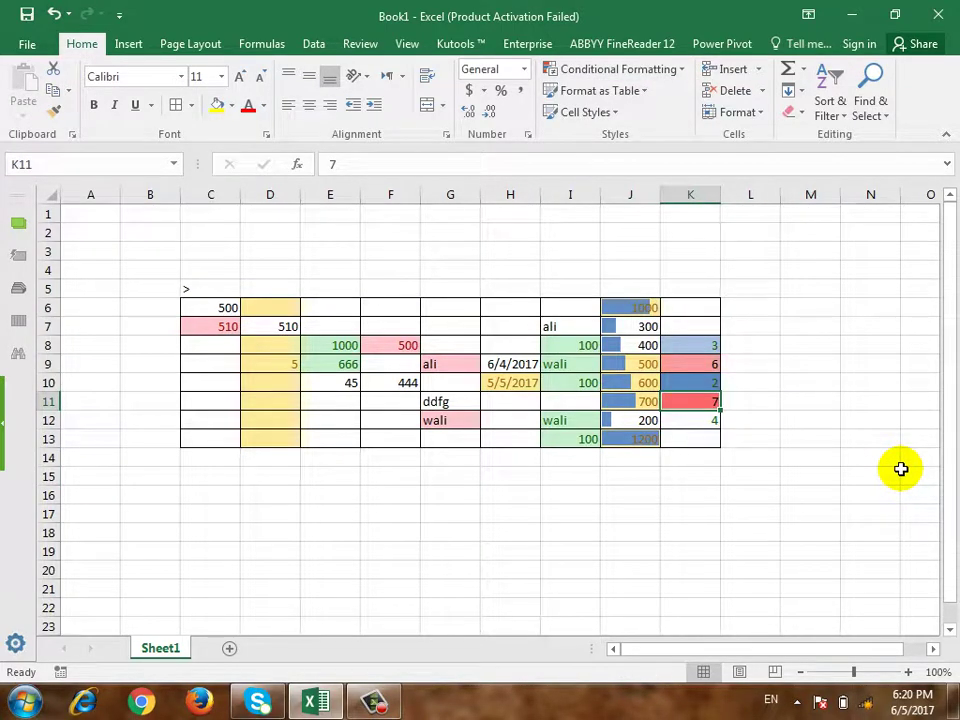
{"action": "key", "text": "Up"}
{"action": "key", "text": "Up"}
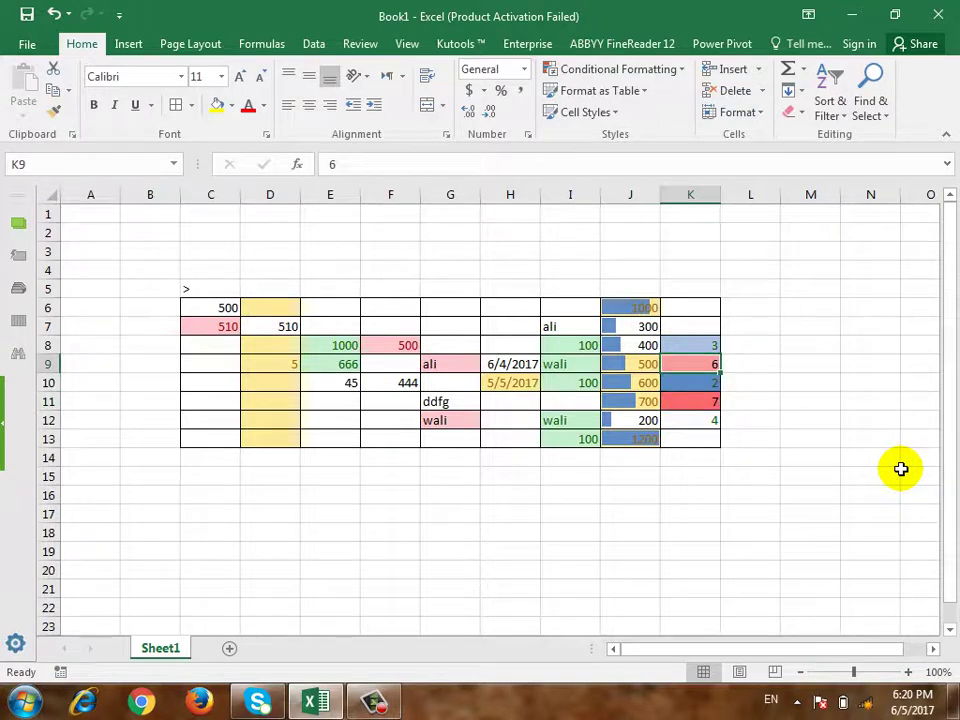
{"action": "key", "text": "Down"}
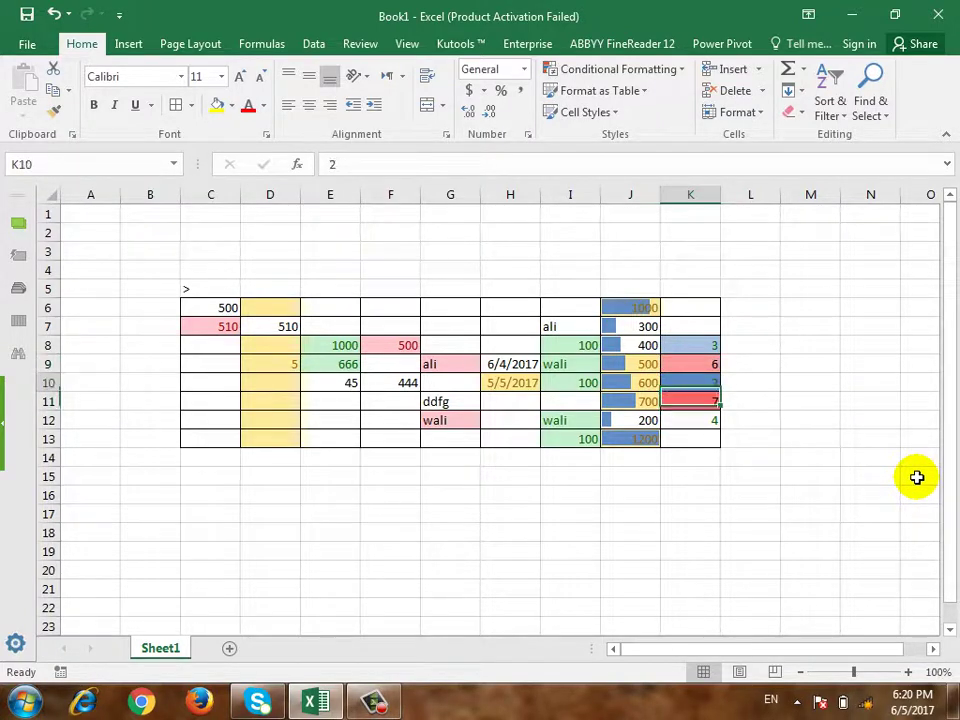
{"action": "key", "text": "Up"}
{"action": "key", "text": "Up"}
{"action": "key", "text": "Up"}
{"action": "type", "text": "7"}
{"action": "key", "text": "Return"}
{"action": "key", "text": "Down"}
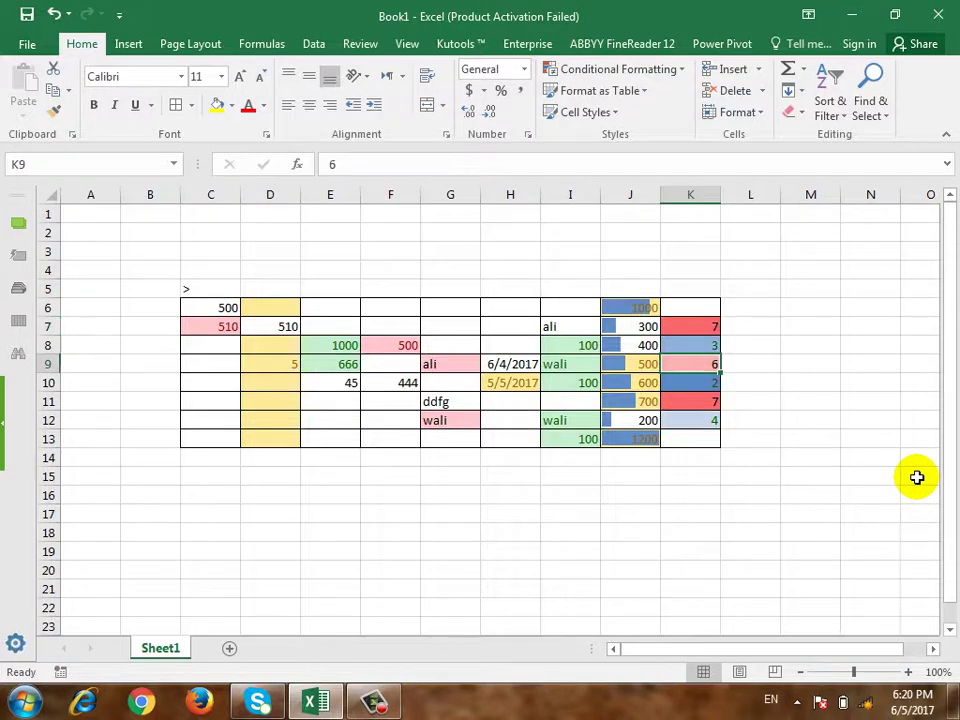
Enter 9 in K6 and compare the color scale shading of the upper cells in column K
{"action": "key", "text": "Up"}
{"action": "key", "text": "Up"}
{"action": "key", "text": "Down"}
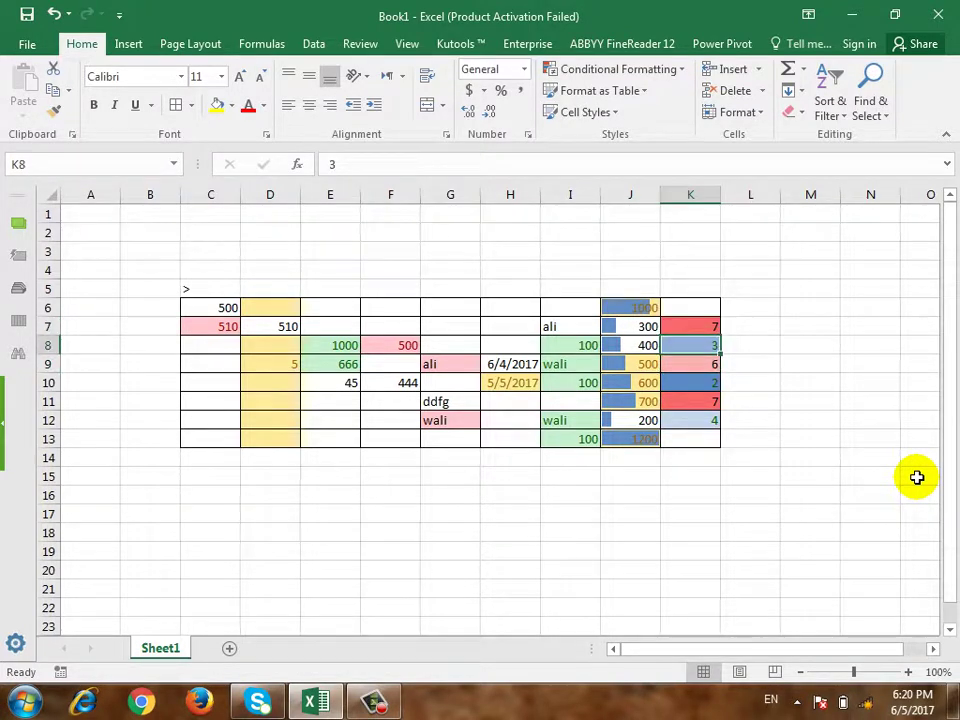
{"action": "key", "text": "Up"}
{"action": "key", "text": "Up"}
{"action": "type", "text": "9"}
{"action": "key", "text": "Return"}
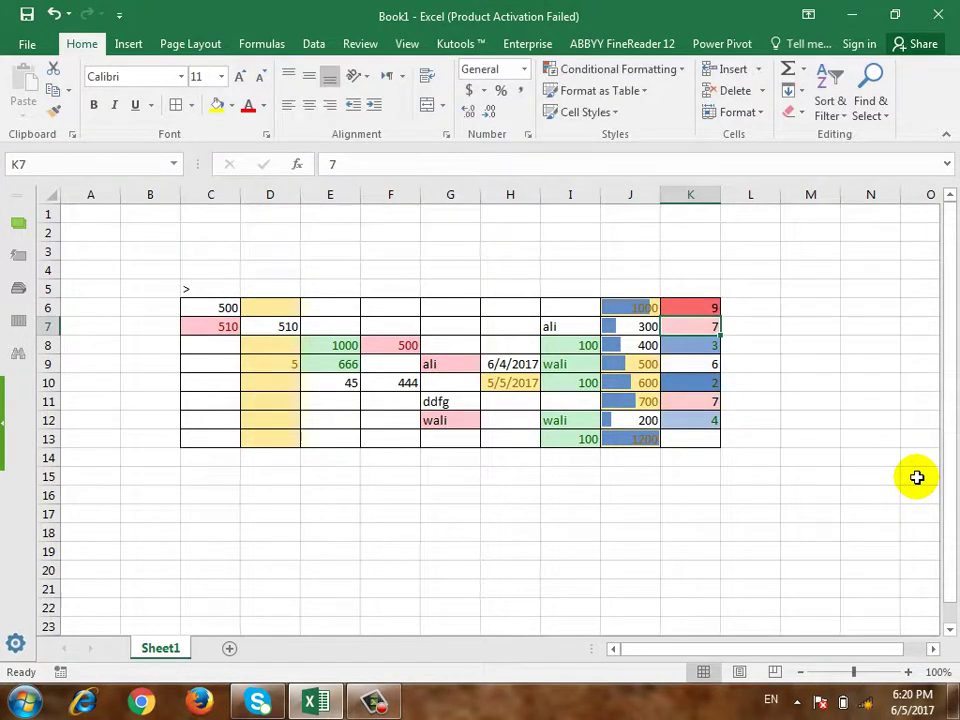
{"action": "key", "text": "Up"}
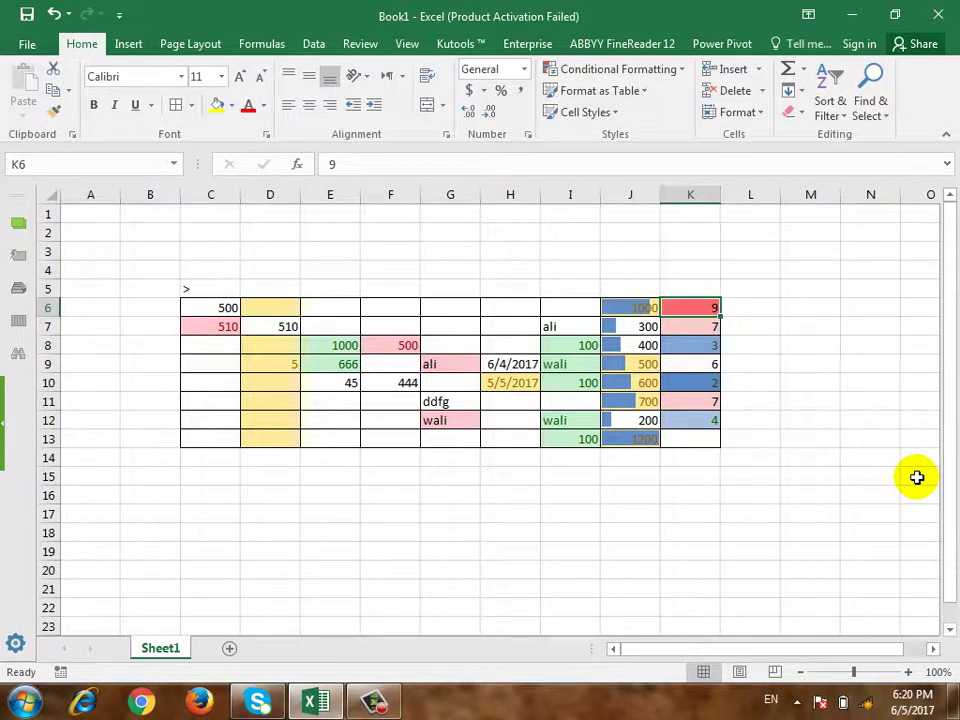
{"action": "key", "text": "Down"}
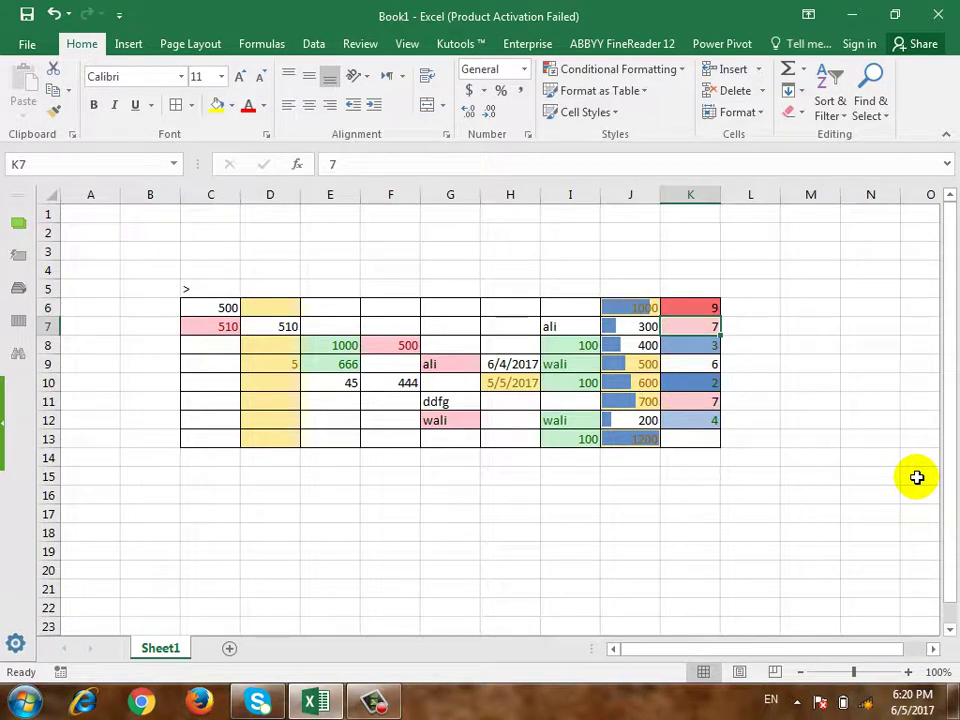
{"action": "key", "text": "Down"}
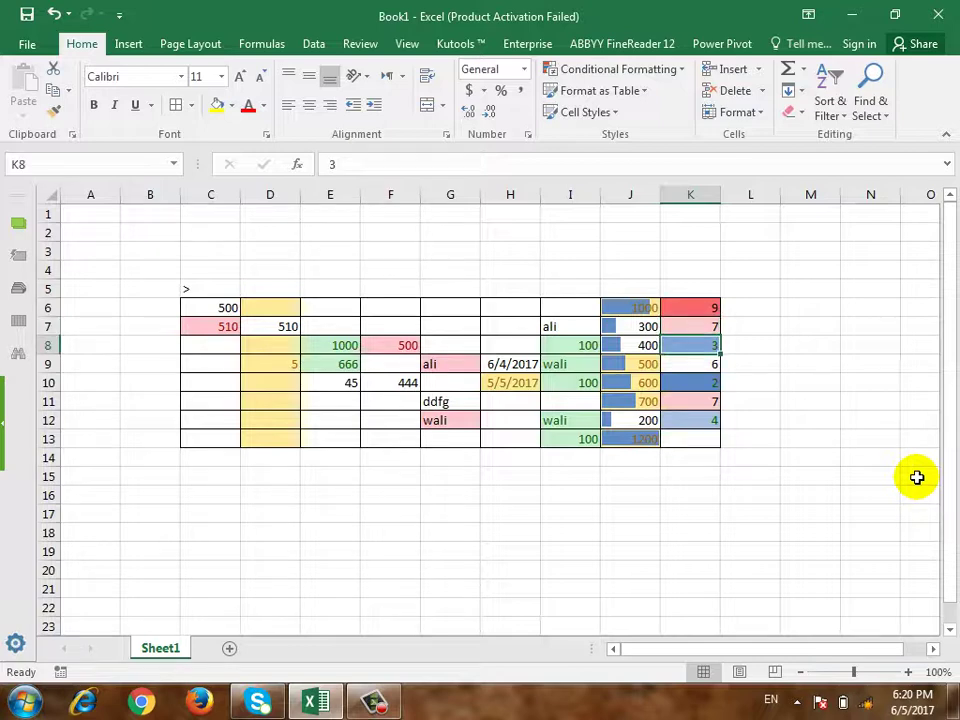
{"action": "key", "text": "Up"}
{"action": "key", "text": "Up"}
{"action": "key", "text": "Up"}
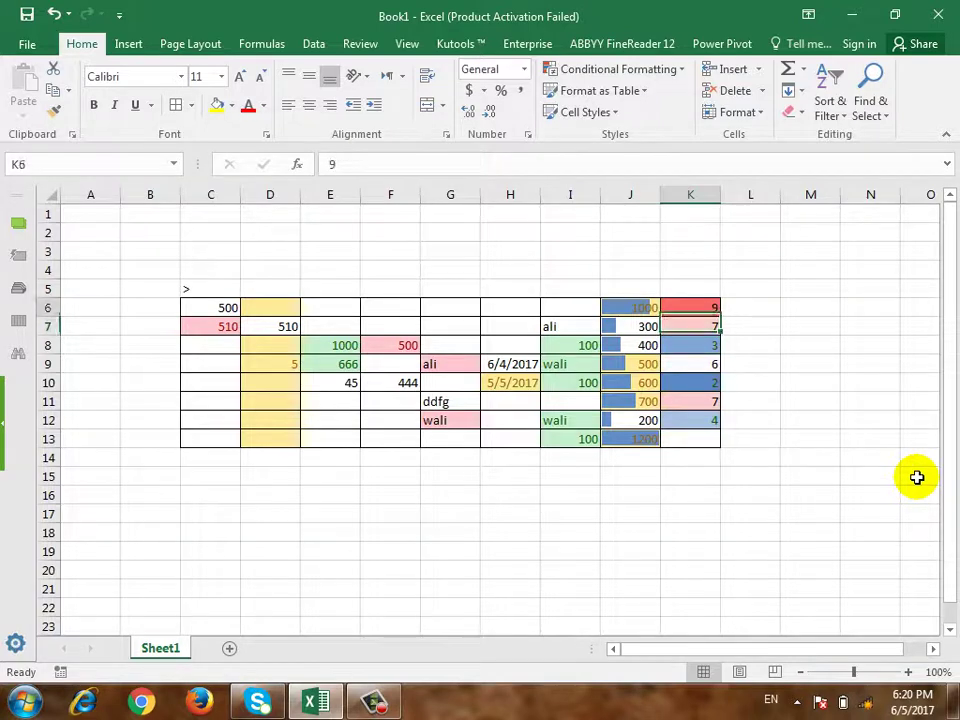
Enter 200 in K13 and check how the color scale shades the other values in column K
{"action": "key", "text": "Down"}
{"action": "key", "text": "Down"}
{"action": "key", "text": "Down"}
{"action": "key", "text": "Down"}
{"action": "key", "text": "Down"}
{"action": "key", "text": "Down"}
{"action": "key", "text": "Down"}
{"action": "key", "text": "Down"}
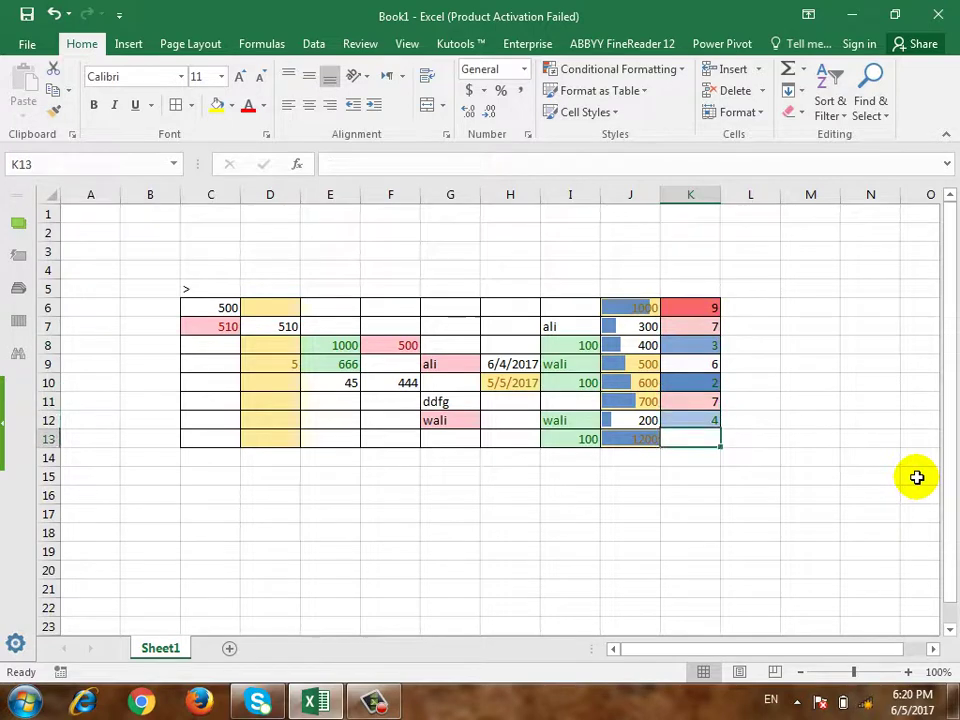
{"action": "type", "text": "200"}
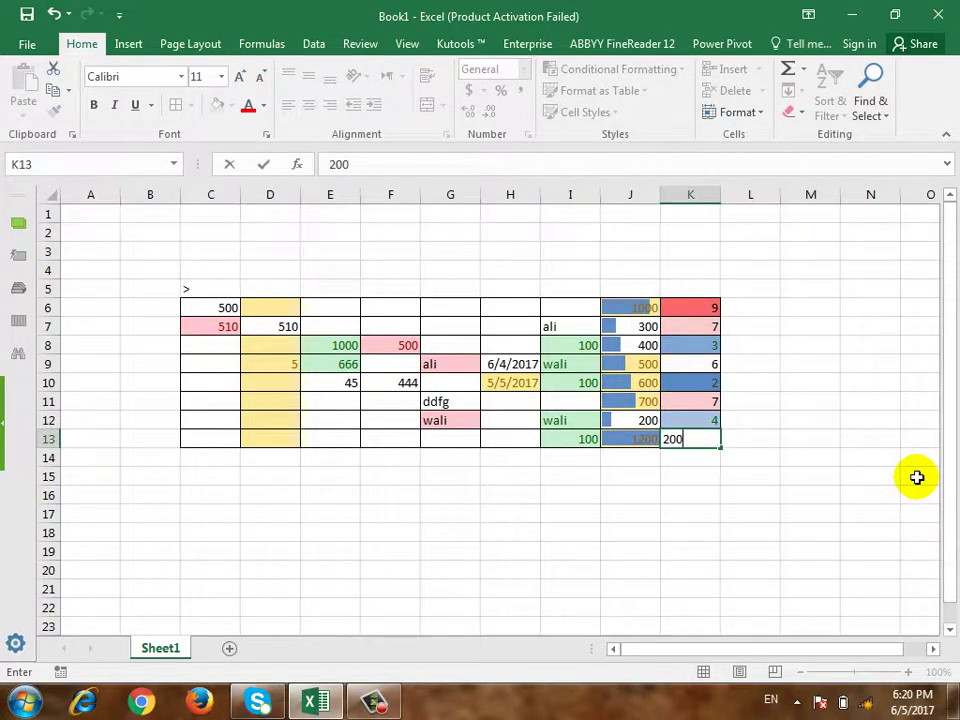
{"action": "key", "text": "Return"}
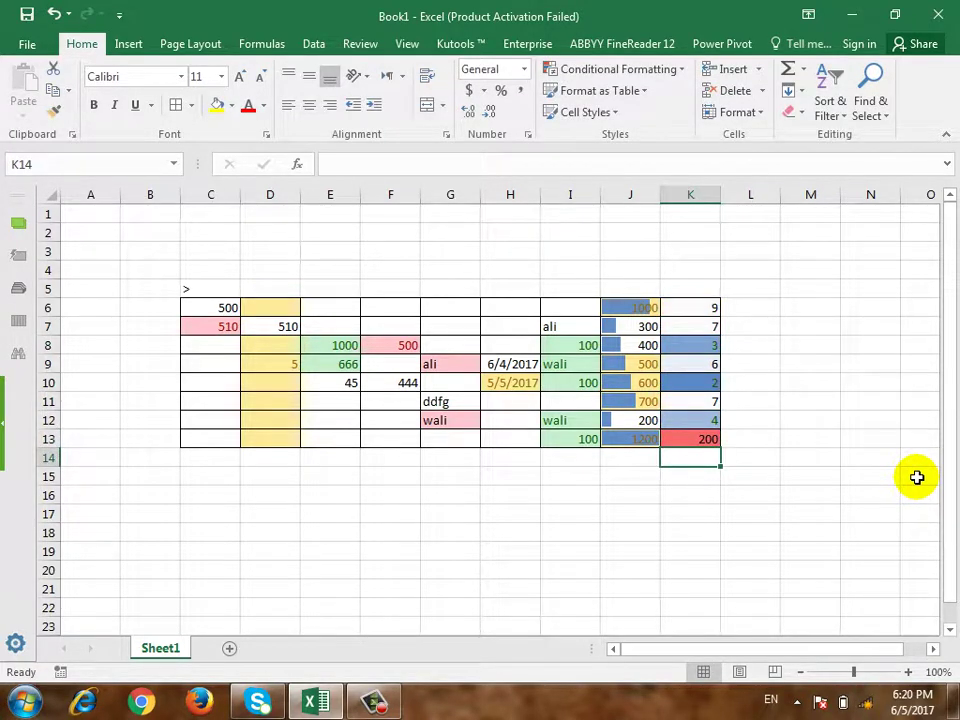
{"action": "key", "text": "Up"}
{"action": "key", "text": "Up"}
{"action": "key", "text": "Up"}
{"action": "key", "text": "Up"}
{"action": "key", "text": "Up"}
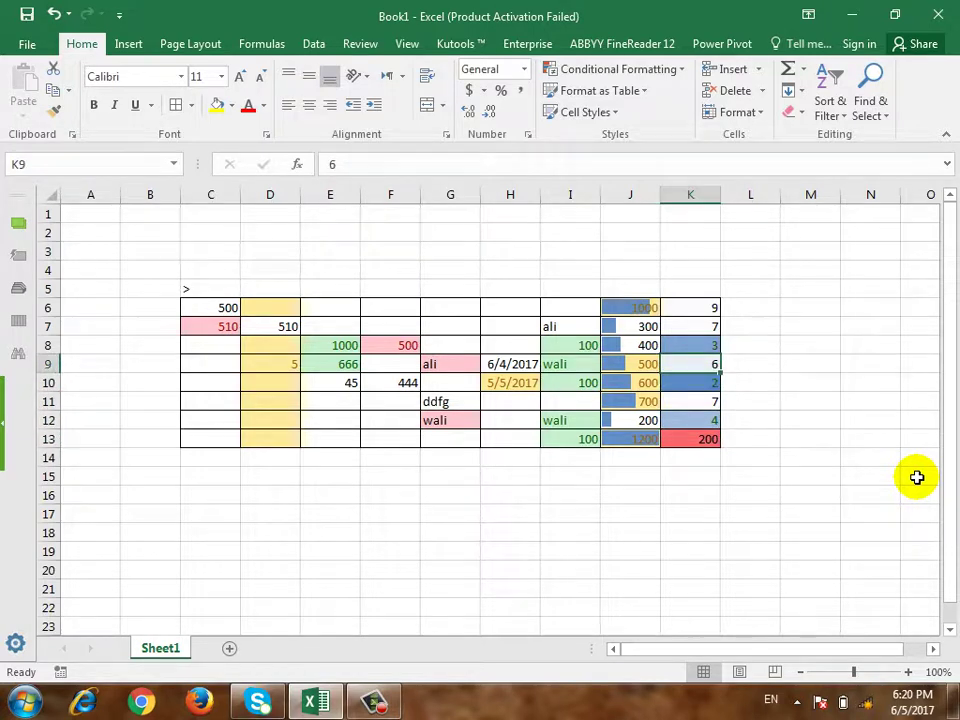
Go through the cells around K9 to compare their color scale shading
{"action": "key", "text": "Down"}
{"action": "key", "text": "Down"}
{"action": "key", "text": "Up"}
{"action": "key", "text": "Up"}
{"action": "key", "text": "Up"}
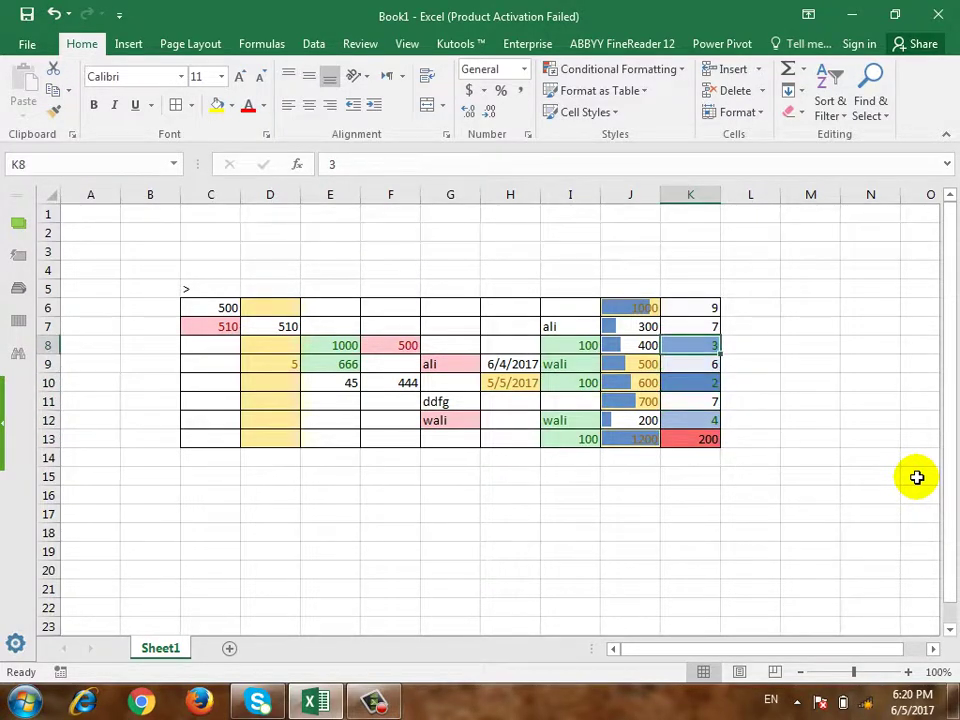
{"action": "key", "text": "Down"}
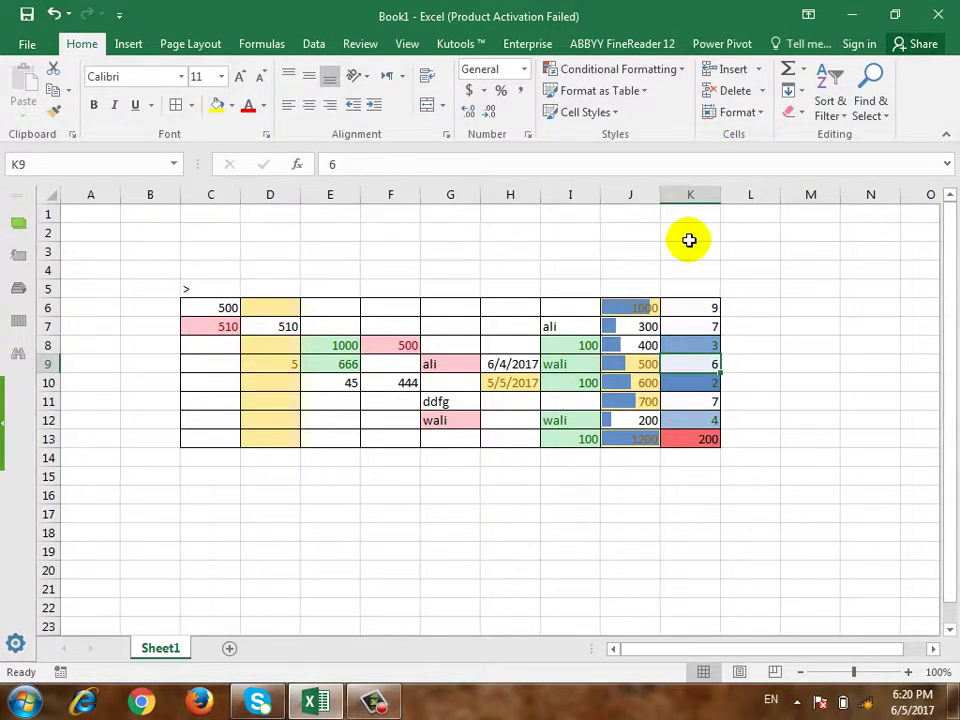
{"action": "left_click_drag", "start_coordinate": [694, 309], "coordinate": [705, 441]}
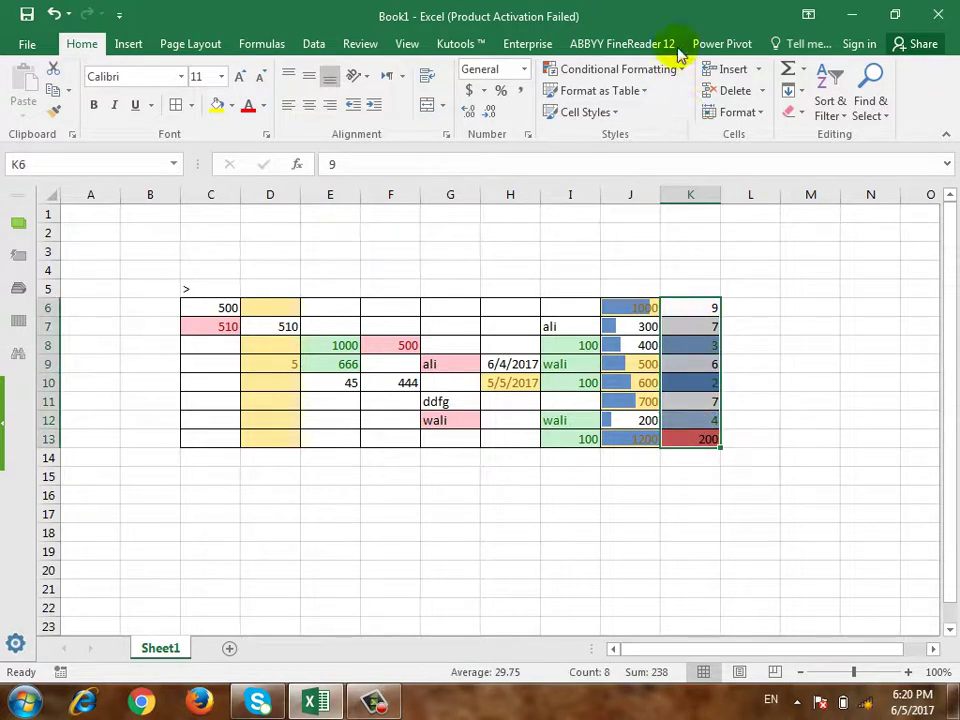
{"action": "left_click", "coordinate": [652, 70]}
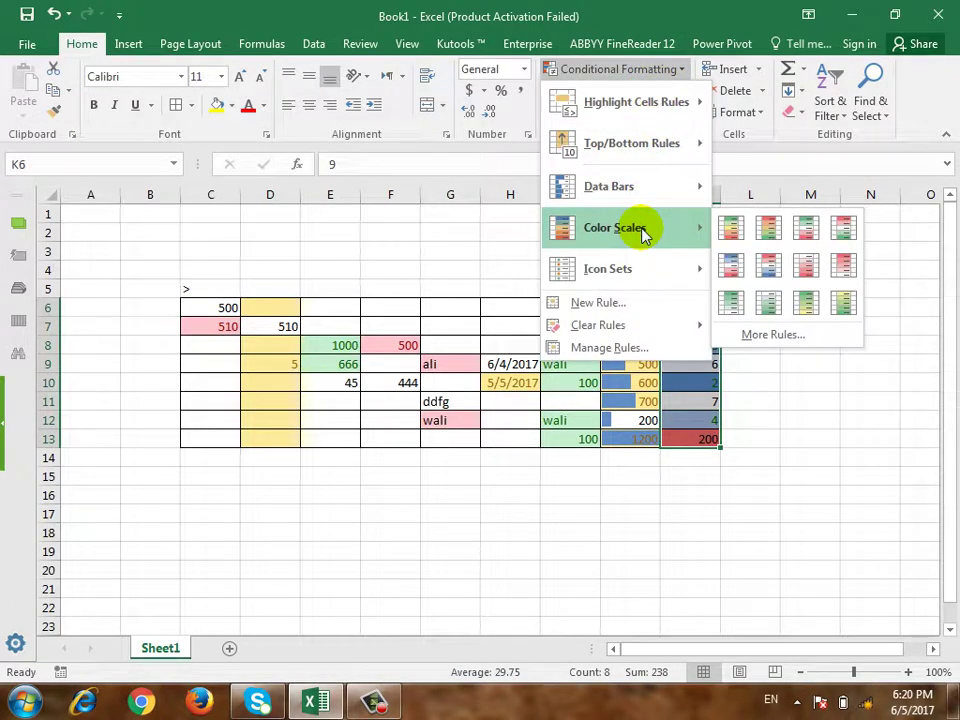
{"action": "mouse_move", "coordinate": [626, 270]}
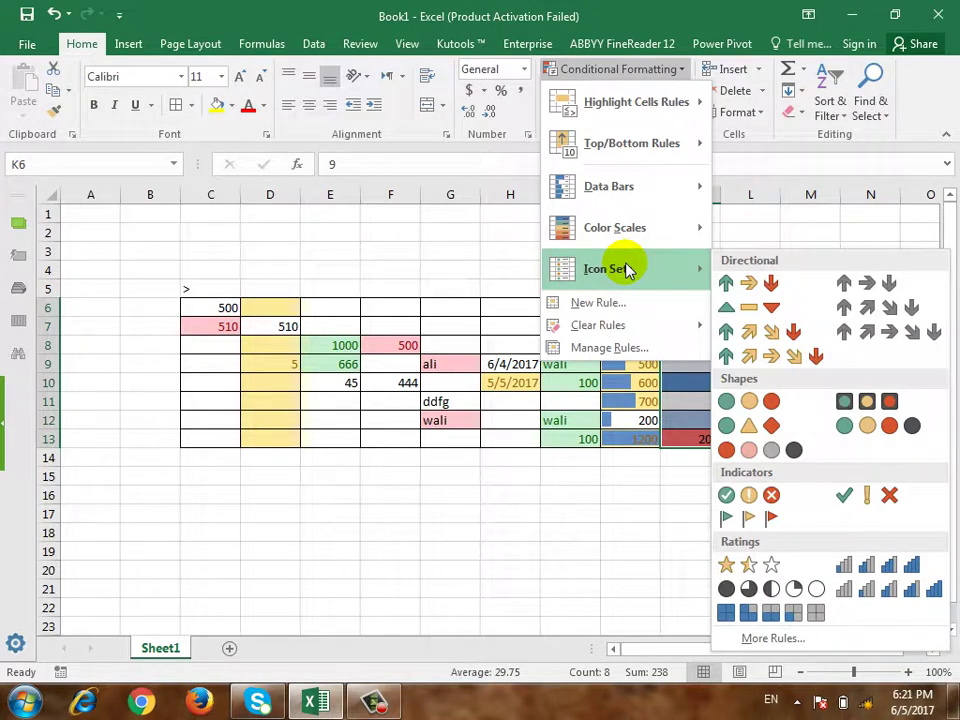
{"action": "key", "text": "Escape"}
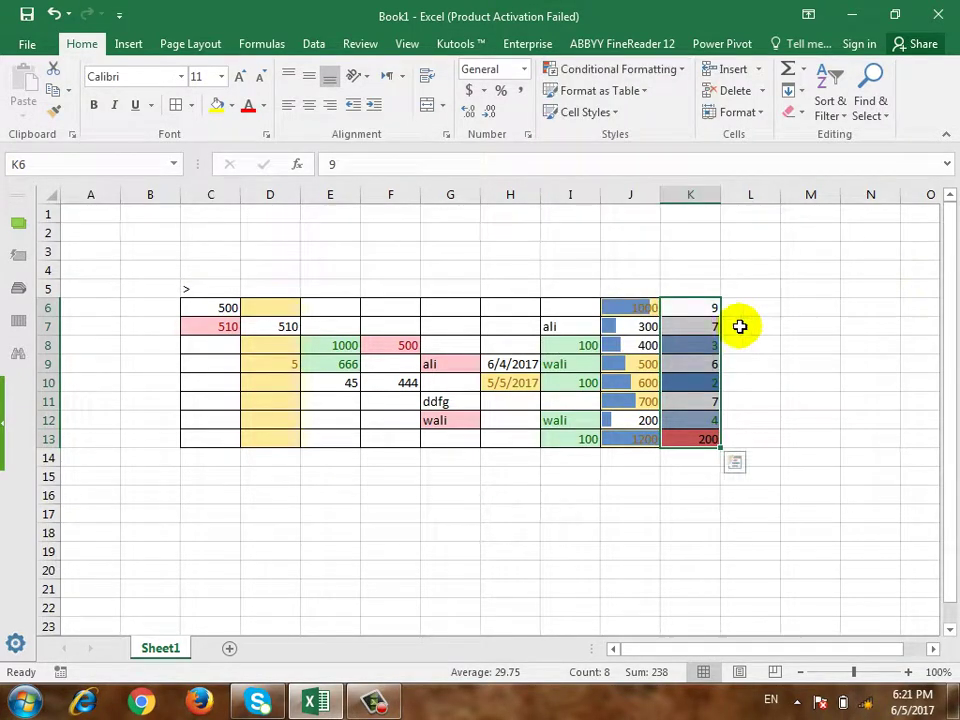
Add borders to L6:L13 and apply the directional icon set with three colored arrows in green, yellow and red
{"action": "left_click_drag", "start_coordinate": [754, 306], "coordinate": [764, 439]}
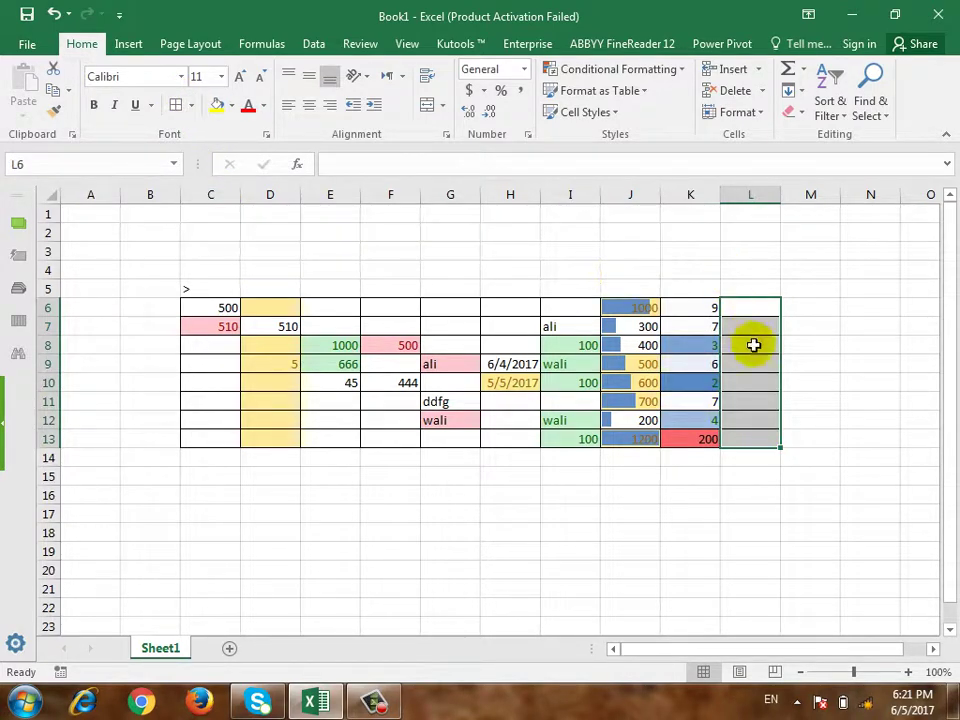
{"action": "left_click", "coordinate": [658, 72]}
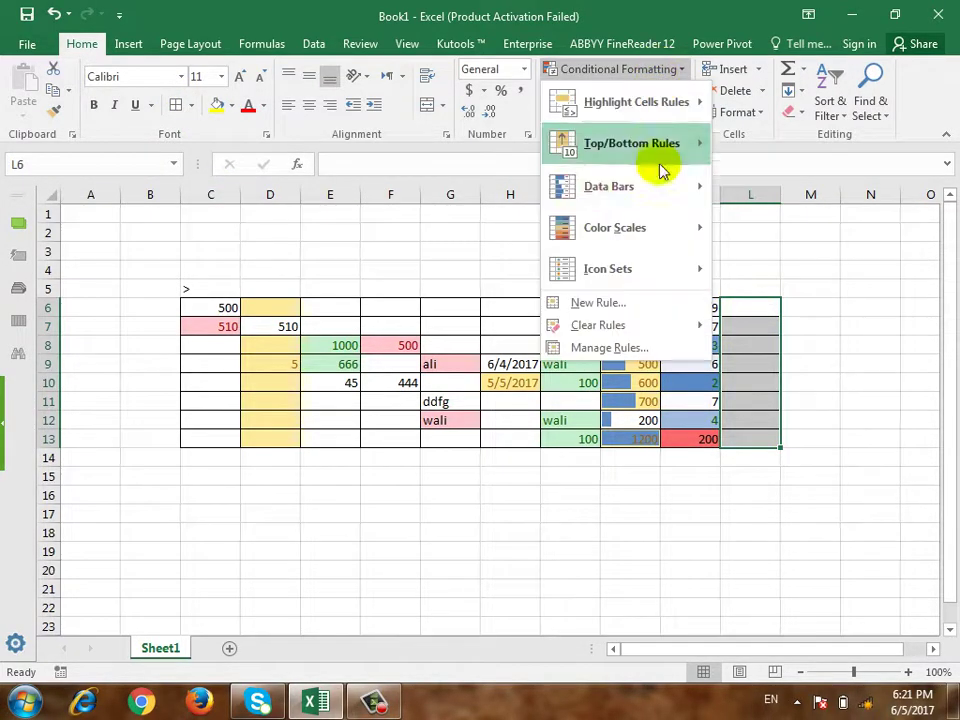
{"action": "mouse_move", "coordinate": [641, 275]}
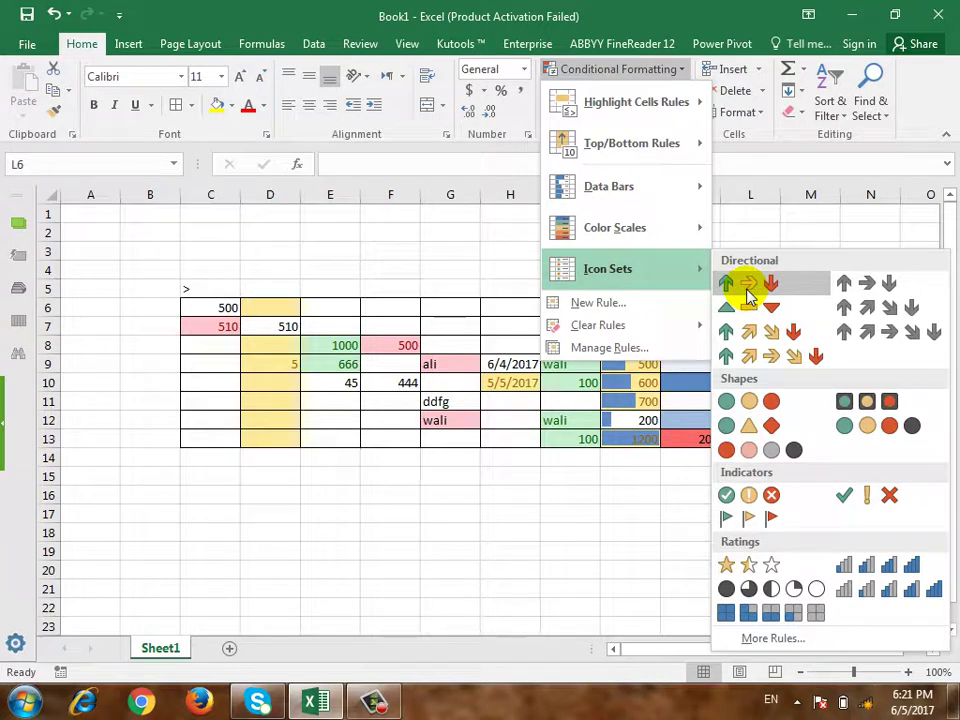
{"action": "left_click", "coordinate": [748, 290]}
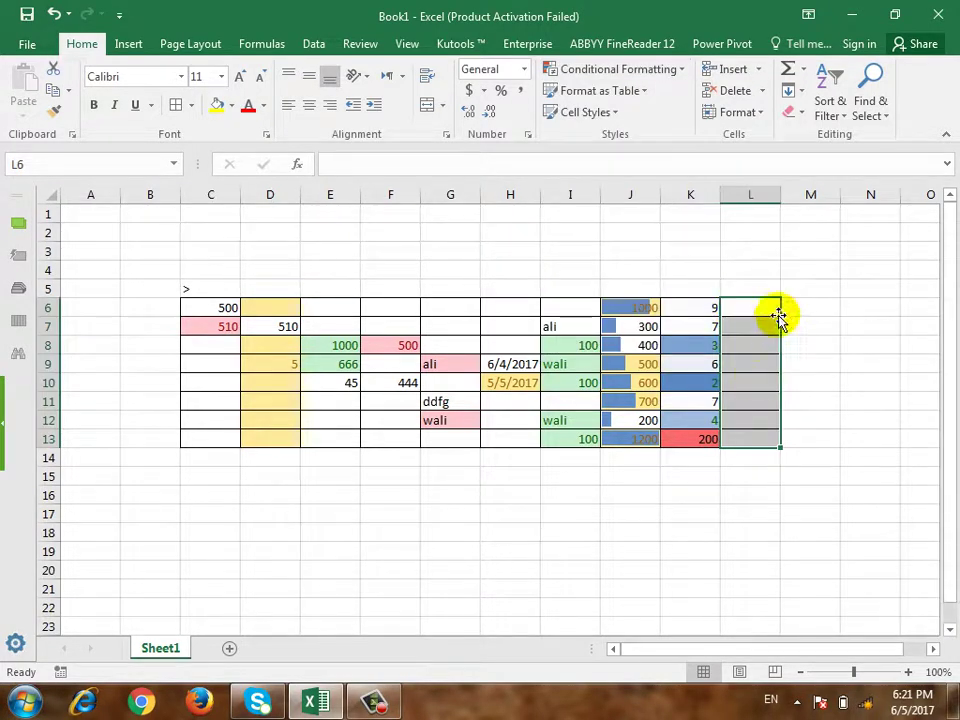
Enter 500 in L9, 6 in L10 and 250 in L8 to test the arrow icons
{"action": "left_click", "coordinate": [754, 362]}
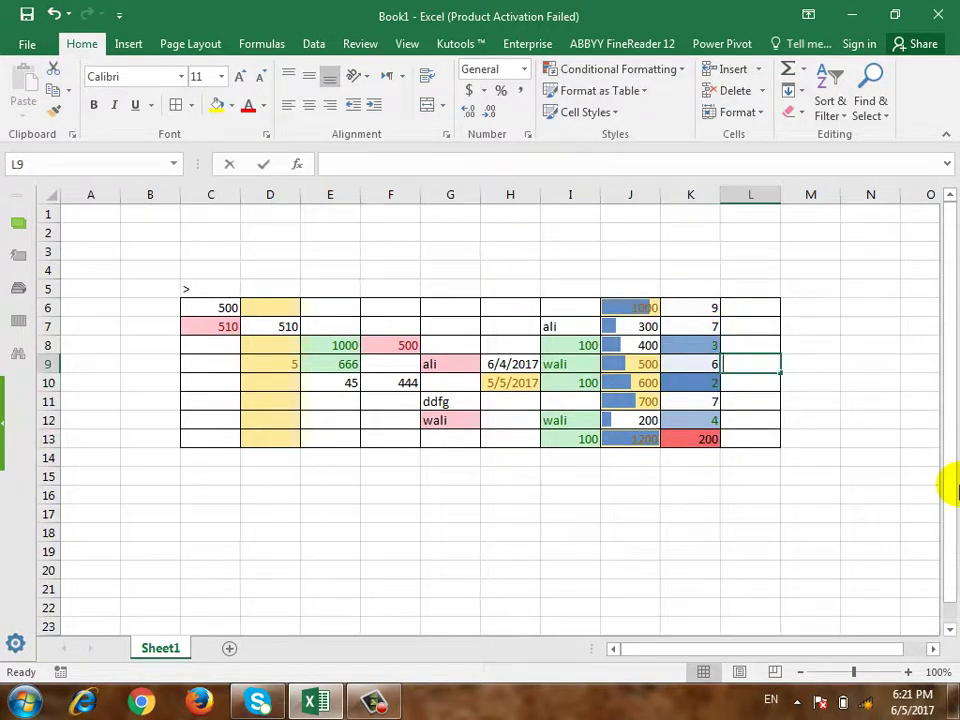
{"action": "type", "text": "500"}
{"action": "key", "text": "Return"}
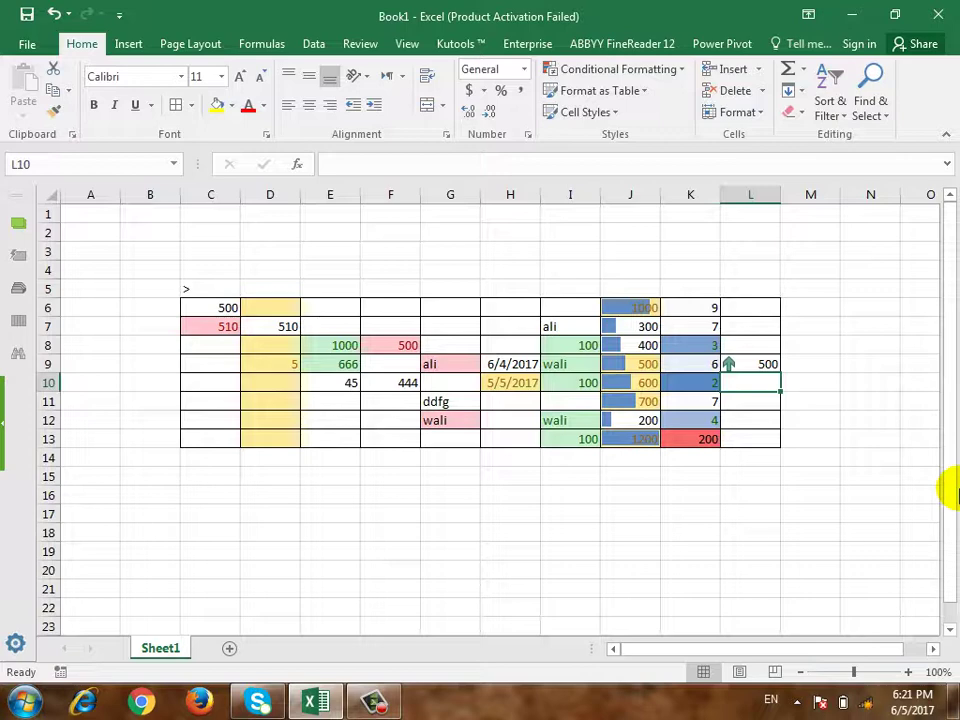
{"action": "type", "text": "6"}
{"action": "key", "text": "Return"}
{"action": "key", "text": "Up"}
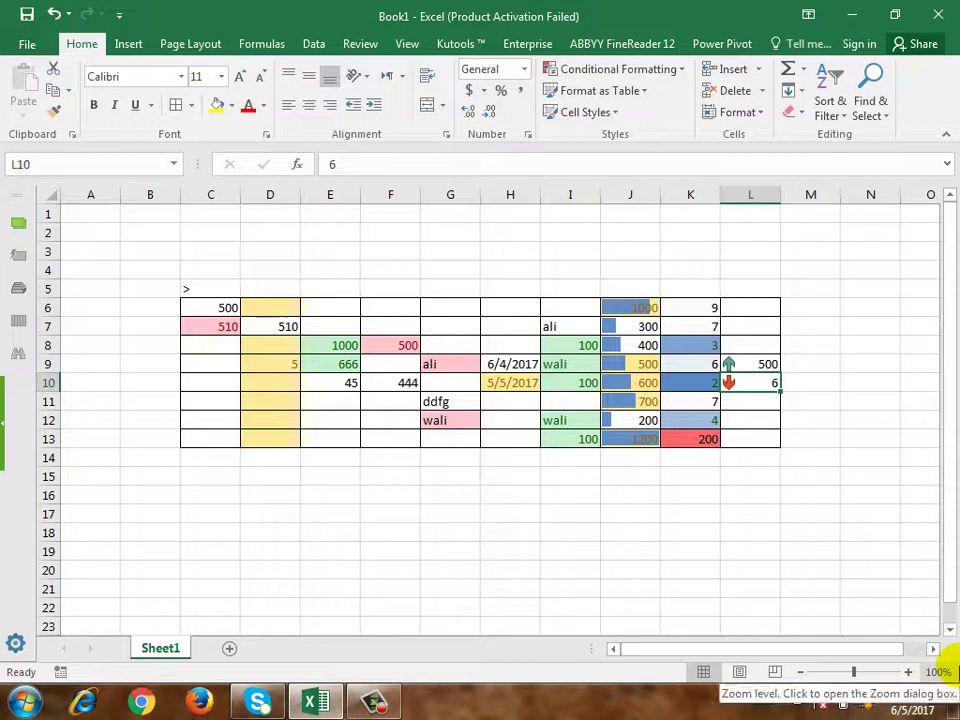
{"action": "key", "text": "Up"}
{"action": "key", "text": "Up"}
{"action": "type", "text": "250"}
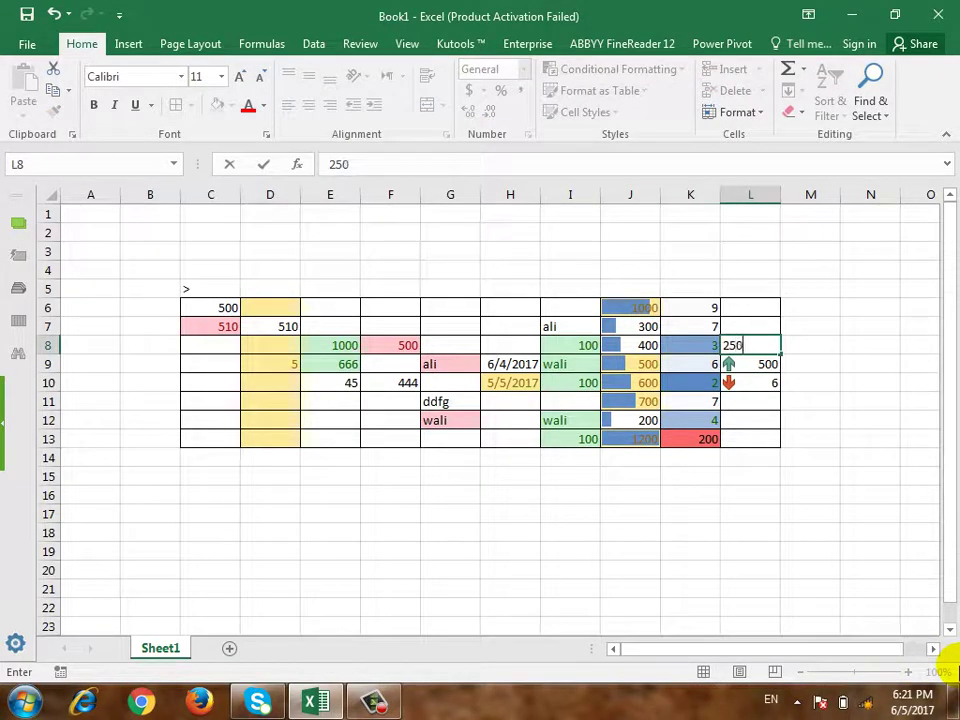
{"action": "key", "text": "Return"}
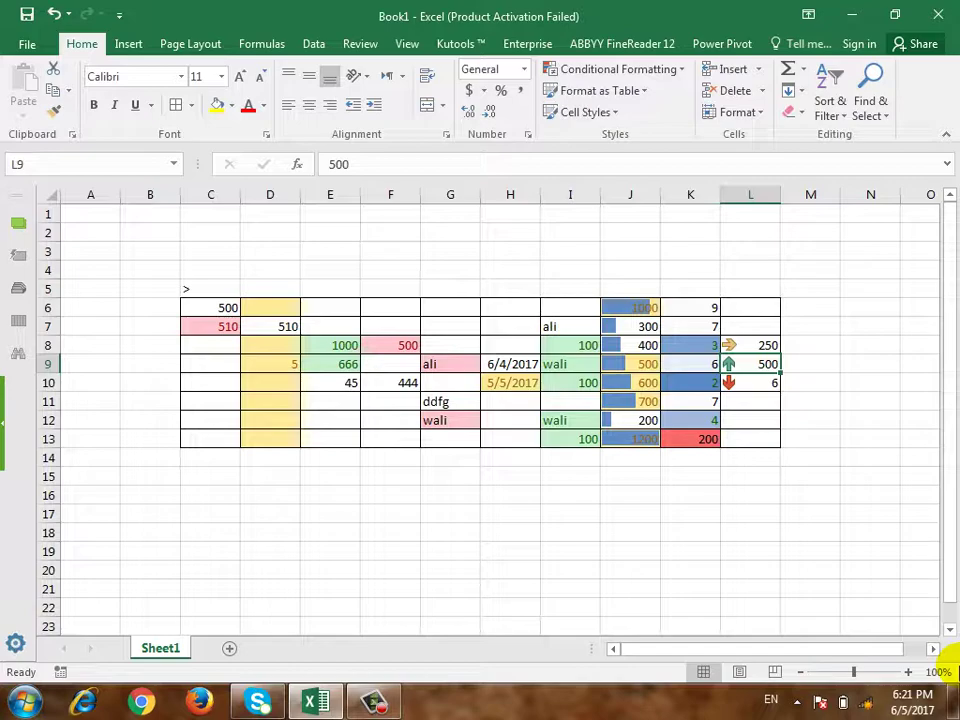
Enter 500 in L11 and compare the arrow icons in column L
{"action": "left_click", "coordinate": [955, 700]}
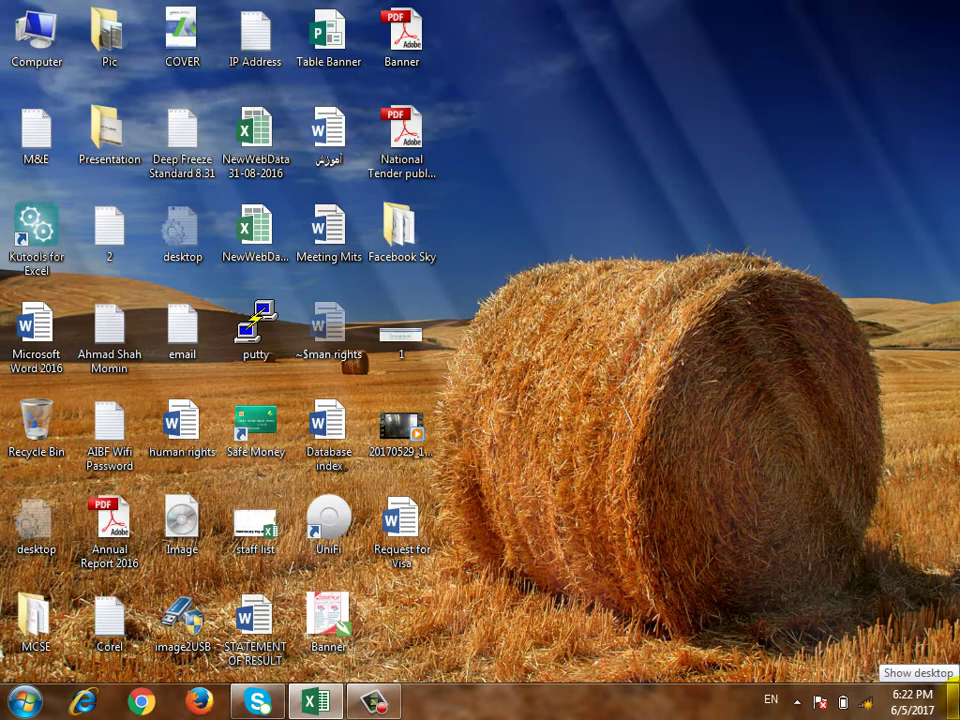
{"action": "left_click", "coordinate": [957, 700]}
{"action": "key", "text": "Down"}
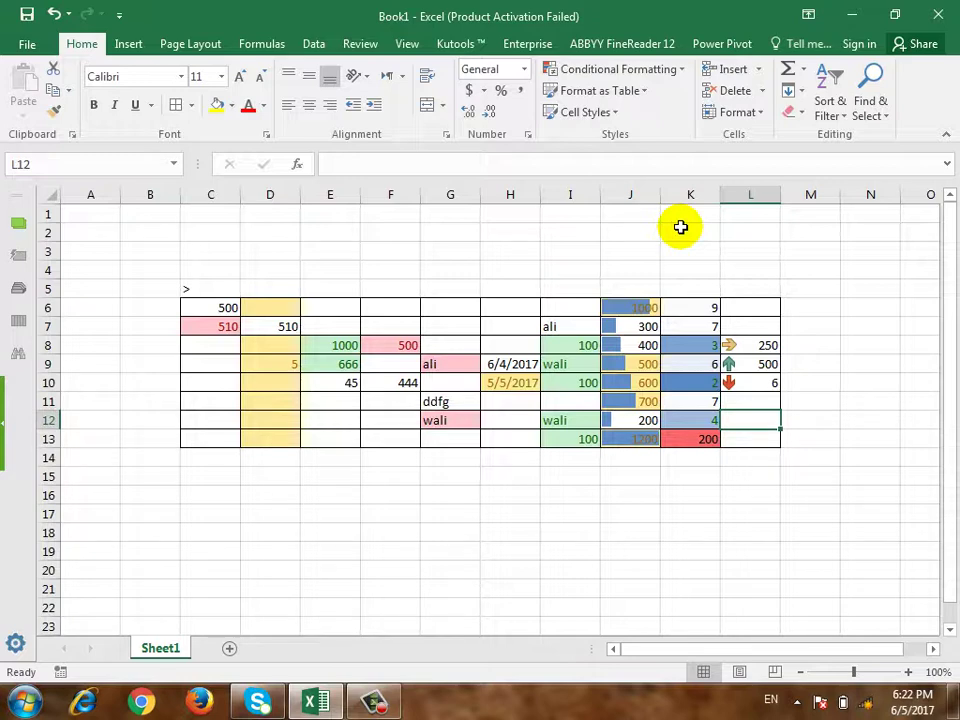
{"action": "key", "text": "Up"}
{"action": "type", "text": "500"}
{"action": "key", "text": "Return"}
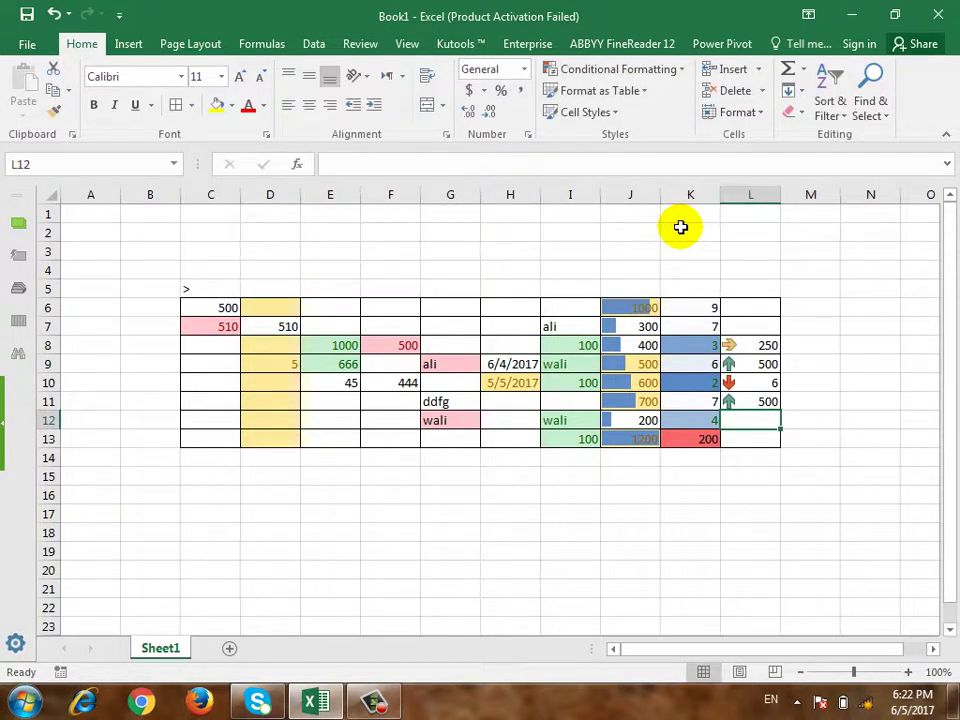
{"action": "key", "text": "Up"}
{"action": "key", "text": "Up"}
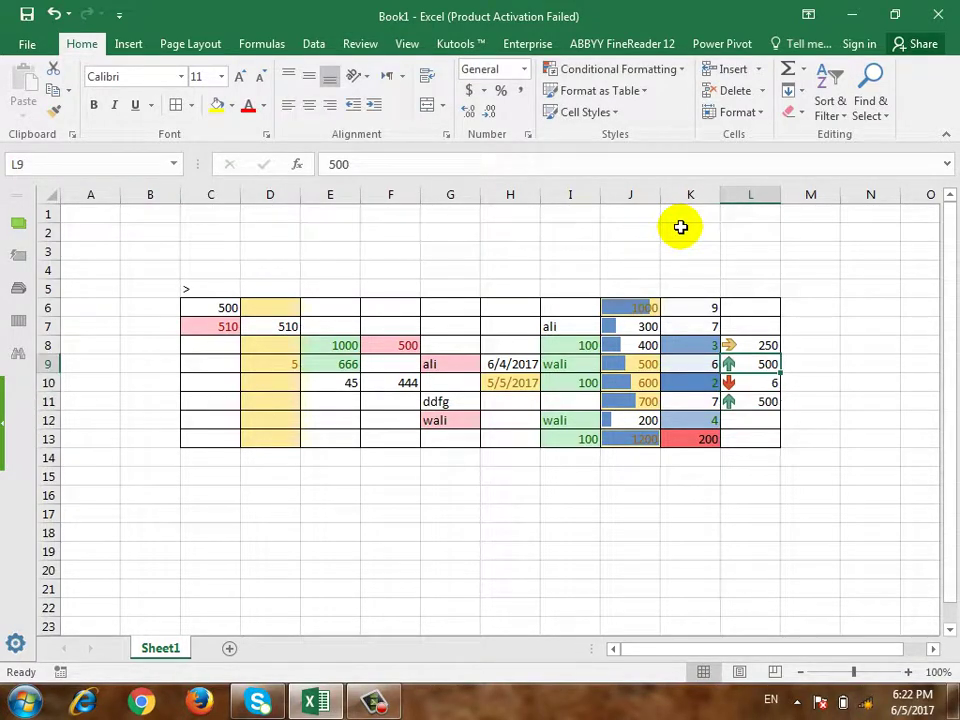
{"action": "key", "text": "Down"}
{"action": "key", "text": "Down"}
{"action": "key", "text": "Down"}
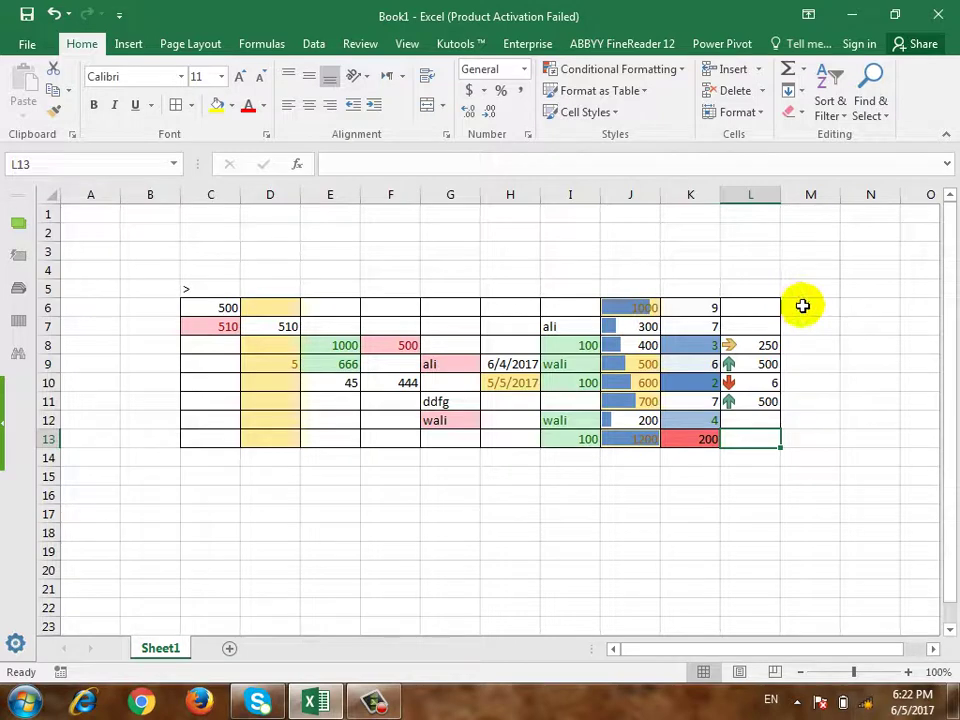
Add borders to M6:M13 and set up a new formatting rule there for cell values greater than 500
{"action": "left_click_drag", "start_coordinate": [801, 304], "coordinate": [814, 444]}
{"action": "left_click", "coordinate": [638, 75]}
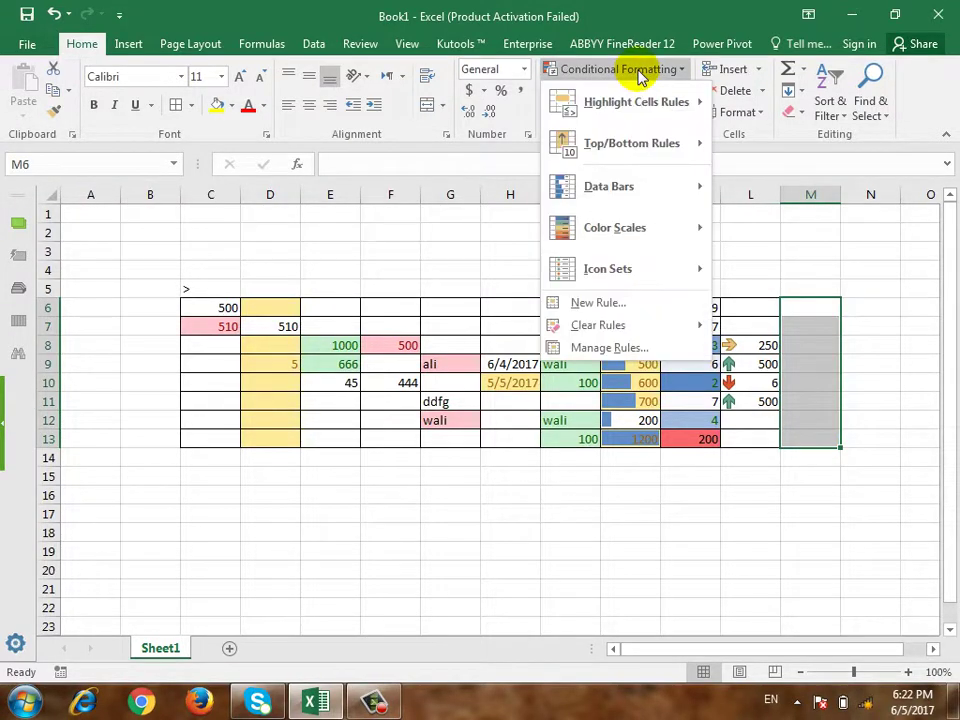
{"action": "mouse_move", "coordinate": [664, 283]}
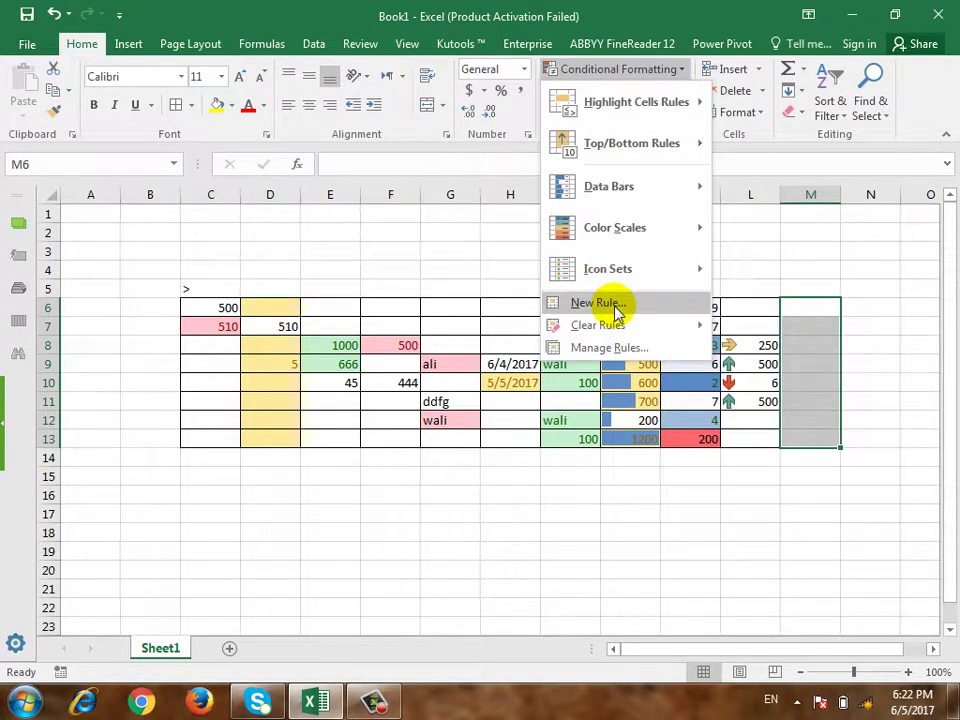
{"action": "left_click", "coordinate": [753, 445]}
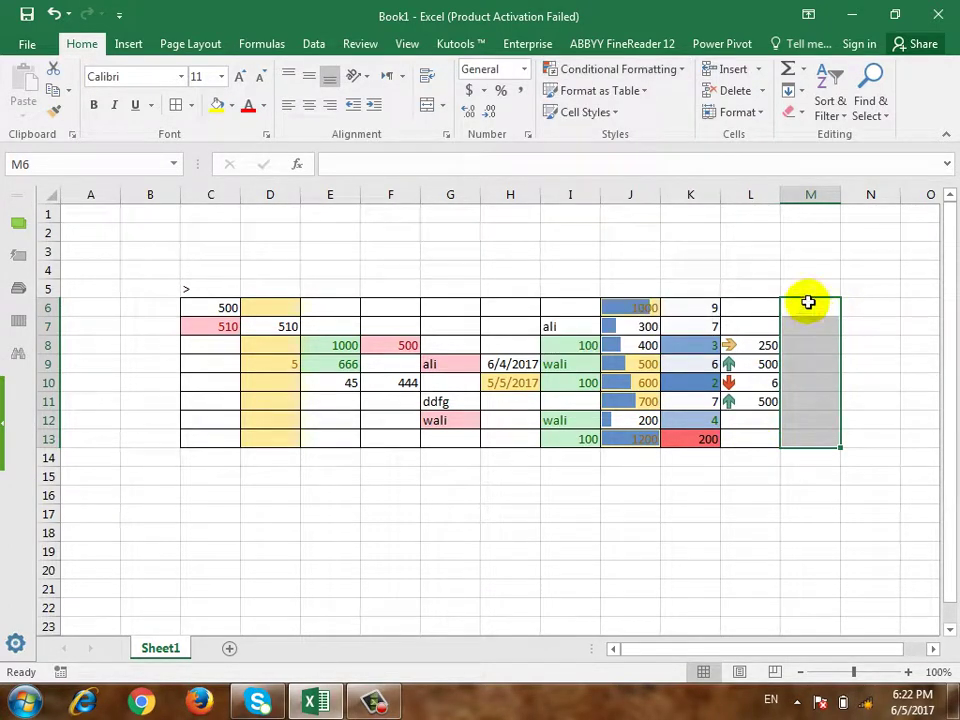
{"action": "left_click", "coordinate": [643, 70]}
{"action": "left_click", "coordinate": [628, 313]}
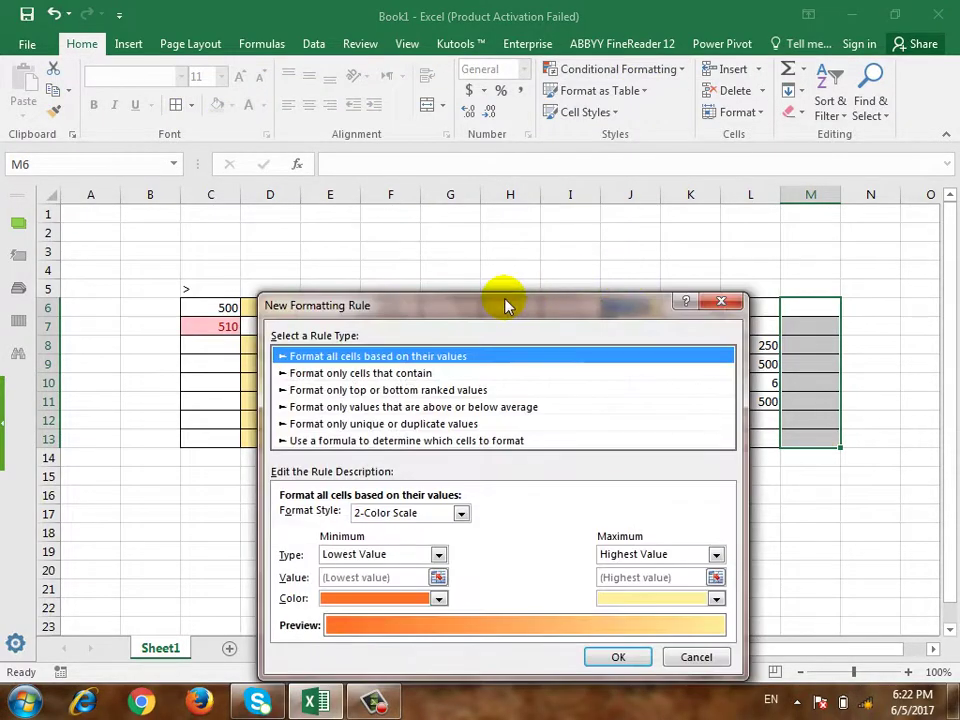
{"action": "left_click_drag", "start_coordinate": [499, 300], "coordinate": [406, 165]}
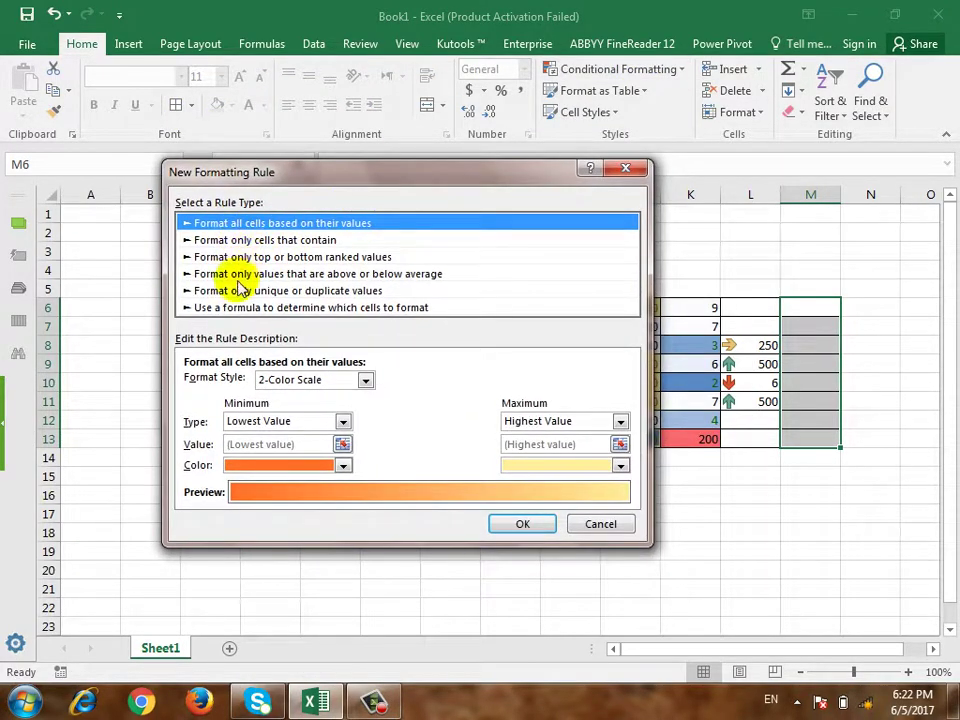
{"action": "left_click", "coordinate": [253, 242]}
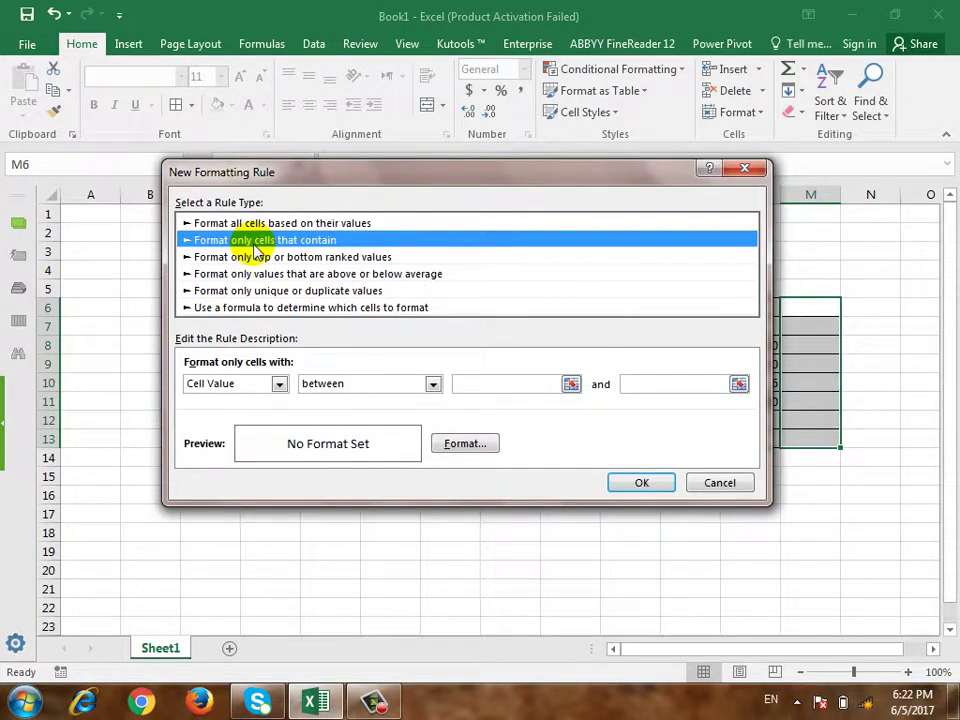
{"action": "left_click", "coordinate": [435, 386]}
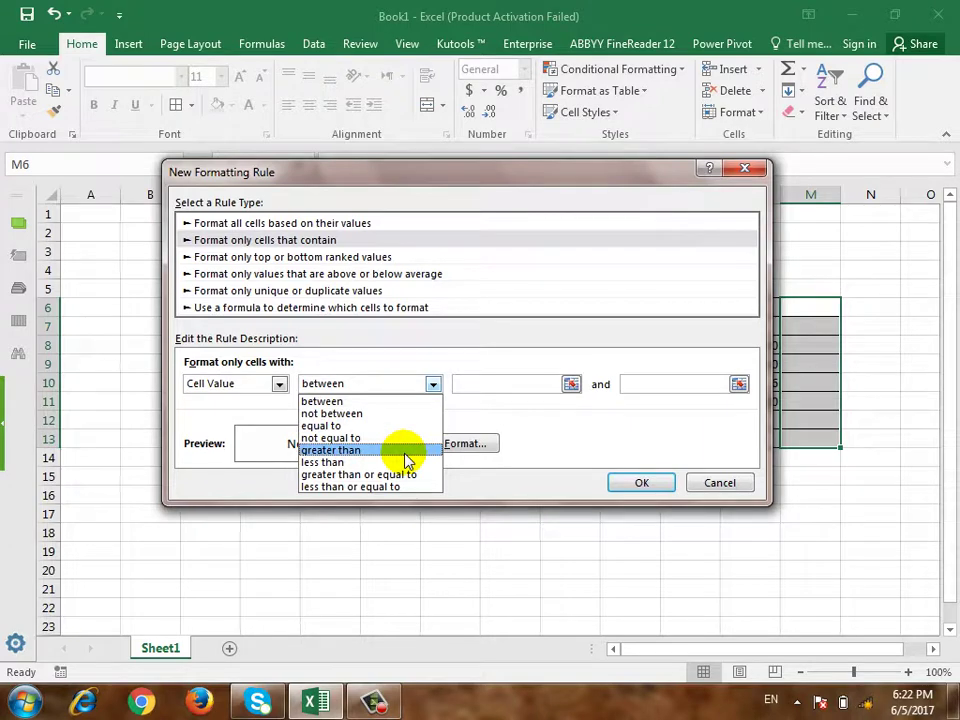
{"action": "left_click", "coordinate": [405, 452]}
{"action": "left_click", "coordinate": [490, 384]}
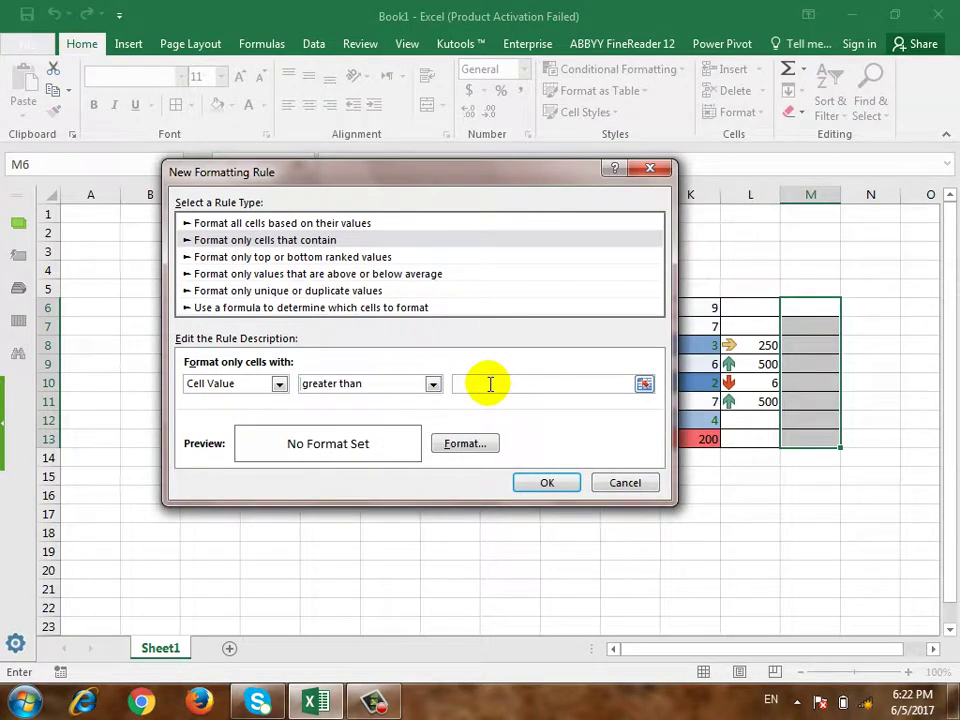
{"action": "type", "text": "500"}
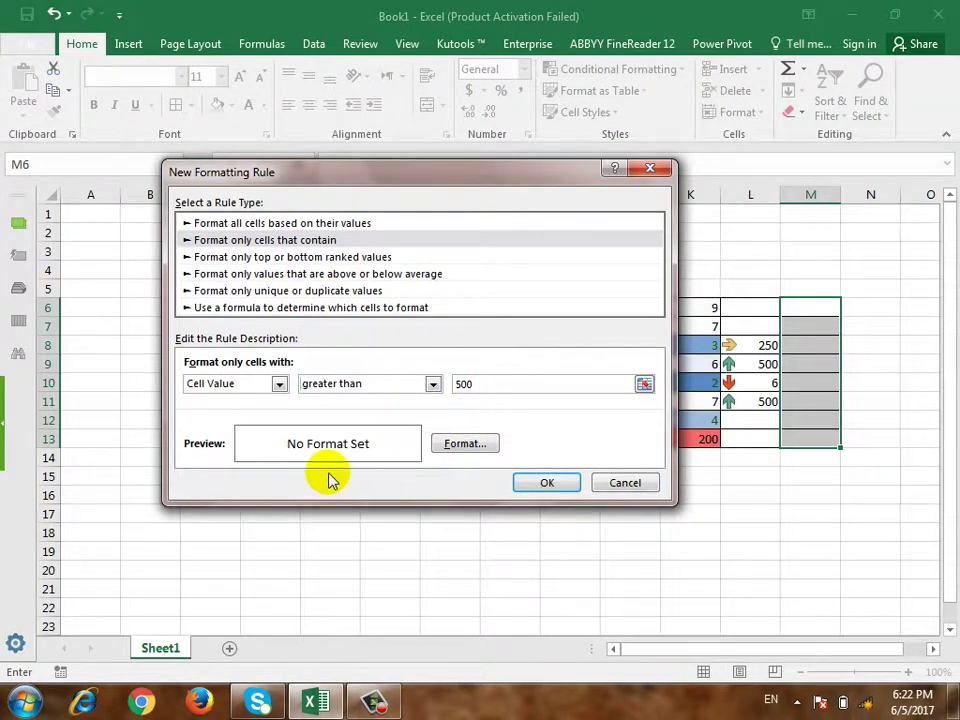
Give the new rule a light blue fill and a bold font, and apply it to M6:M13
{"action": "left_click", "coordinate": [465, 447]}
{"action": "left_click", "coordinate": [395, 256]}
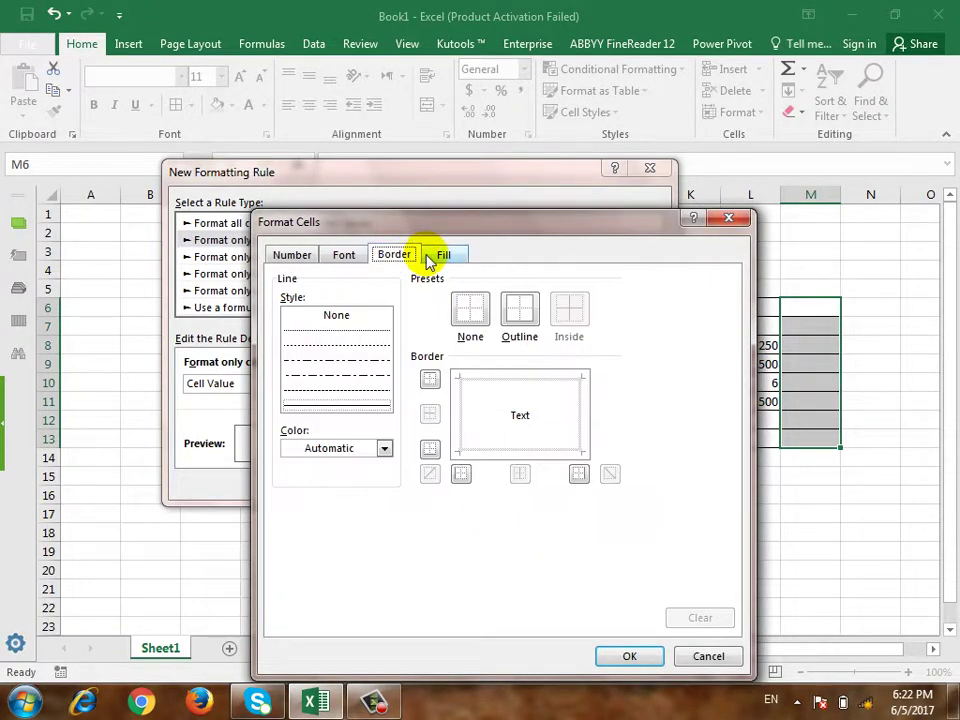
{"action": "left_click", "coordinate": [455, 256]}
{"action": "left_click", "coordinate": [424, 381]}
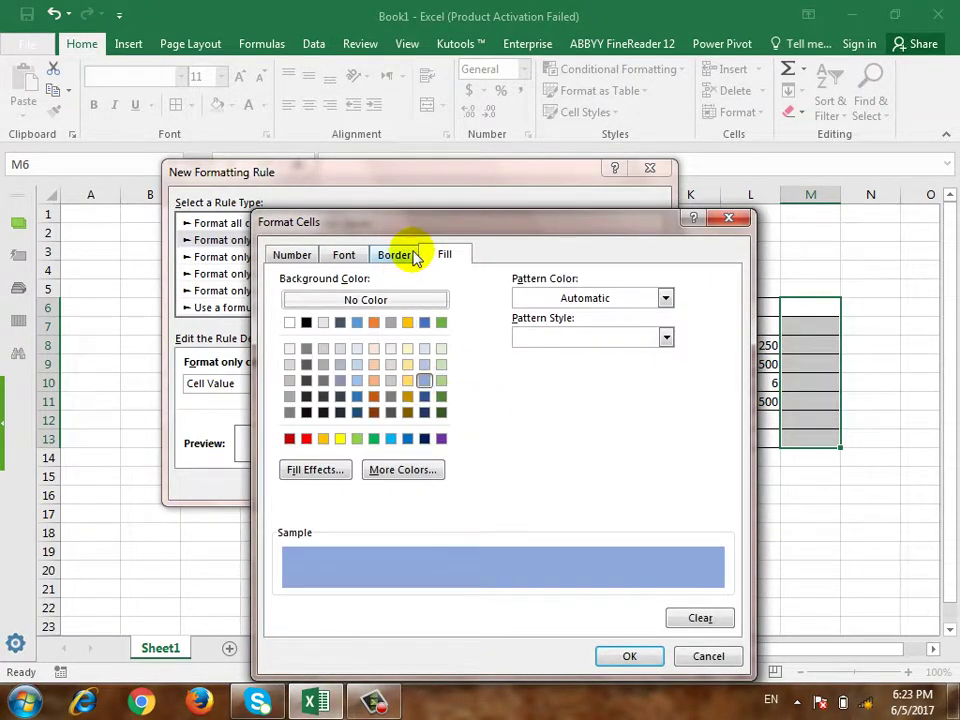
{"action": "left_click", "coordinate": [346, 256]}
{"action": "left_click", "coordinate": [540, 339]}
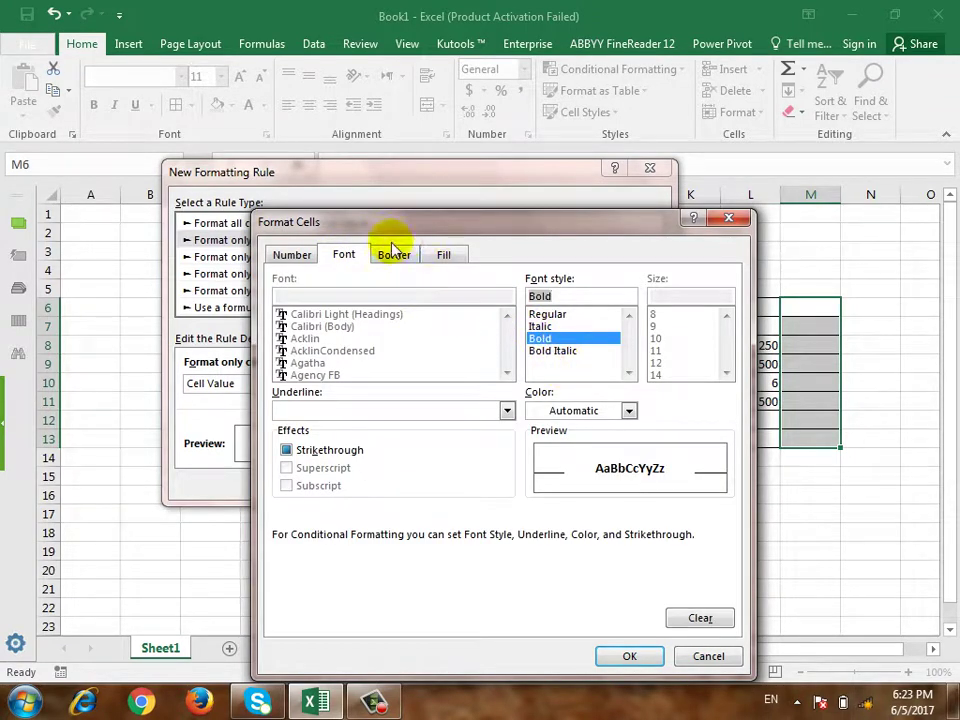
{"action": "left_click", "coordinate": [622, 658]}
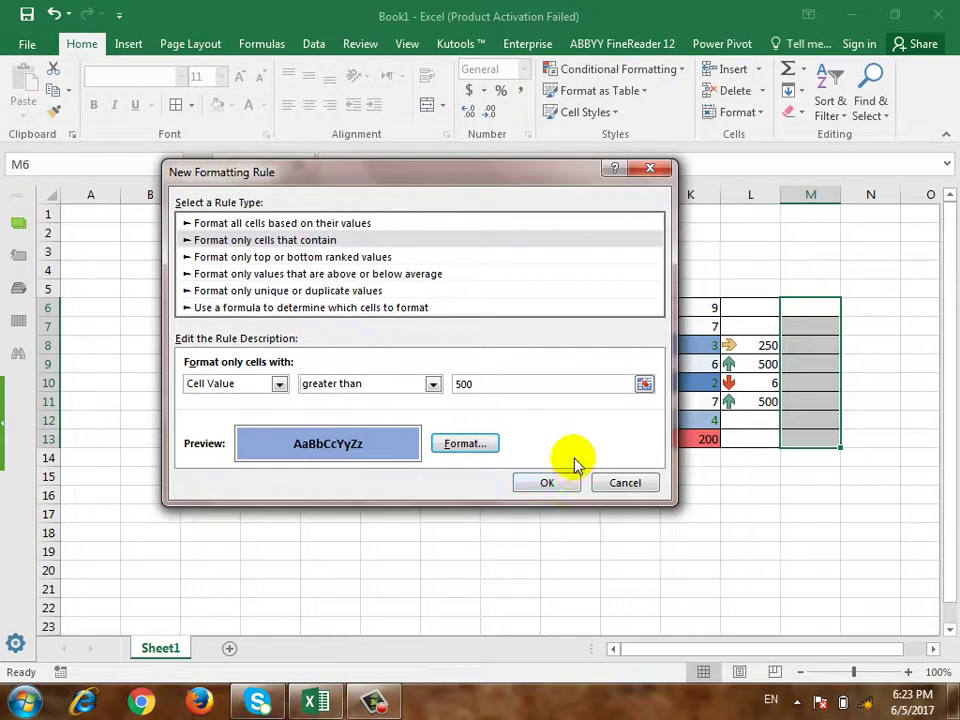
{"action": "left_click", "coordinate": [556, 482]}
Enter 666 in M9 to test the greater-than rule
{"action": "left_click", "coordinate": [790, 364]}
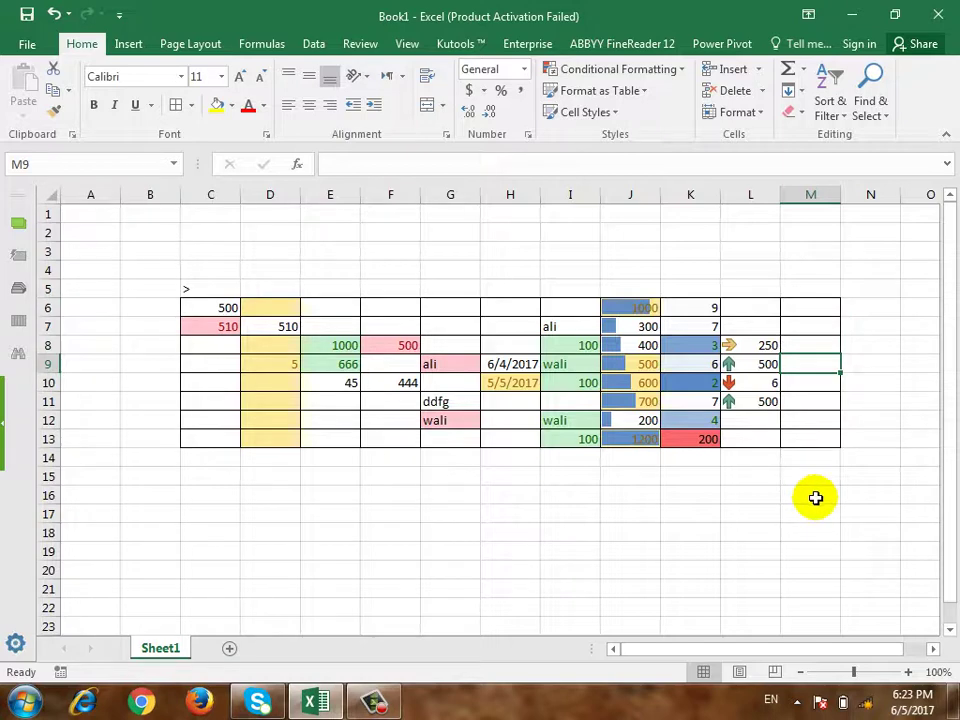
{"action": "type", "text": "666"}
{"action": "left_click", "coordinate": [810, 440]}
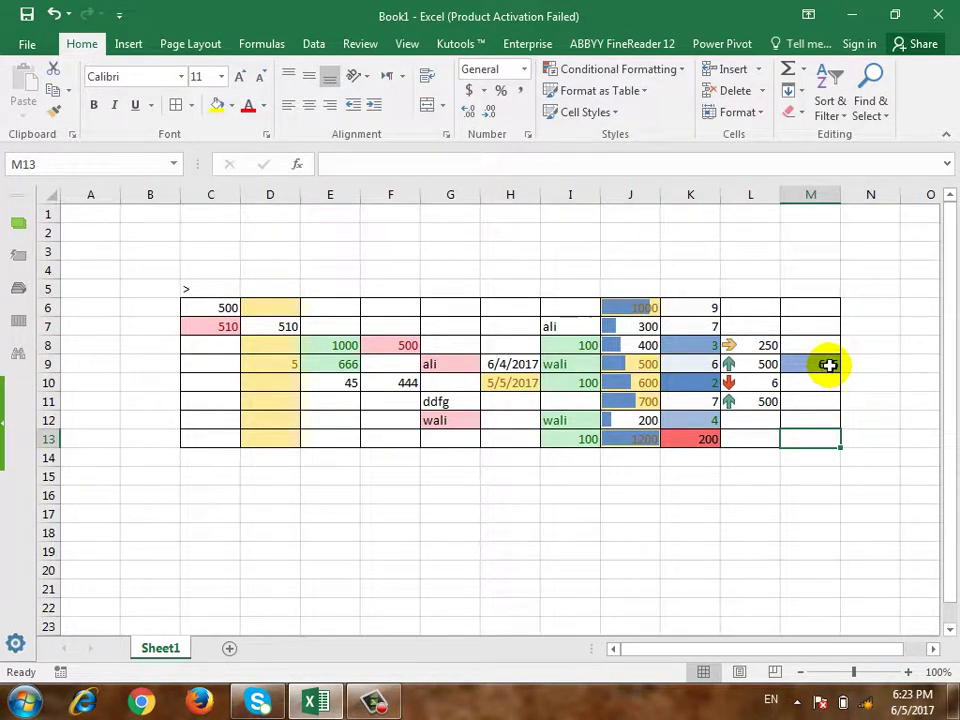
Open the conditional formatting rules manager for the range M6:M13
{"action": "left_click", "coordinate": [827, 364]}
{"action": "left_click_drag", "start_coordinate": [812, 307], "coordinate": [826, 438]}
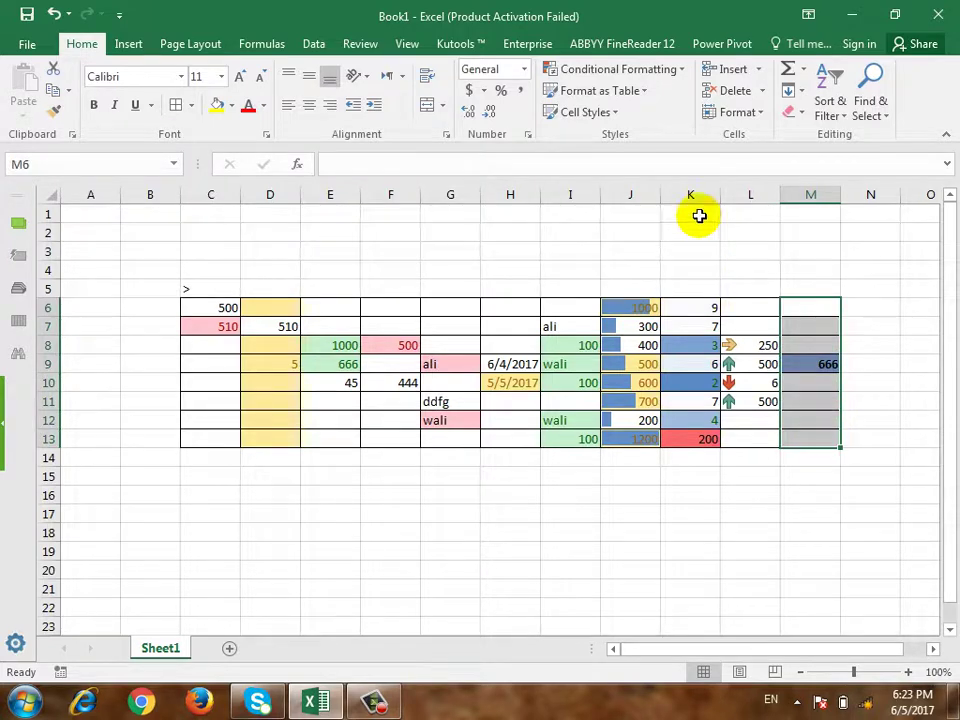
{"action": "left_click", "coordinate": [670, 71]}
{"action": "mouse_move", "coordinate": [645, 108]}
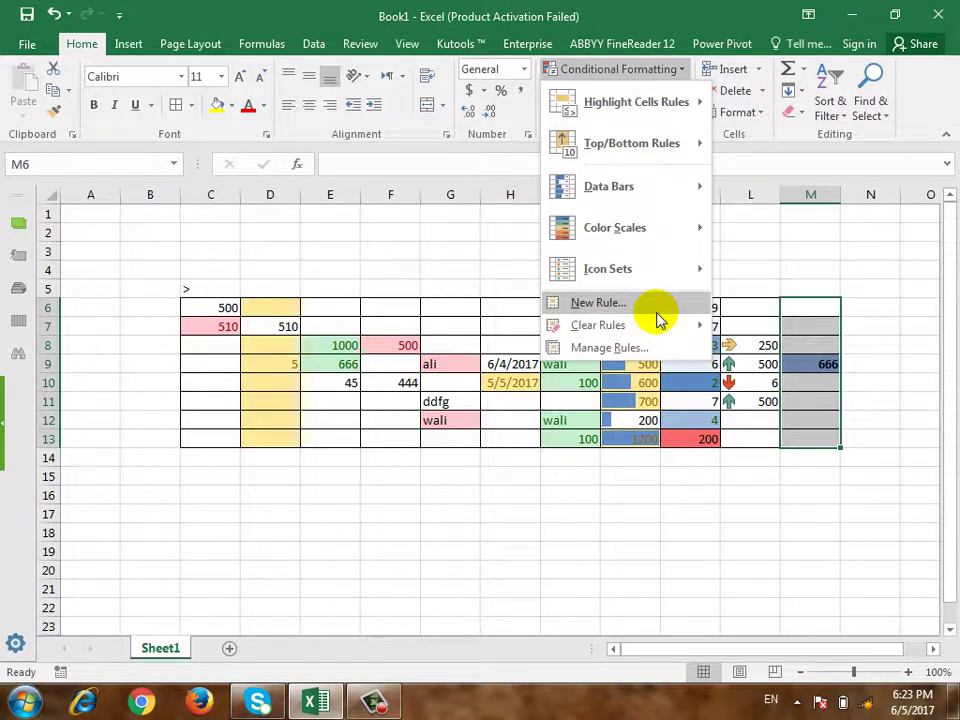
{"action": "mouse_move", "coordinate": [664, 328]}
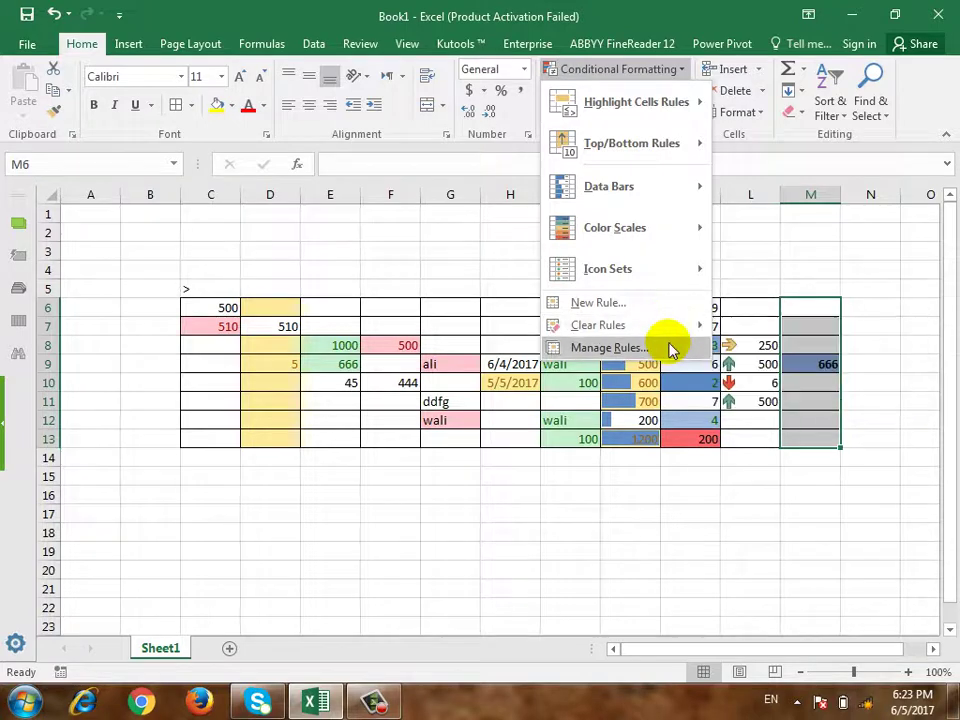
{"action": "left_click", "coordinate": [672, 349]}
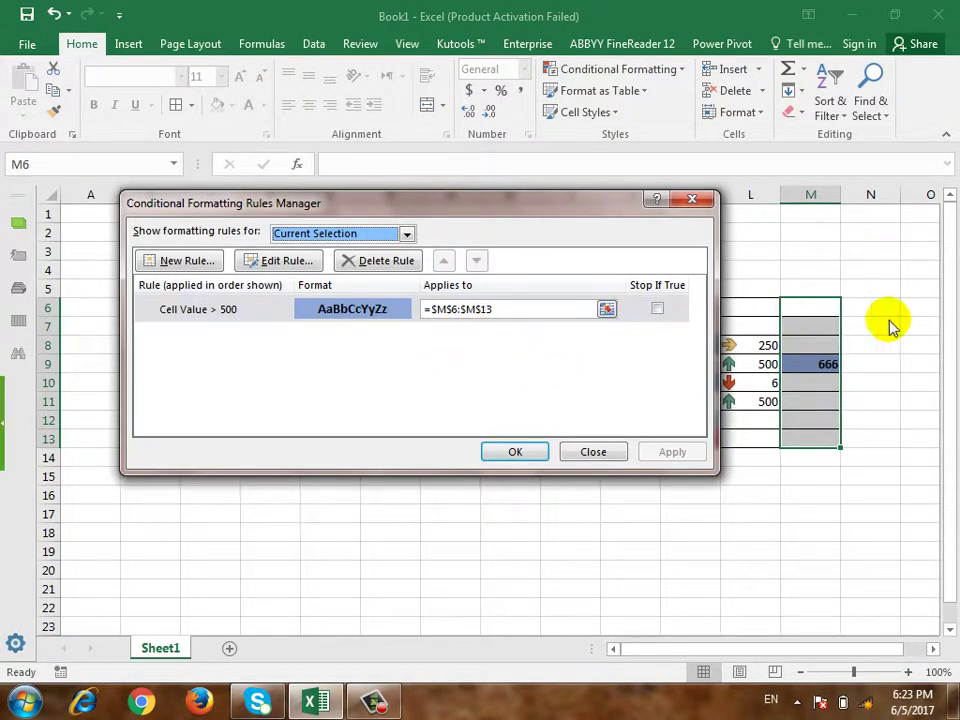
Reselect M6:M13 as the range of the greater-than-500 rule, and delete that rule
{"action": "left_click", "coordinate": [607, 309]}
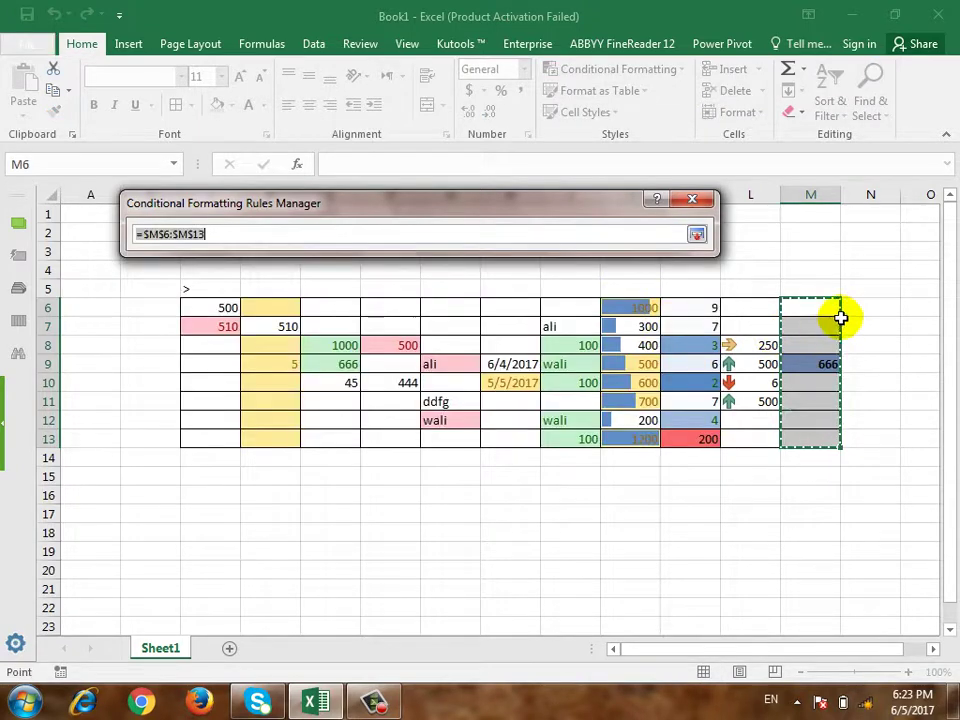
{"action": "left_click_drag", "start_coordinate": [815, 308], "coordinate": [816, 437]}
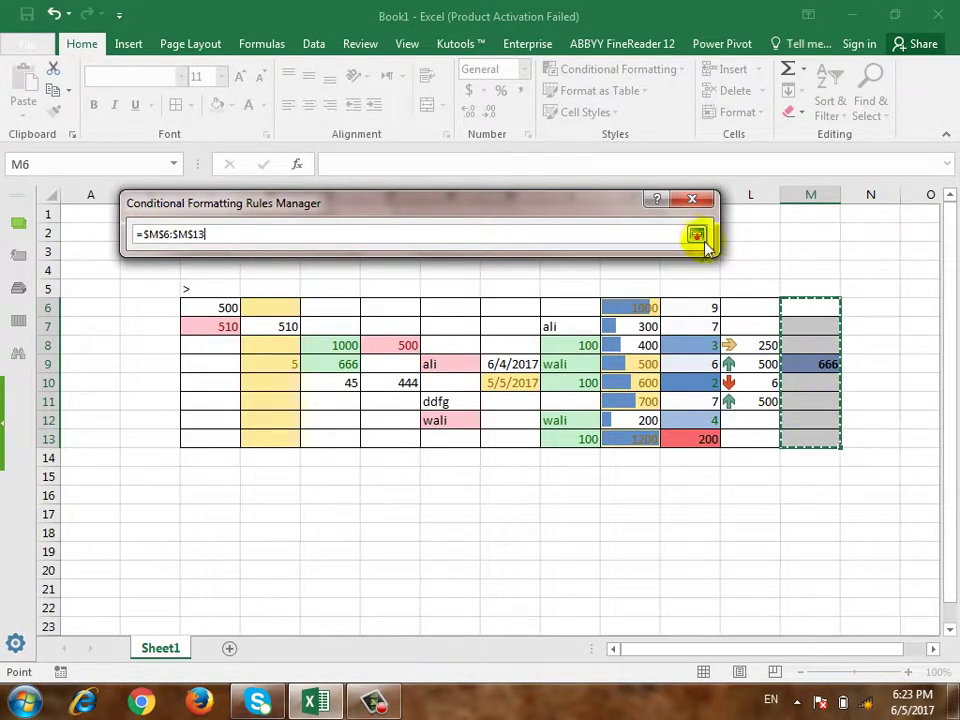
{"action": "left_click", "coordinate": [696, 234]}
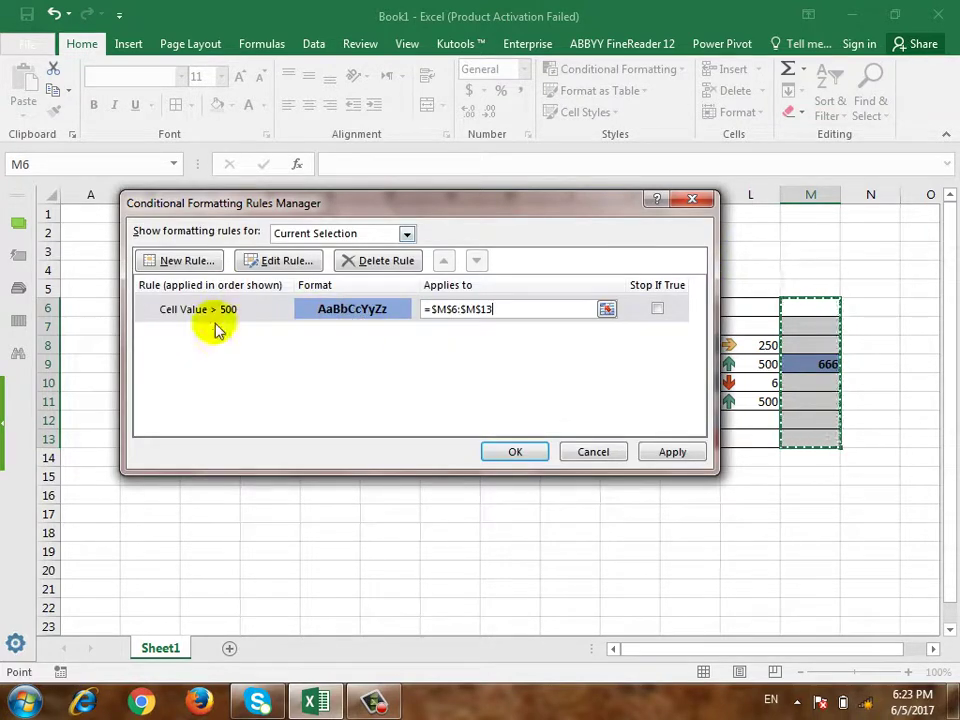
{"action": "left_click", "coordinate": [368, 262]}
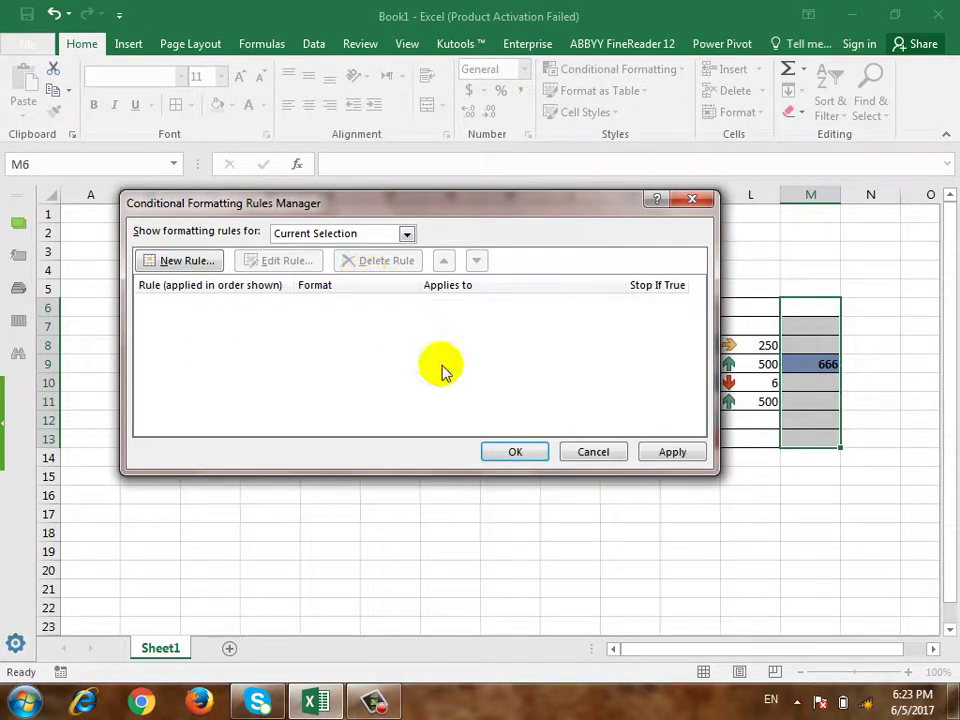
{"action": "left_click", "coordinate": [512, 452]}
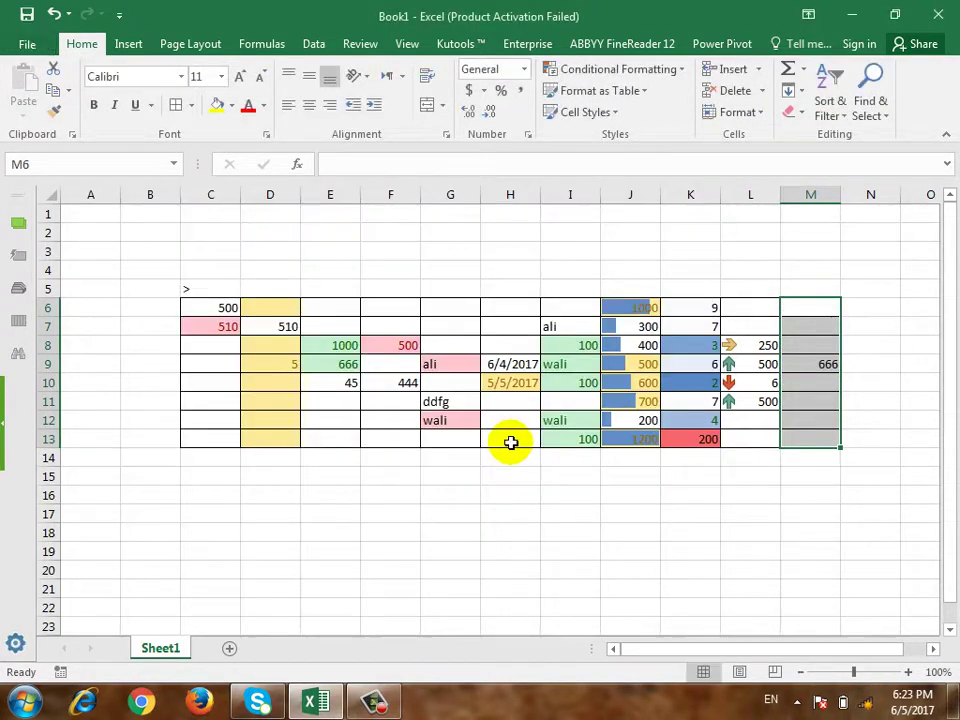
{"action": "left_click", "coordinate": [636, 71]}
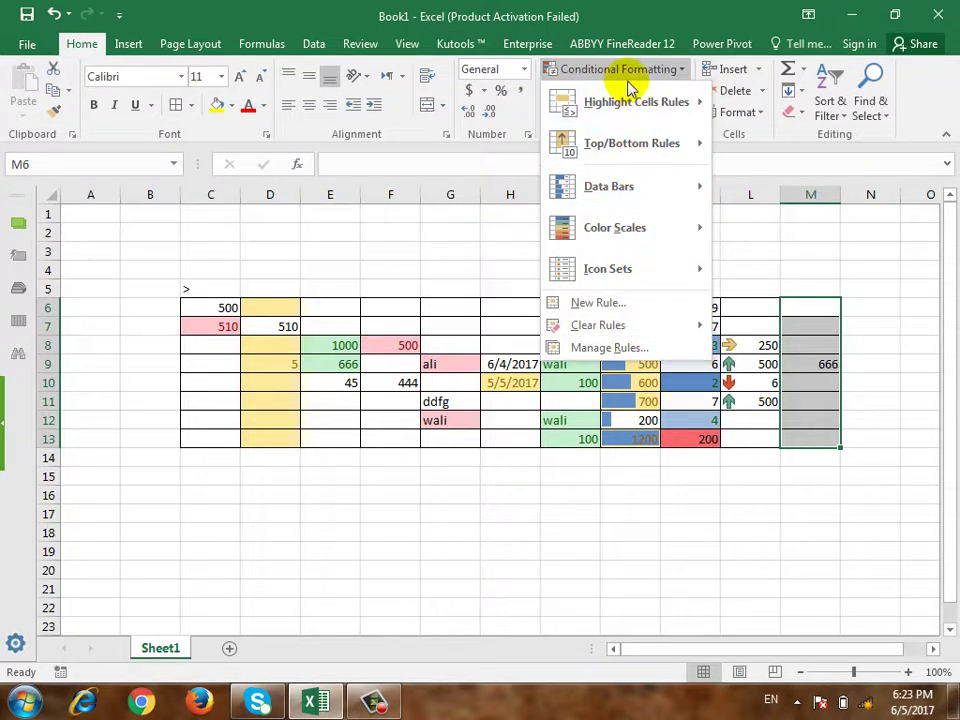
{"action": "mouse_move", "coordinate": [603, 197]}
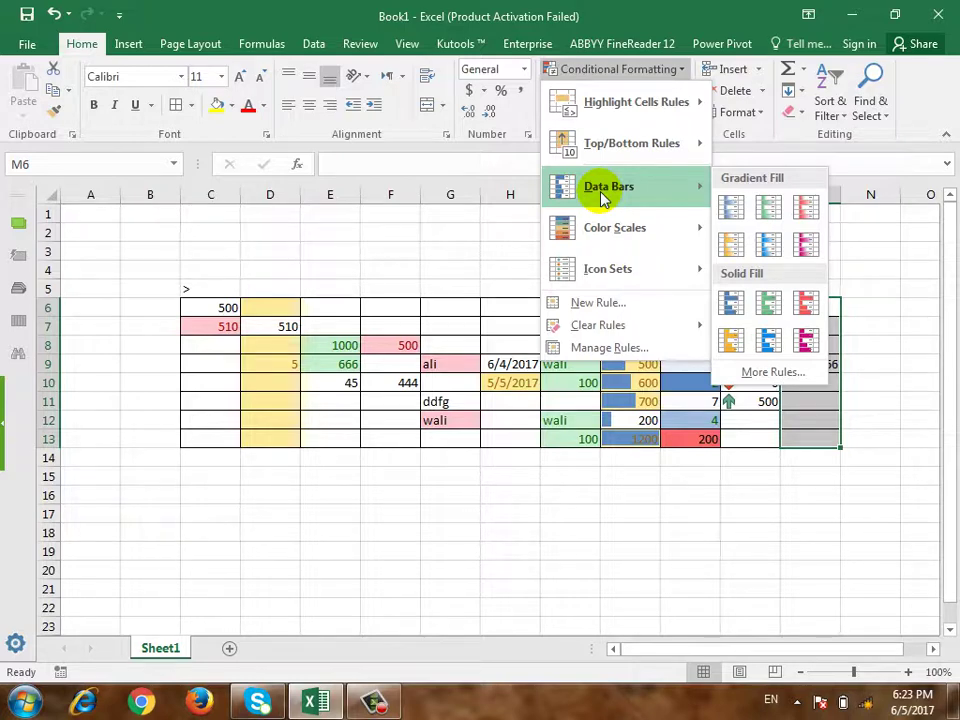
{"action": "left_click", "coordinate": [677, 32]}
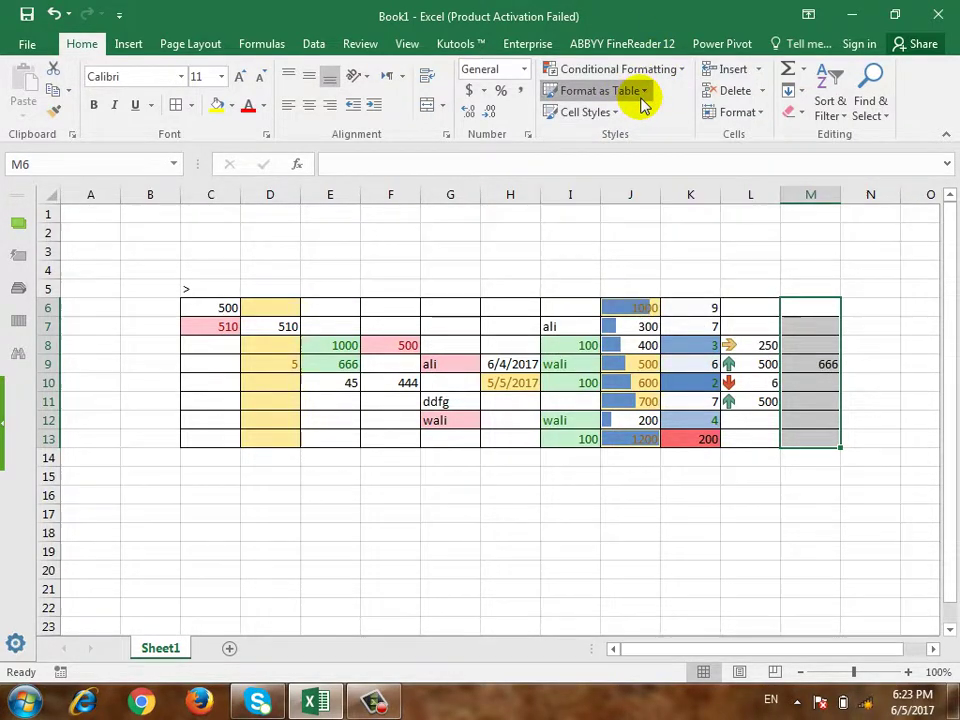
{"action": "left_click", "coordinate": [643, 93]}
{"action": "left_click", "coordinate": [645, 93]}
{"action": "left_click", "coordinate": [268, 476]}
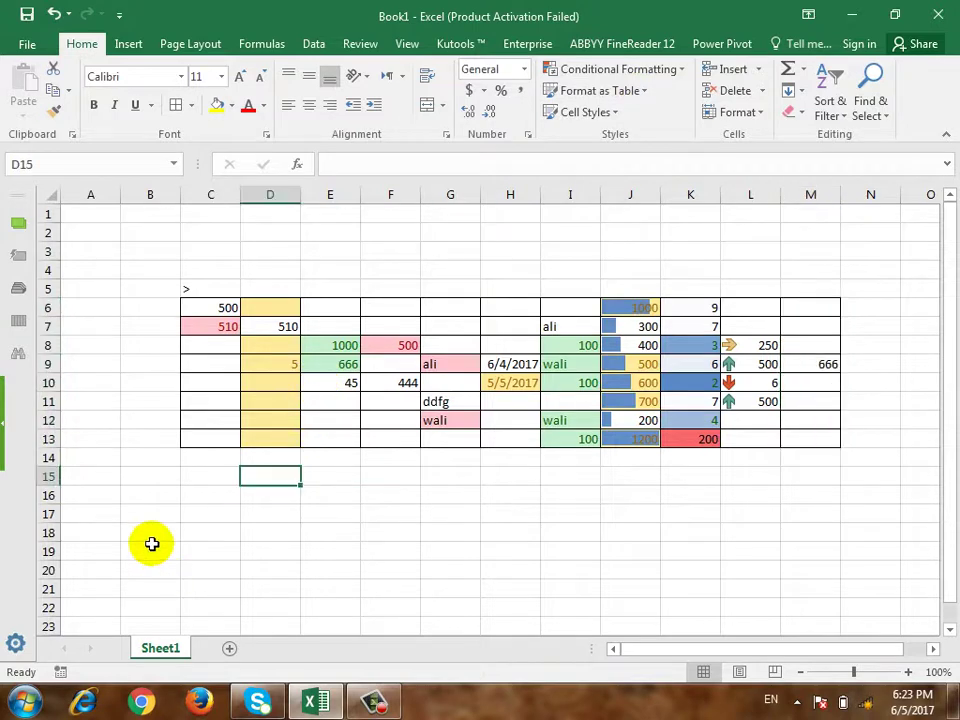
Enter the headers Name, word and excel in C16:E16, below the bordered columns
{"action": "left_click", "coordinate": [280, 508]}
{"action": "scroll", "coordinate": [270, 460], "scroll_direction": "down", "scroll_amount": 1}
{"action": "mouse_move", "coordinate": [210, 440]}
{"action": "left_mouse_down"}
{"action": "mouse_move", "coordinate": [347, 484]}
{"action": "mouse_move", "coordinate": [577, 513]}
{"action": "mouse_move", "coordinate": [212, 440]}
{"action": "left_mouse_up"}
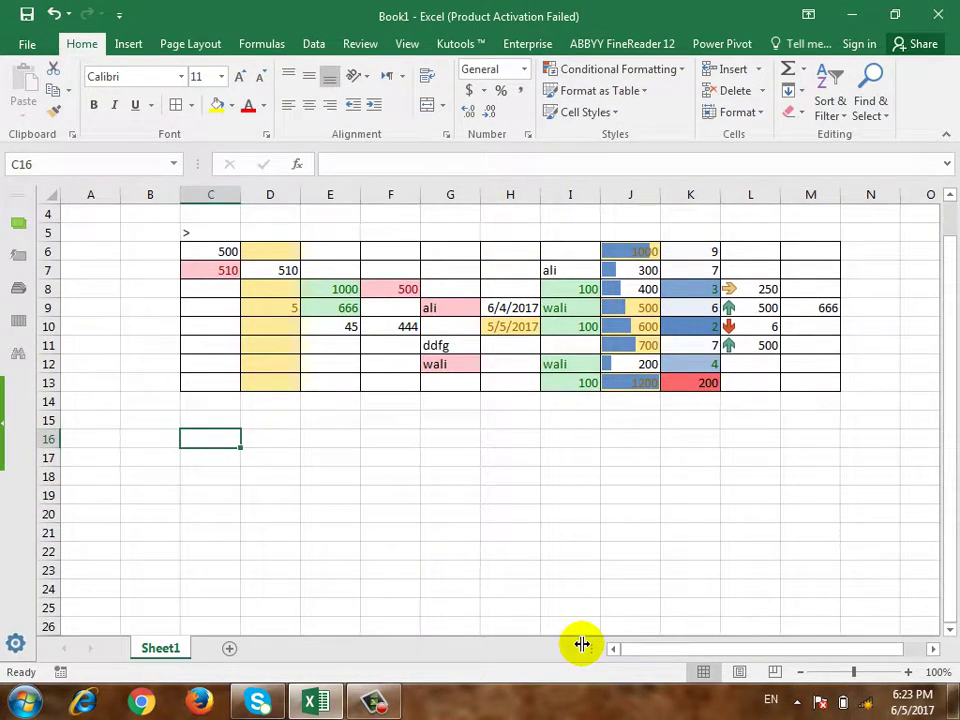
{"action": "type", "text": "name"}
{"action": "key", "text": "BackSpace"}
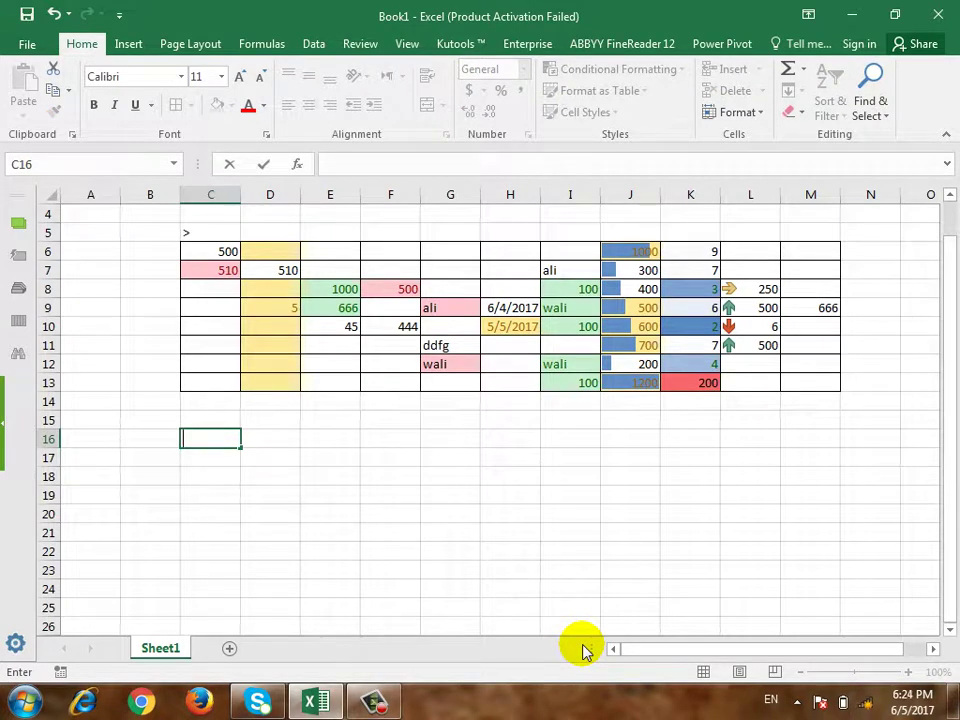
{"action": "type", "text": "Name"}
{"action": "key", "text": "Tab"}
{"action": "type", "text": "wo"}
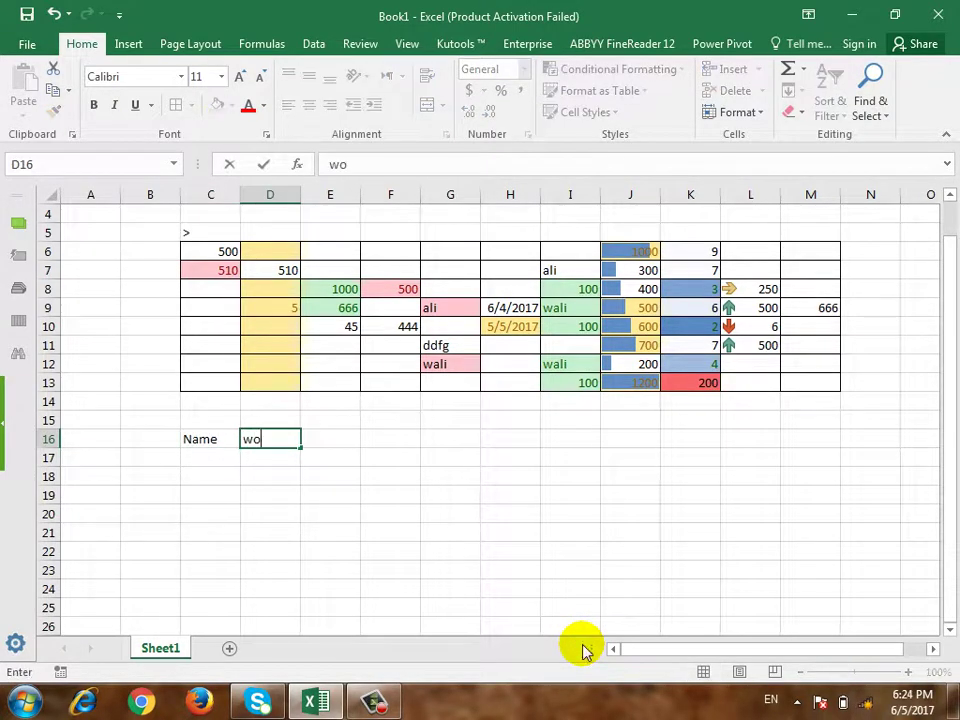
{"action": "type", "text": "rd"}
{"action": "key", "text": "Tab"}
{"action": "type", "text": "excel"}
{"action": "key", "text": "Return"}
{"action": "key", "text": "Return"}
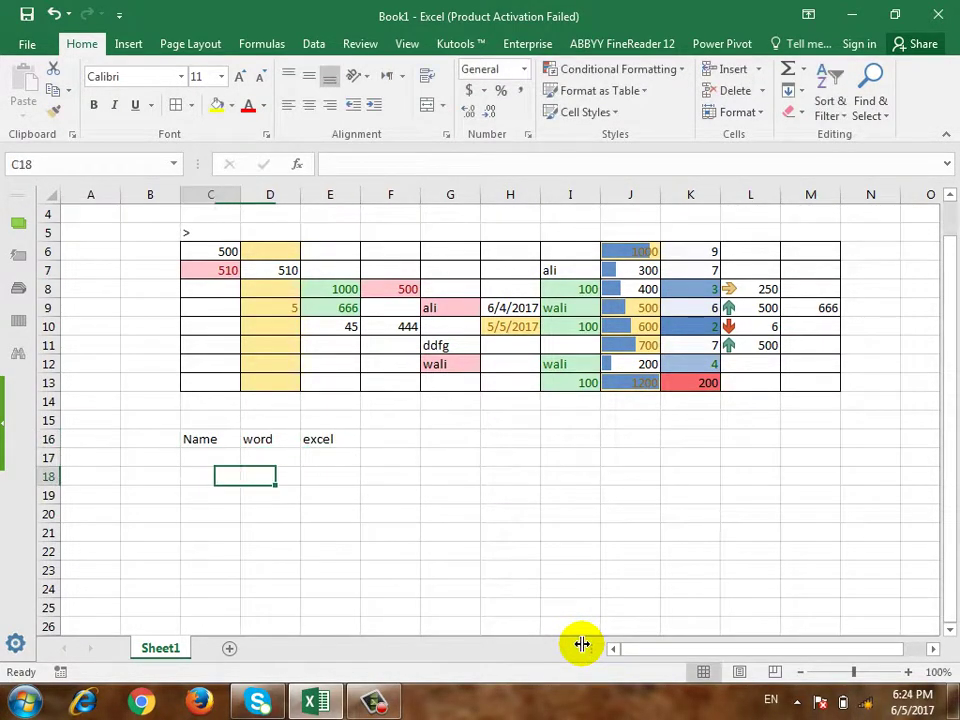
Fill C17:C18 with two sample first names, with word scores 44 and 55 and excel scores 55 and 44
{"action": "type", "text": "ali"}
{"action": "key", "text": "Return"}
{"action": "type", "text": "w"}
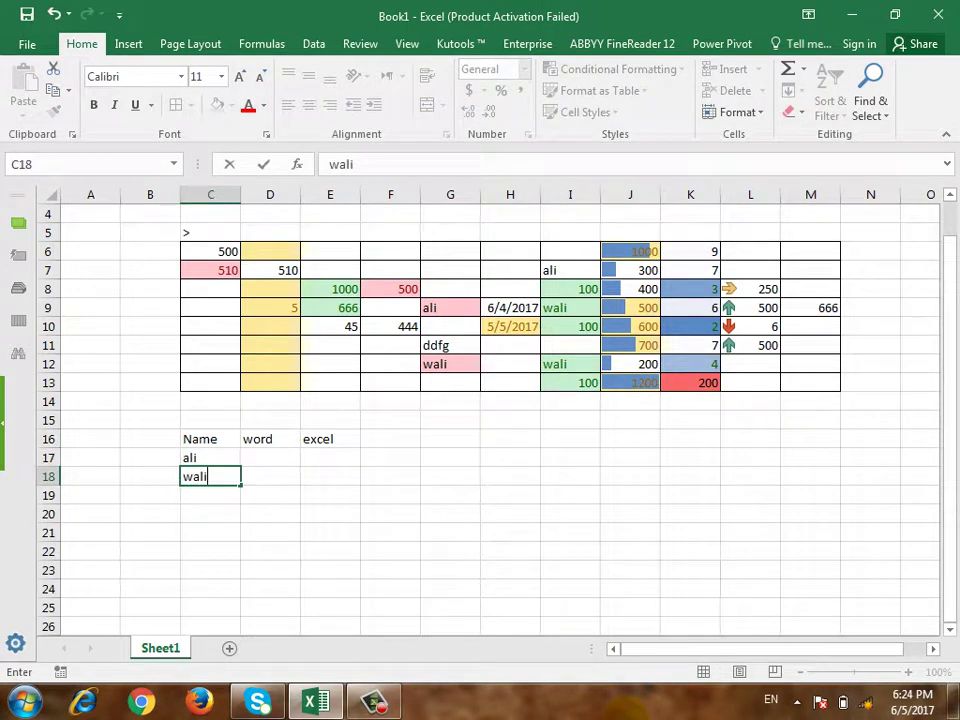
{"action": "key", "text": "Tab"}
{"action": "type", "text": "55"}
{"action": "key", "text": "Up"}
{"action": "type", "text": "44"}
{"action": "key", "text": "Right"}
{"action": "type", "text": "55"}
{"action": "key", "text": "Down"}
{"action": "type", "text": "44"}
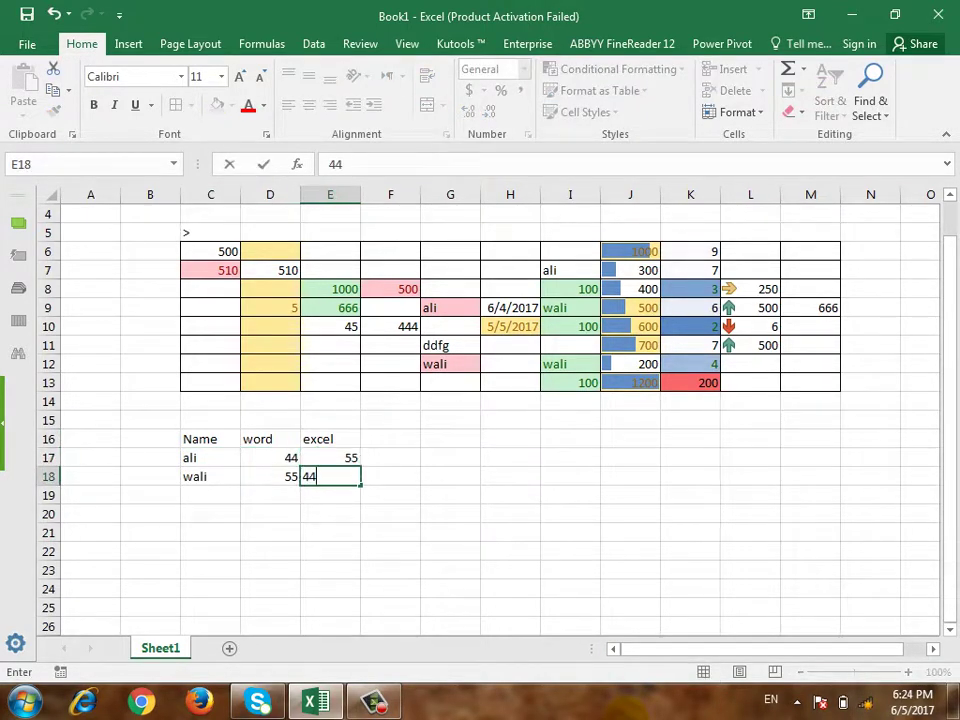
{"action": "key", "text": "Return"}
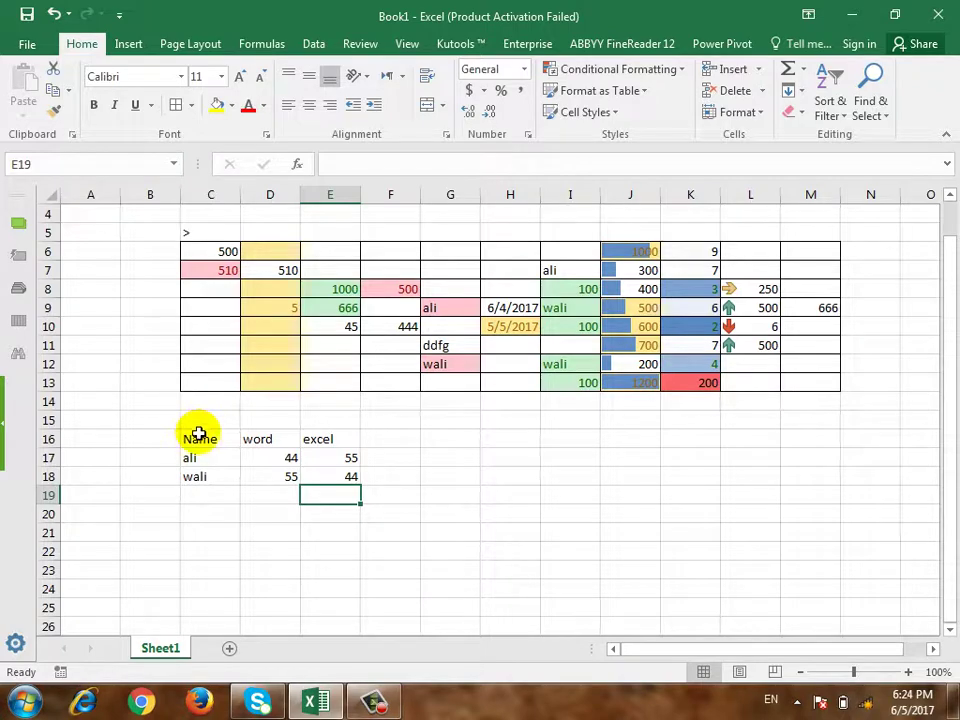
Format C16:E18 as a table with headers, using a blue medium table style with banded rows
{"action": "left_click_drag", "start_coordinate": [199, 433], "coordinate": [345, 478]}
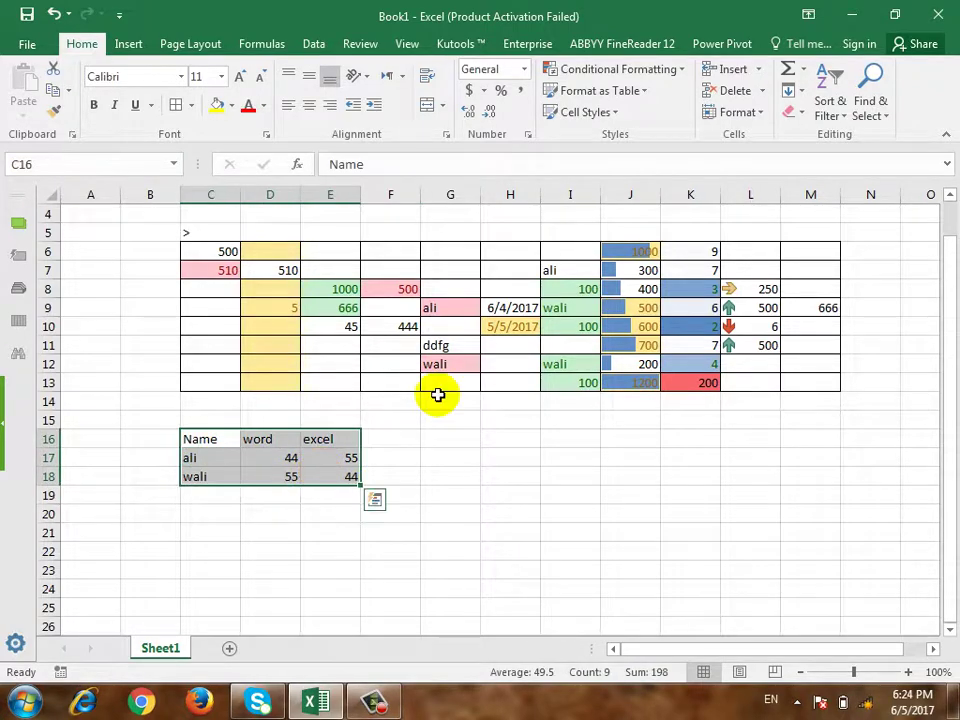
{"action": "left_click", "coordinate": [645, 90]}
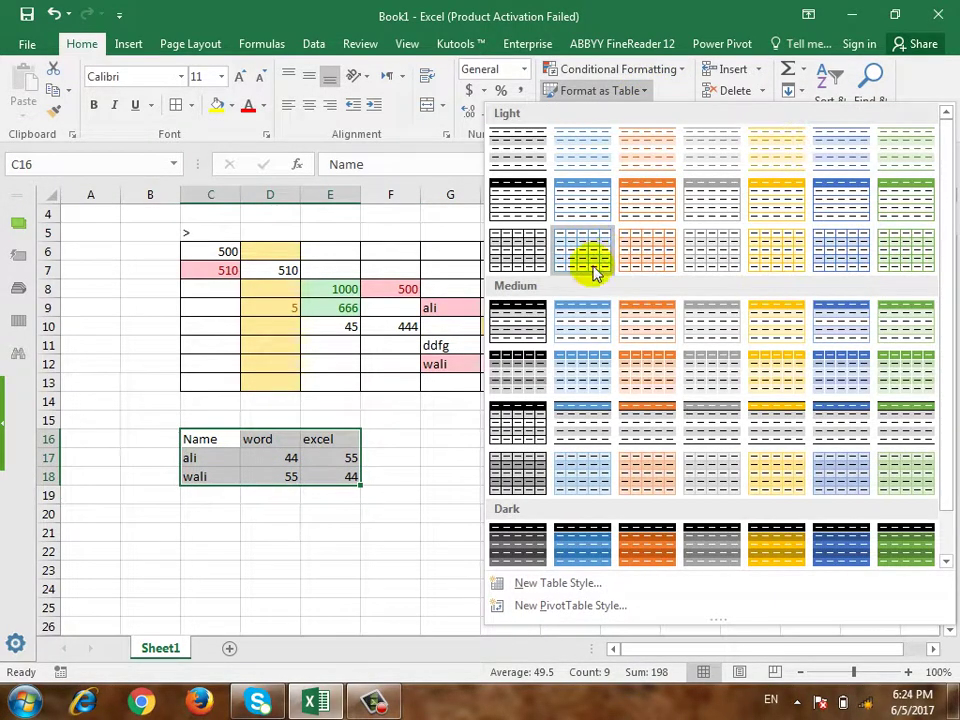
{"action": "left_click", "coordinate": [578, 366]}
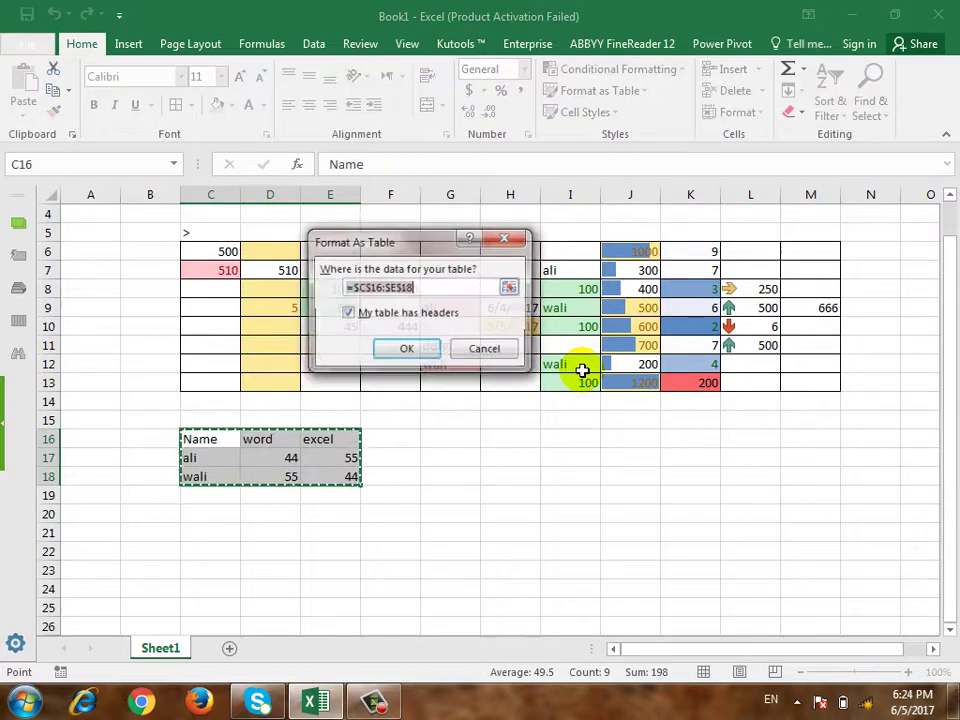
{"action": "left_click", "coordinate": [510, 288]}
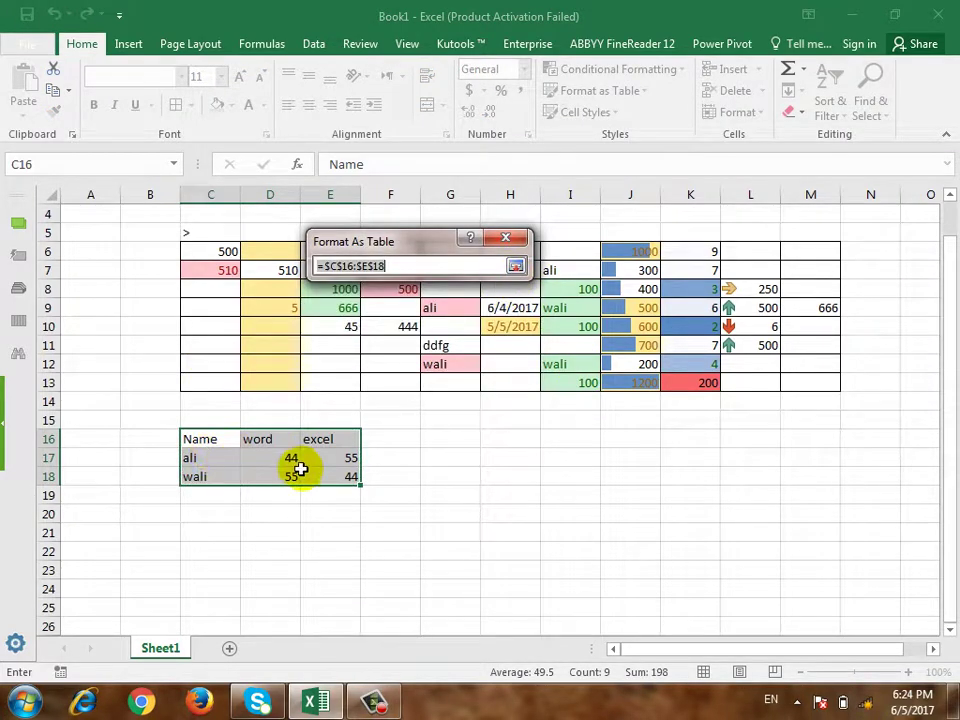
{"action": "left_click", "coordinate": [516, 267]}
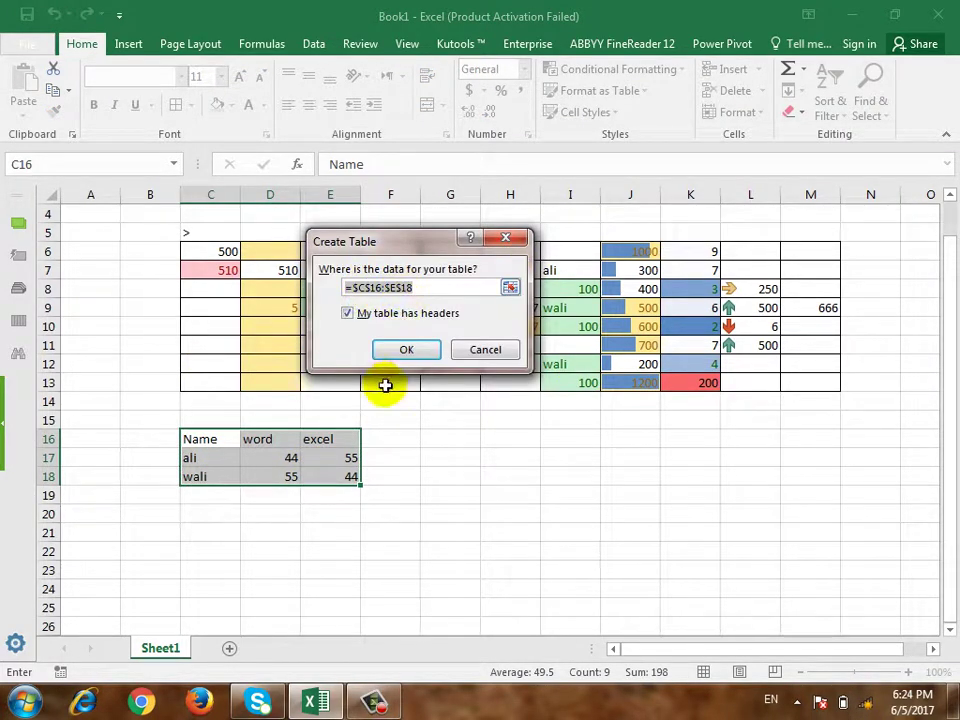
{"action": "left_click", "coordinate": [405, 350]}
{"action": "left_click", "coordinate": [438, 471]}
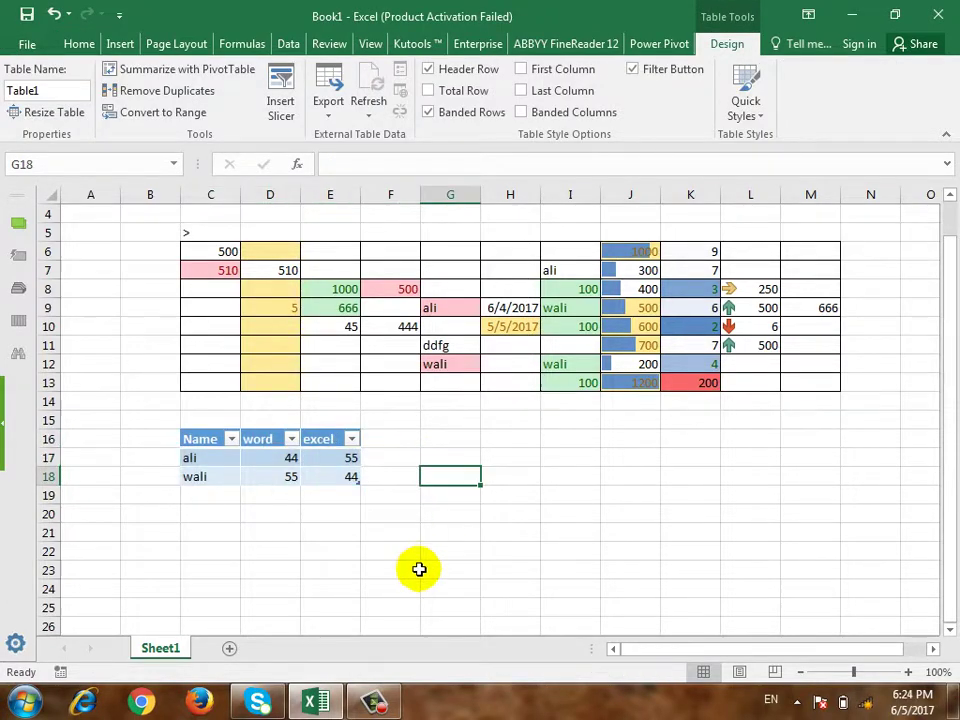
Filter the table's Name column to hide the second name, and restore all names
{"action": "left_click", "coordinate": [231, 440]}
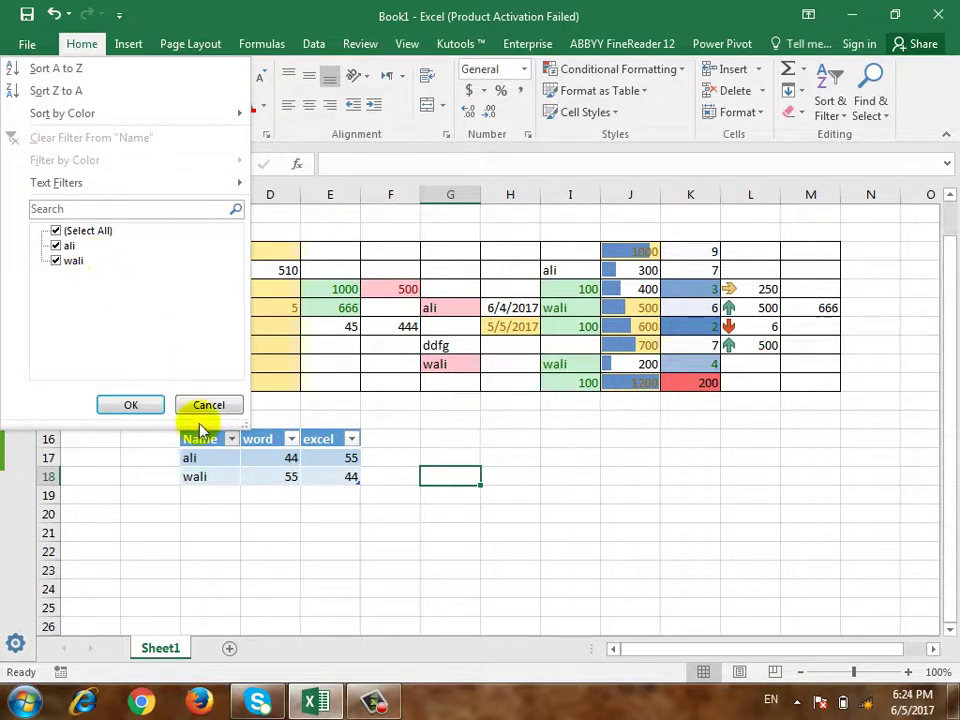
{"action": "left_click", "coordinate": [55, 261]}
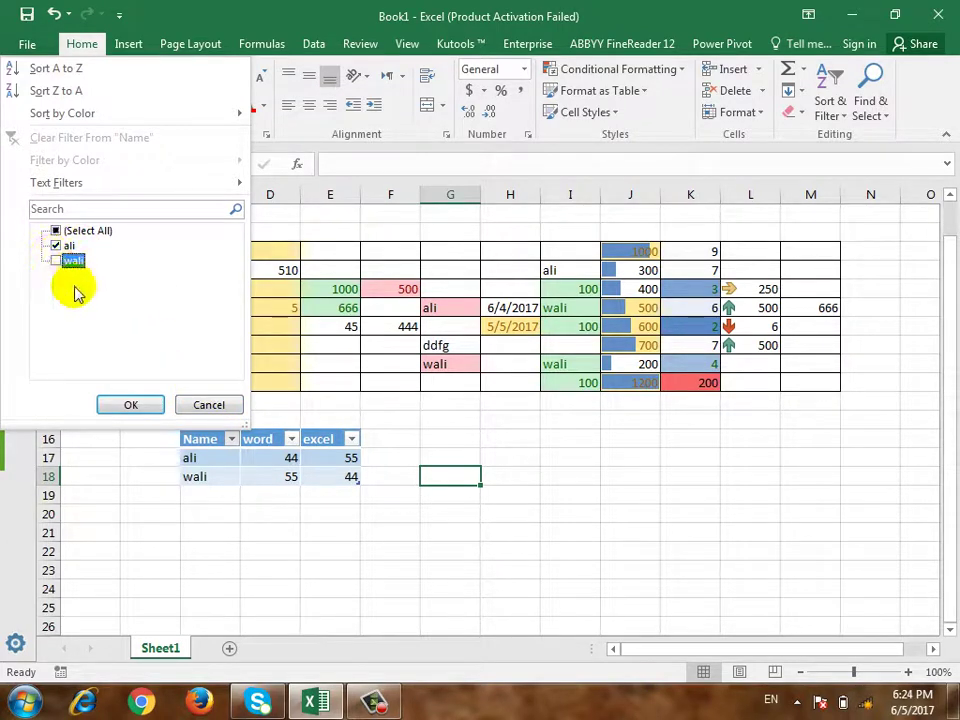
{"action": "left_click", "coordinate": [129, 405]}
{"action": "left_click", "coordinate": [231, 440]}
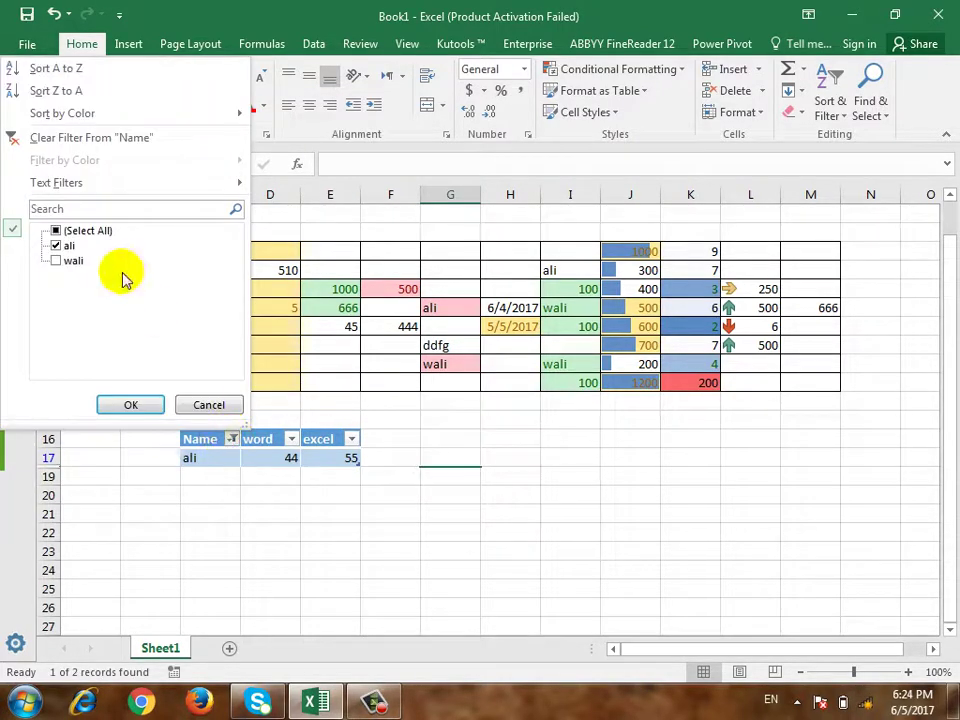
{"action": "left_click", "coordinate": [157, 405]}
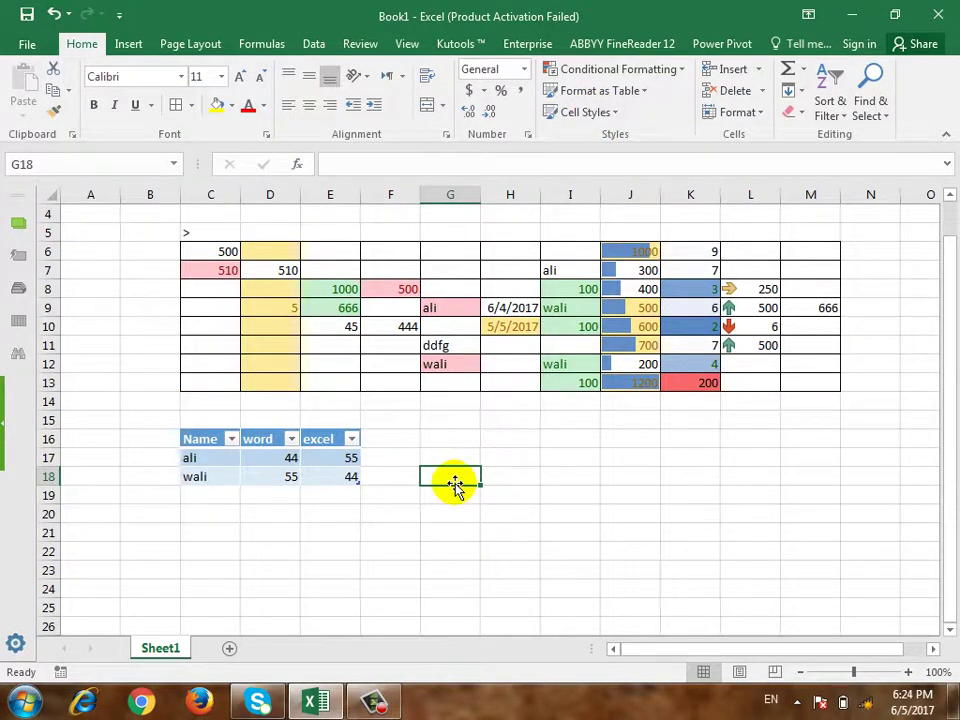
Enter "name" in H17 and apply the Accent5 cell style to that cell
{"action": "left_click", "coordinate": [449, 433]}
{"action": "left_click", "coordinate": [441, 420]}
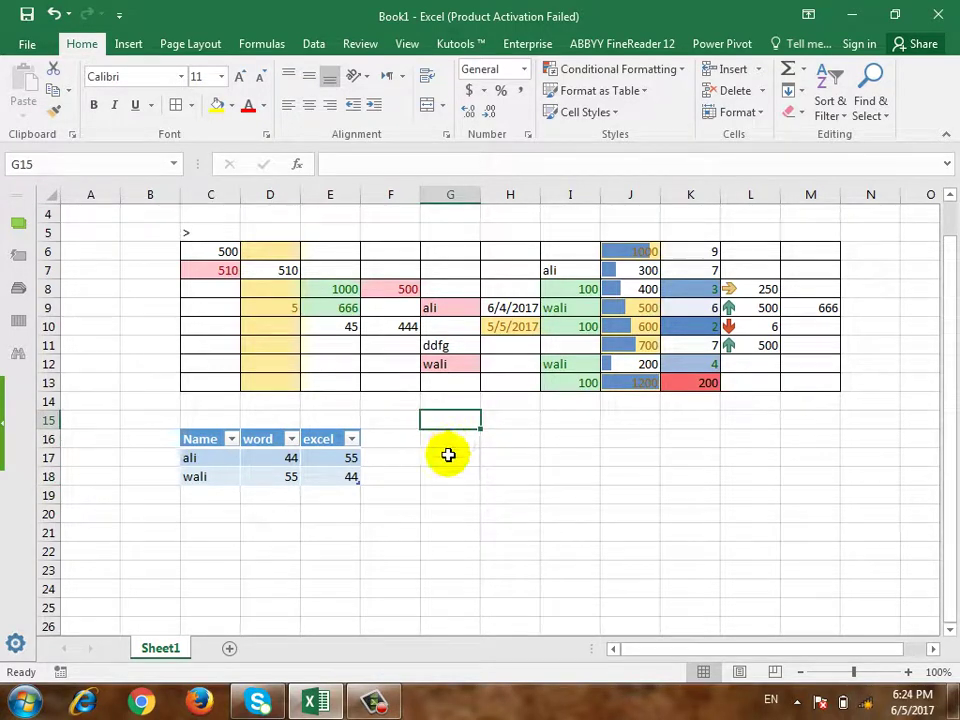
{"action": "left_click", "coordinate": [448, 454]}
{"action": "left_click", "coordinate": [515, 464]}
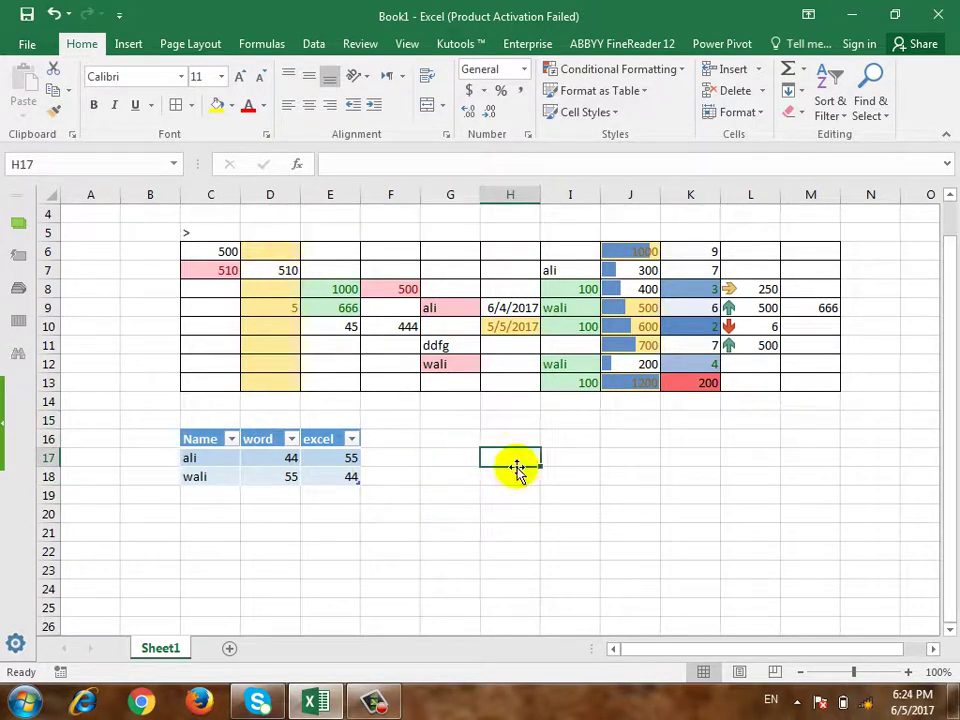
{"action": "type", "text": "name"}
{"action": "left_click", "coordinate": [514, 463]}
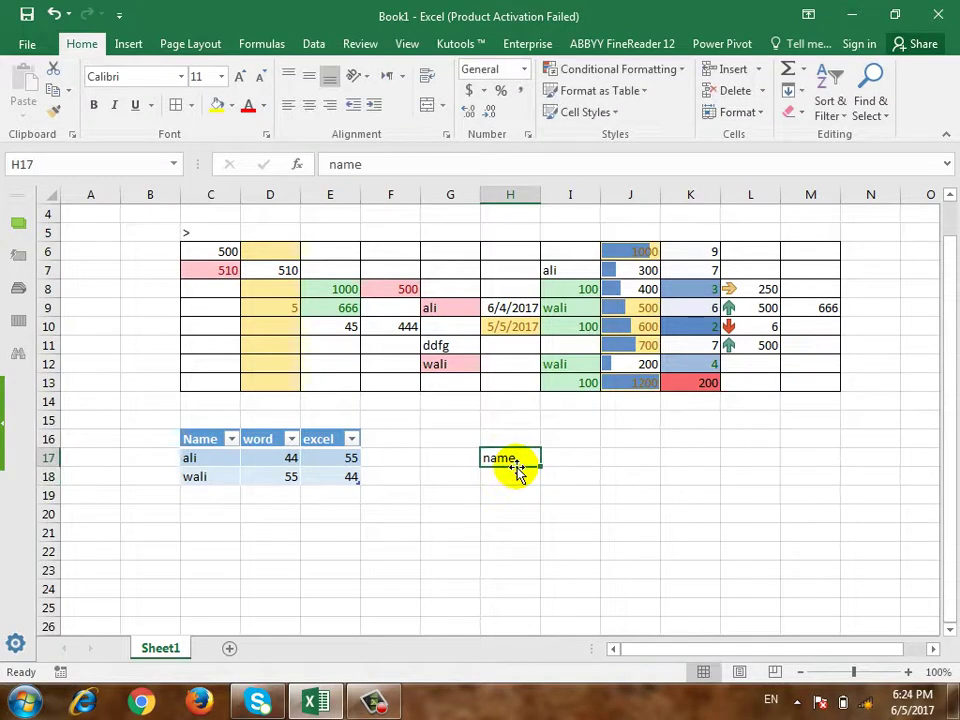
{"action": "left_click", "coordinate": [600, 112]}
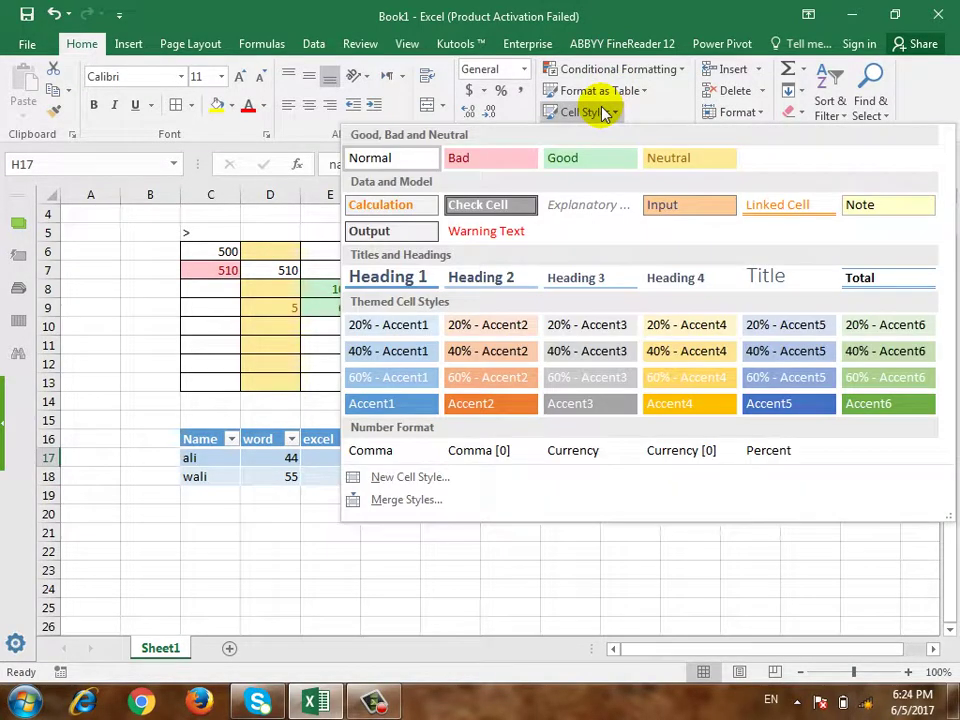
{"action": "left_click", "coordinate": [818, 407]}
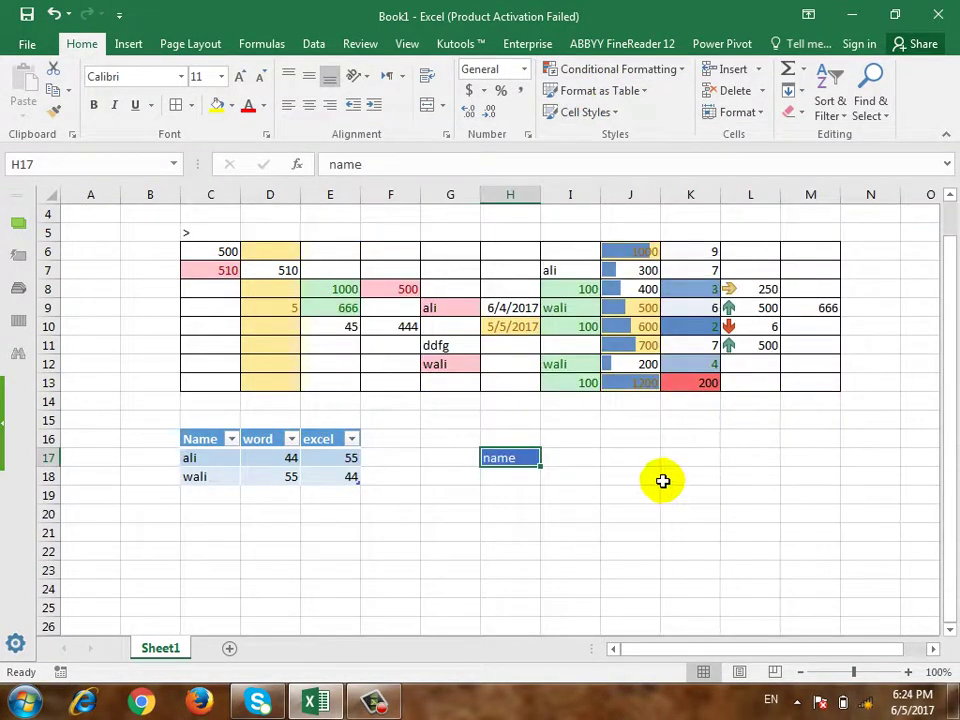
Apply the Input cell style to the "name" cell H17
{"action": "left_click", "coordinate": [610, 114]}
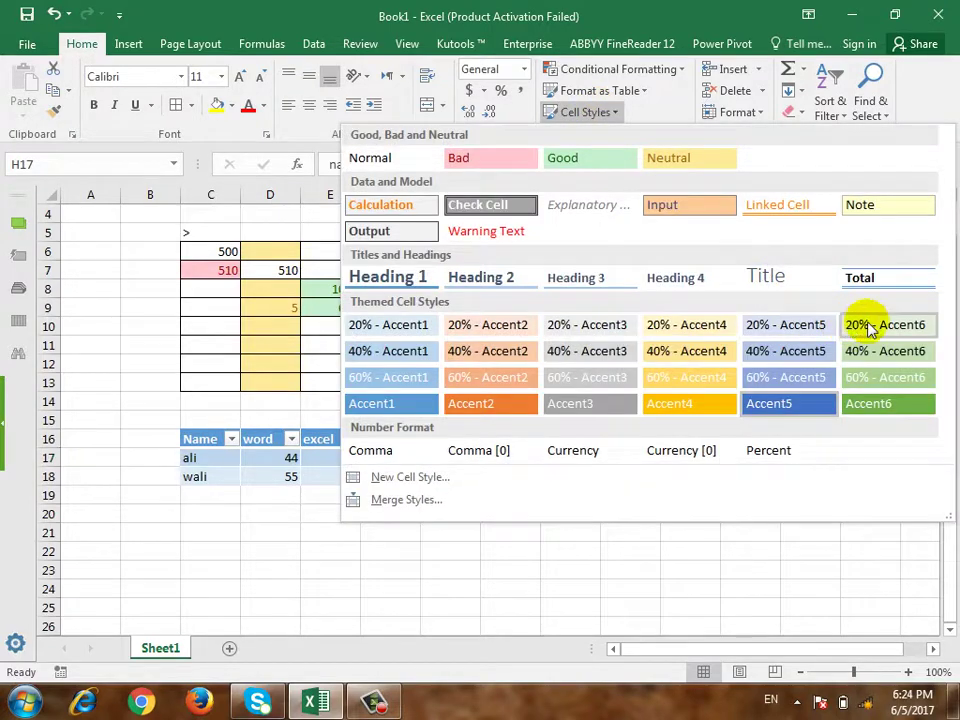
{"action": "left_click", "coordinate": [737, 207]}
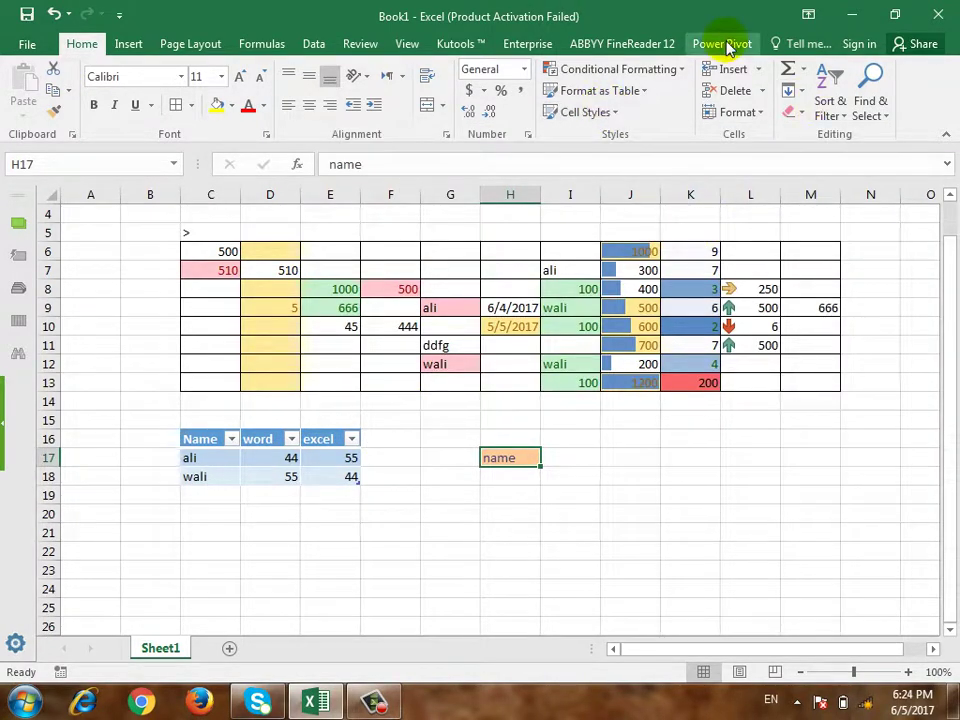
{"action": "left_click", "coordinate": [486, 362]}
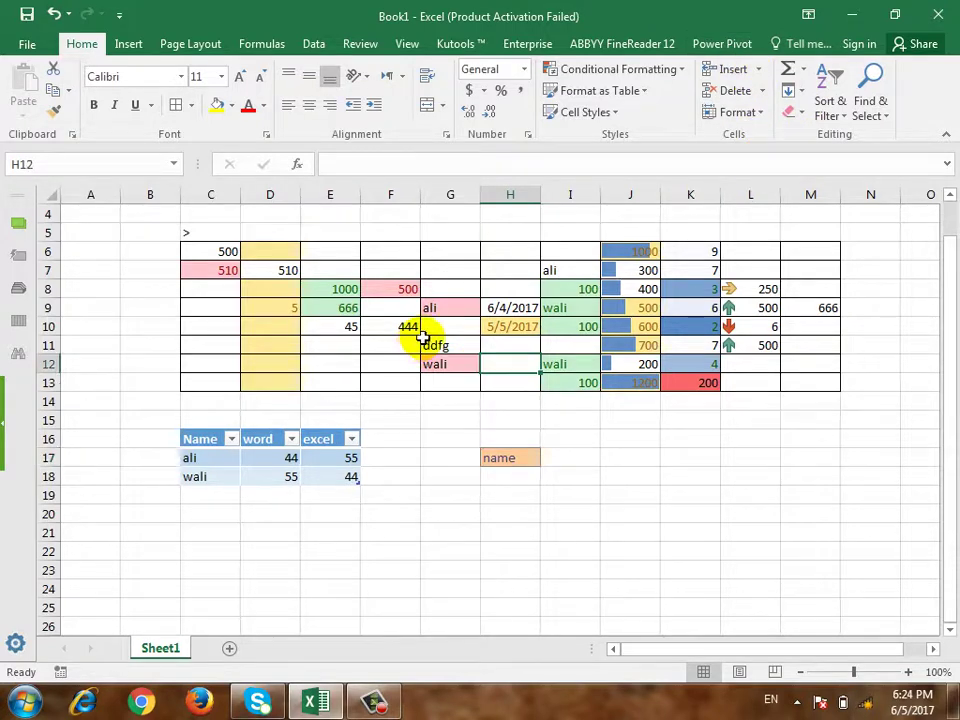
Enter "name" in cell H6
{"action": "scroll", "coordinate": [476, 315], "scroll_direction": "up", "scroll_amount": 1}
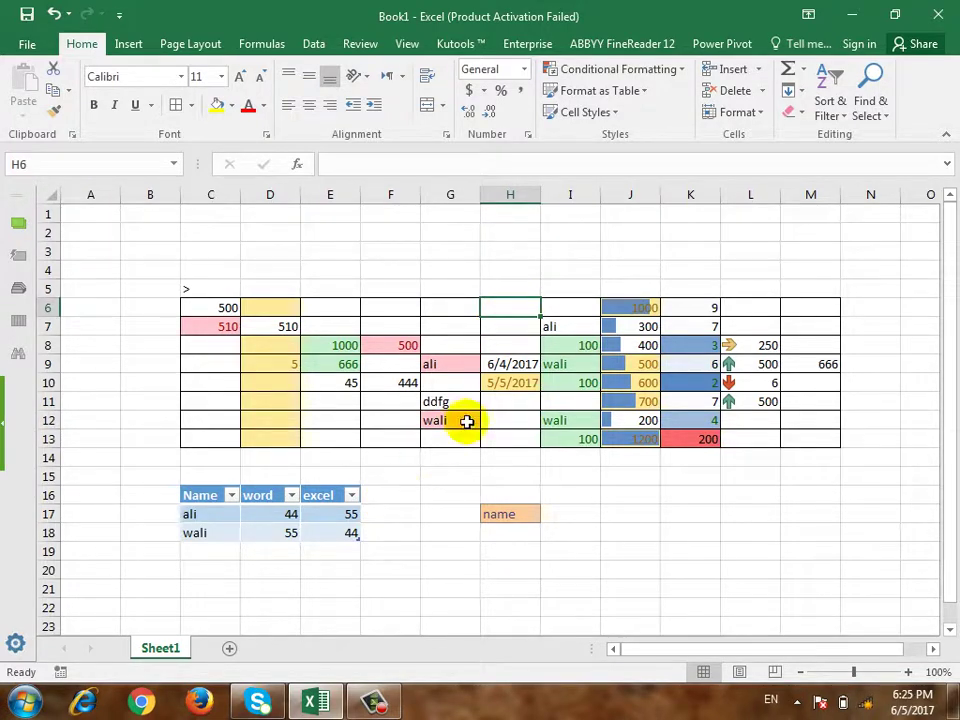
{"action": "type", "text": "name"}
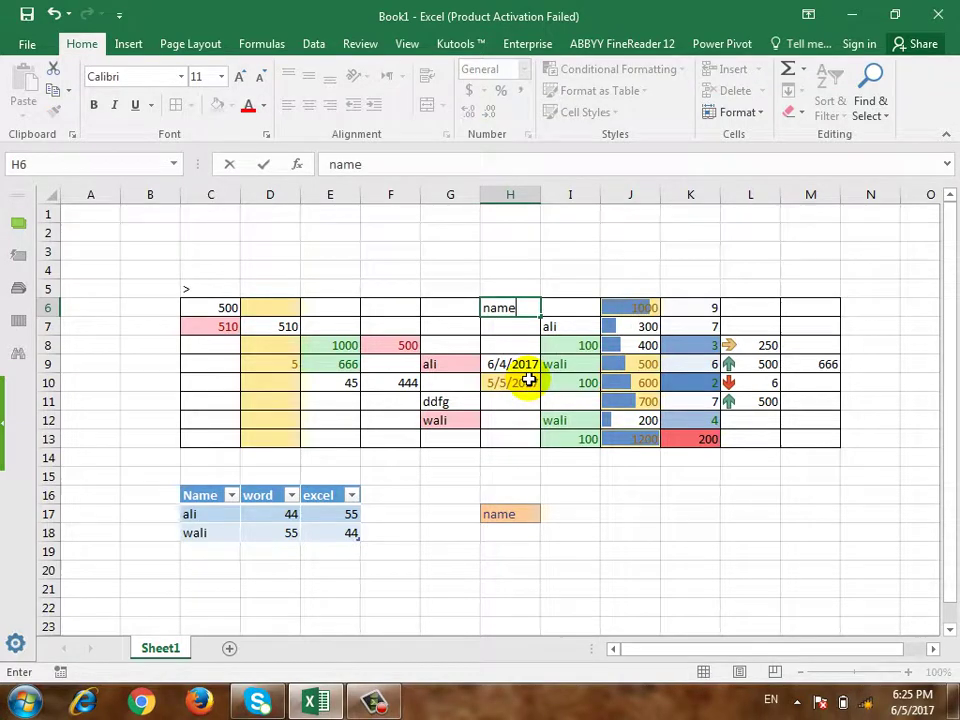
{"action": "key", "text": "Return"}
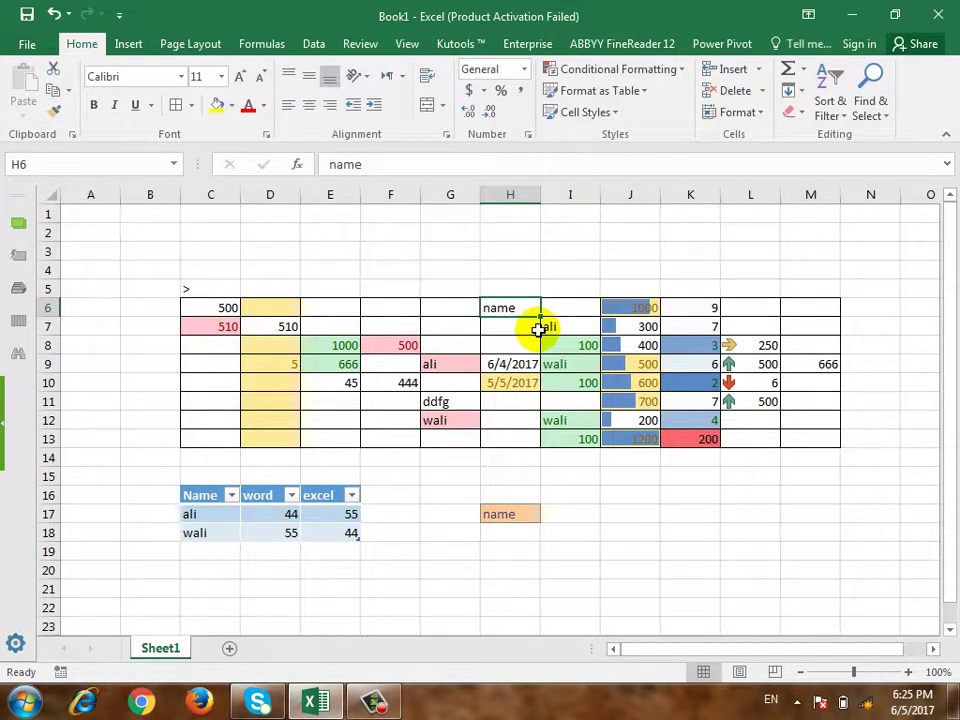
Insert a cell at H6 with the existing cells shifted right, and undo the insertion
{"action": "left_click", "coordinate": [760, 71]}
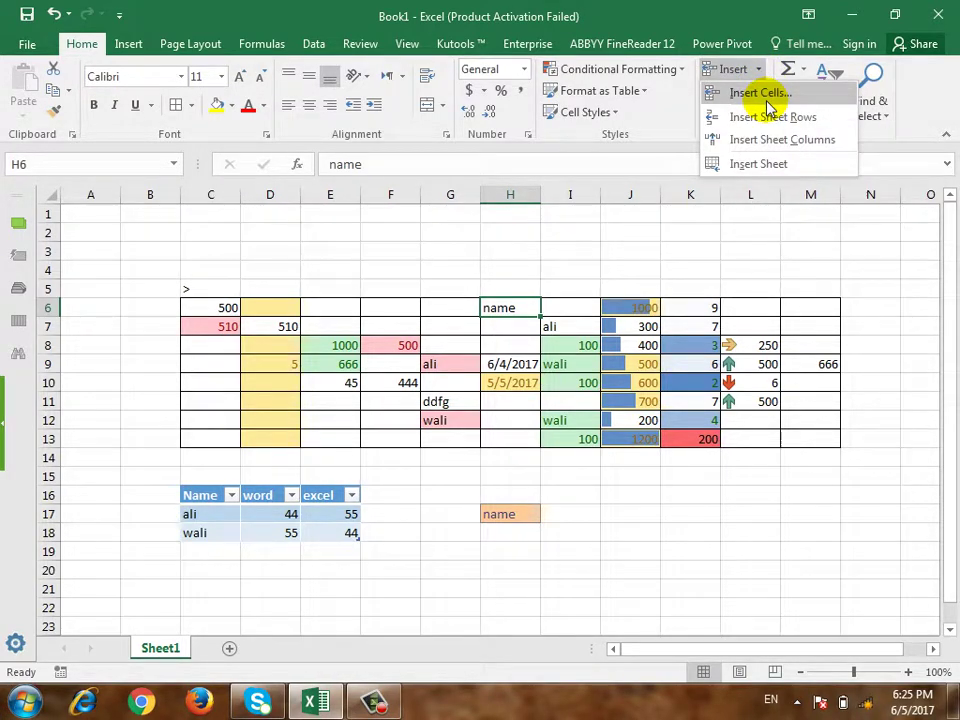
{"action": "left_click", "coordinate": [766, 94]}
{"action": "left_click_drag", "start_coordinate": [395, 238], "coordinate": [230, 240]}
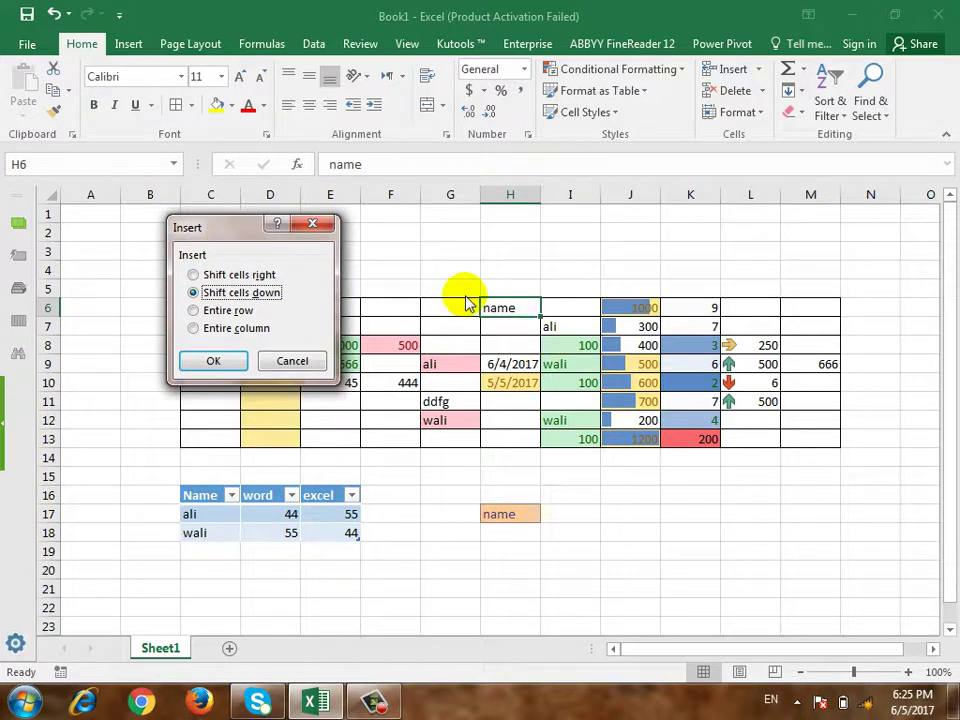
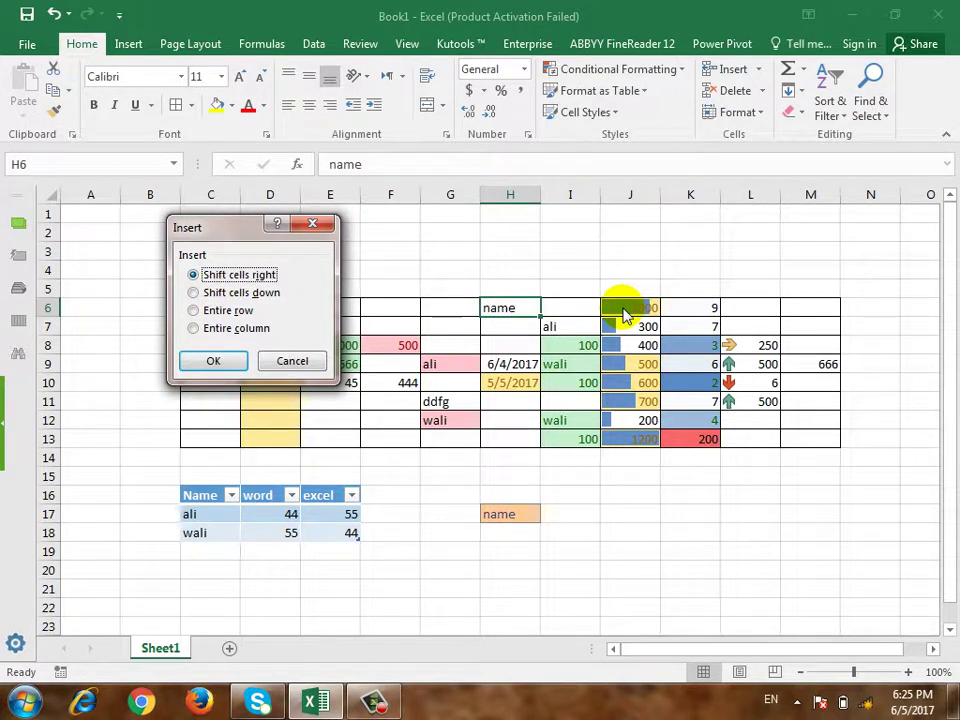
{"action": "left_click", "coordinate": [243, 365]}
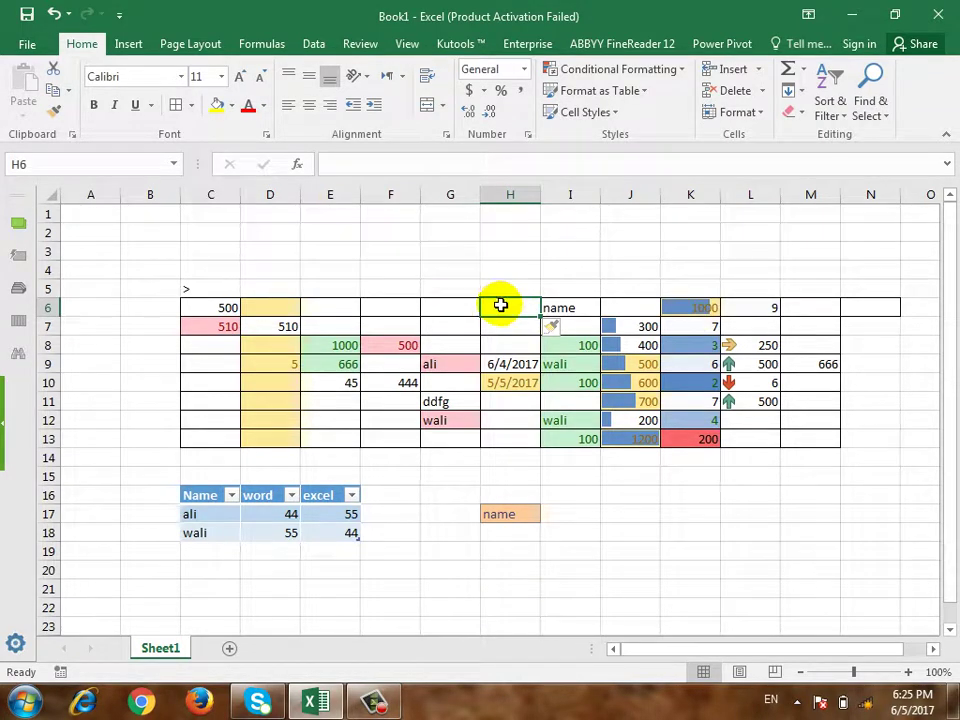
{"action": "key", "text": "ctrl+z"}
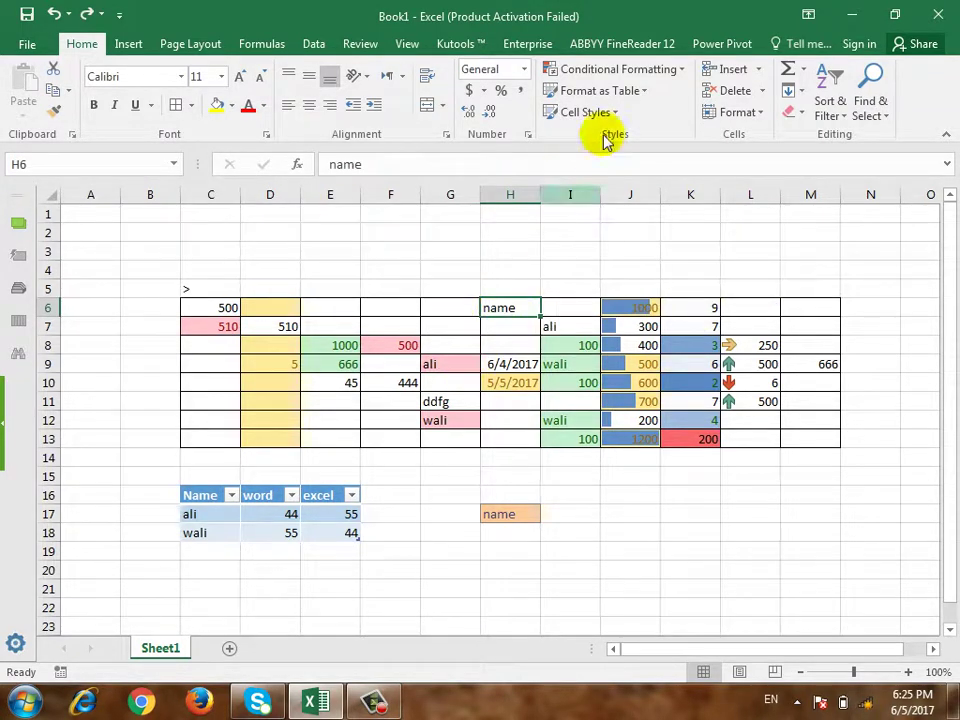
Insert an entire row at H6 using the Insert Cells options, and undo the insertion
{"action": "left_click", "coordinate": [757, 72]}
{"action": "left_click", "coordinate": [760, 92]}
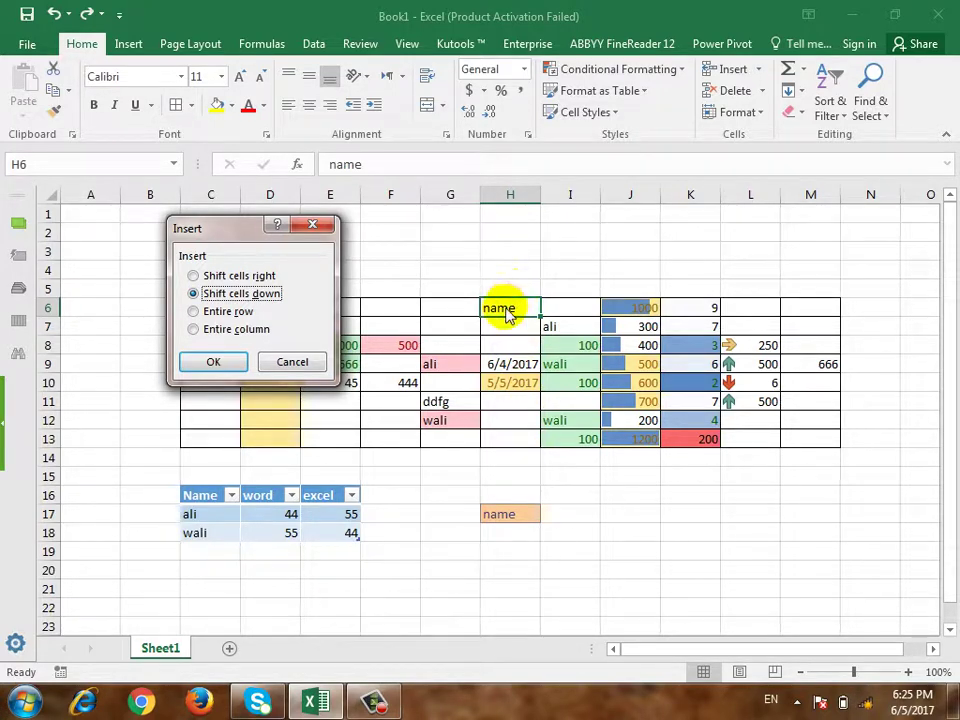
{"action": "left_click", "coordinate": [240, 312]}
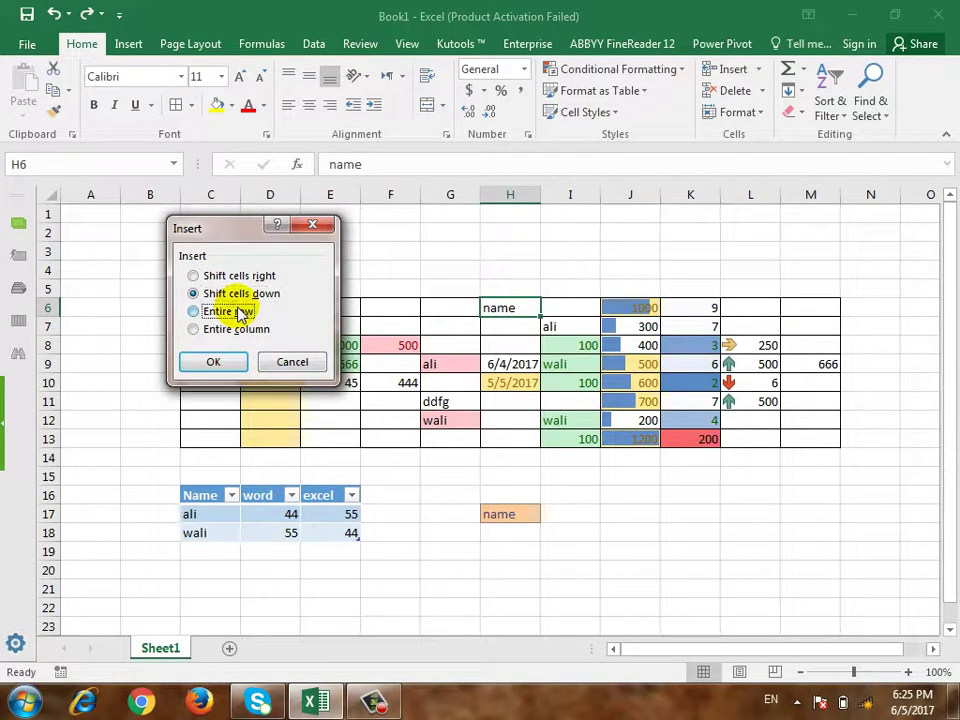
{"action": "left_click", "coordinate": [226, 362]}
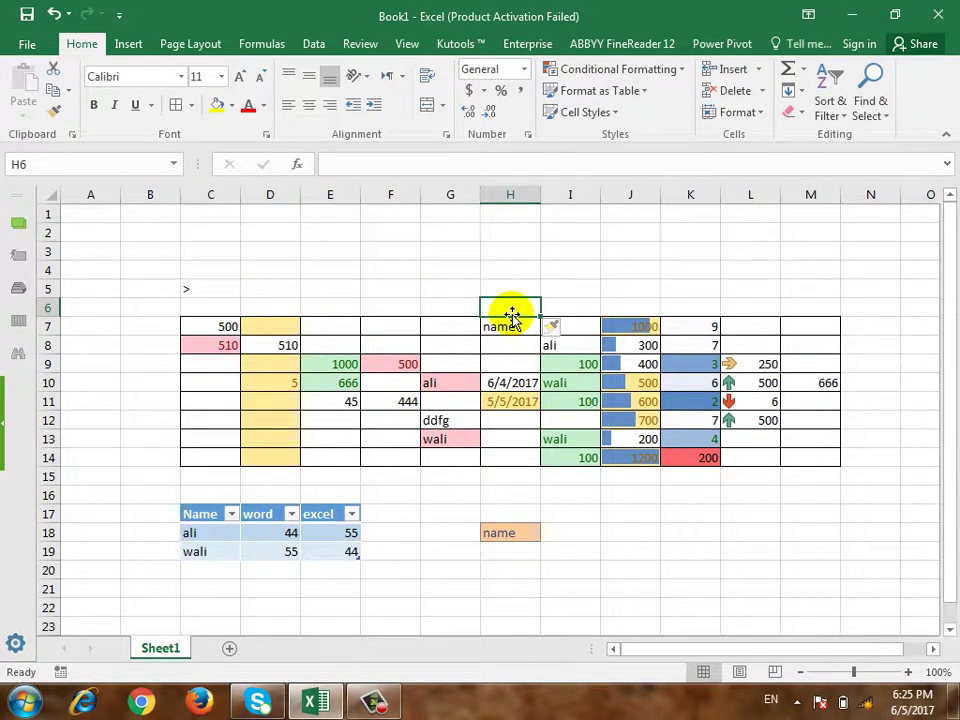
{"action": "key", "text": "ctrl+z"}
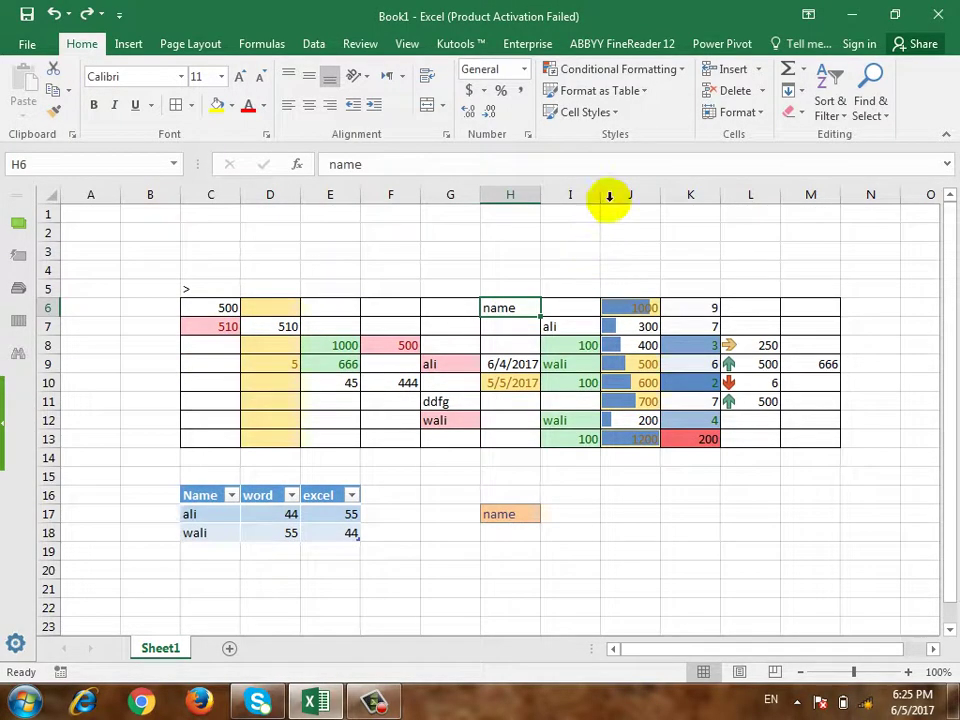
Insert a sheet column at column H twice, undoing the insertion each time
{"action": "left_click", "coordinate": [766, 72]}
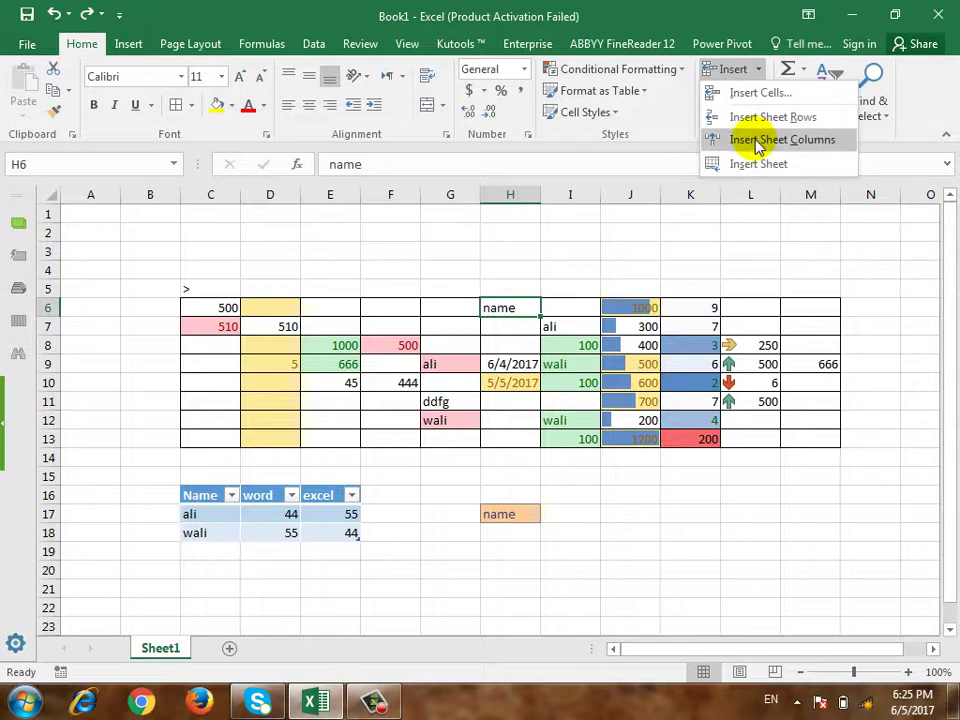
{"action": "left_click", "coordinate": [760, 136]}
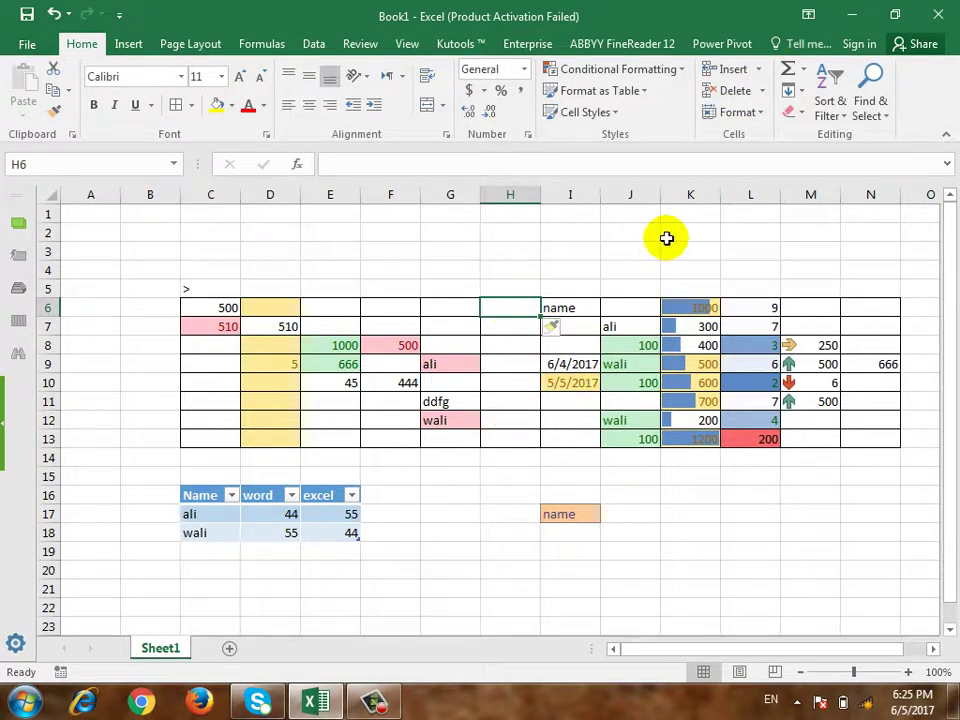
{"action": "key", "text": "ctrl+z"}
{"action": "left_click", "coordinate": [757, 72]}
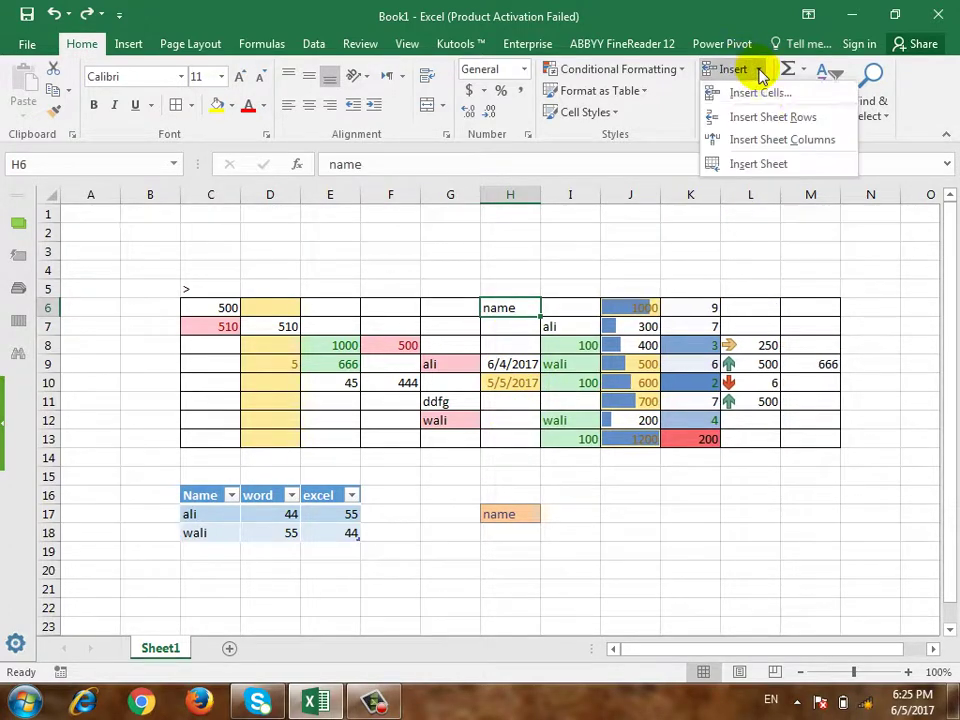
{"action": "left_click", "coordinate": [790, 140]}
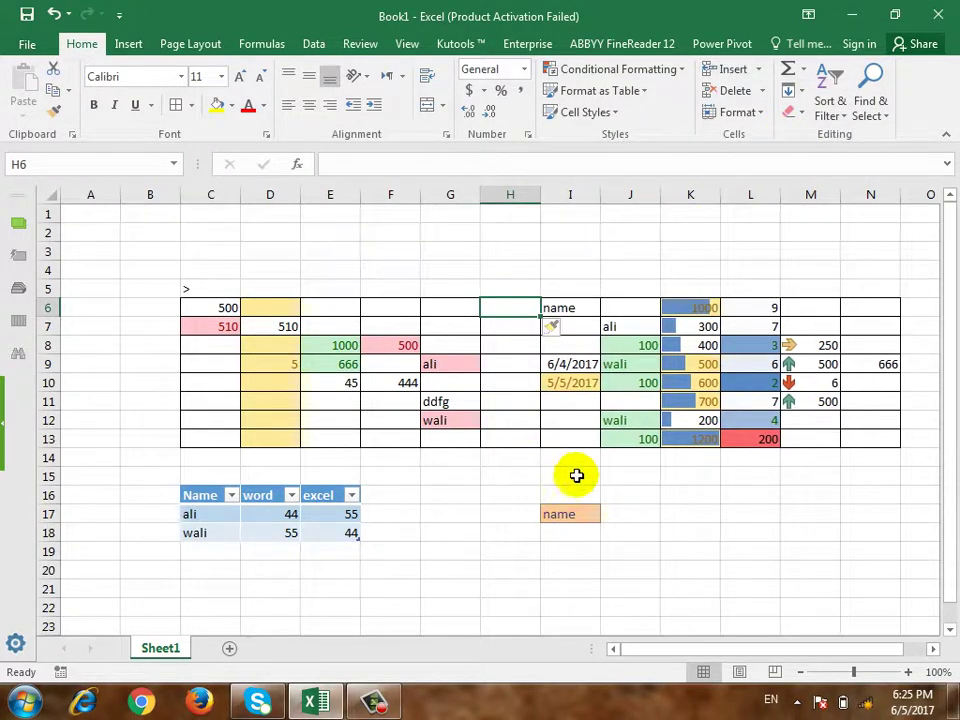
{"action": "key", "text": "ctrl+z"}
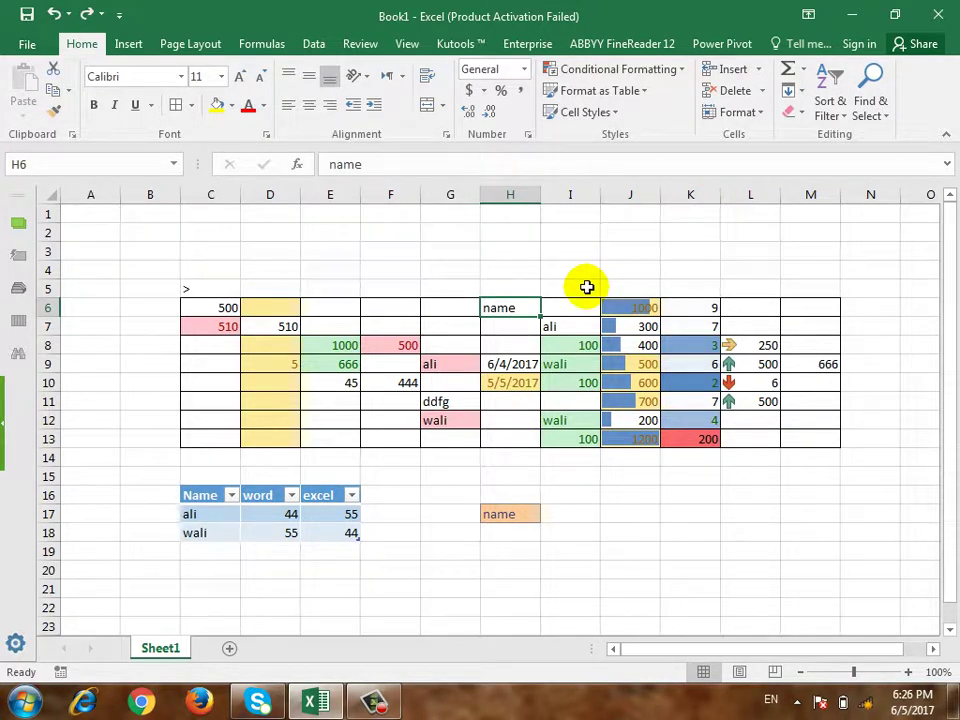
Insert a new worksheet before Sheet1 and return to Sheet1
{"action": "left_click", "coordinate": [752, 70]}
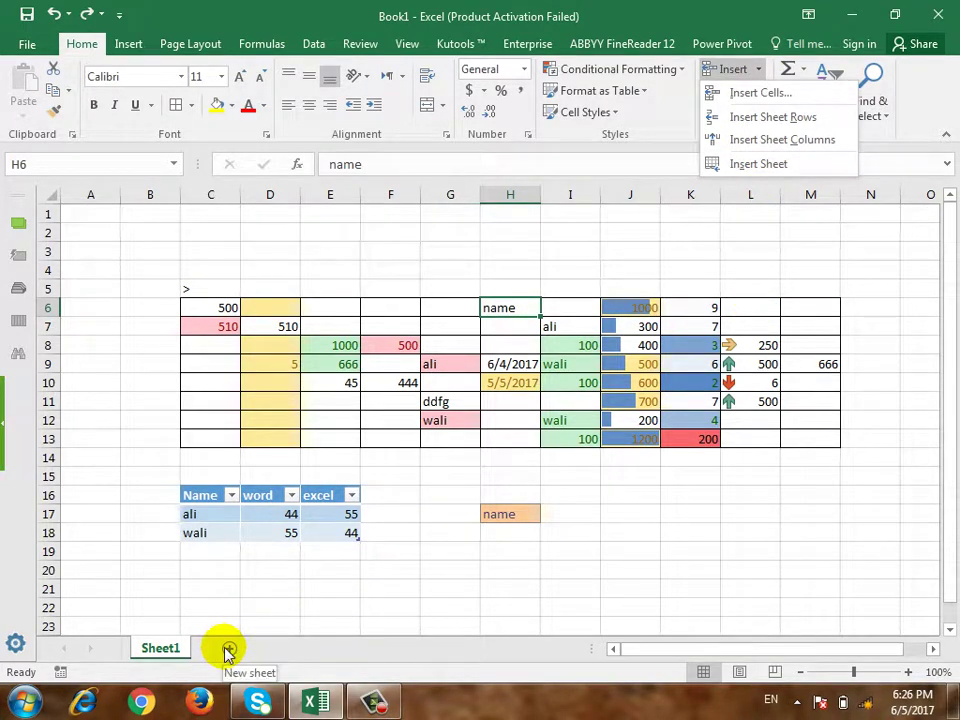
{"action": "left_click", "coordinate": [762, 165]}
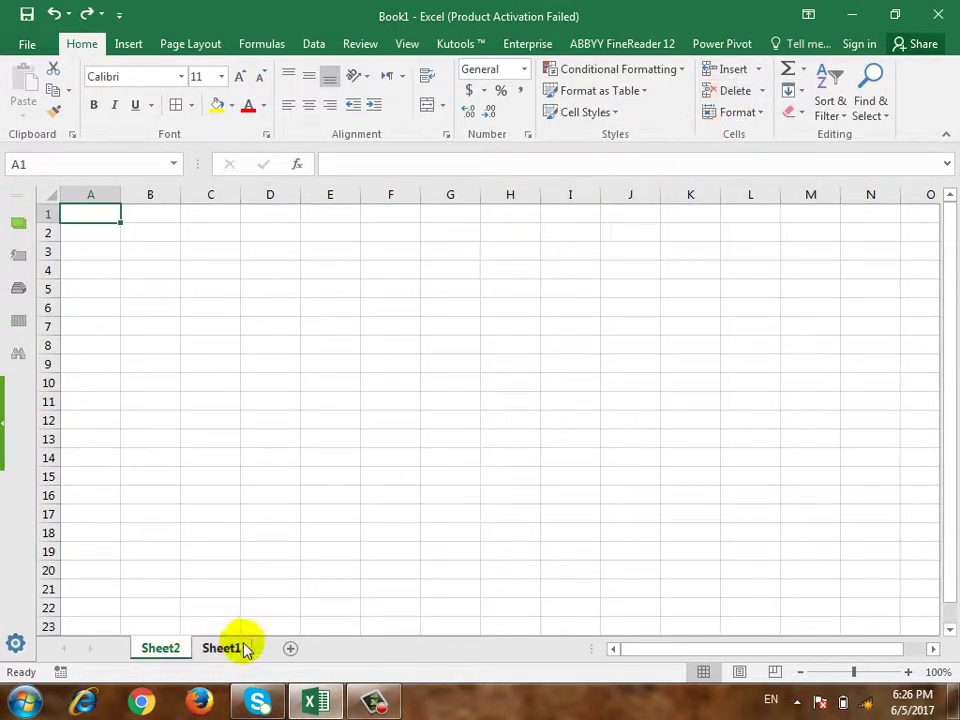
{"action": "left_click", "coordinate": [221, 648]}
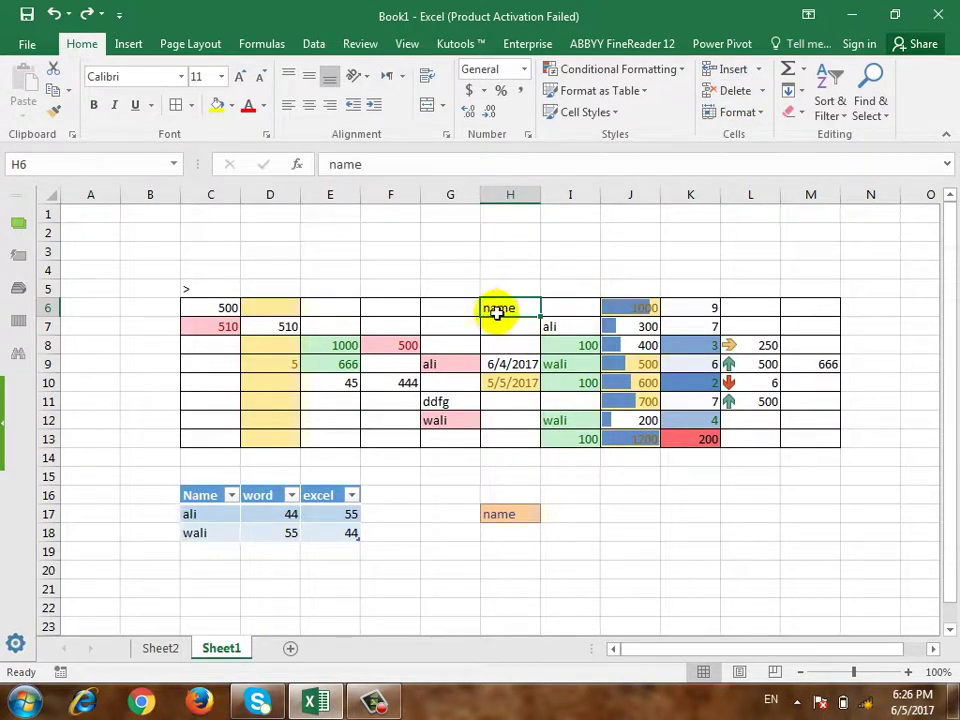
Delete cell H6 with the remaining cells shifted left, and undo the deletion
{"action": "left_click", "coordinate": [761, 91]}
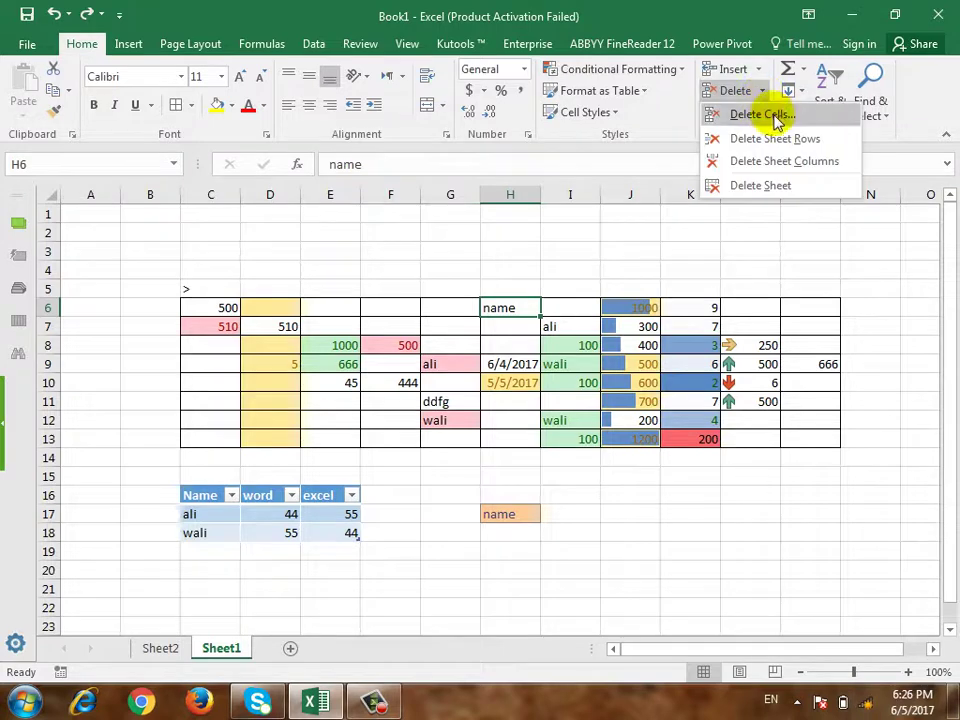
{"action": "left_click", "coordinate": [789, 117]}
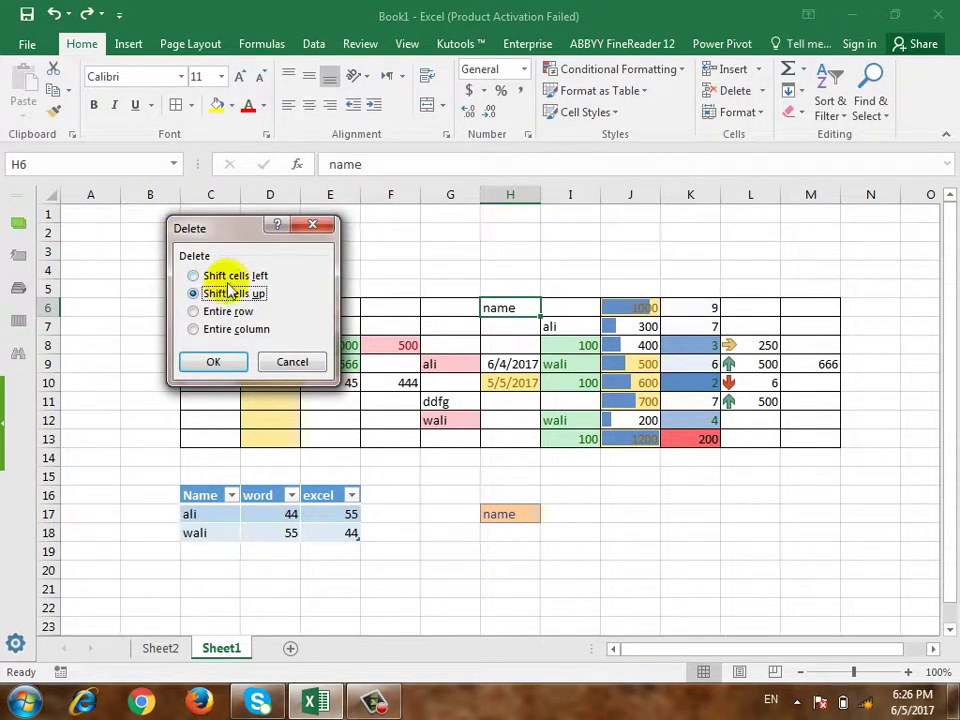
{"action": "left_click", "coordinate": [215, 276]}
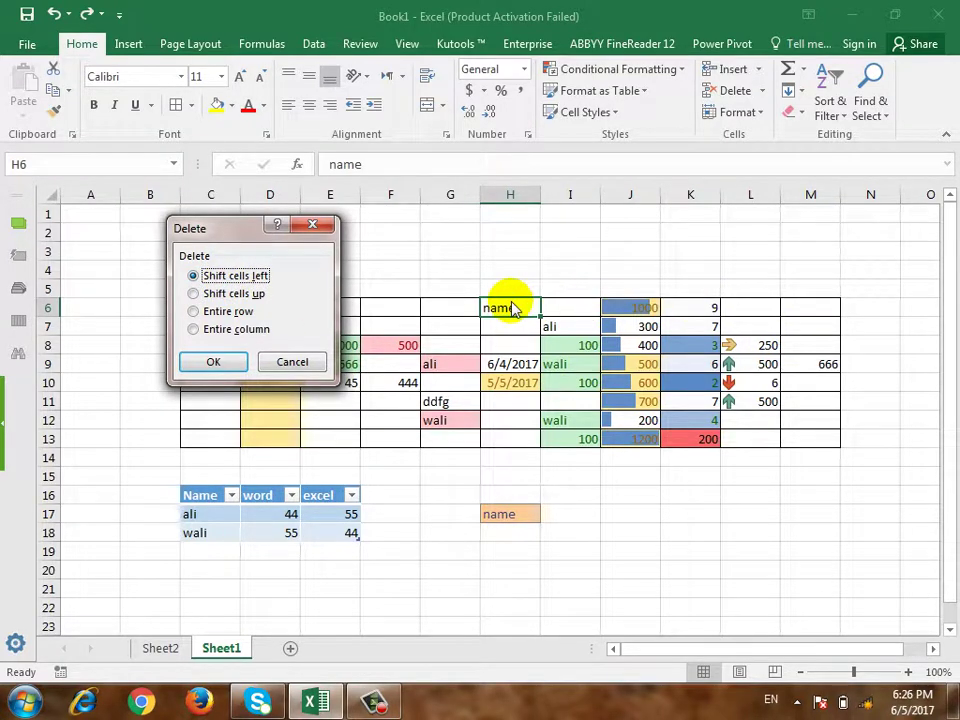
{"action": "left_click", "coordinate": [200, 364]}
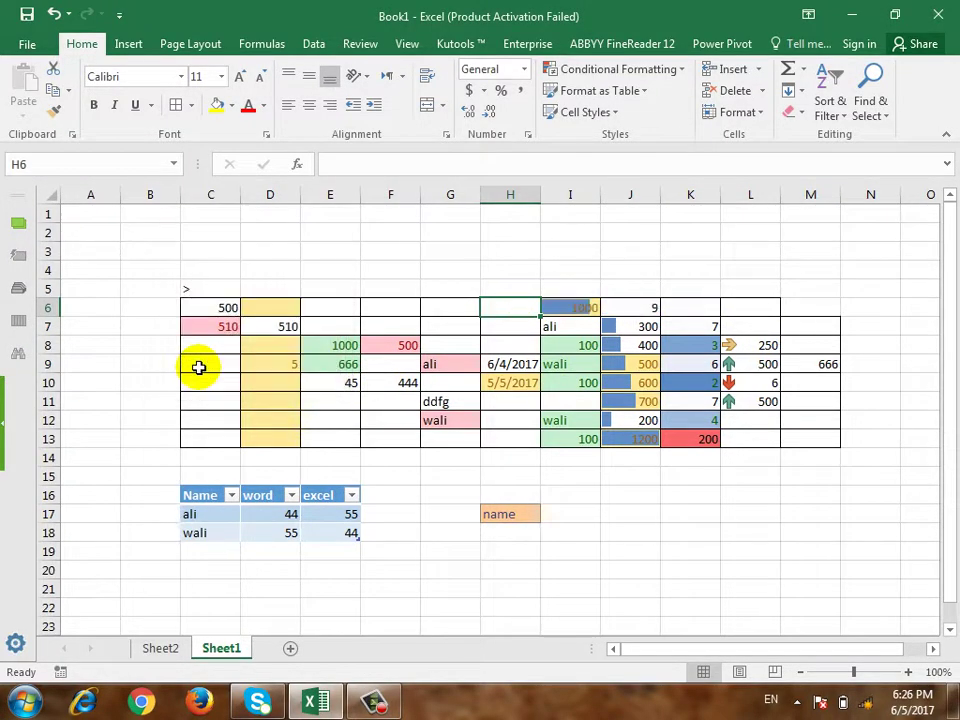
{"action": "key", "text": "ctrl+z"}
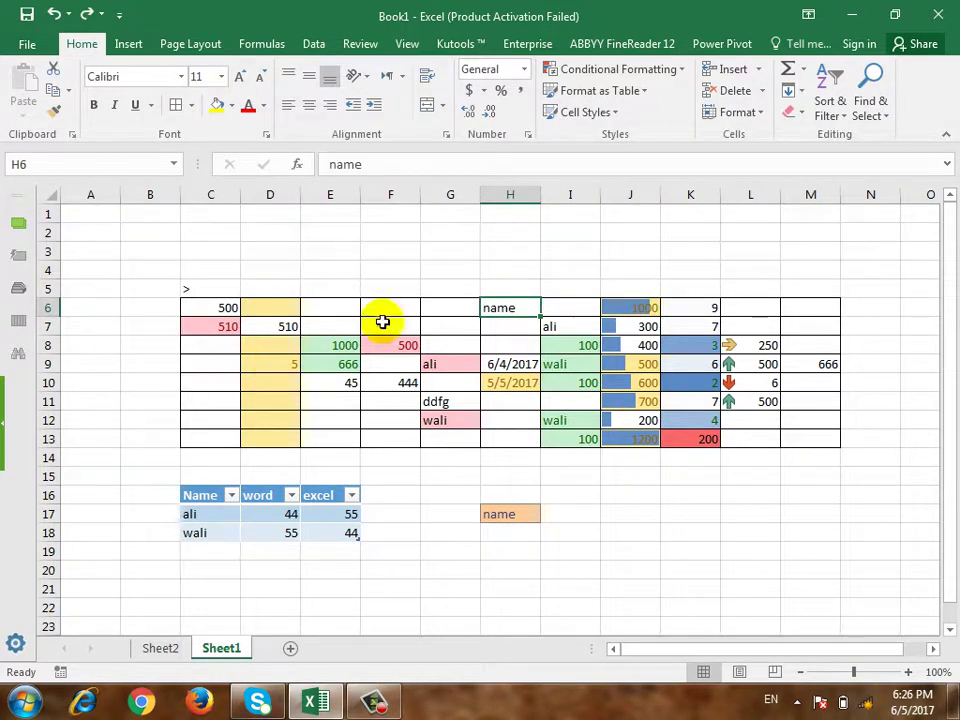
Delete cell H6 with the cells below shifted up, and undo the deletion
{"action": "left_click", "coordinate": [760, 91]}
{"action": "left_click", "coordinate": [754, 112]}
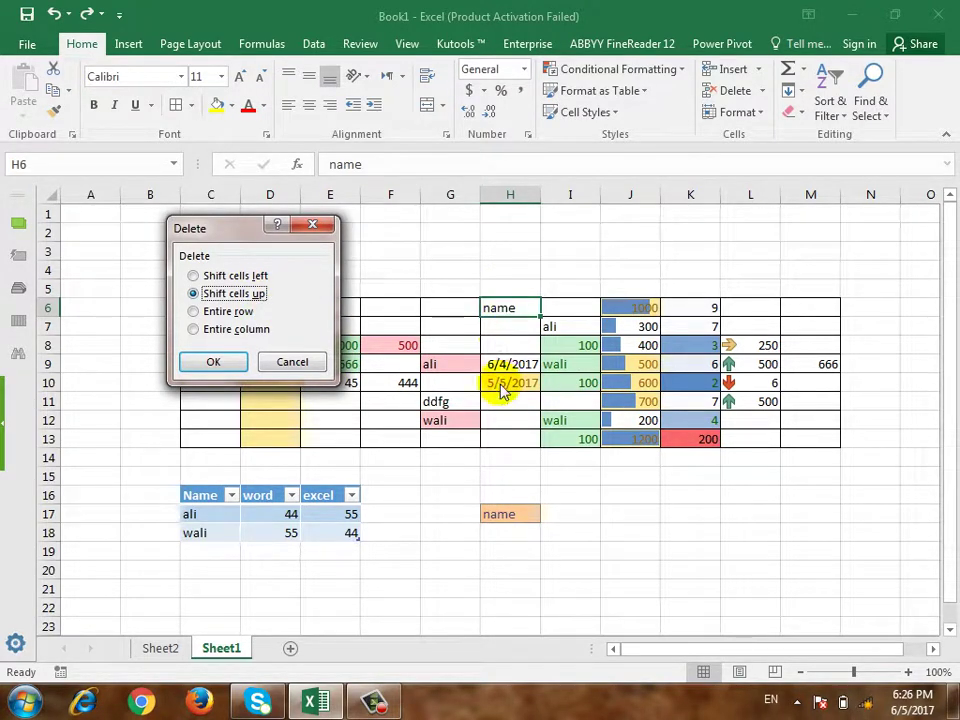
{"action": "left_click", "coordinate": [196, 364]}
{"action": "key", "text": "ctrl+z"}
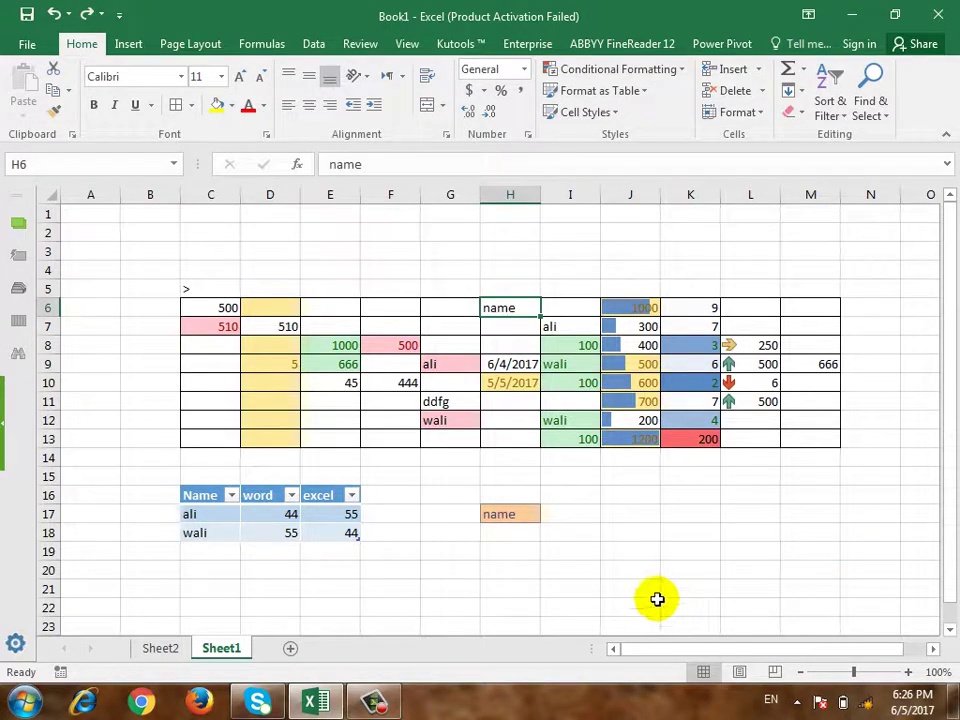
Delete sheet row 6, and undo the row deletion
{"action": "left_click", "coordinate": [766, 91]}
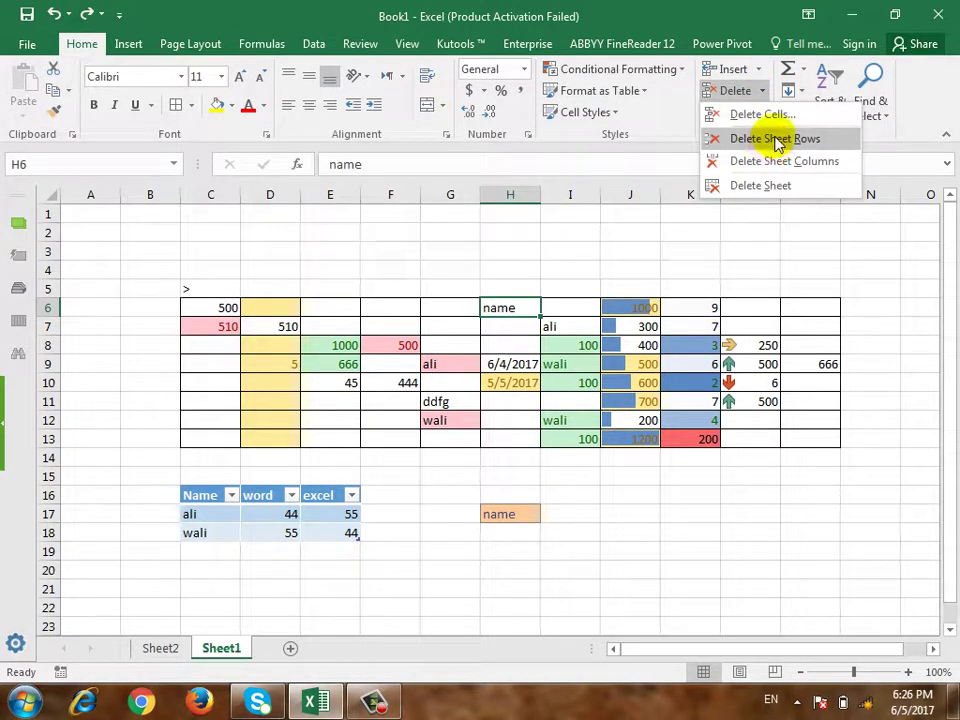
{"action": "left_click", "coordinate": [778, 141]}
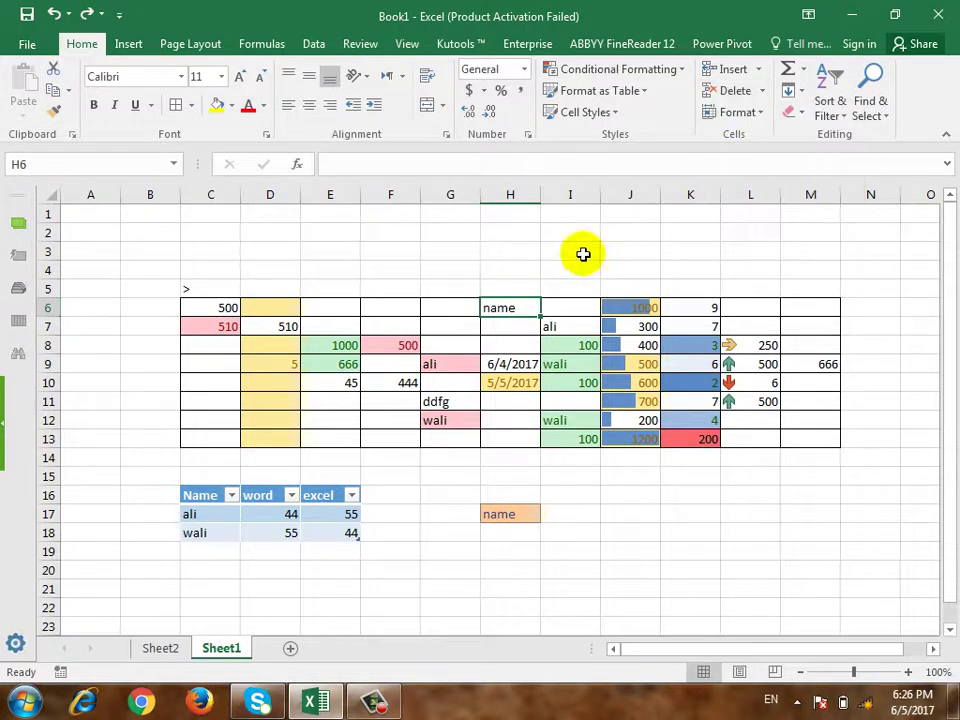
{"action": "key", "text": "ctrl+z"}
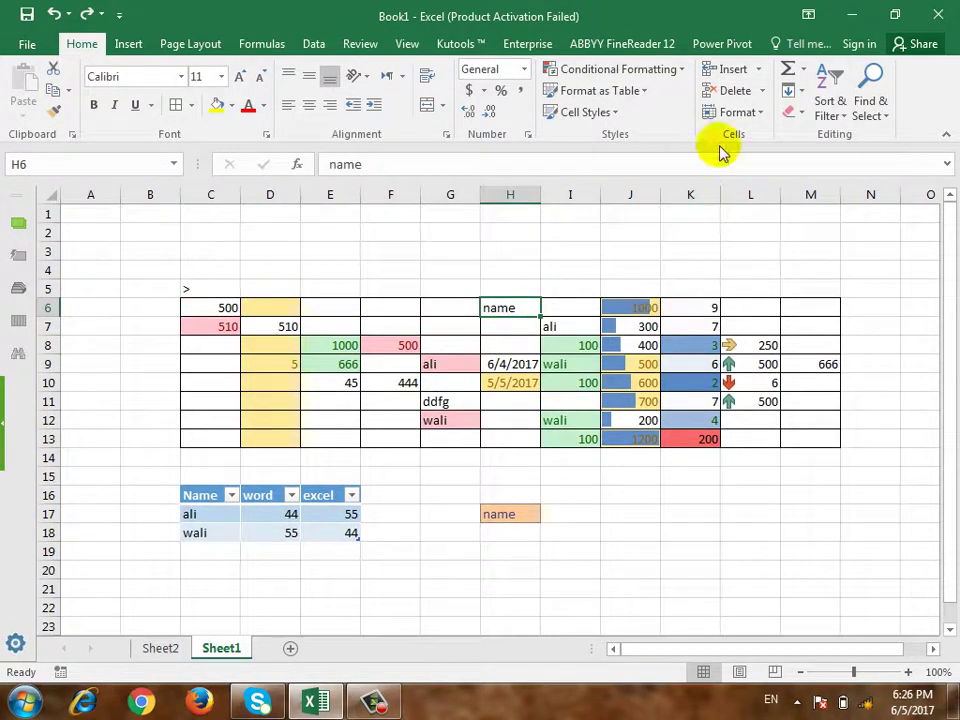
Delete the empty worksheet Sheet2 from the workbook
{"action": "left_click", "coordinate": [764, 91]}
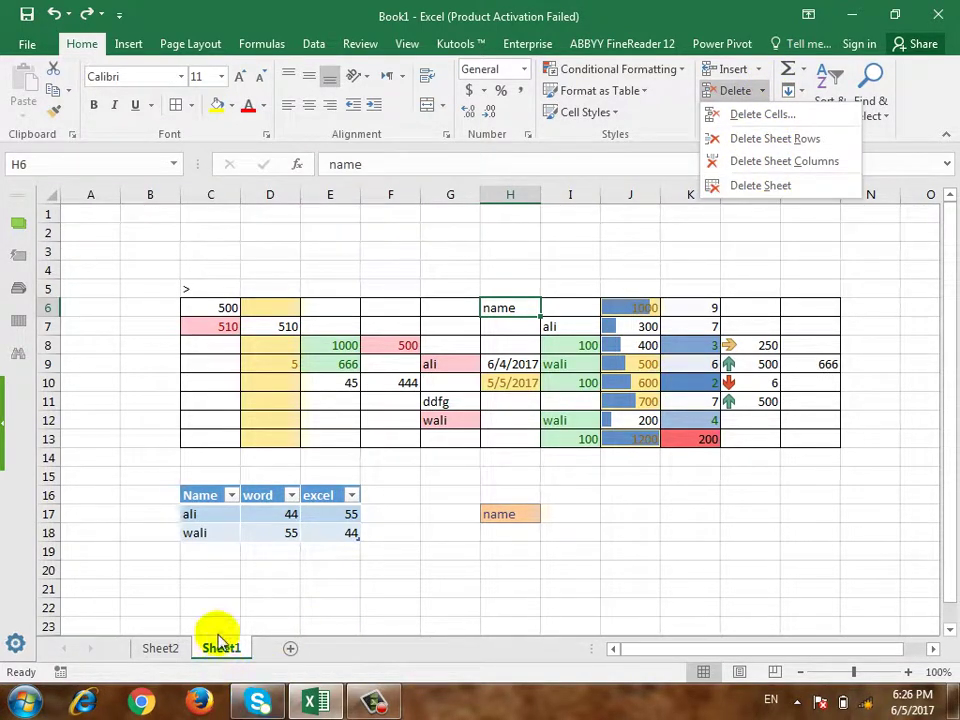
{"action": "left_click", "coordinate": [161, 649]}
{"action": "right_click", "coordinate": [157, 650]}
{"action": "left_click", "coordinate": [148, 648]}
{"action": "right_click", "coordinate": [142, 648]}
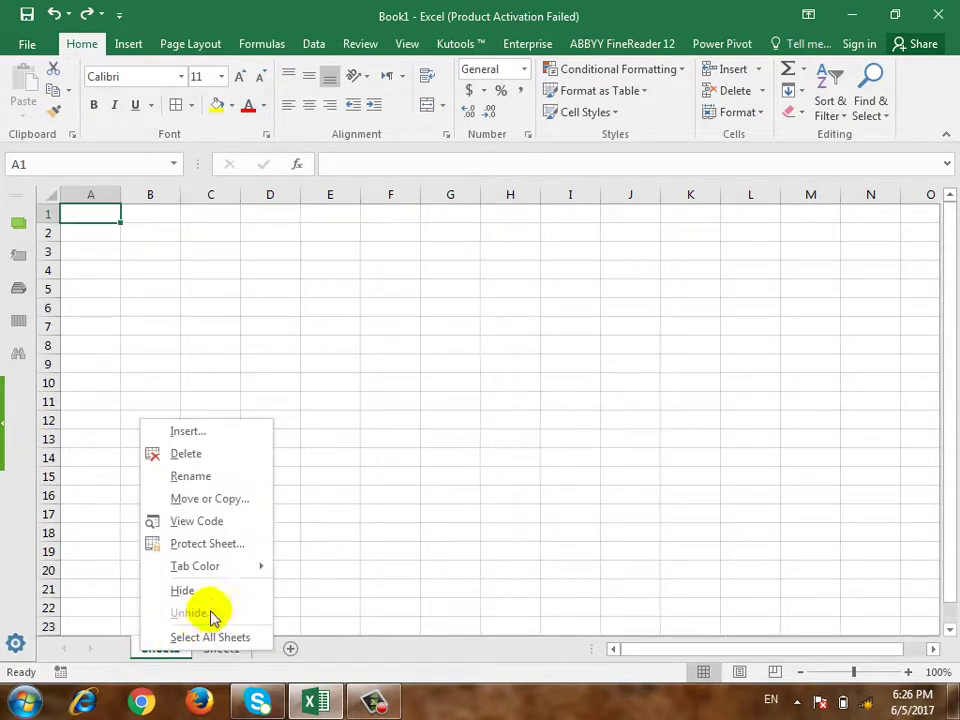
{"action": "left_click", "coordinate": [227, 455]}
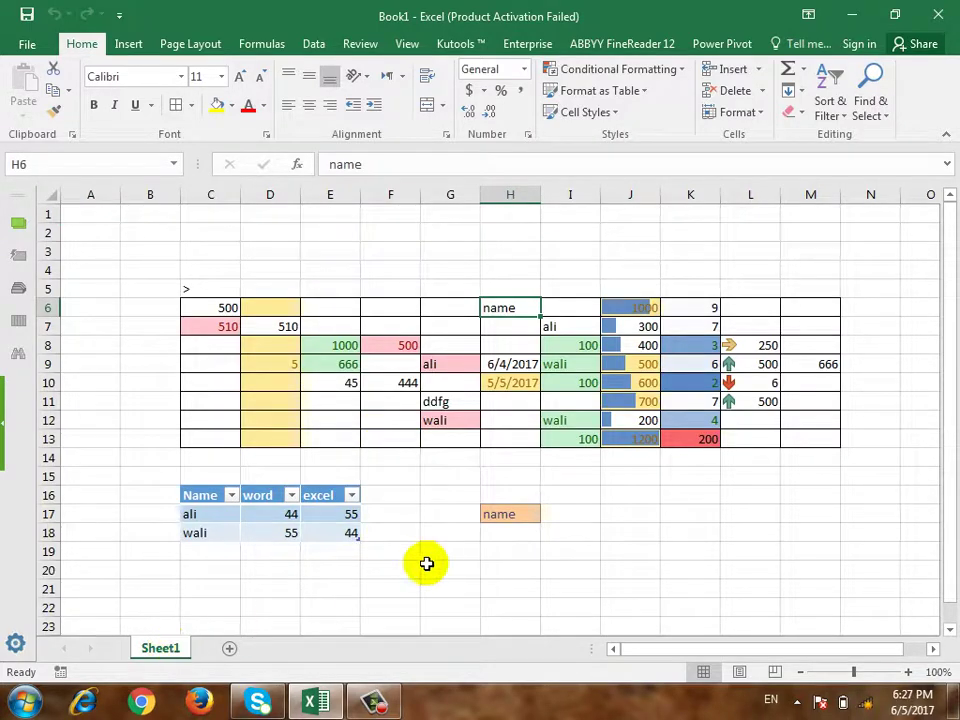
{"action": "left_click", "coordinate": [612, 333]}
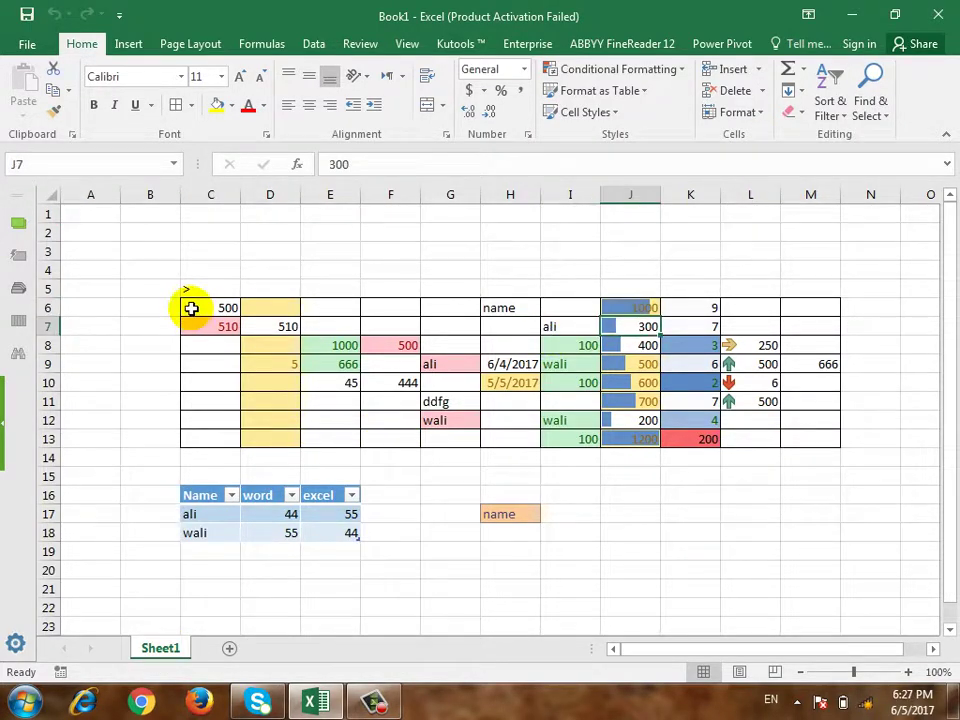
{"action": "left_click_drag", "start_coordinate": [193, 306], "coordinate": [790, 438]}
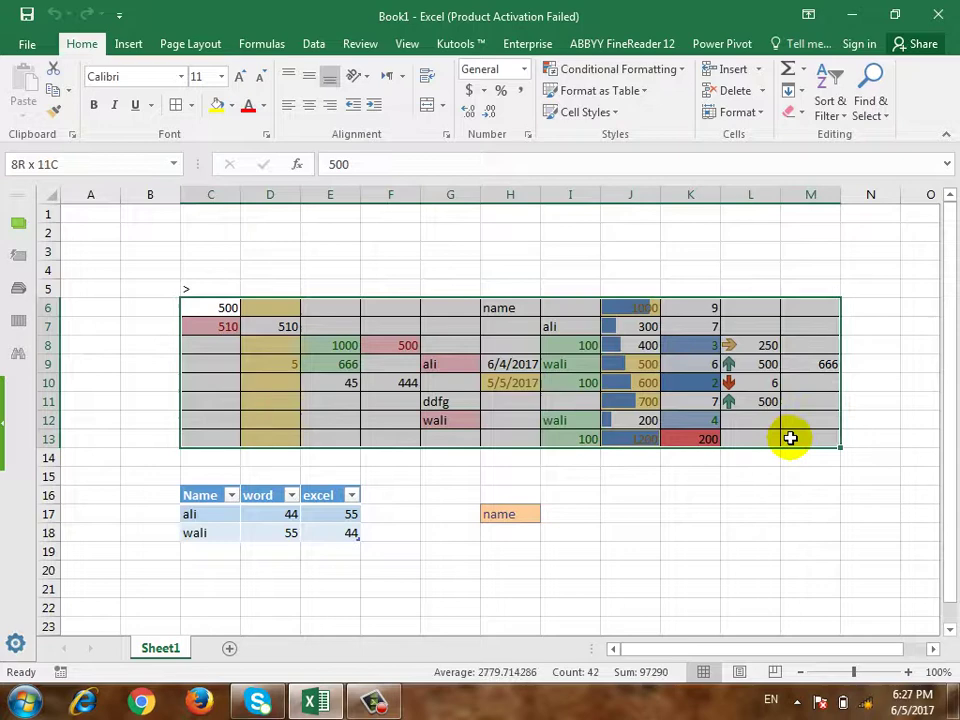
{"action": "left_click", "coordinate": [756, 118]}
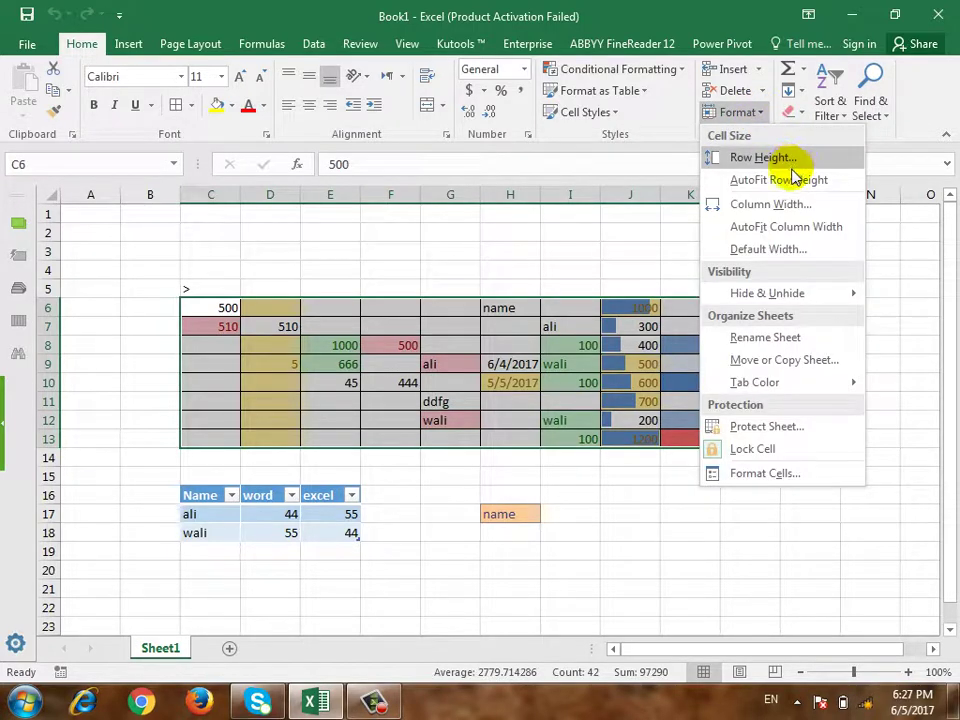
{"action": "key", "text": "Escape"}
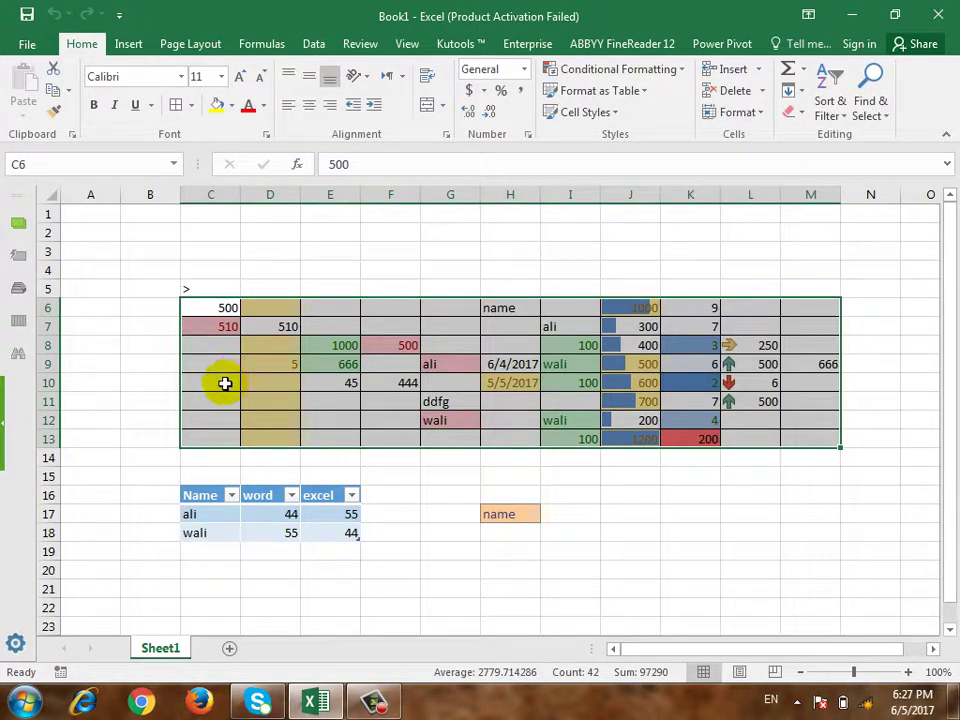
{"action": "left_click", "coordinate": [225, 383]}
Add a new worksheet after Sheet1, try moving between its cells, and return to Sheet1
{"action": "left_click", "coordinate": [228, 650]}
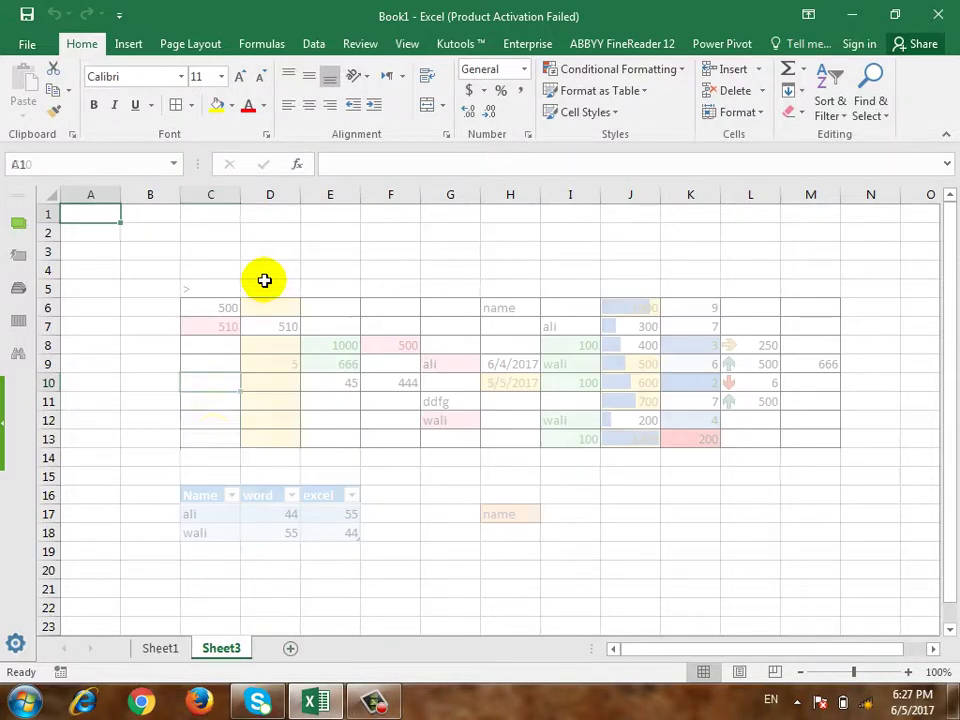
{"action": "left_click", "coordinate": [150, 326]}
{"action": "key", "text": "Right"}
{"action": "key", "text": "Up"}
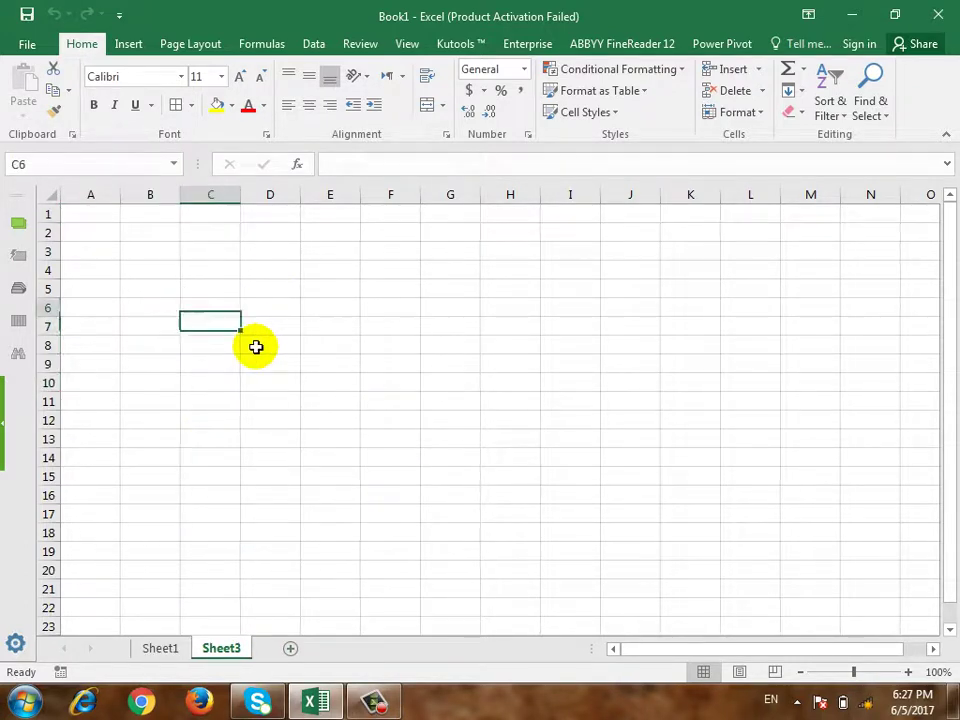
{"action": "left_click", "coordinate": [160, 648]}
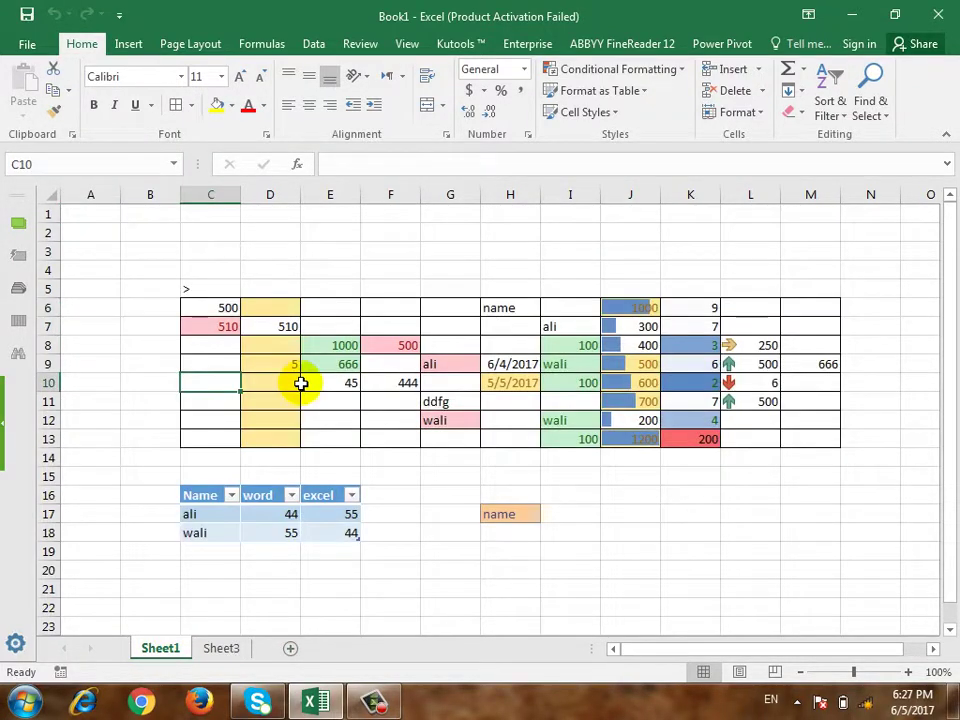
Select the bordered range C6:M13 and set its row height to 20
{"action": "left_click_drag", "start_coordinate": [225, 309], "coordinate": [816, 441]}
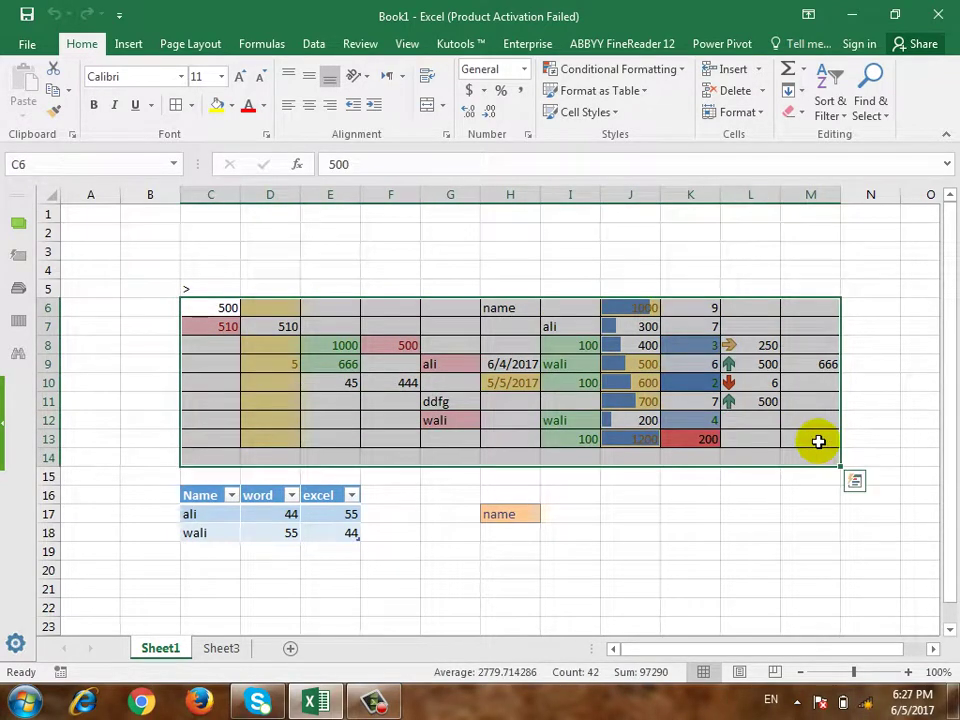
{"action": "left_click_drag", "start_coordinate": [221, 302], "coordinate": [797, 437]}
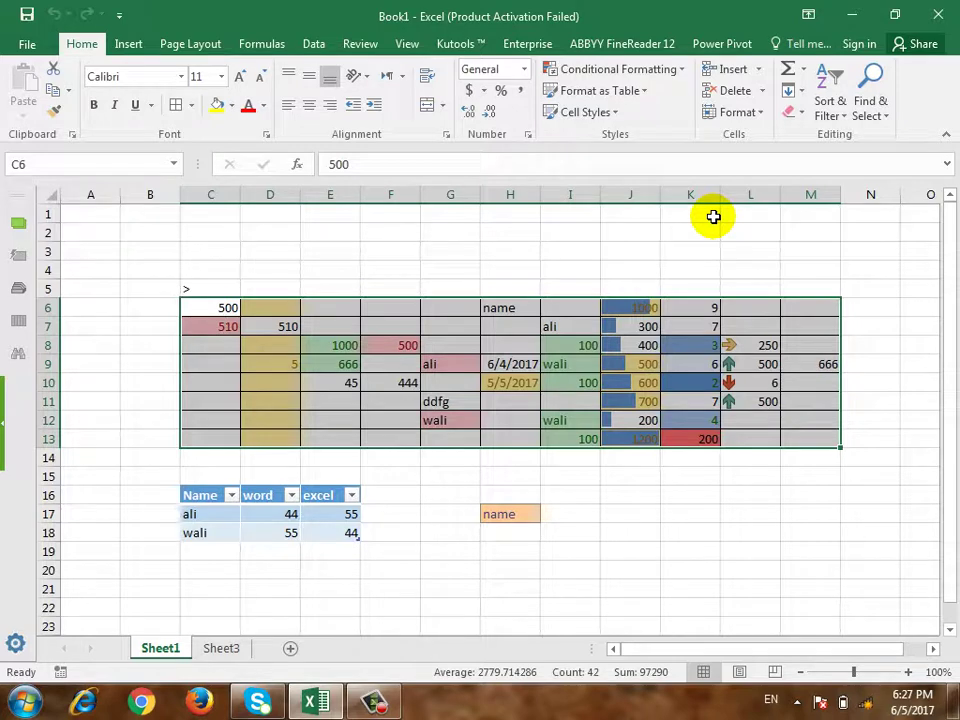
{"action": "left_click", "coordinate": [758, 111]}
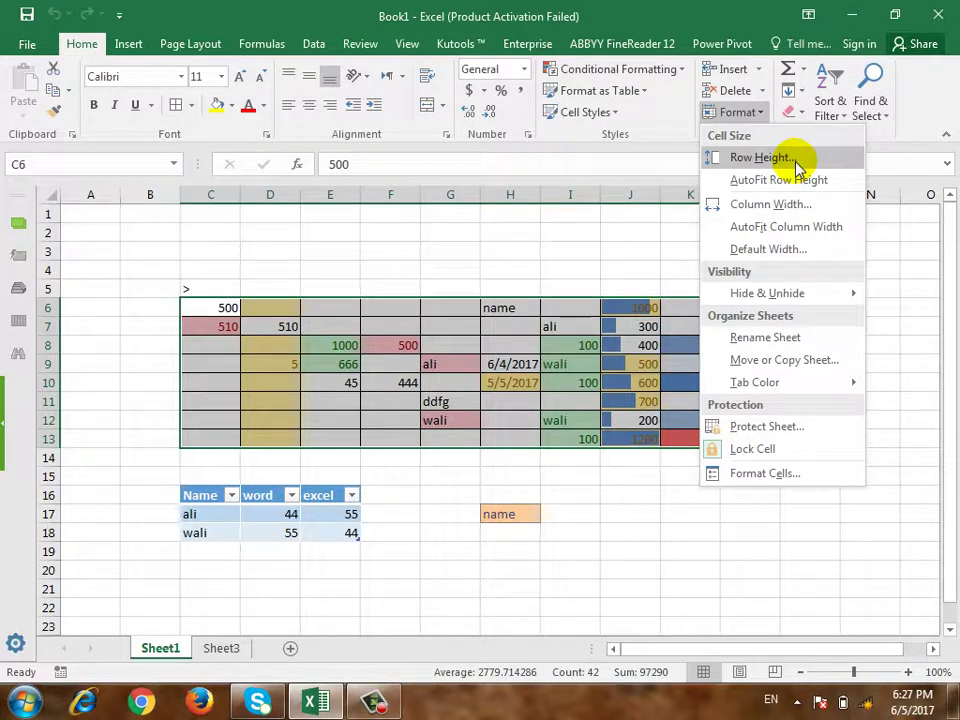
{"action": "left_click", "coordinate": [728, 160]}
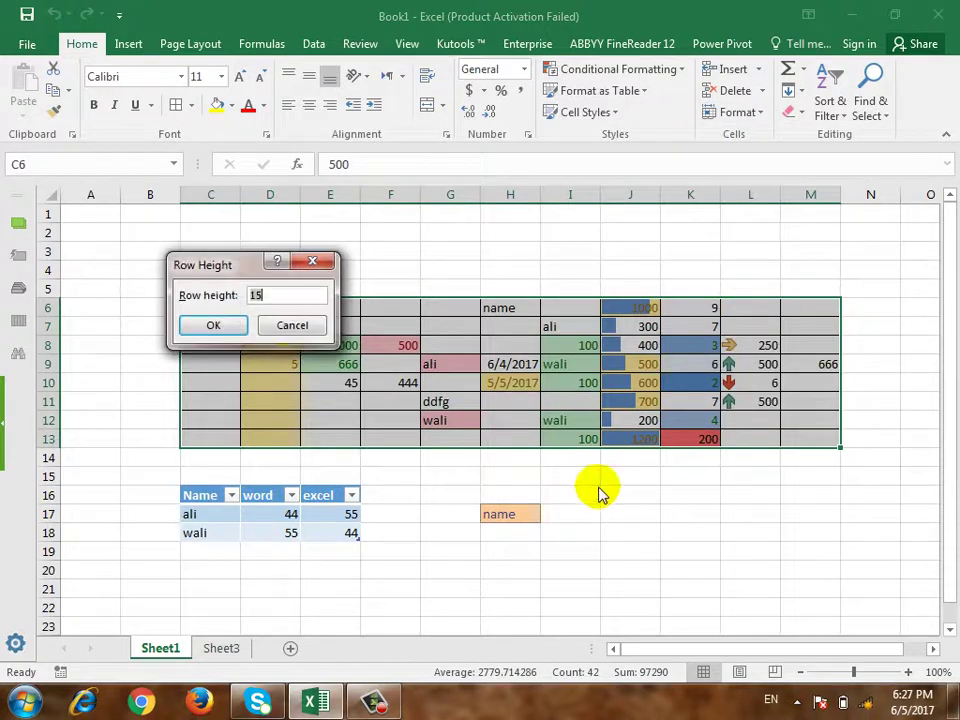
{"action": "left_click_drag", "start_coordinate": [238, 259], "coordinate": [319, 229]}
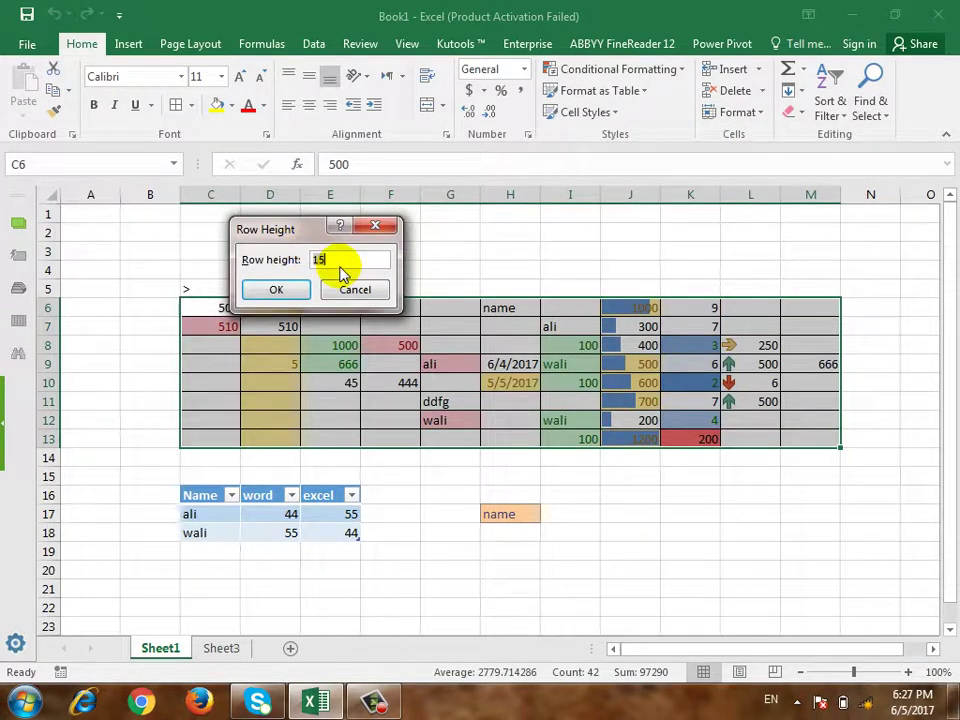
{"action": "double_click", "coordinate": [341, 262]}
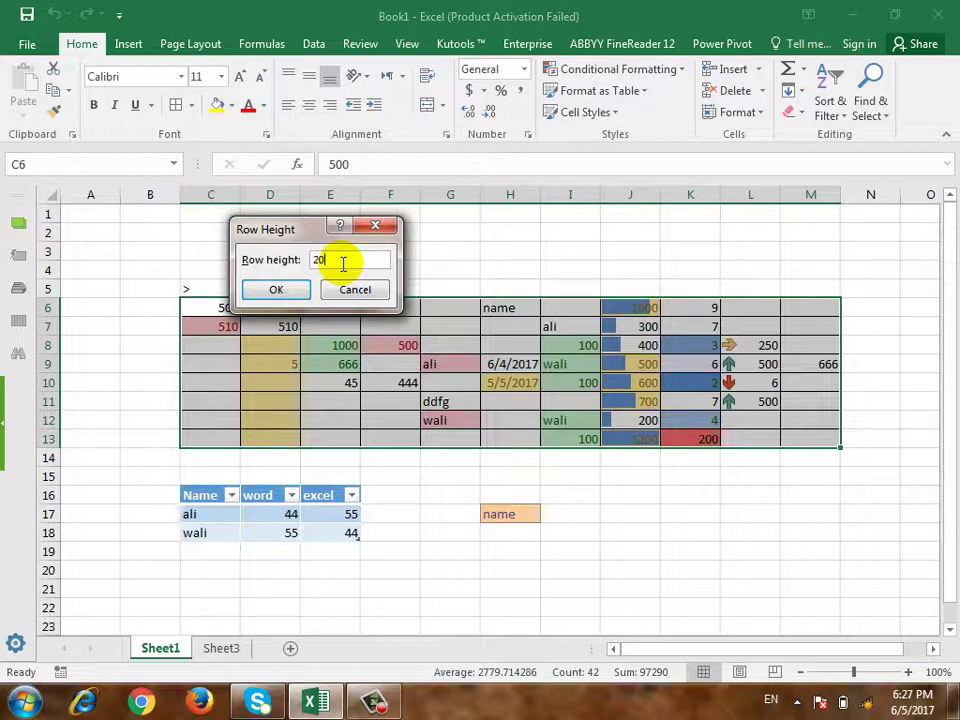
{"action": "left_click", "coordinate": [289, 289]}
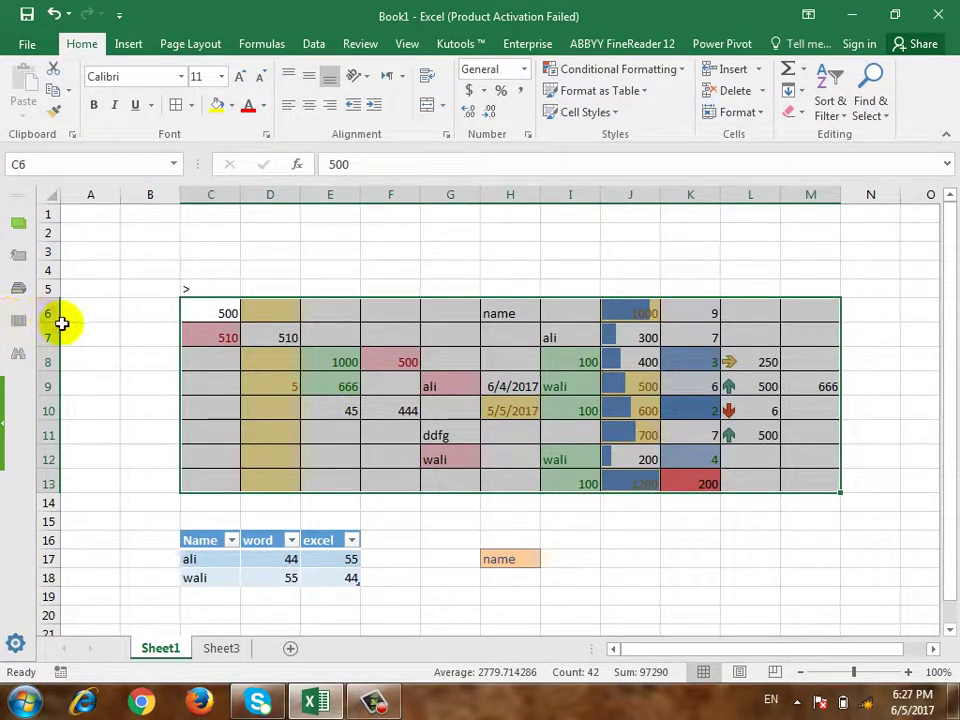
Make row 6 slightly taller by hand, then widen column C and undo the column resize
{"action": "mouse_move", "coordinate": [48, 325]}
{"action": "left_mouse_down"}
{"action": "mouse_move", "coordinate": [47, 339]}
{"action": "mouse_move", "coordinate": [47, 329]}
{"action": "left_mouse_up"}
{"action": "left_click_drag", "start_coordinate": [242, 199], "coordinate": [294, 203]}
{"action": "key", "text": "ctrl+z"}
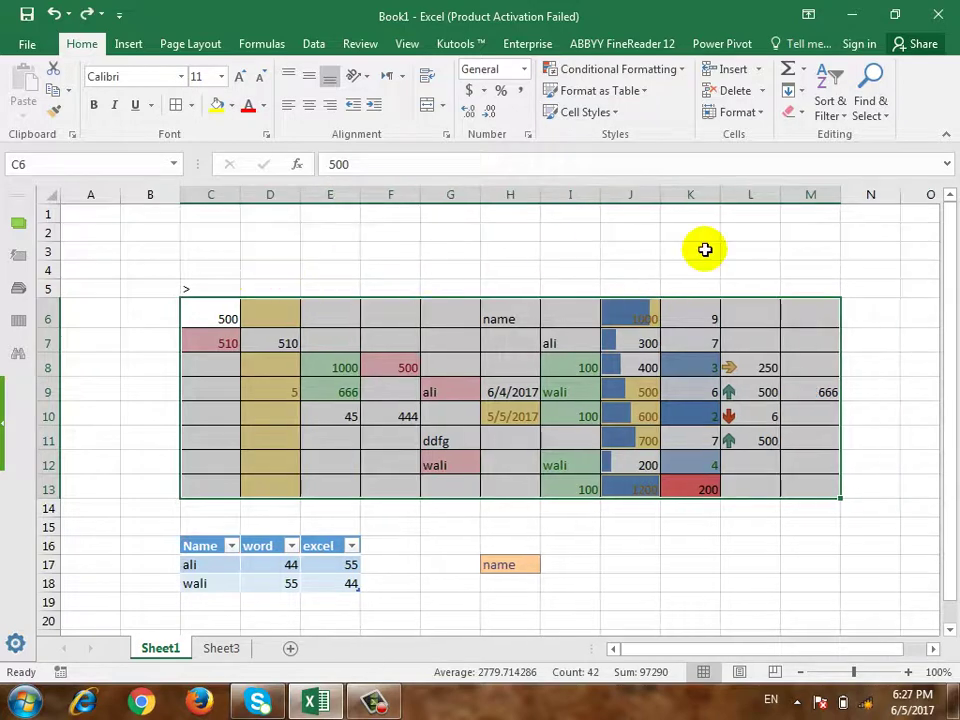
Set the row height of the selected rows 6 to 13 to 15
{"action": "left_click", "coordinate": [742, 113]}
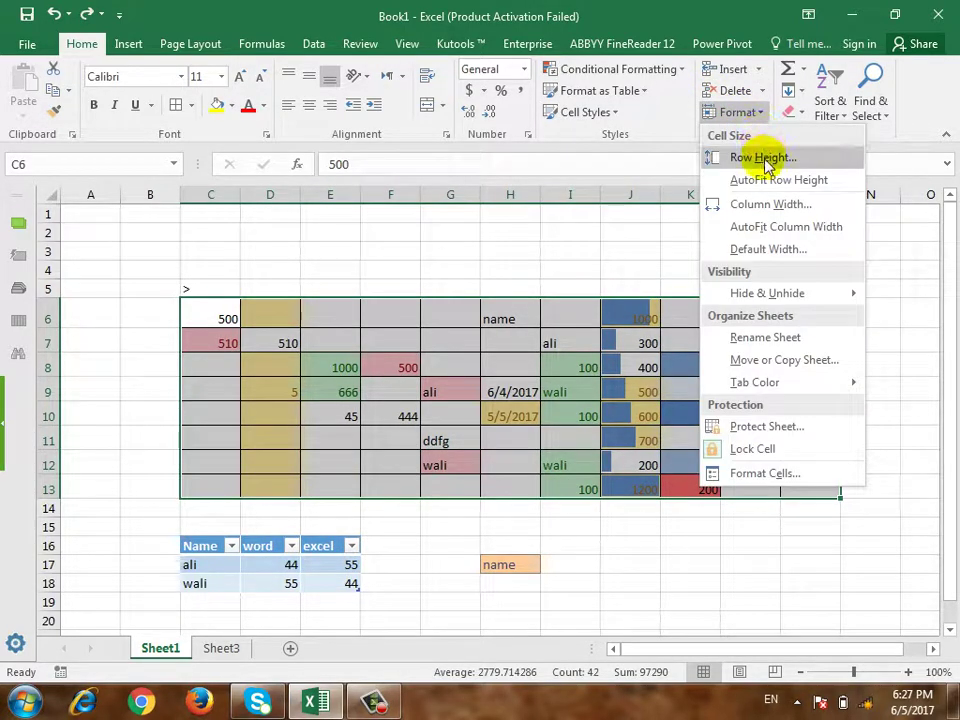
{"action": "left_click", "coordinate": [765, 156]}
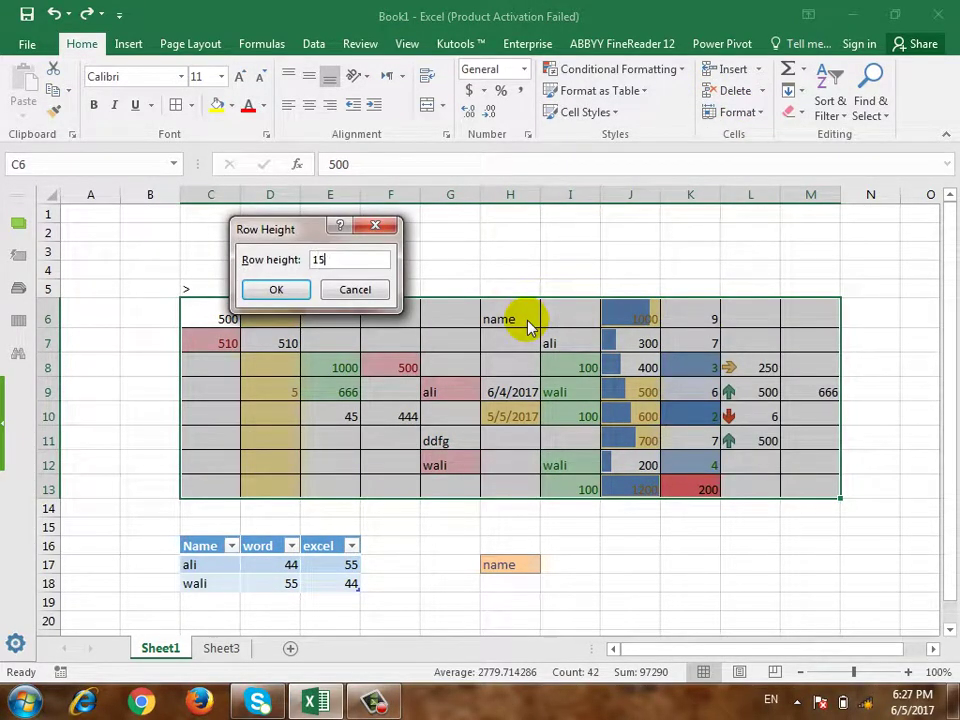
{"action": "key", "text": "Return"}
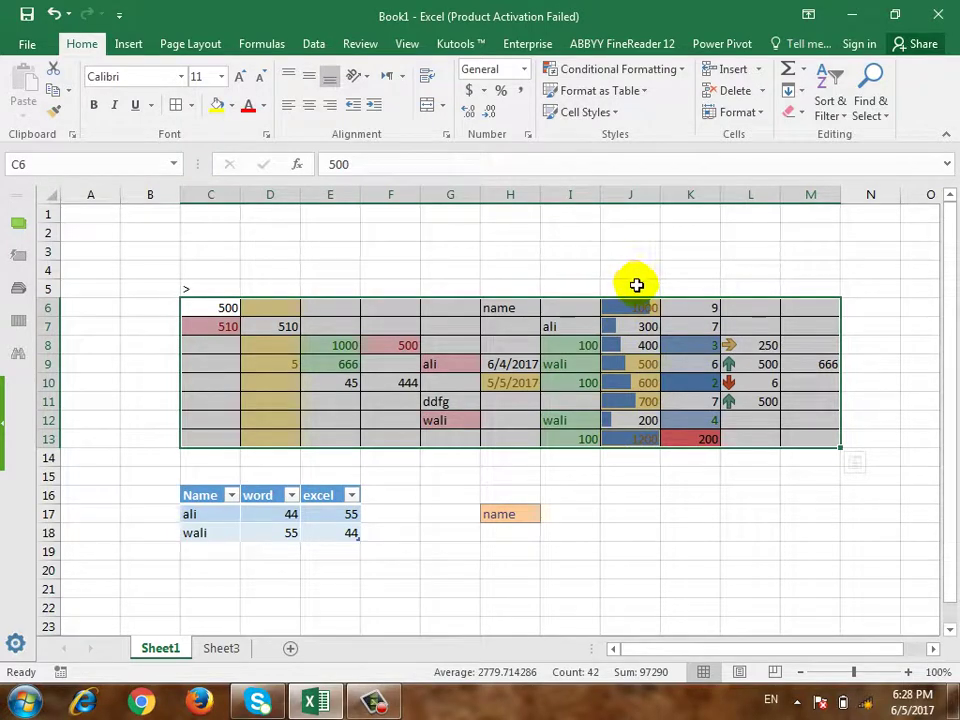
Enlarge rows 7 and 9 by hand, then AutoFit the row height of the selected range C6:M13
{"action": "left_click", "coordinate": [760, 116]}
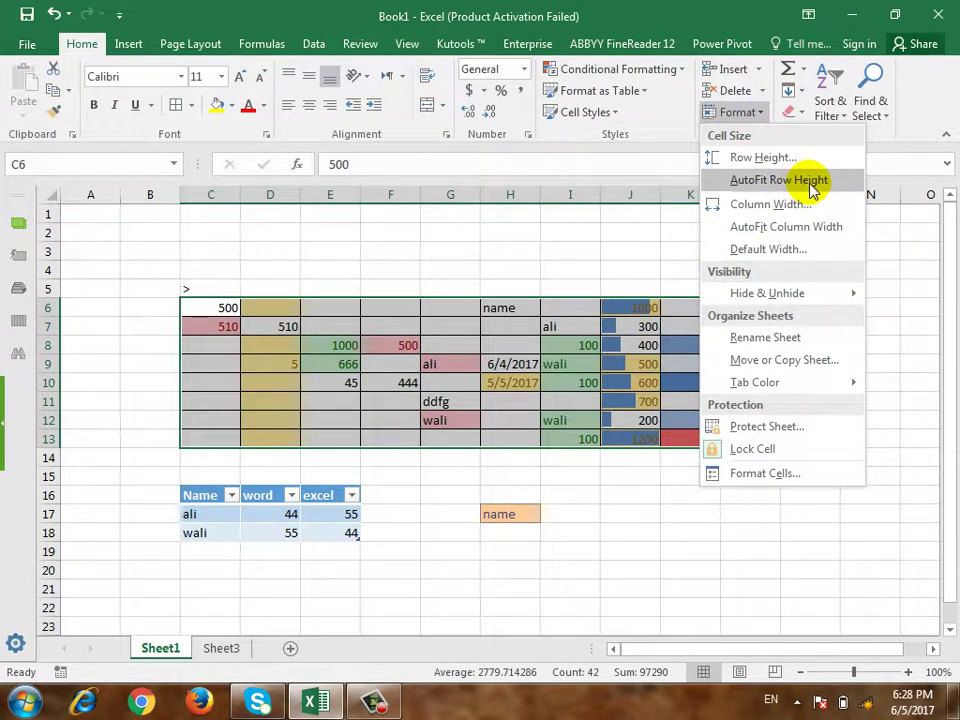
{"action": "left_click", "coordinate": [336, 344]}
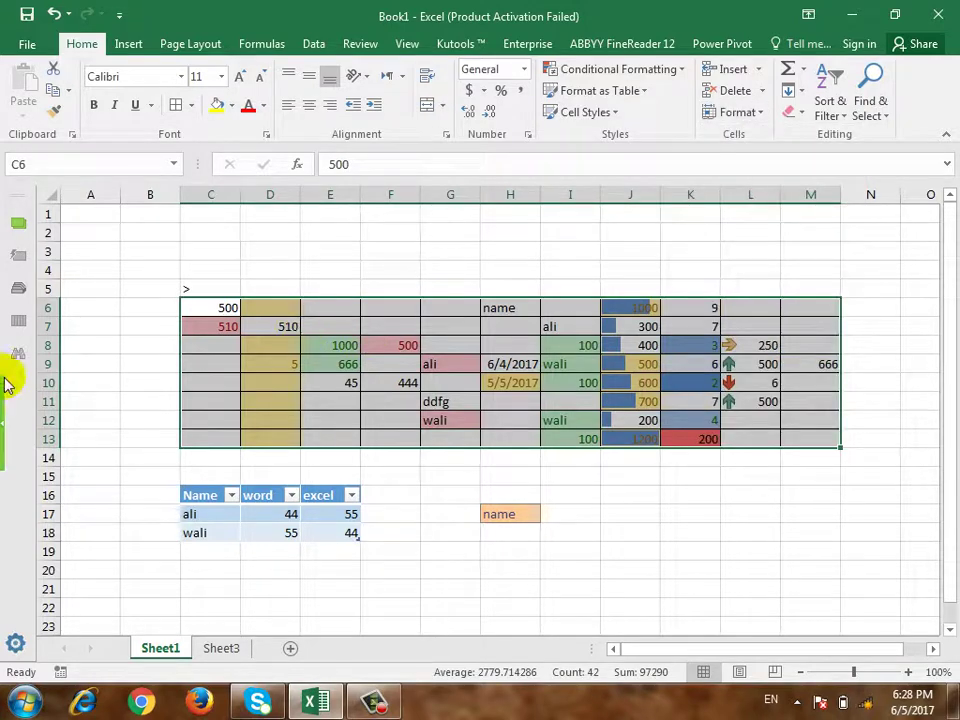
{"action": "left_click_drag", "start_coordinate": [55, 336], "coordinate": [94, 396]}
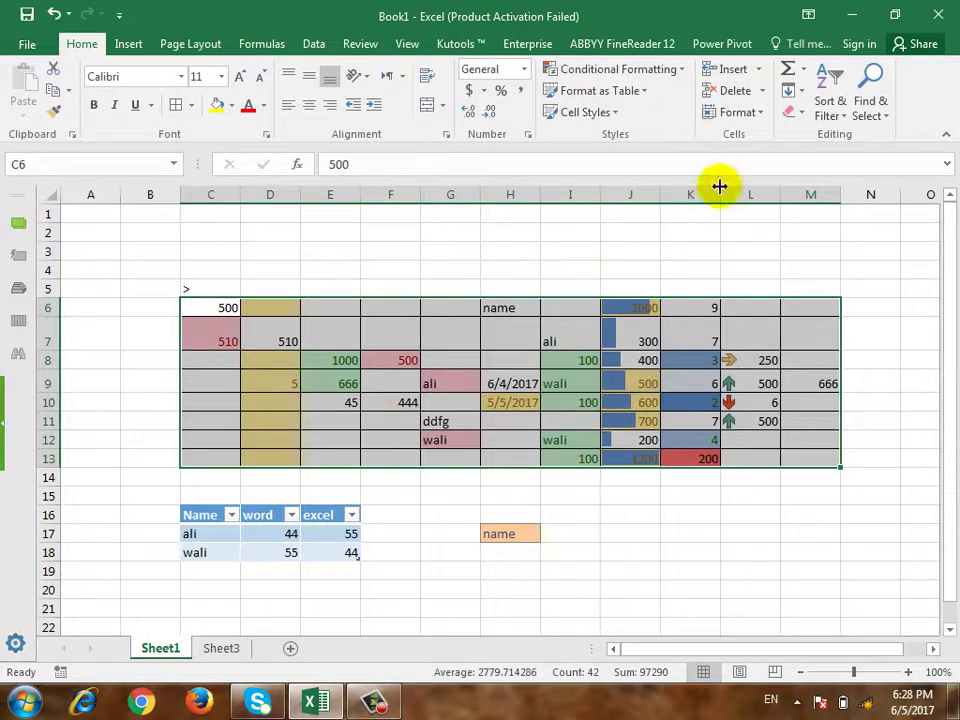
{"action": "left_click", "coordinate": [760, 113]}
{"action": "left_click", "coordinate": [742, 180]}
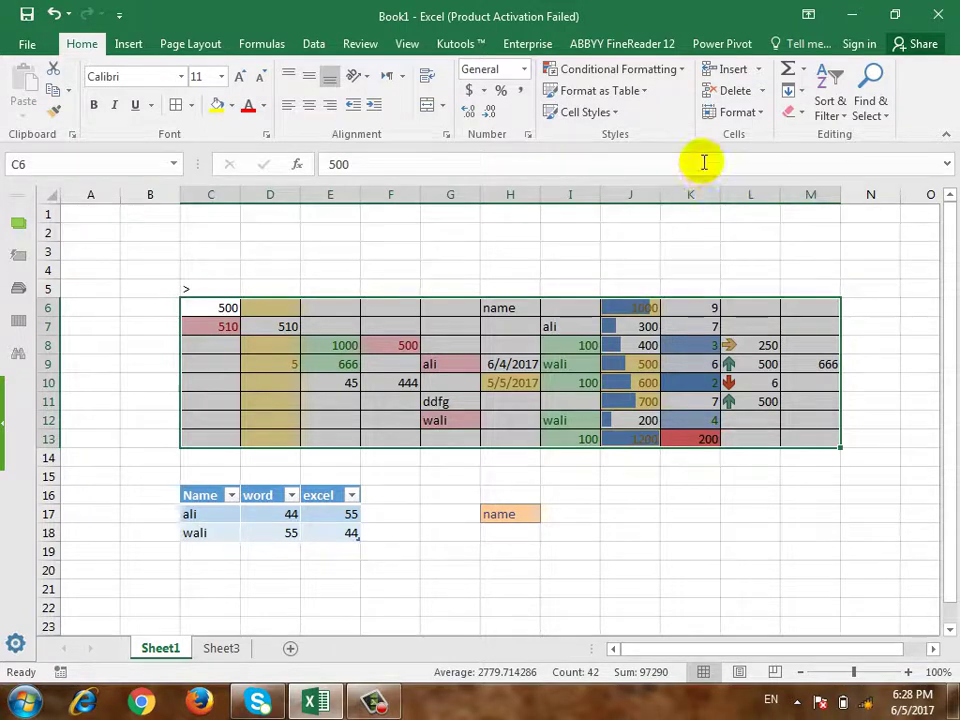
Set the column width of the selected columns C to M to 10
{"action": "left_click", "coordinate": [758, 112]}
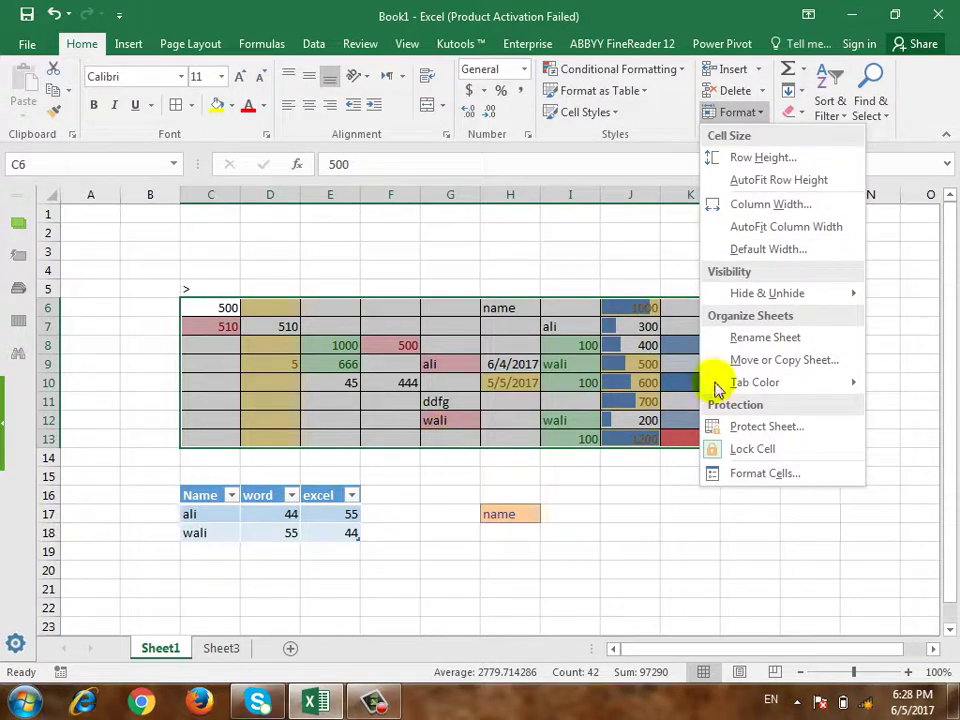
{"action": "left_click", "coordinate": [750, 205]}
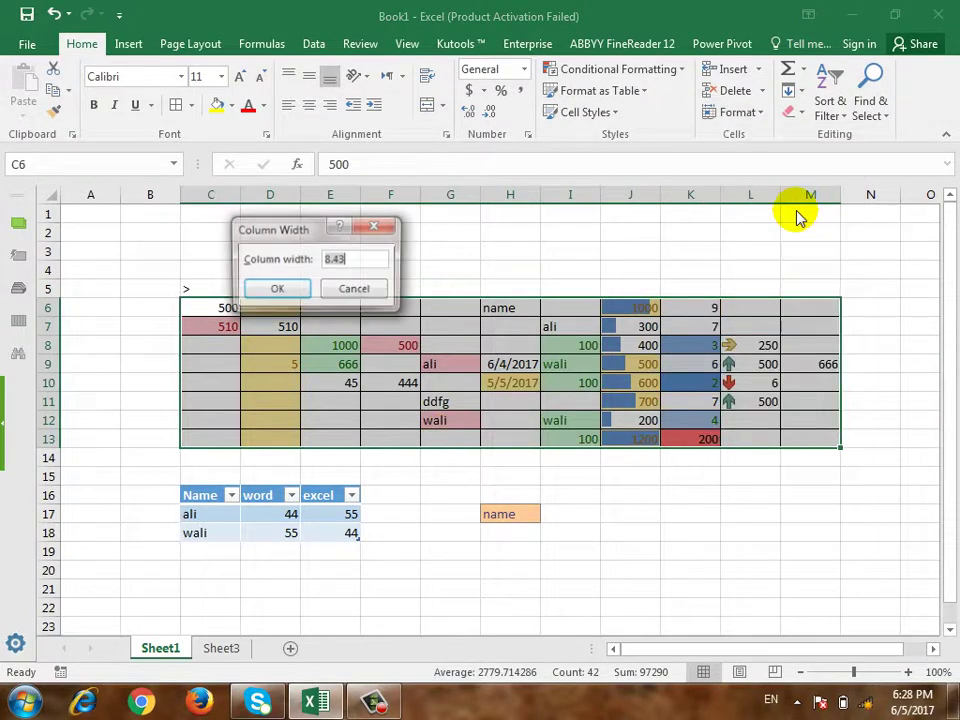
{"action": "type", "text": "10"}
{"action": "left_click", "coordinate": [276, 290]}
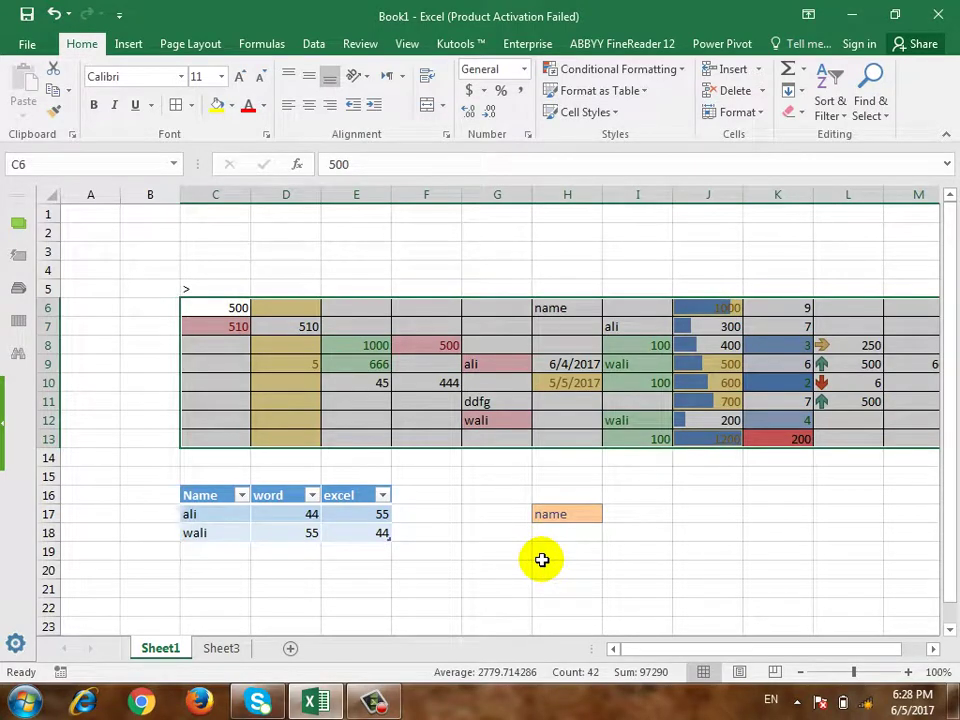
{"action": "left_click", "coordinate": [750, 112]}
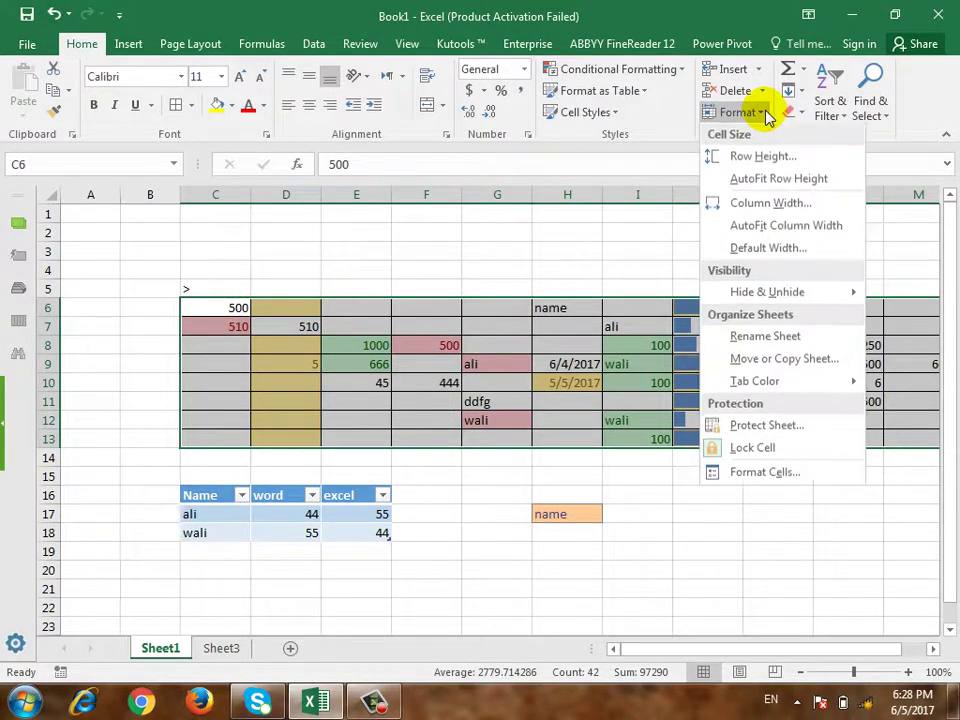
{"action": "left_click", "coordinate": [770, 204]}
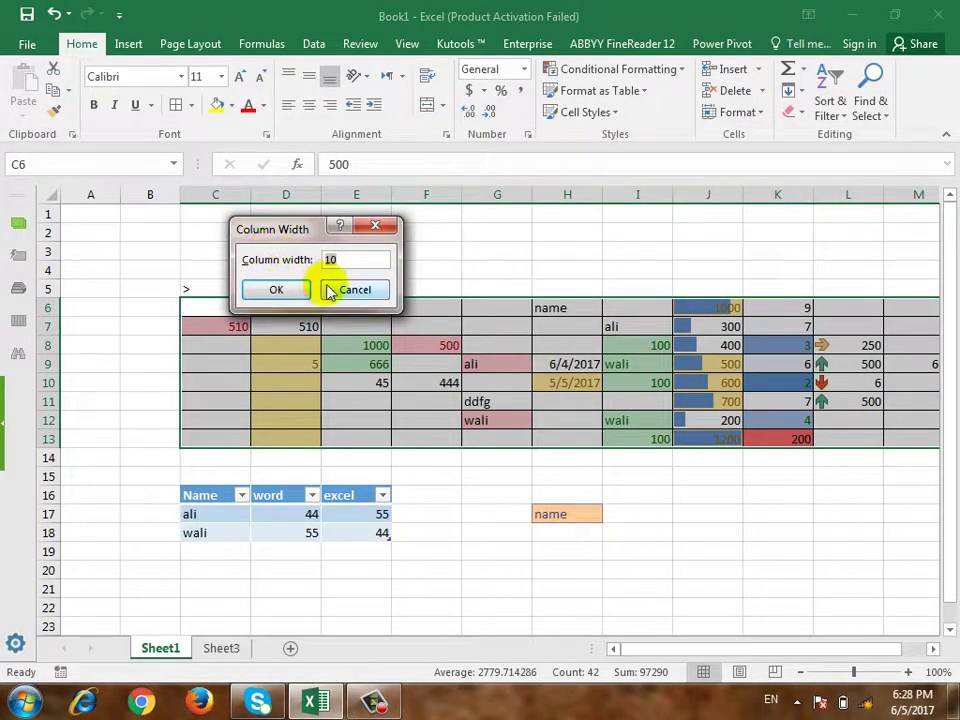
{"action": "left_click", "coordinate": [340, 290]}
AutoFit the column width of C to M to the contents of the selected range
{"action": "left_click", "coordinate": [752, 115]}
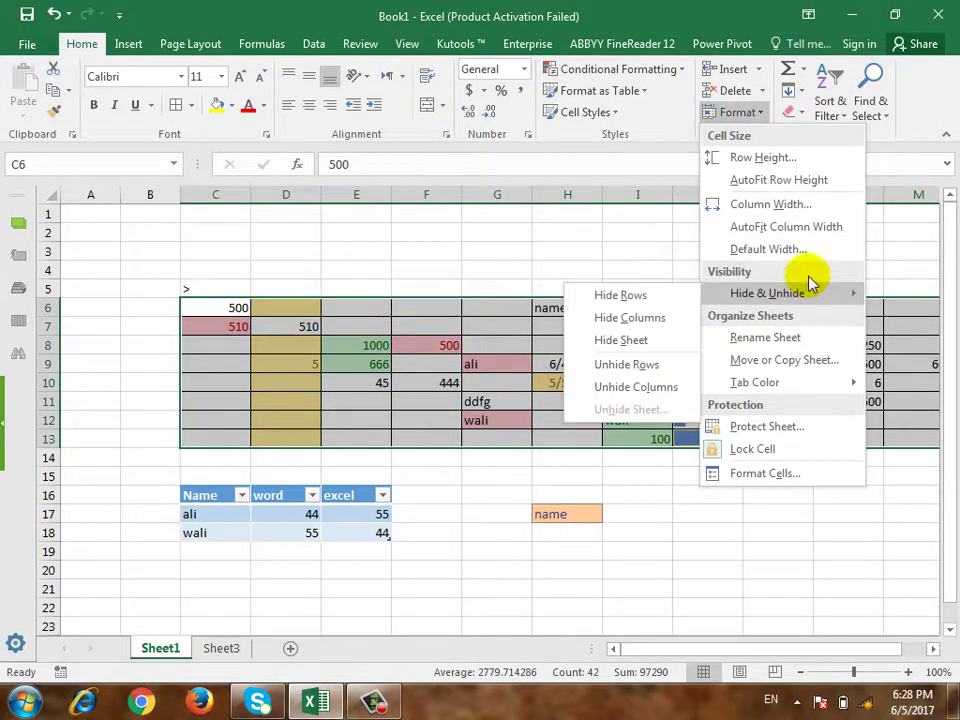
{"action": "left_click", "coordinate": [826, 244]}
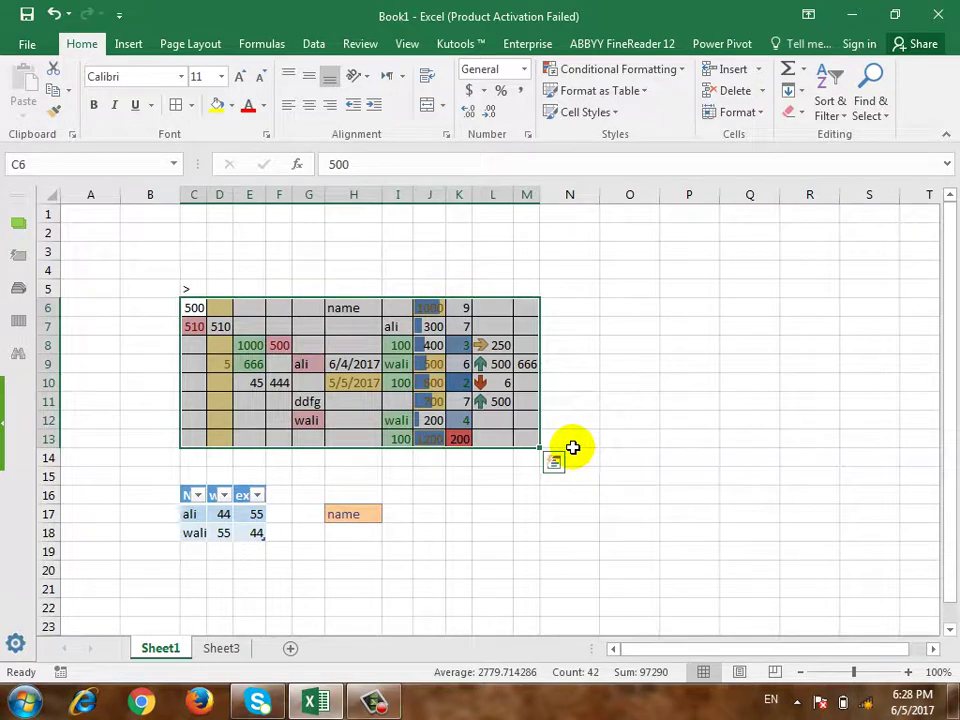
Apply a standard column width of 8.43 as the sheet's default width
{"action": "left_click", "coordinate": [760, 113]}
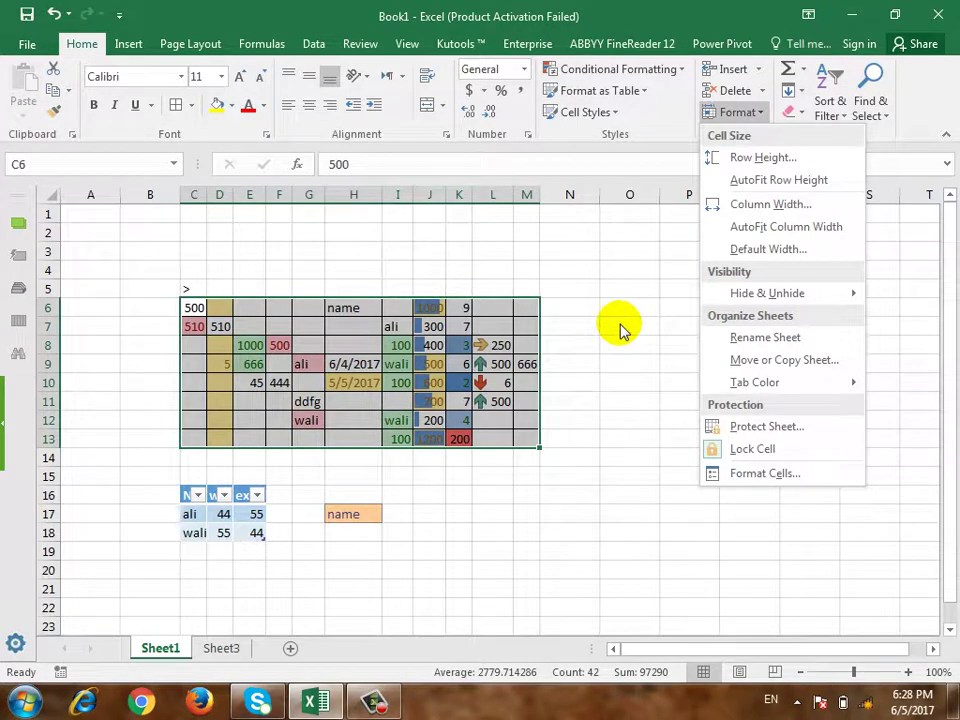
{"action": "left_click", "coordinate": [797, 249]}
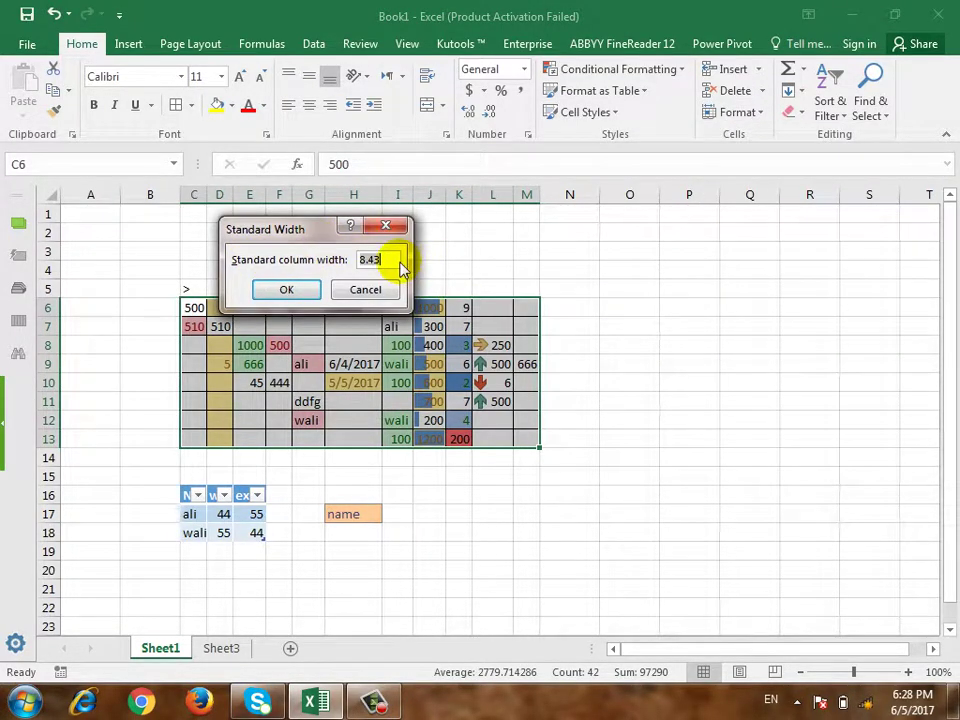
{"action": "left_click", "coordinate": [300, 290]}
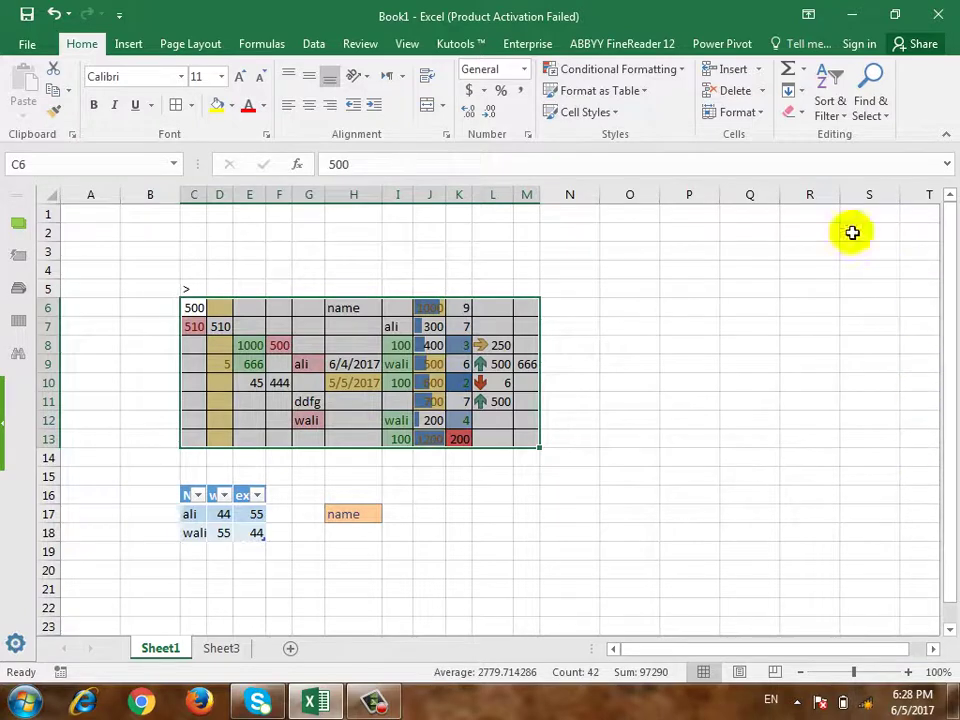
Set the column width of the selected columns C to M to 8.4
{"action": "left_click", "coordinate": [755, 116]}
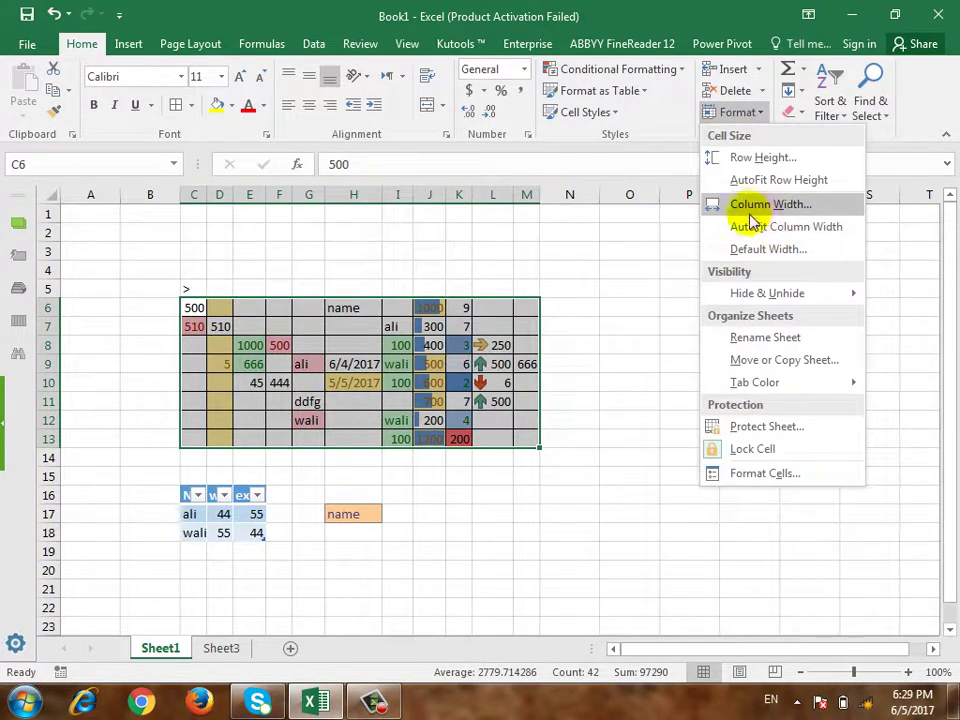
{"action": "left_click", "coordinate": [768, 205]}
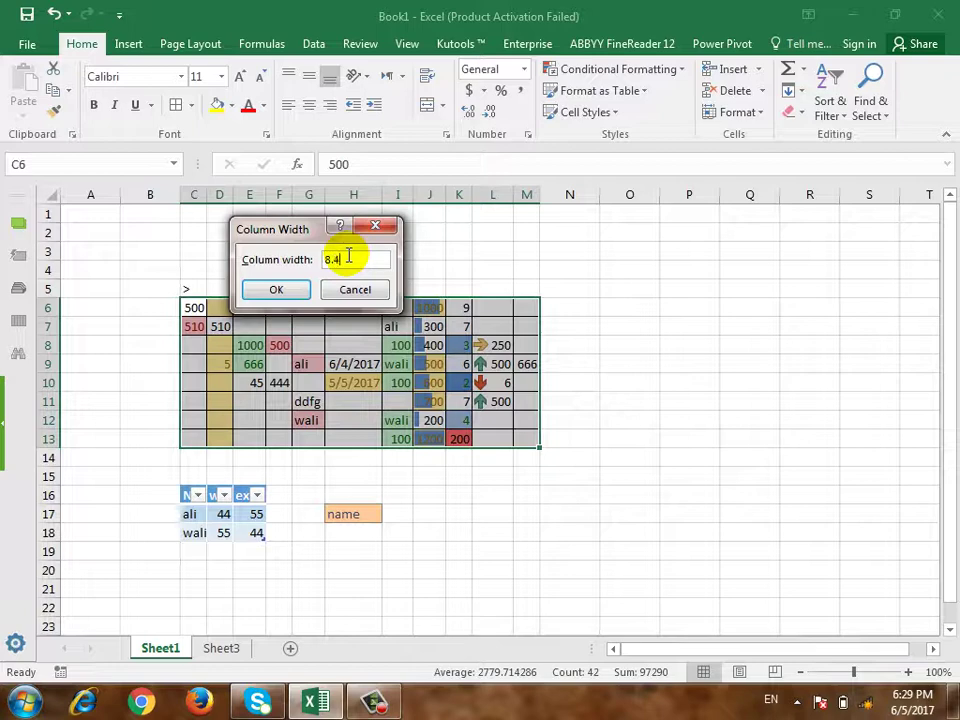
{"action": "left_click", "coordinate": [288, 290]}
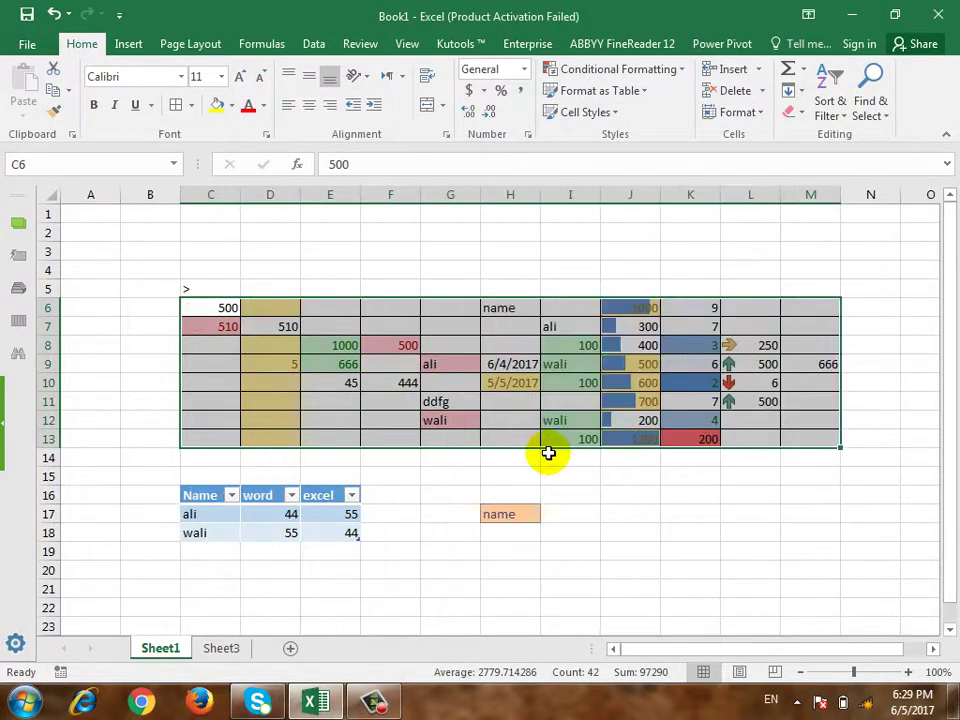
Hide rows 6 to 13 covered by the selected range C6:M13
{"action": "left_click", "coordinate": [768, 112]}
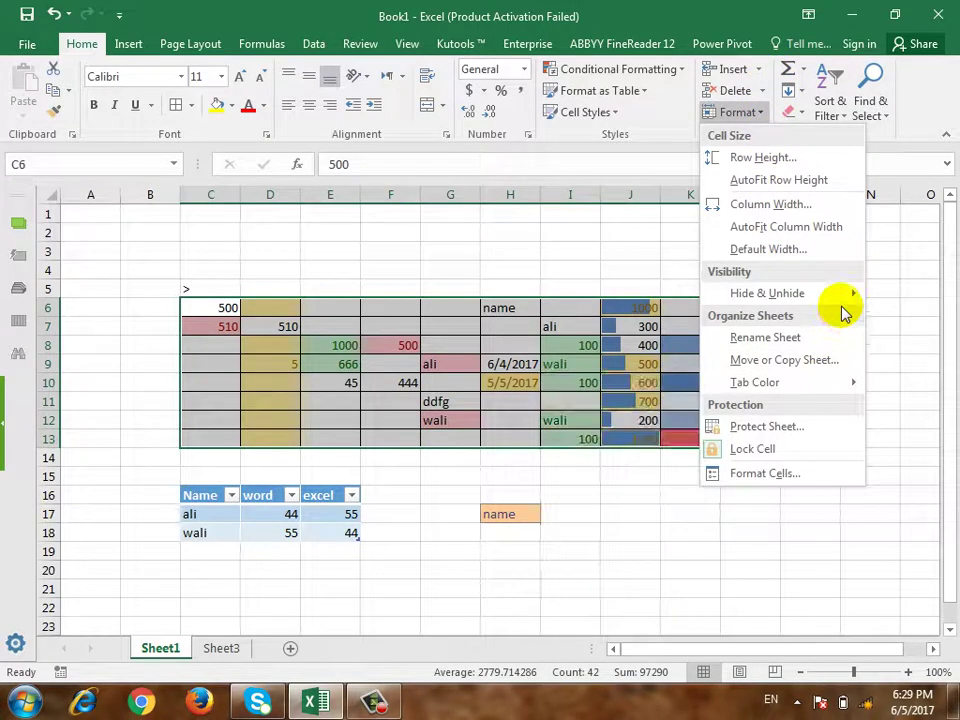
{"action": "mouse_move", "coordinate": [838, 310]}
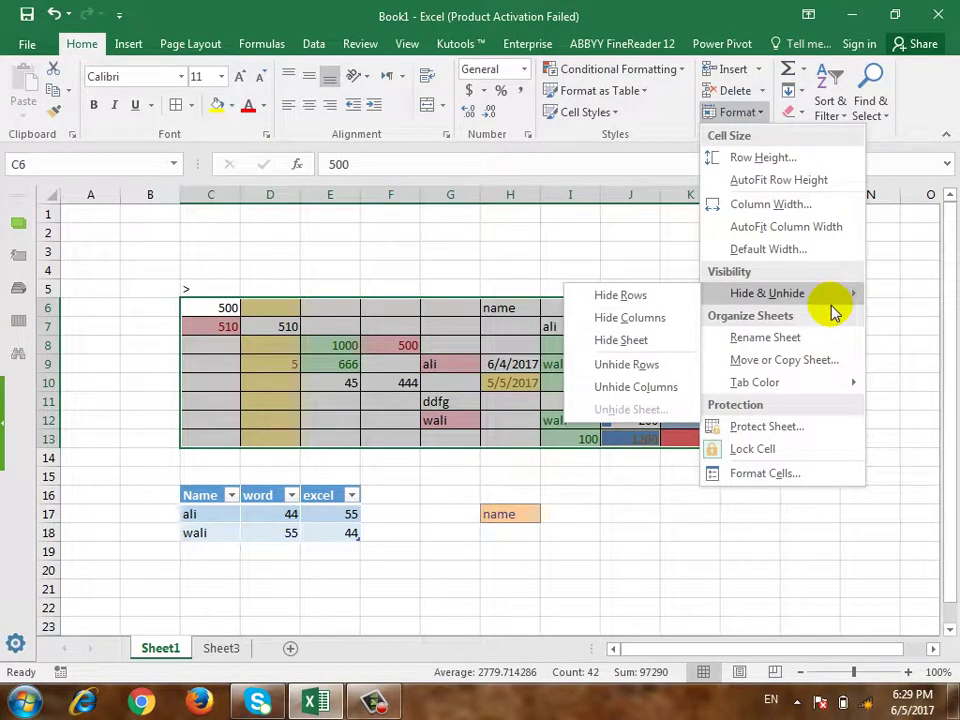
{"action": "left_click", "coordinate": [242, 310]}
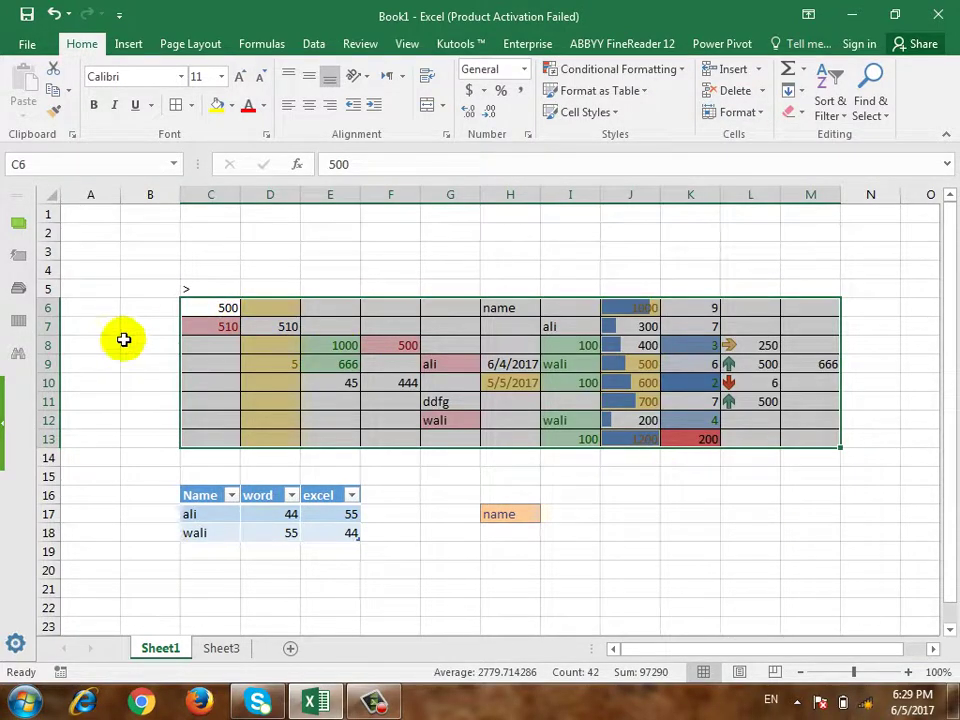
{"action": "left_click", "coordinate": [758, 113]}
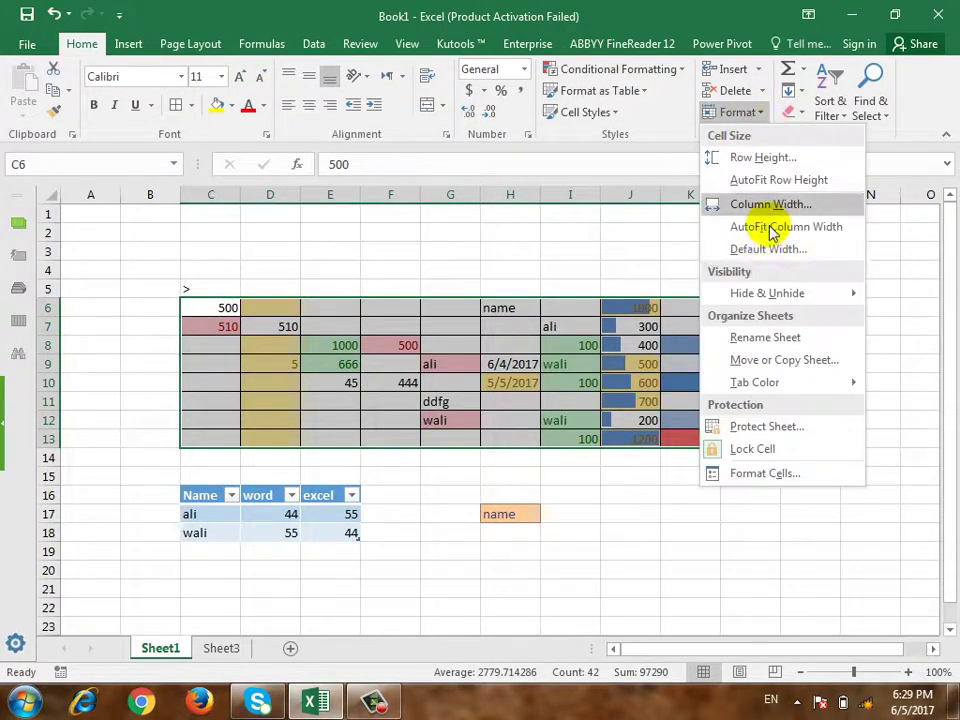
{"action": "mouse_move", "coordinate": [740, 297]}
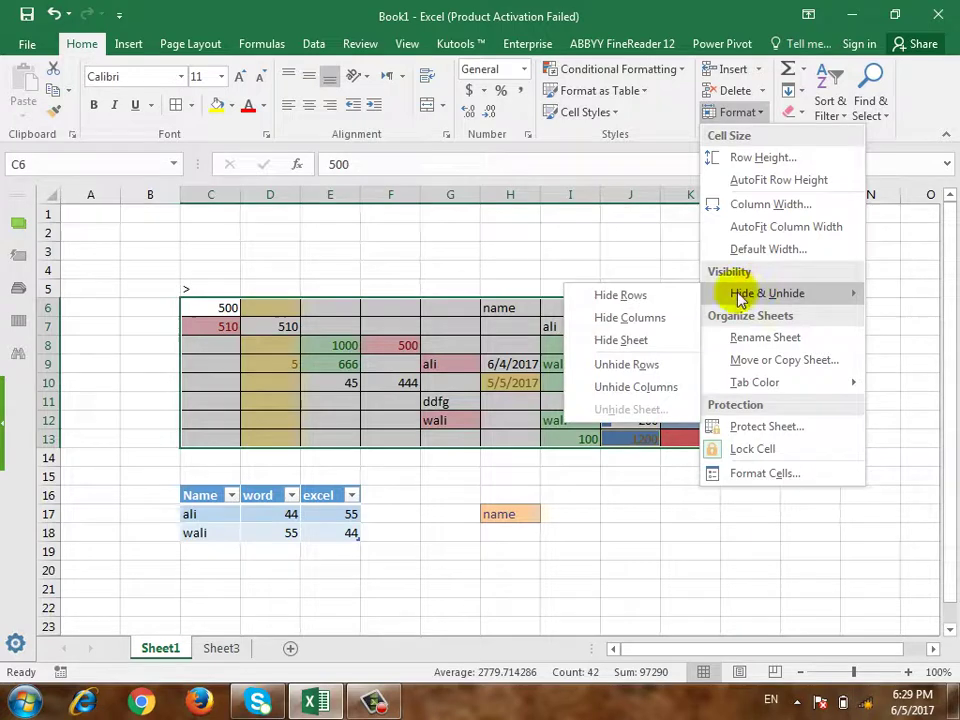
{"action": "left_click", "coordinate": [676, 298]}
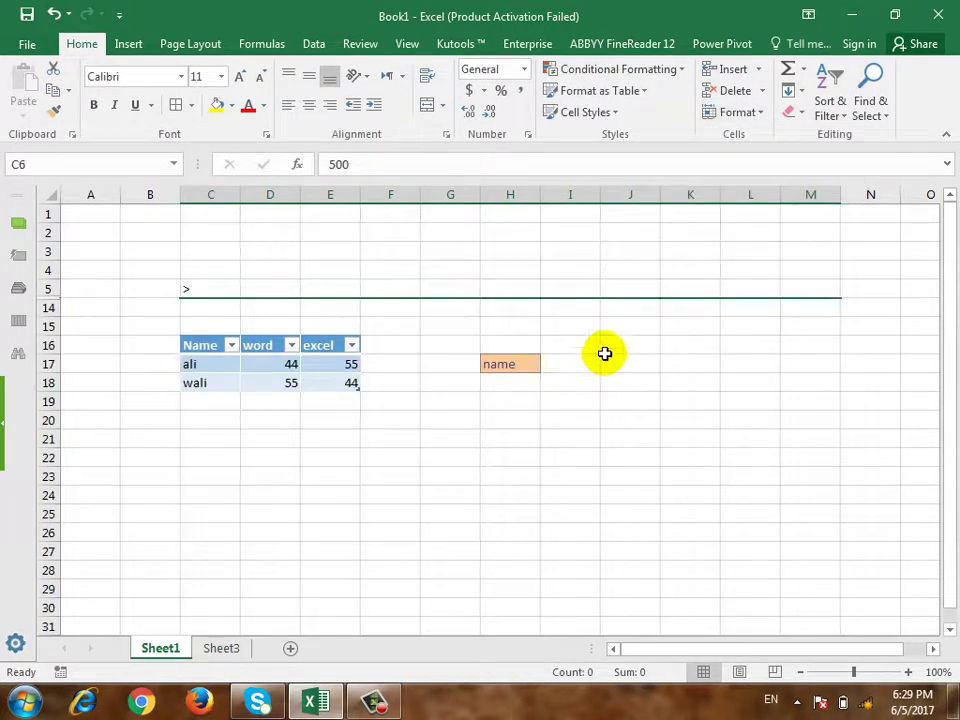
Try to unhide the hidden rows 6 to 13 with only the empty cell G21 selected
{"action": "left_click", "coordinate": [441, 403]}
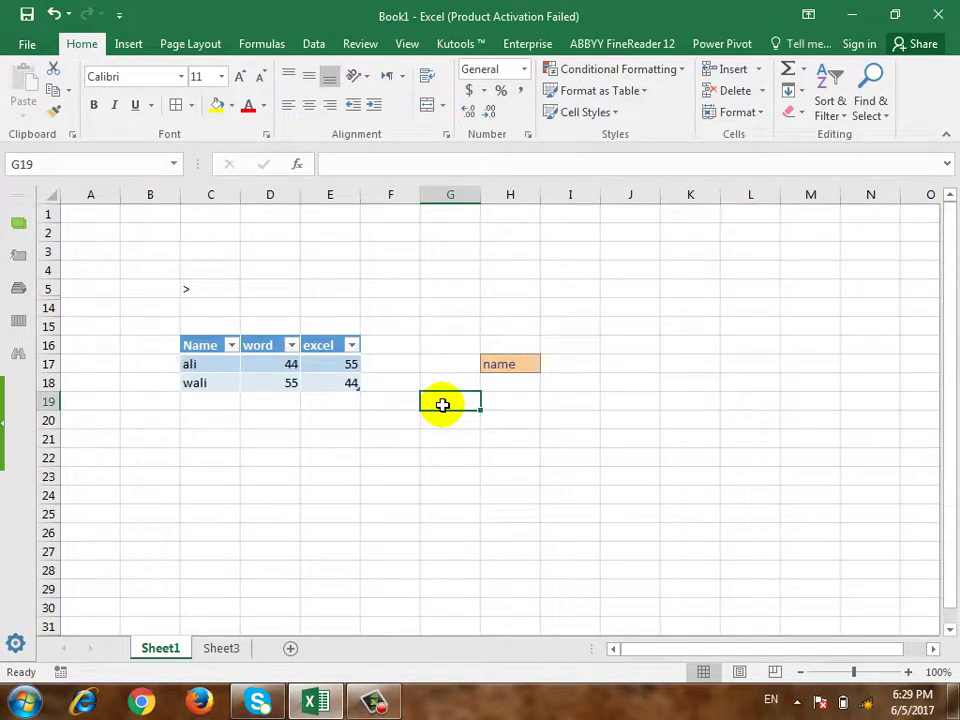
{"action": "left_click", "coordinate": [433, 439]}
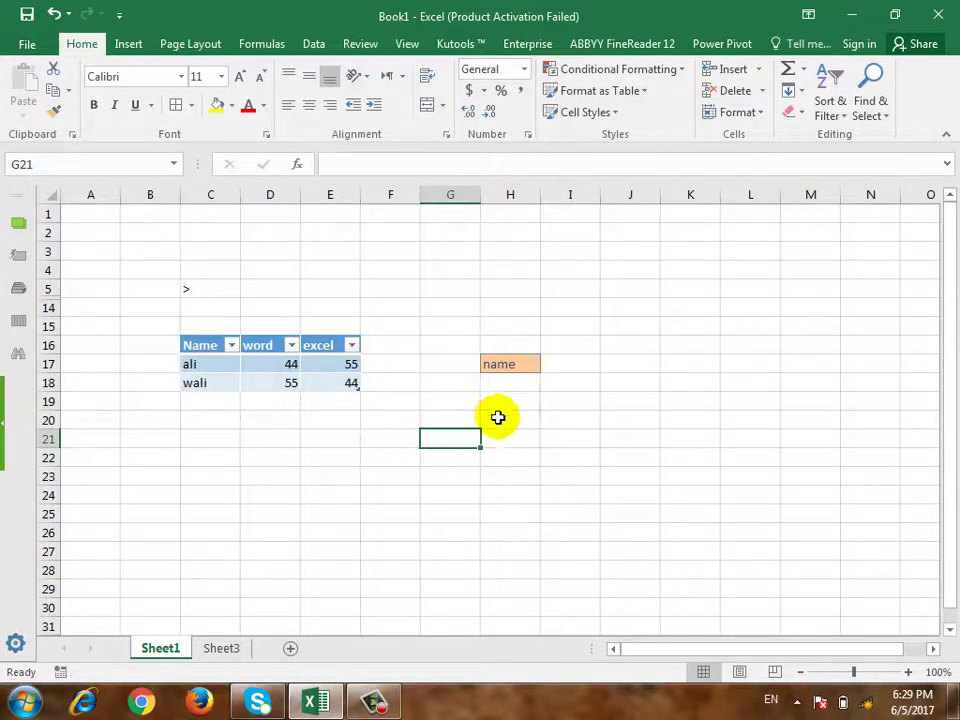
{"action": "left_click", "coordinate": [508, 441]}
{"action": "left_click", "coordinate": [462, 472]}
{"action": "left_click", "coordinate": [458, 440]}
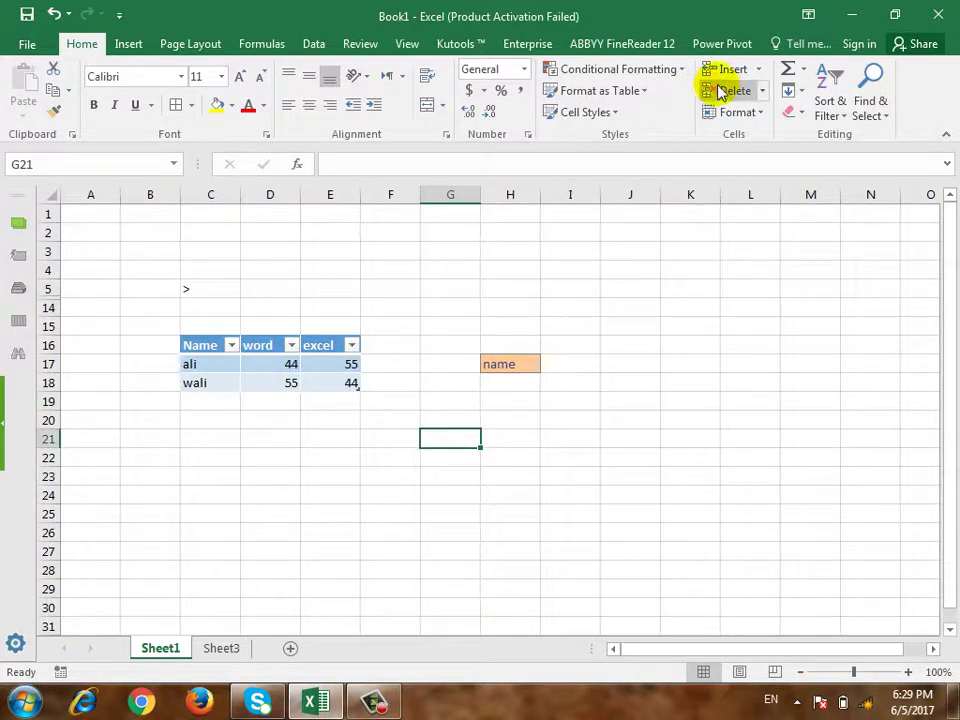
{"action": "left_click", "coordinate": [758, 113]}
{"action": "mouse_move", "coordinate": [762, 301]}
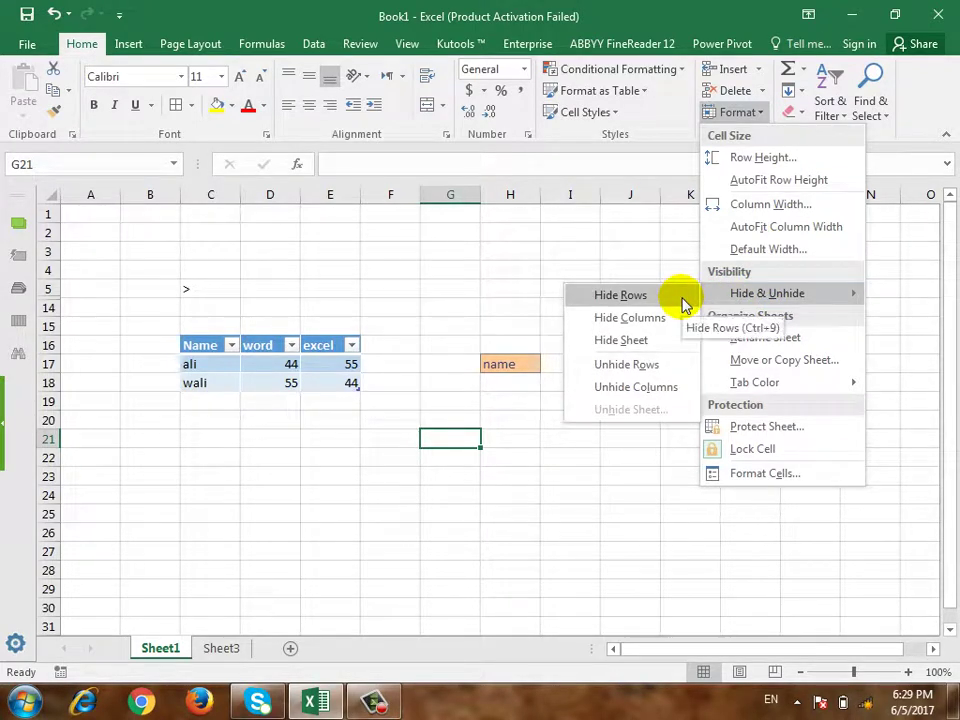
{"action": "left_click", "coordinate": [652, 366]}
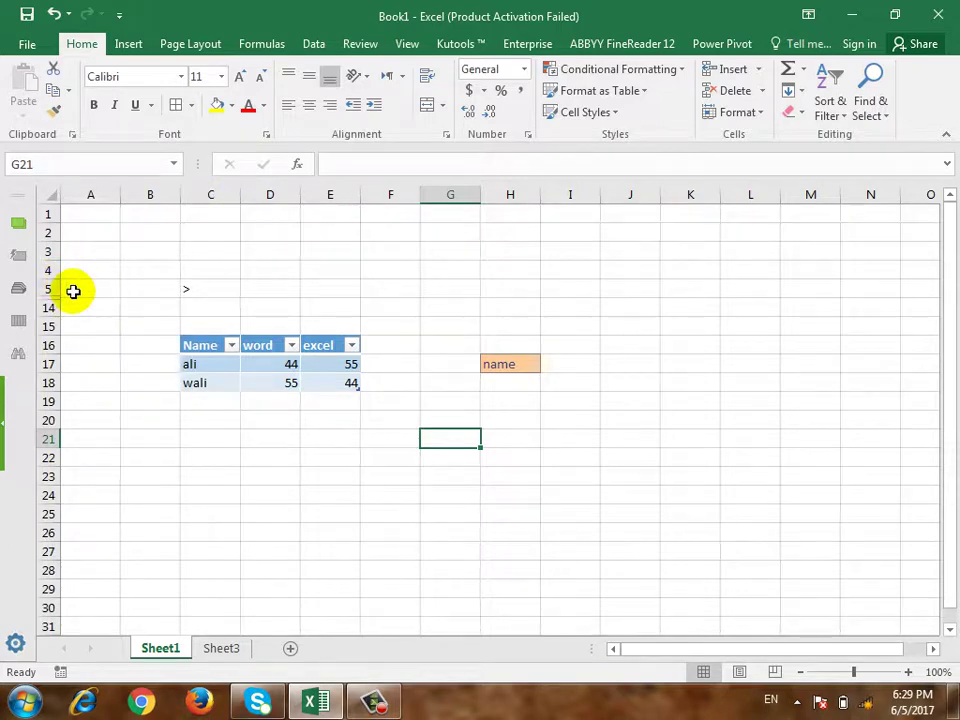
Select cells A5 to A14 spanning the hidden rows and unhide rows 6 to 13
{"action": "left_click_drag", "start_coordinate": [73, 291], "coordinate": [75, 305]}
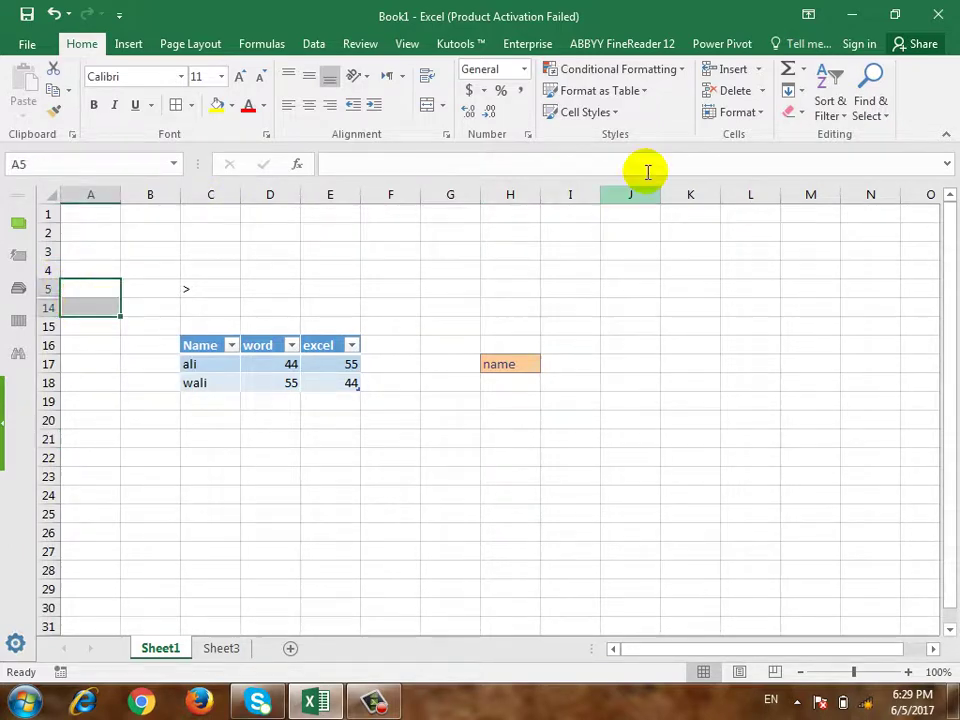
{"action": "left_click", "coordinate": [767, 116]}
{"action": "mouse_move", "coordinate": [790, 298]}
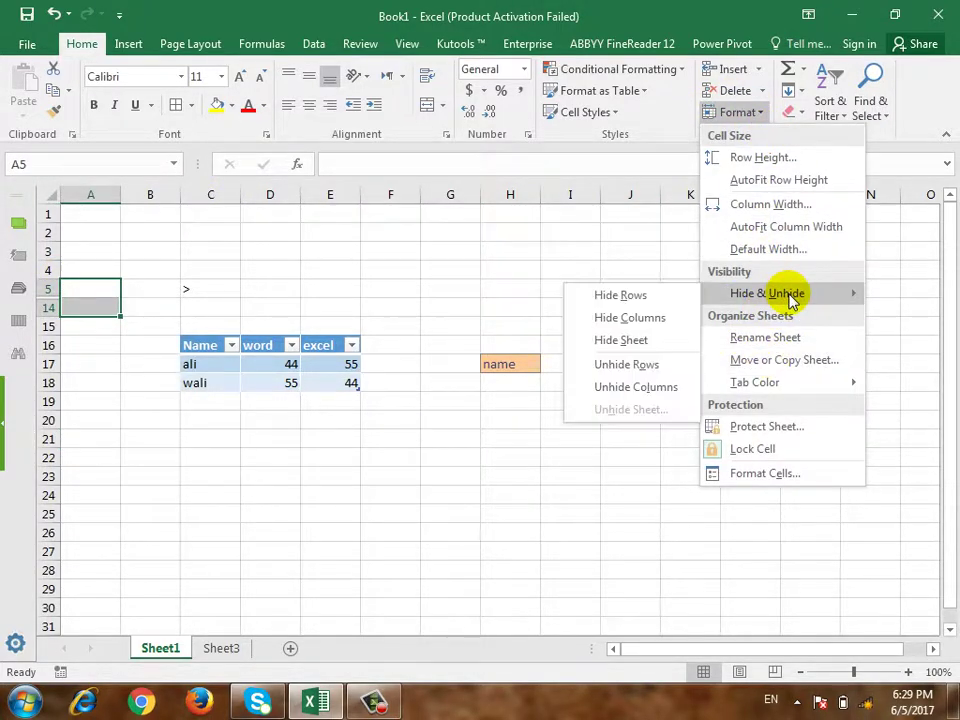
{"action": "left_click", "coordinate": [626, 365]}
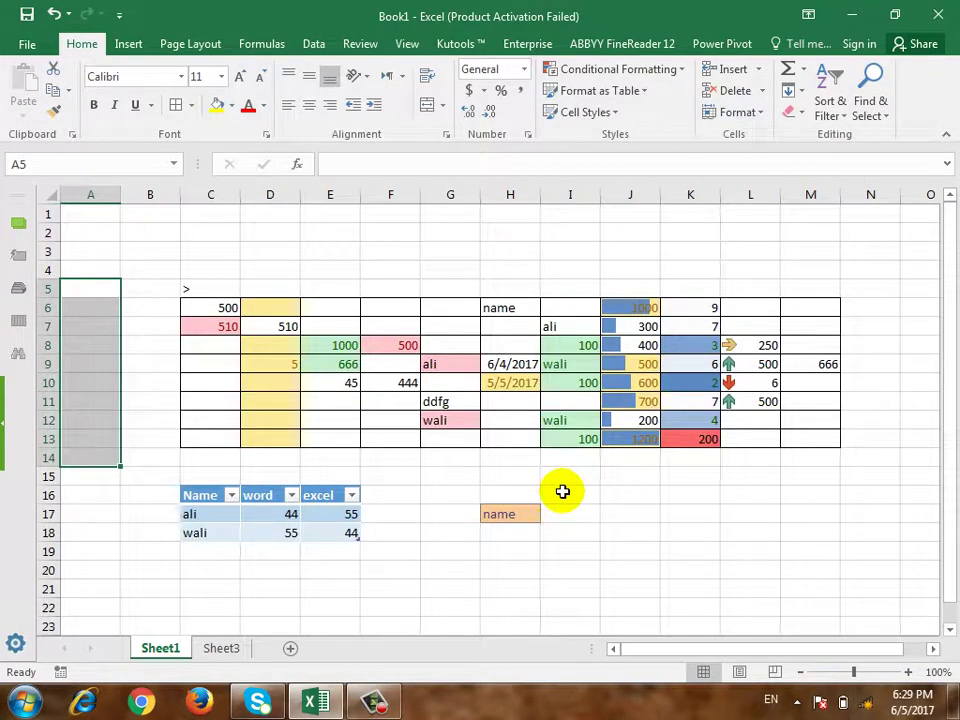
Select the data range C6:M13 and hide its columns C to M
{"action": "left_click", "coordinate": [435, 388]}
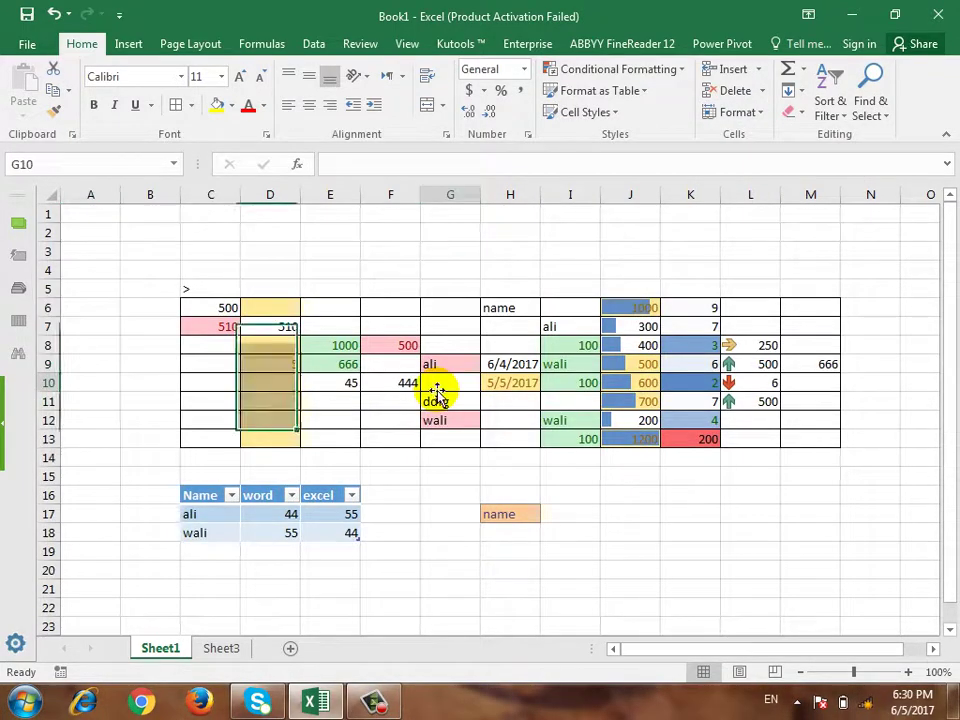
{"action": "left_click_drag", "start_coordinate": [231, 300], "coordinate": [834, 446]}
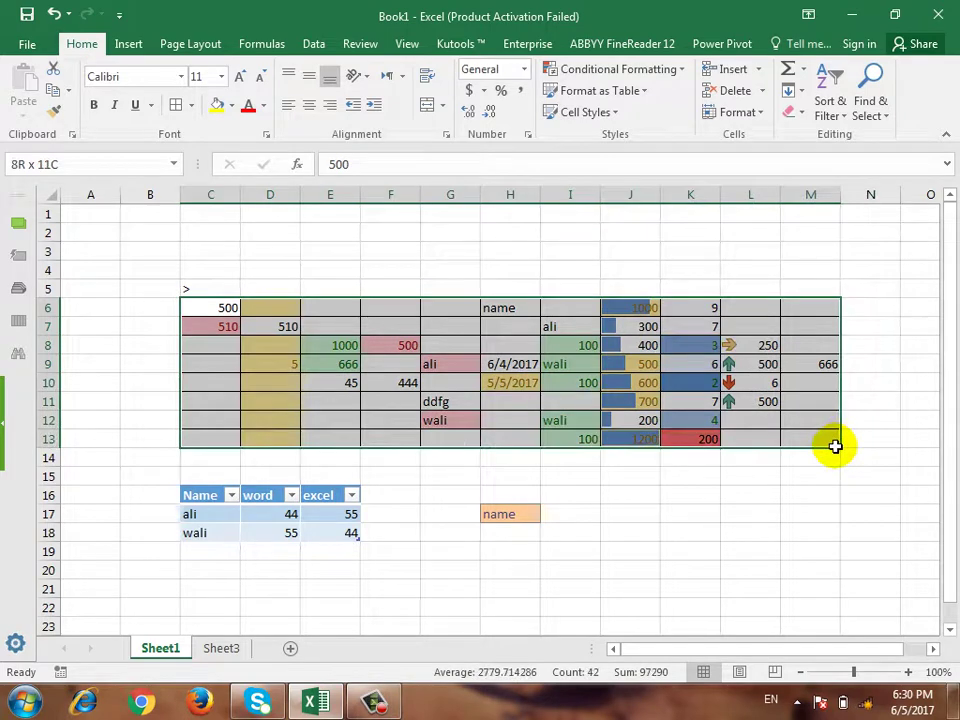
{"action": "left_click", "coordinate": [765, 120]}
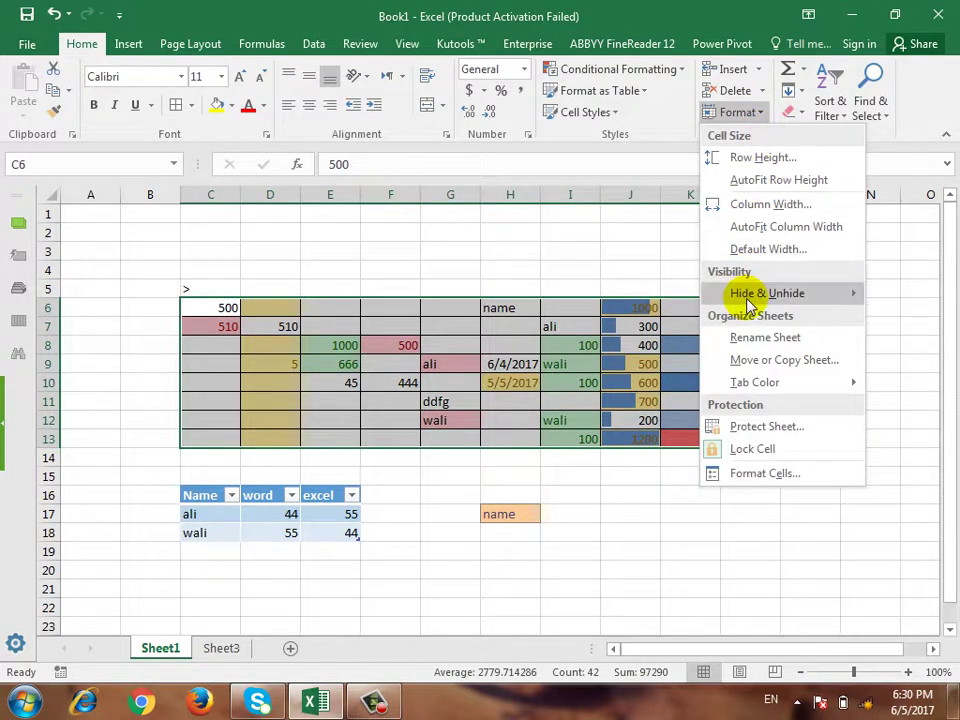
{"action": "mouse_move", "coordinate": [739, 296]}
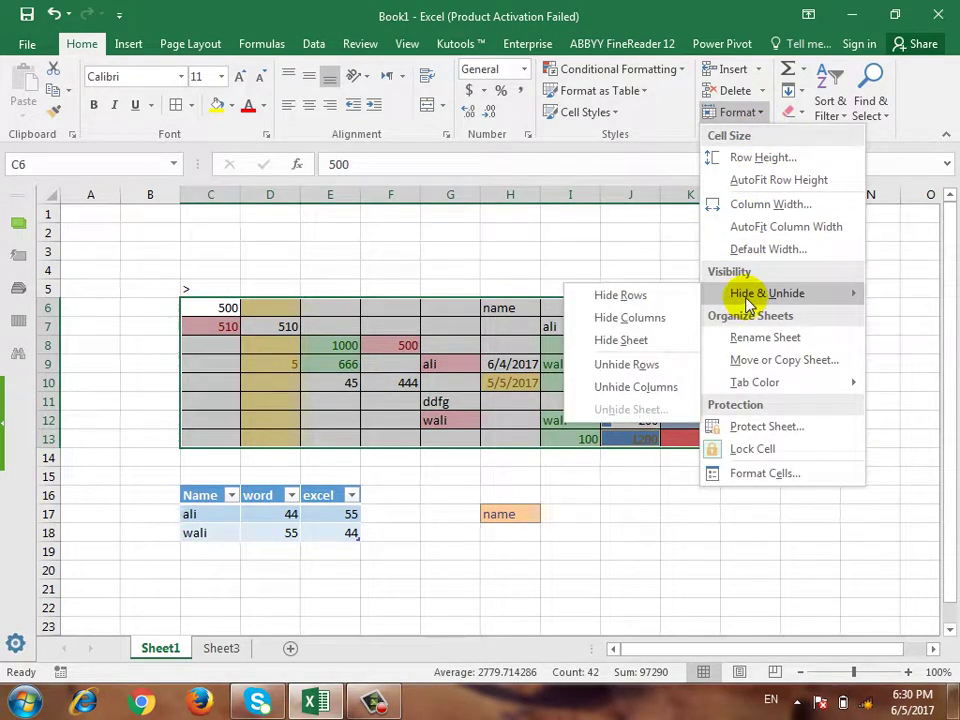
{"action": "left_click", "coordinate": [681, 317]}
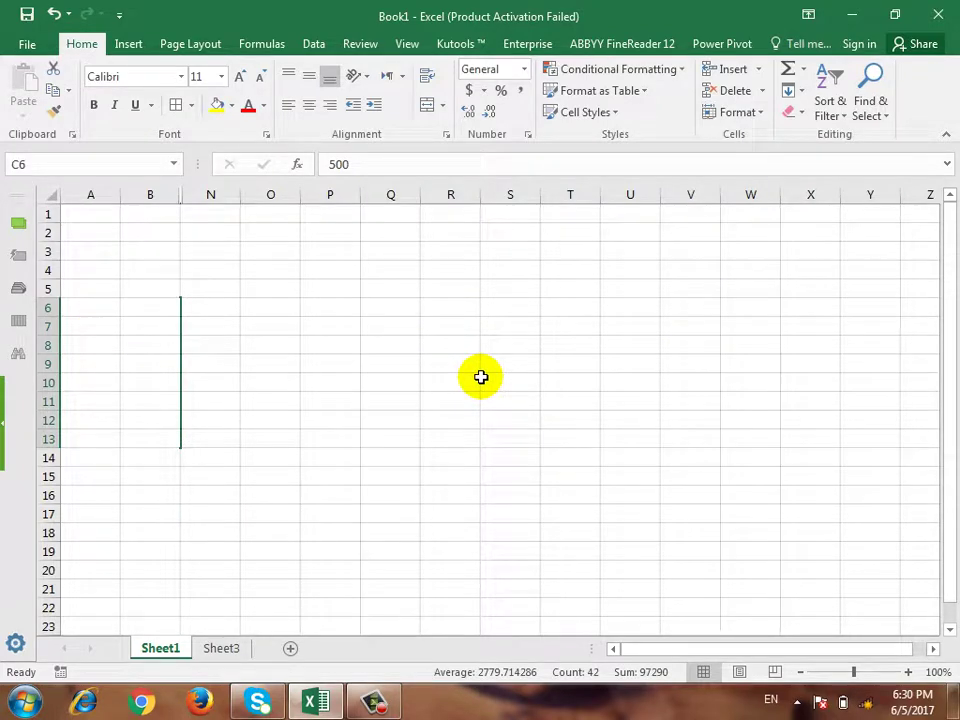
Select cells B1 to N1 on both sides of the hidden columns and unhide columns C to M
{"action": "left_click", "coordinate": [463, 383]}
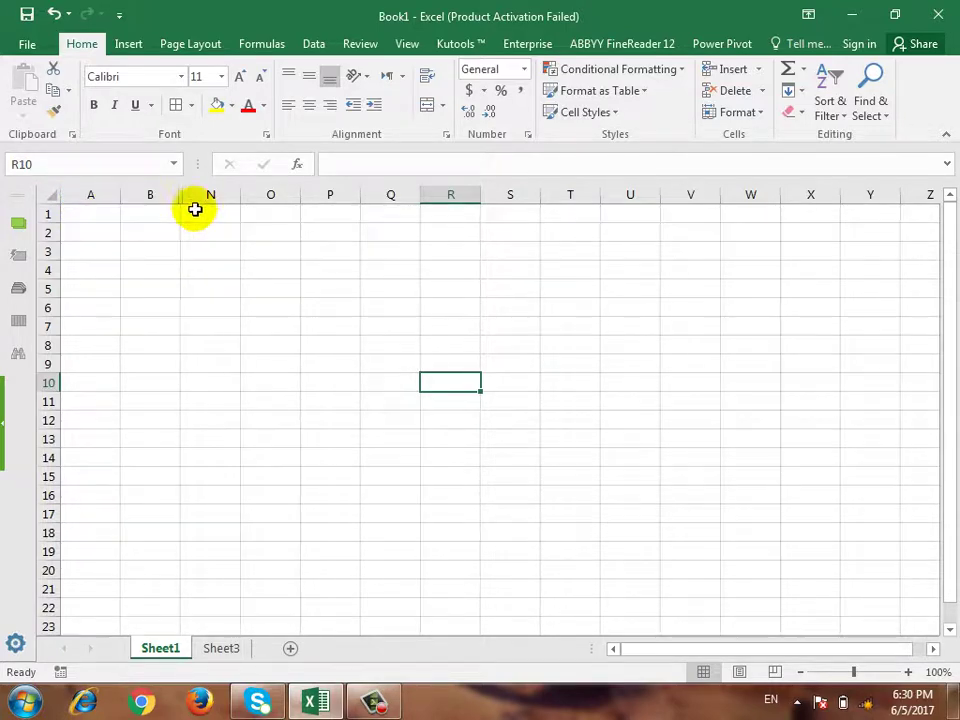
{"action": "left_click_drag", "start_coordinate": [161, 214], "coordinate": [200, 214]}
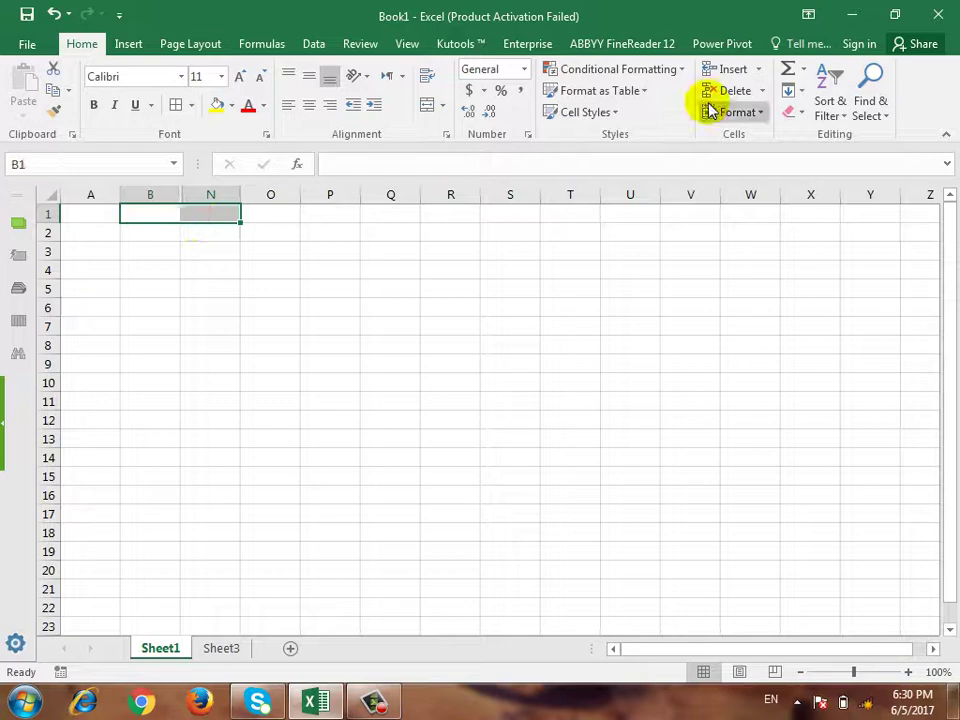
{"action": "left_click", "coordinate": [758, 116]}
{"action": "mouse_move", "coordinate": [750, 293]}
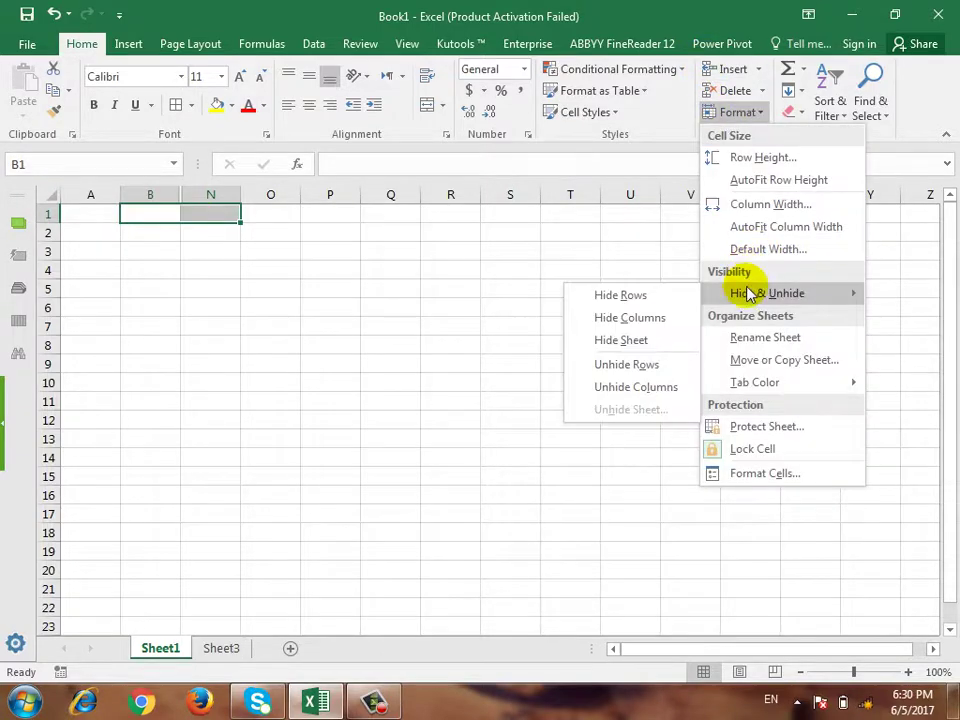
{"action": "left_click", "coordinate": [686, 387]}
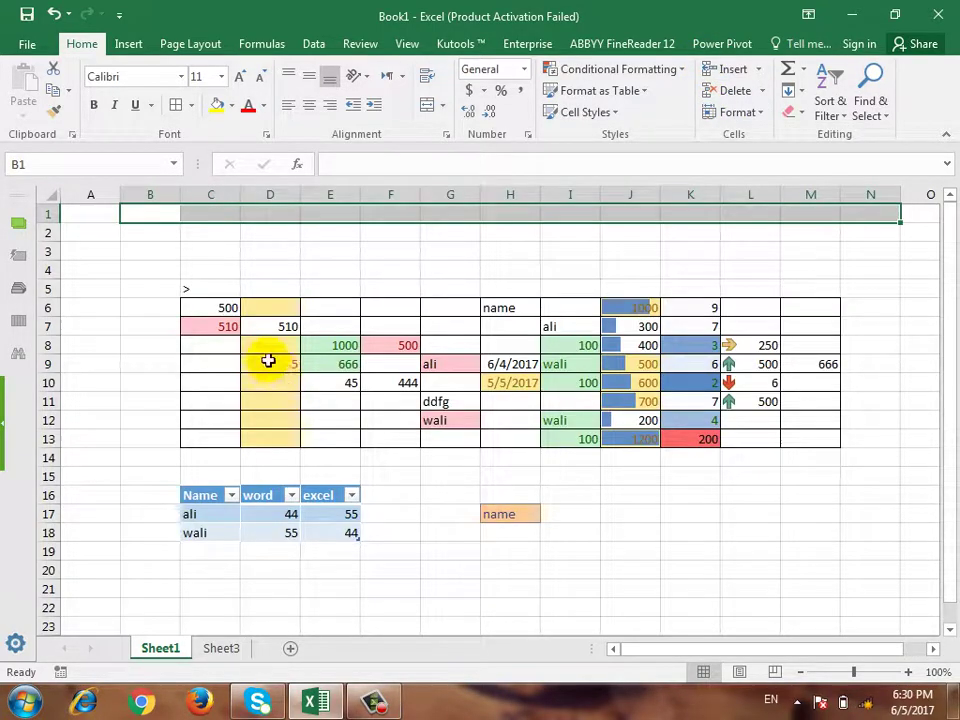
Hide the worksheet Sheet1, leaving only Sheet3 displayed
{"action": "left_click", "coordinate": [740, 112]}
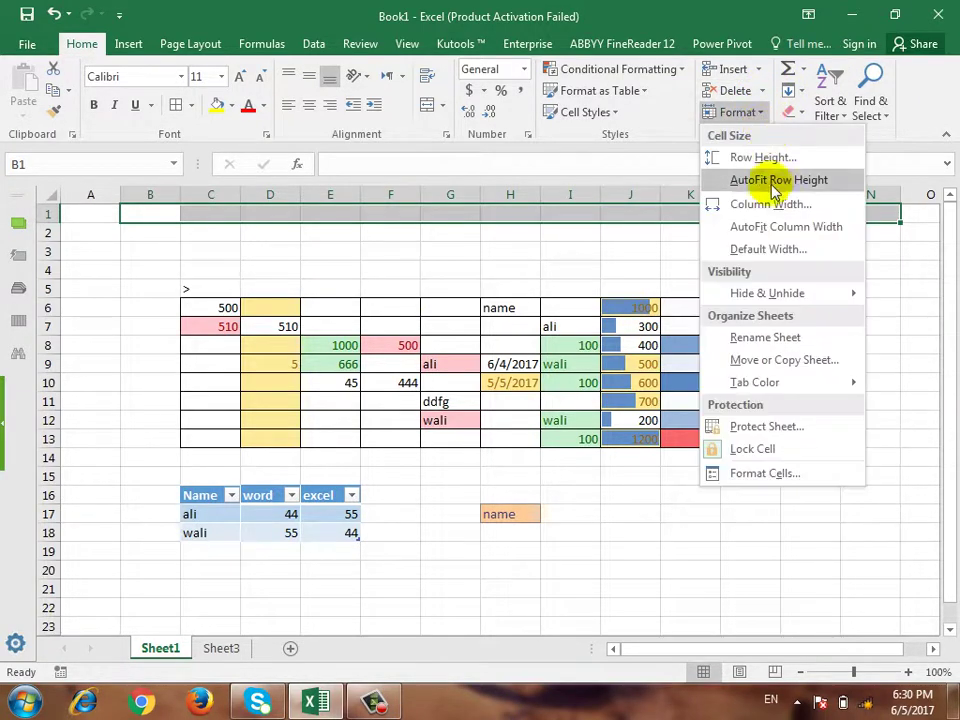
{"action": "mouse_move", "coordinate": [731, 300]}
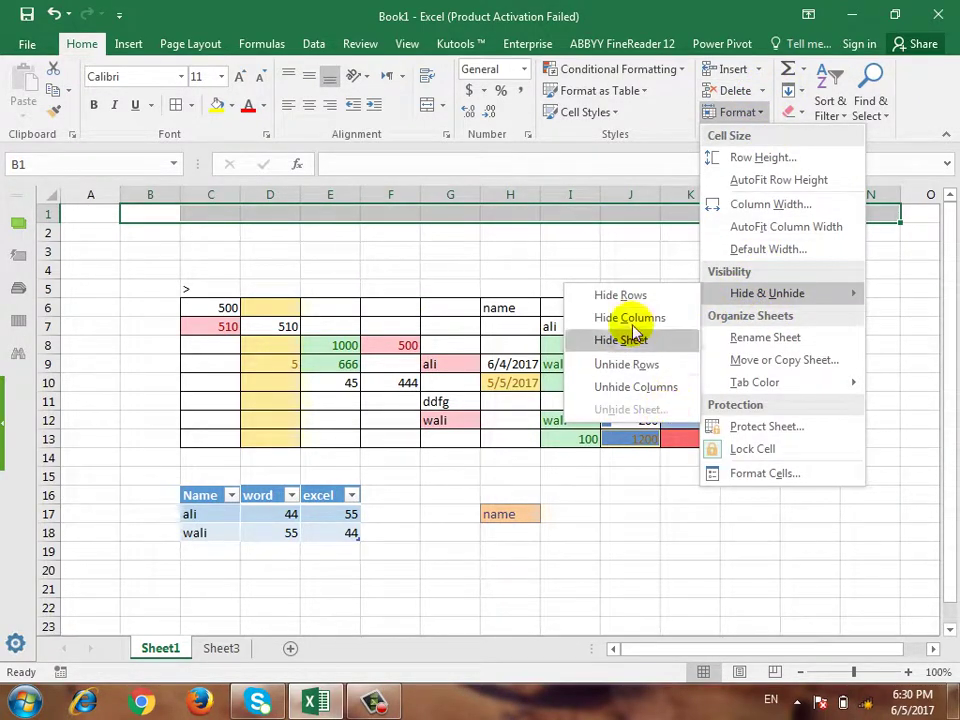
{"action": "left_click", "coordinate": [645, 345]}
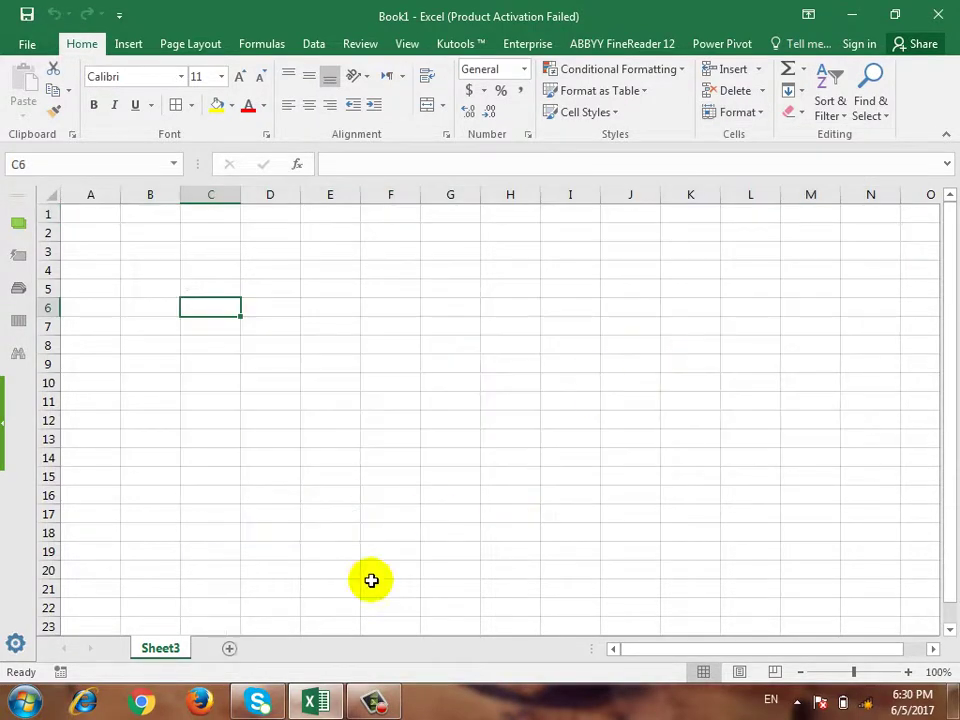
Unhide the hidden worksheet Sheet1
{"action": "left_click", "coordinate": [760, 118]}
{"action": "mouse_move", "coordinate": [797, 298]}
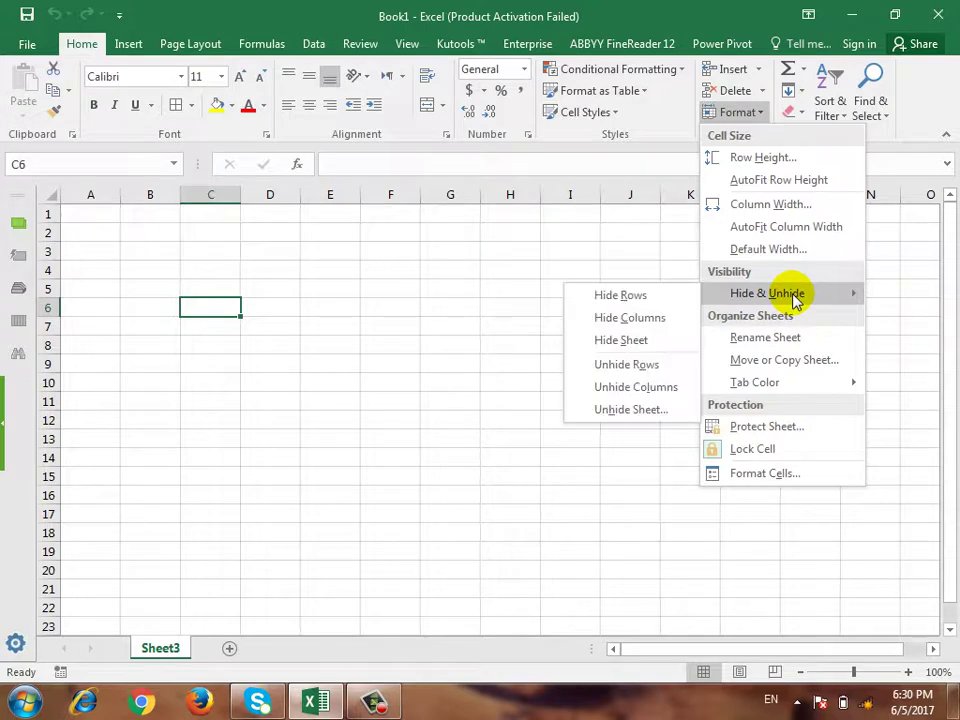
{"action": "left_click", "coordinate": [668, 418]}
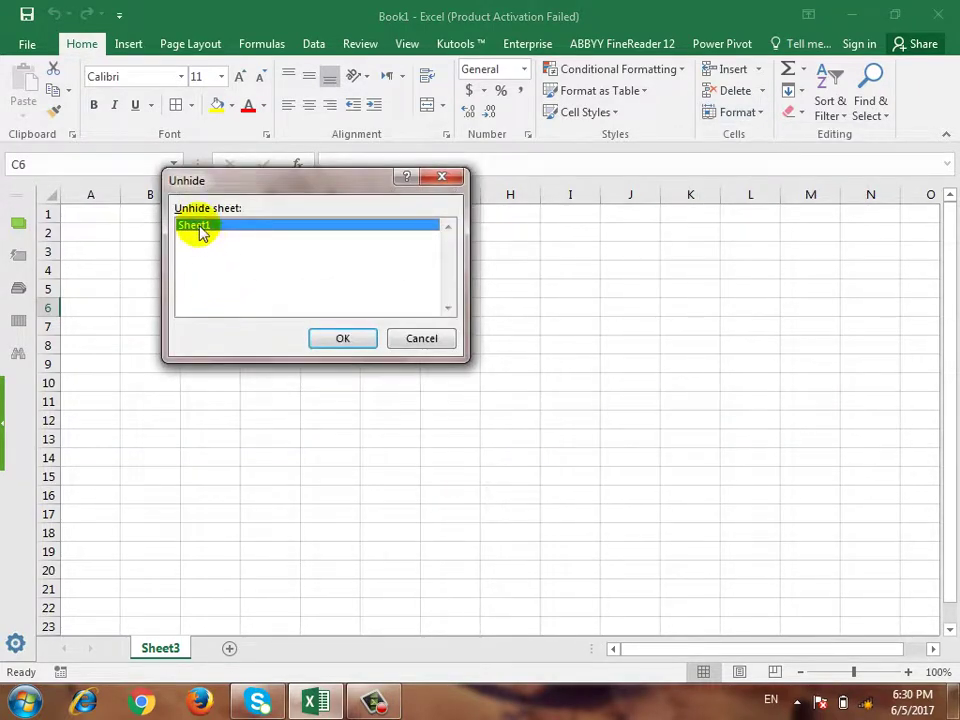
{"action": "left_click", "coordinate": [364, 337]}
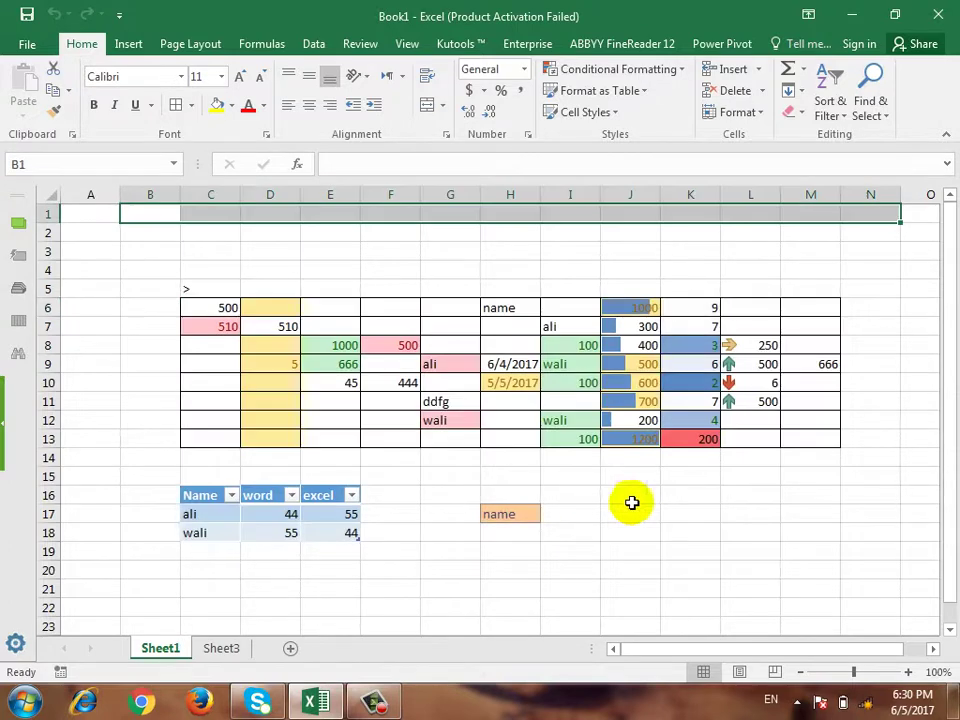
Rename the worksheet Sheet1 as Salary
{"action": "left_click", "coordinate": [758, 113]}
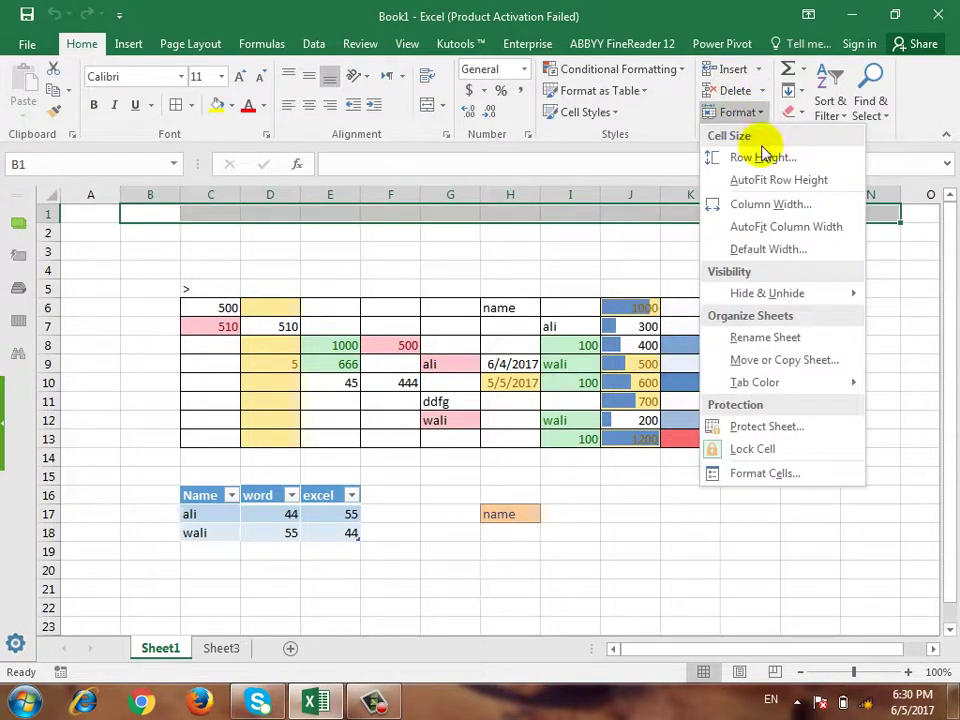
{"action": "left_click", "coordinate": [818, 340]}
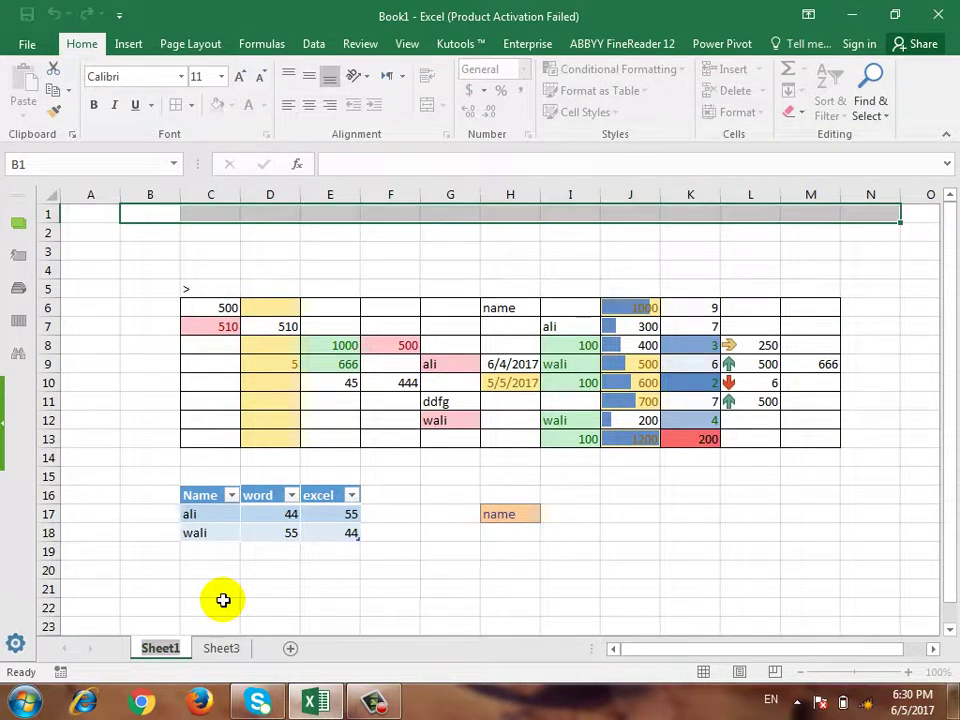
{"action": "key", "text": "Return"}
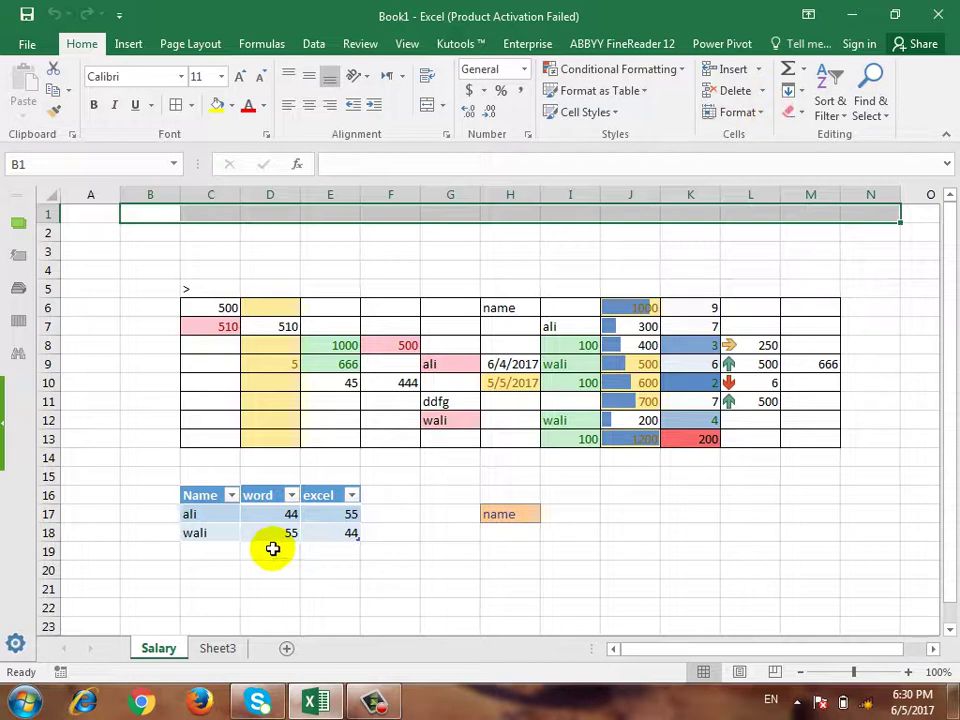
{"action": "right_click", "coordinate": [162, 650]}
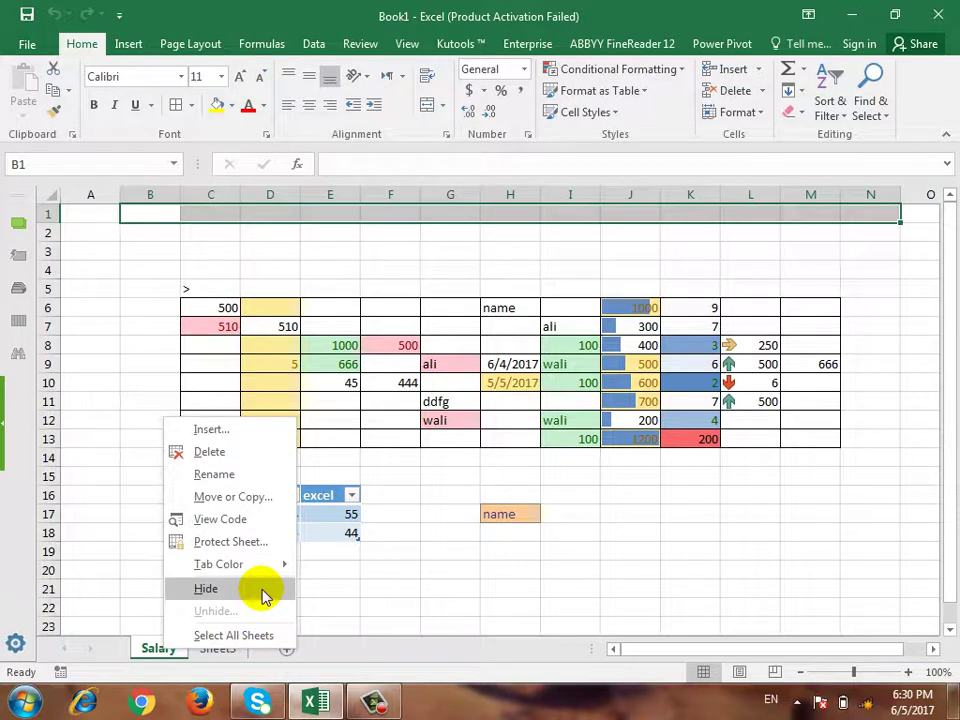
{"action": "left_click", "coordinate": [763, 116]}
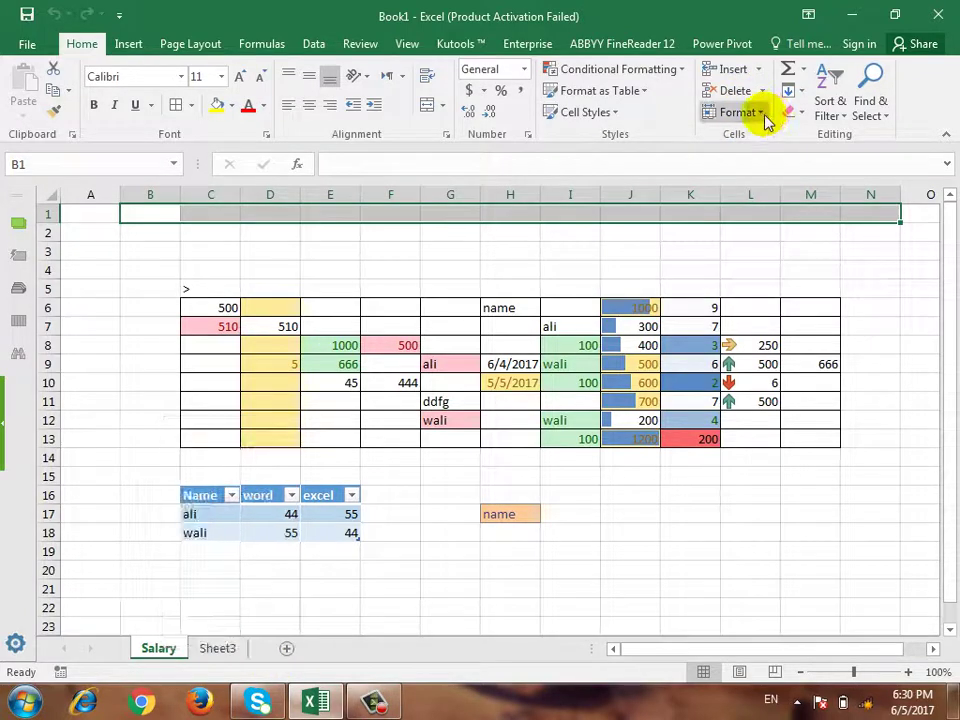
{"action": "left_click", "coordinate": [765, 117]}
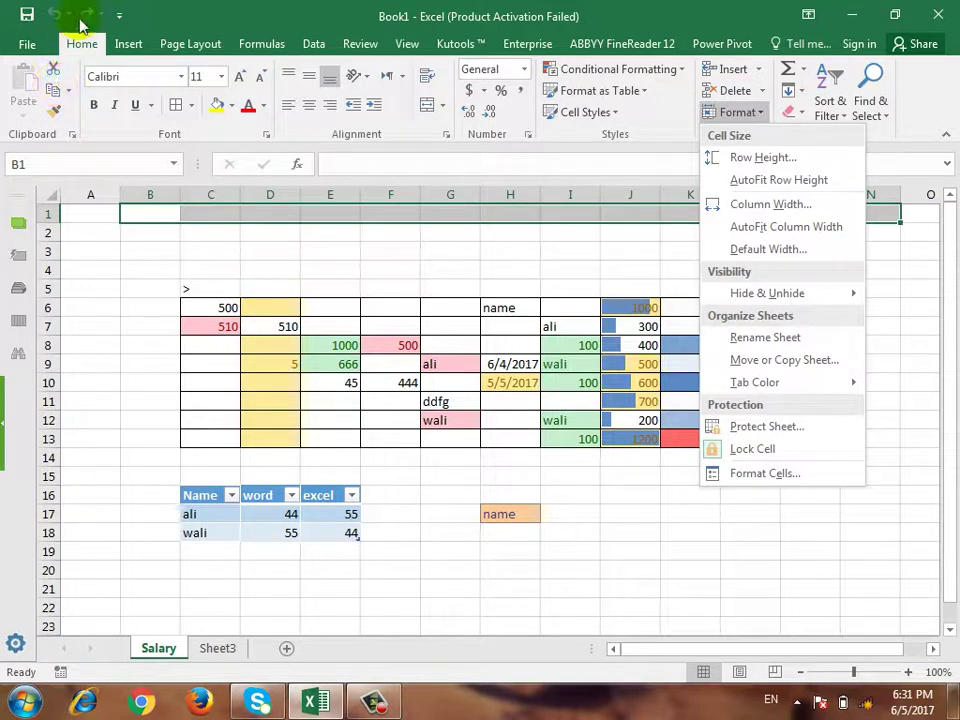
{"action": "left_click", "coordinate": [47, 180]}
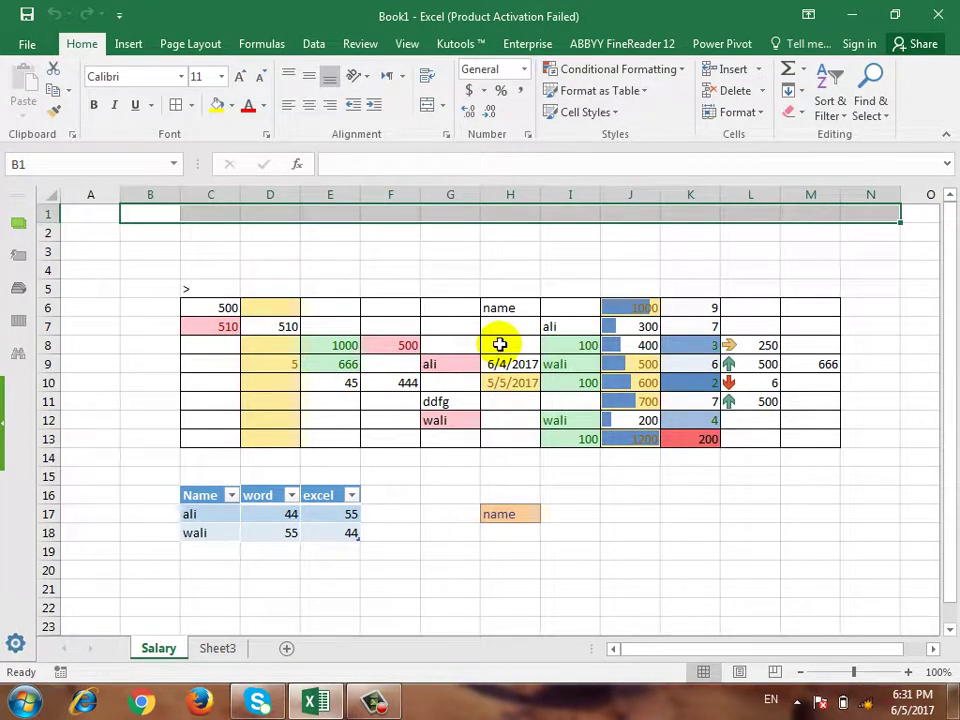
{"action": "left_click", "coordinate": [405, 380]}
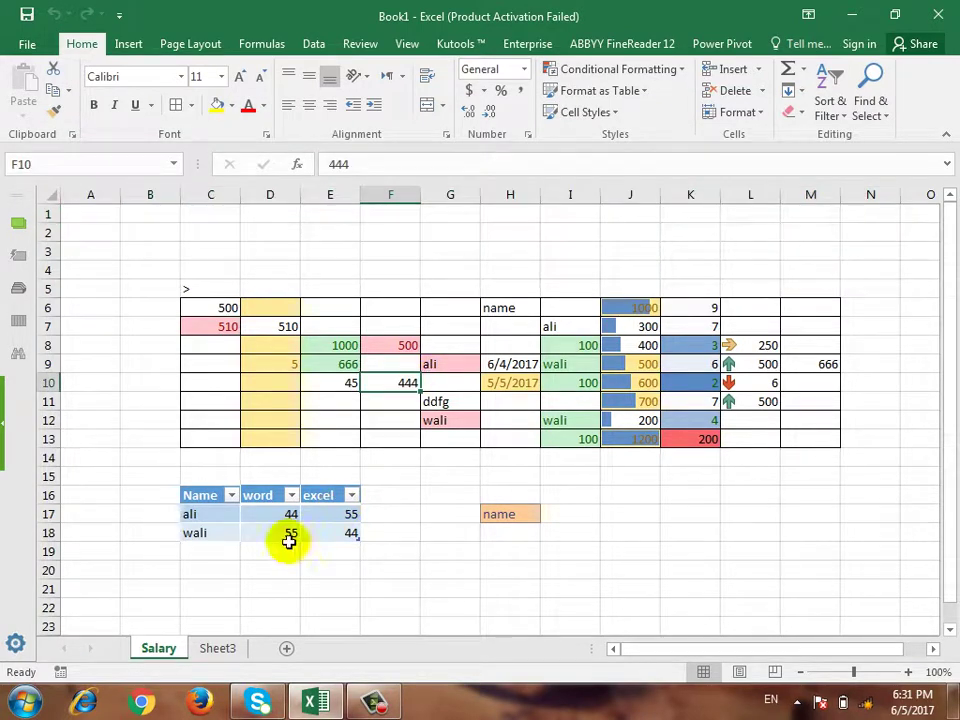
{"action": "left_click", "coordinate": [240, 650]}
{"action": "left_click", "coordinate": [165, 650]}
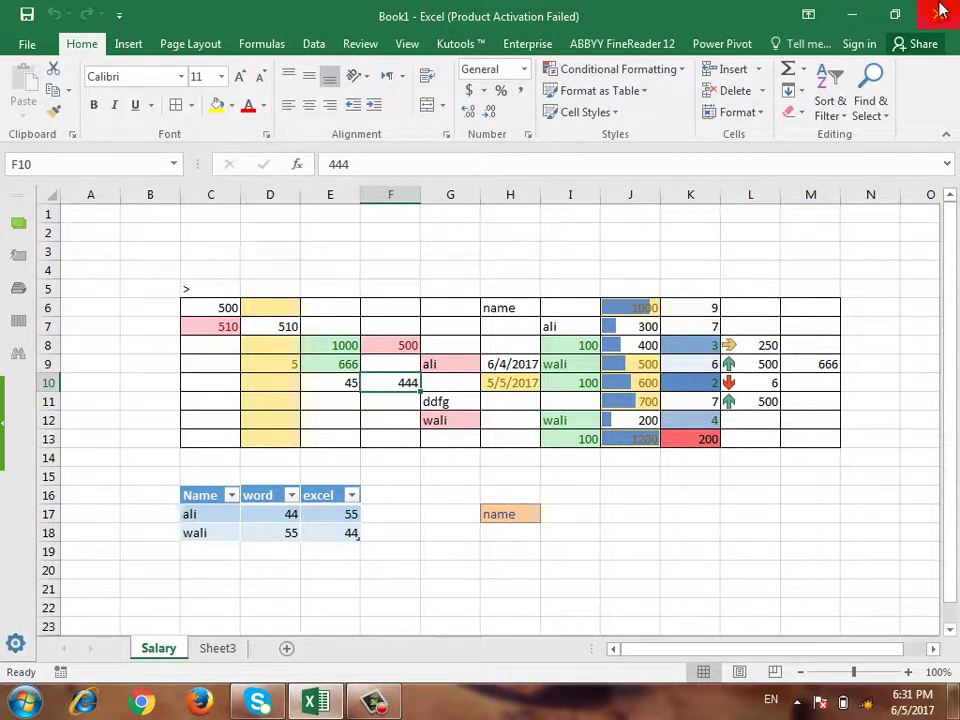
Create a copy of the Salary worksheet at the end of Book1 and rename the copy as Salary Feb
{"action": "left_click", "coordinate": [750, 114]}
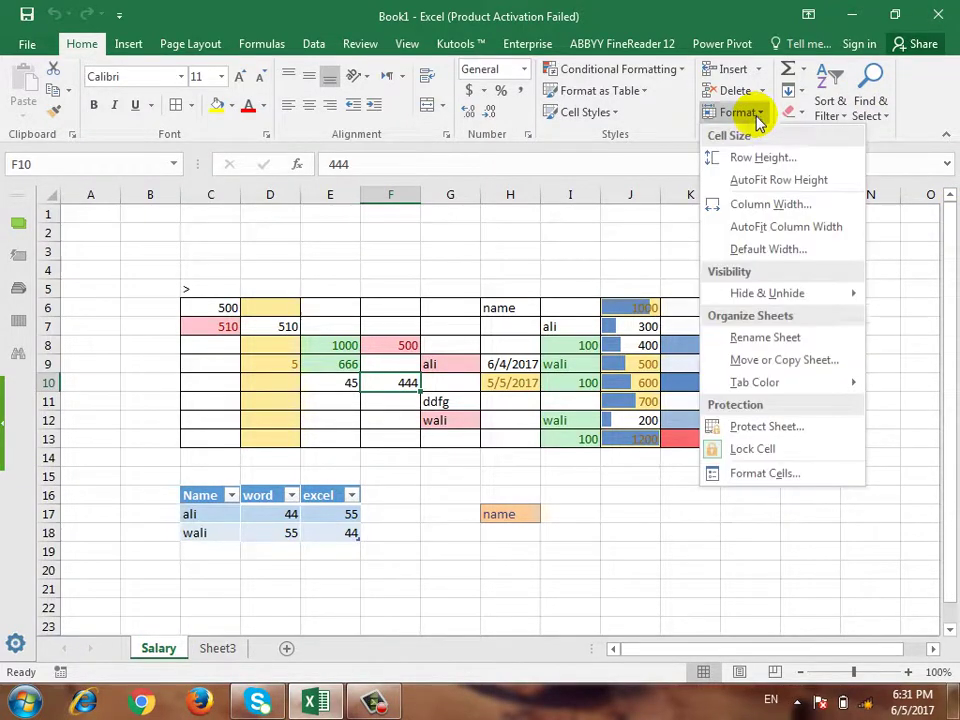
{"action": "left_click", "coordinate": [818, 367]}
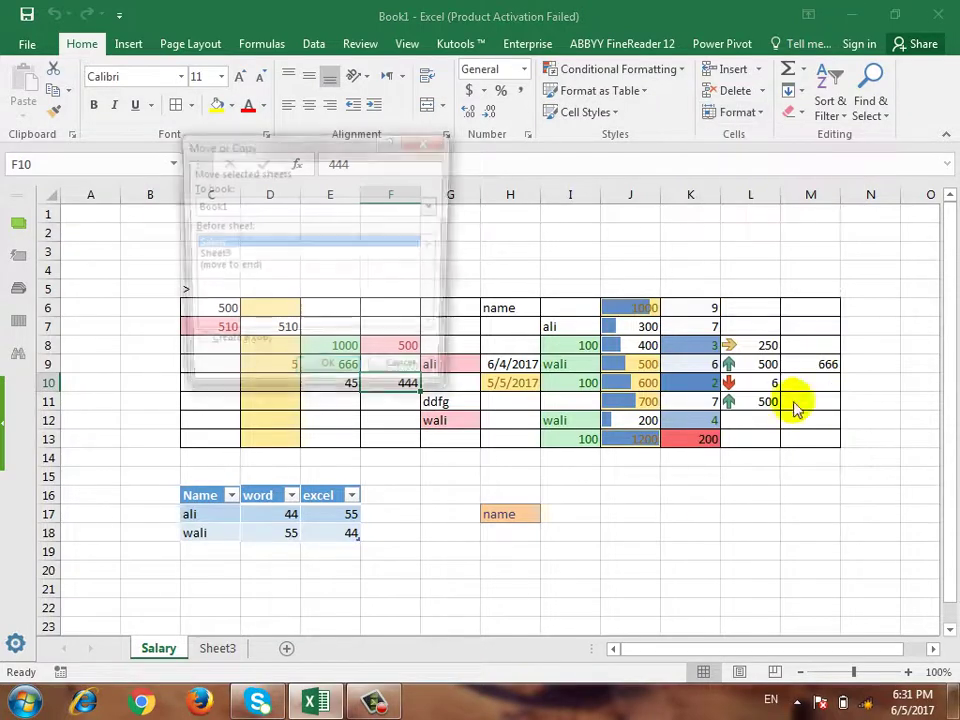
{"action": "left_click_drag", "start_coordinate": [349, 143], "coordinate": [562, 270]}
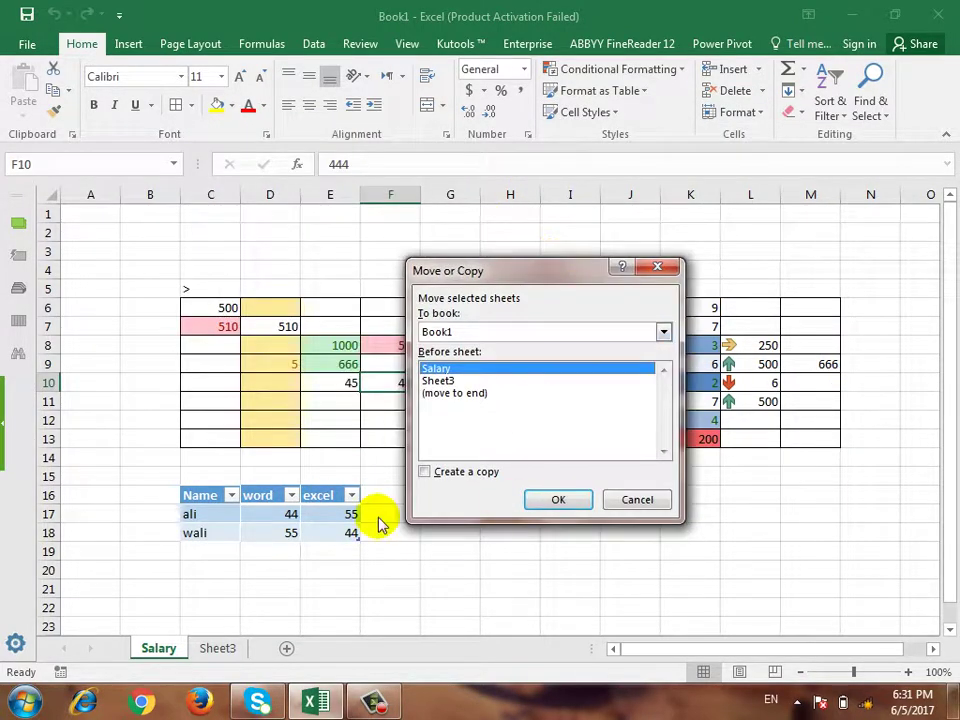
{"action": "left_click", "coordinate": [468, 471]}
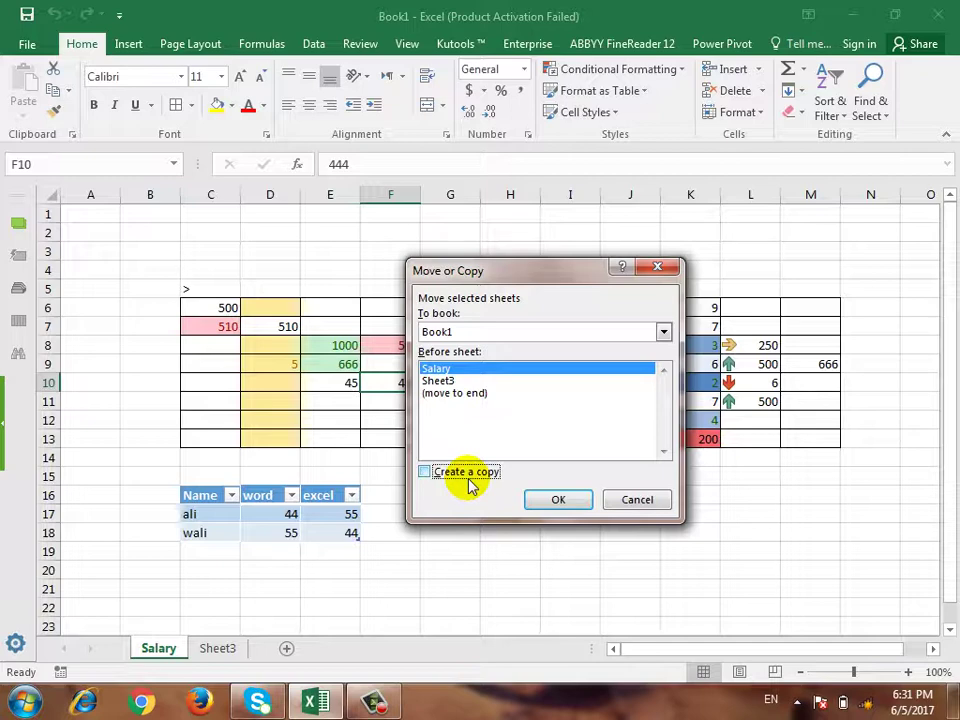
{"action": "left_click", "coordinate": [445, 368]}
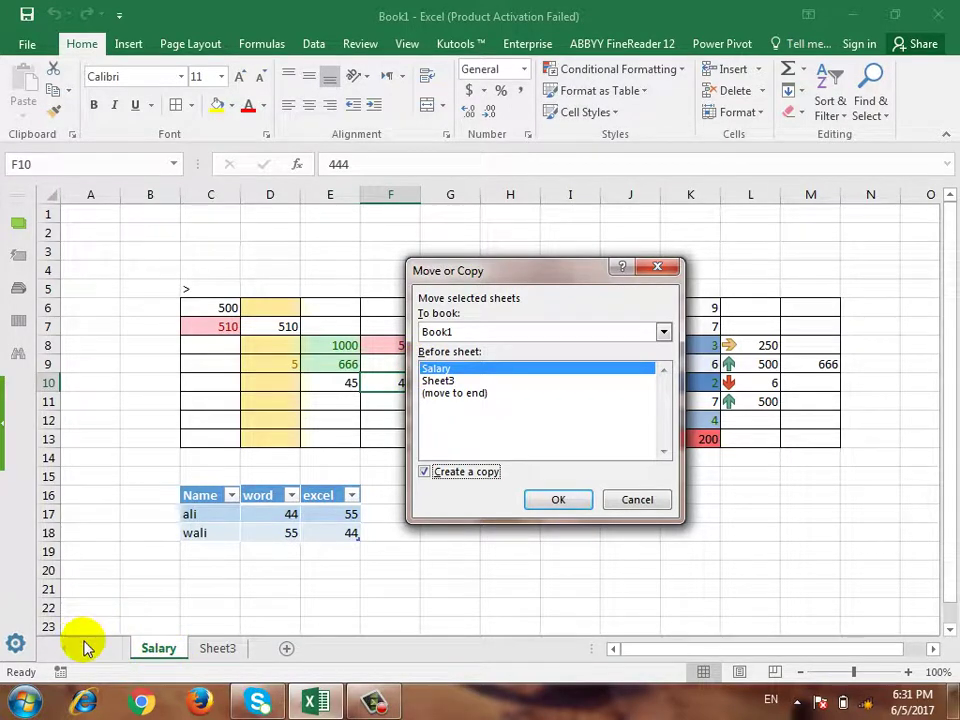
{"action": "left_click", "coordinate": [476, 396]}
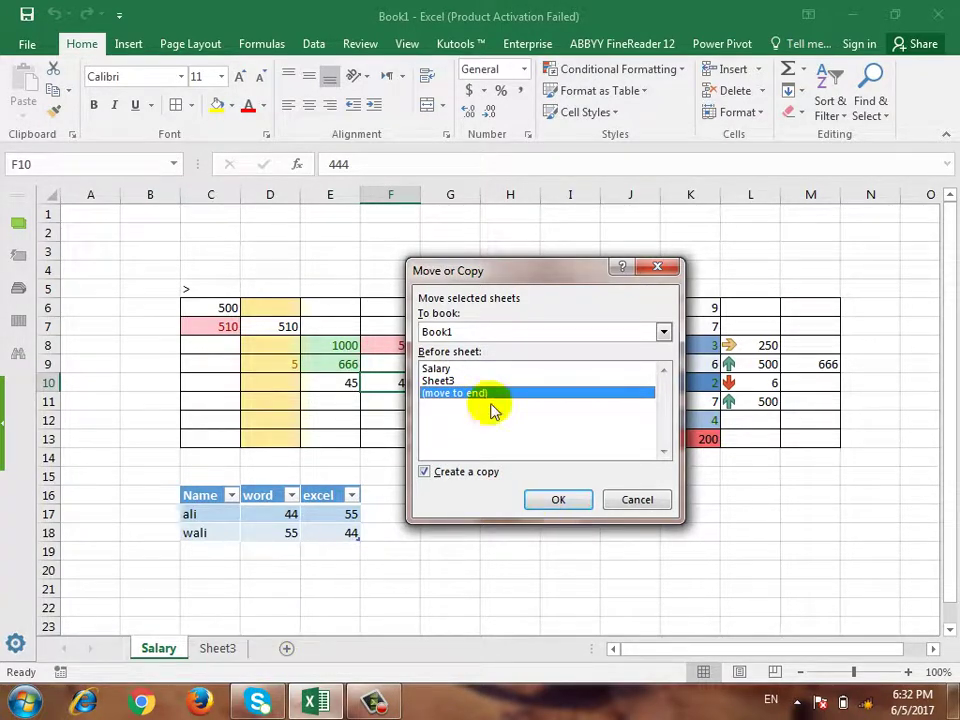
{"action": "left_click", "coordinate": [558, 501]}
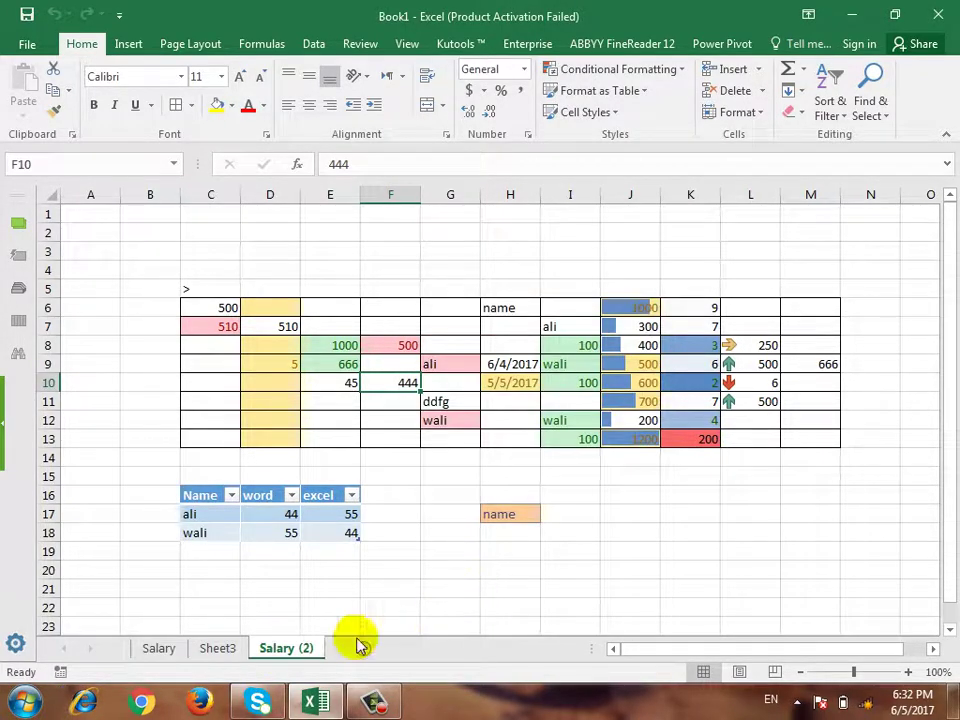
{"action": "double_click", "coordinate": [281, 660]}
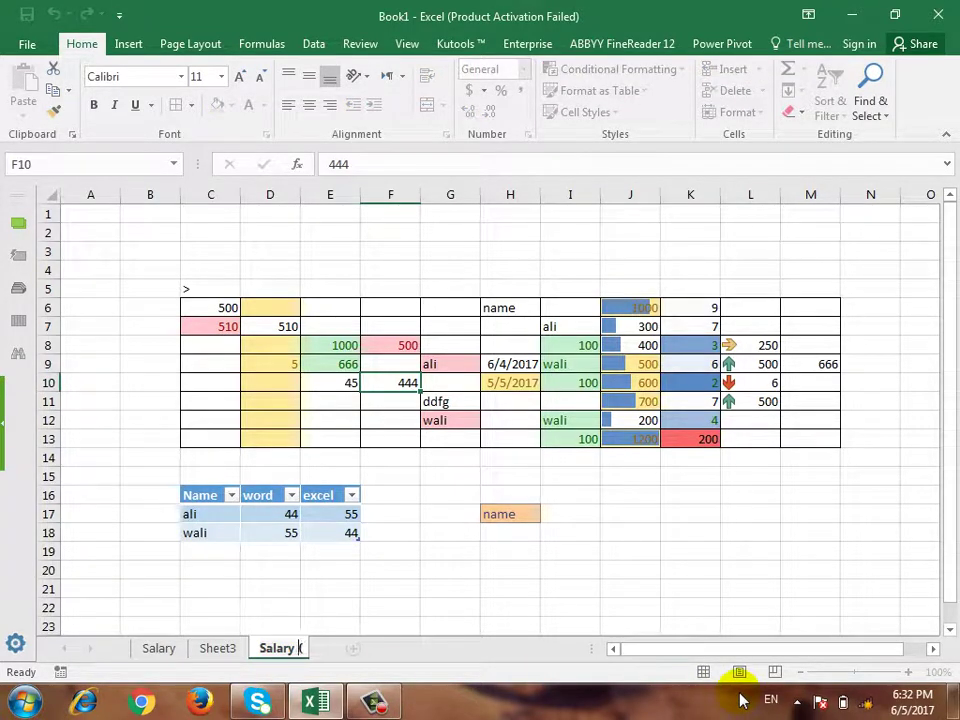
{"action": "key", "text": "Return"}
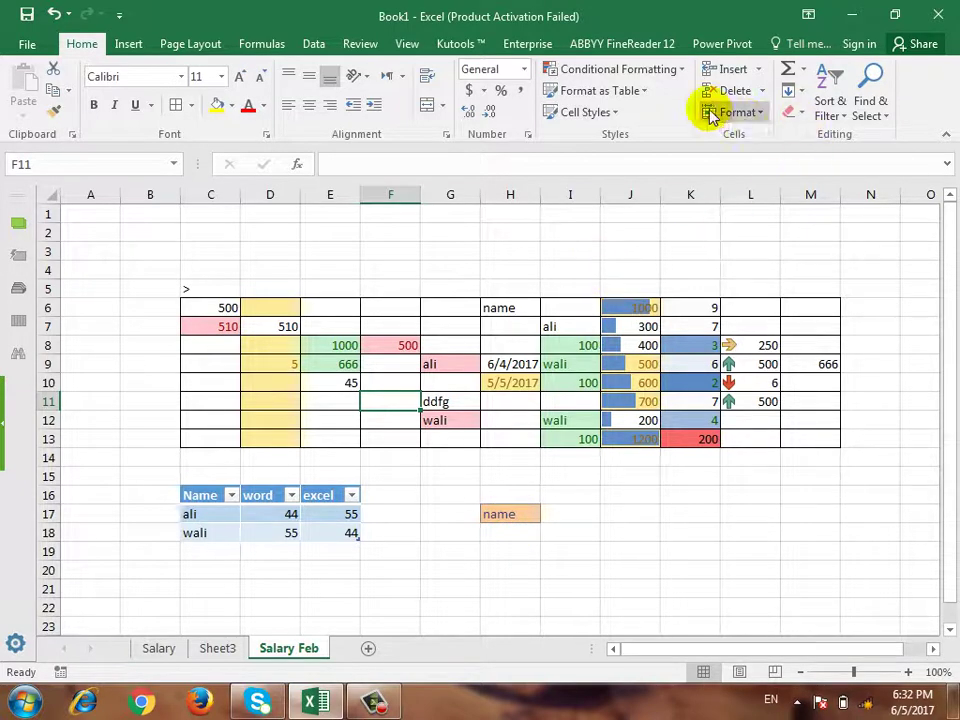
Create a new blank workbook
{"action": "left_click", "coordinate": [753, 118]}
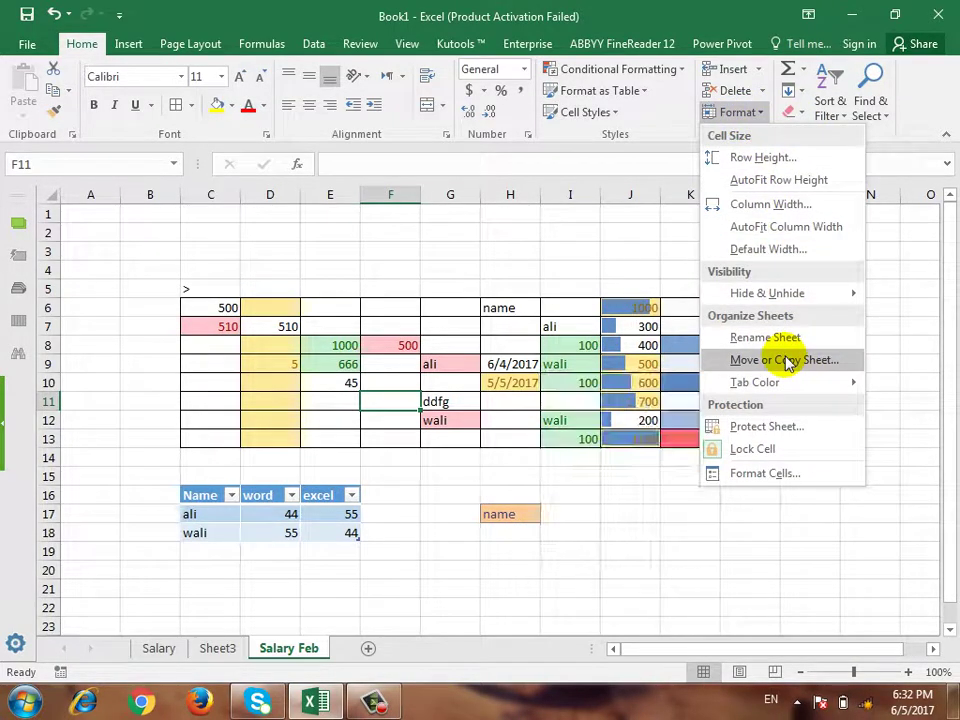
{"action": "left_click", "coordinate": [28, 44]}
{"action": "left_click", "coordinate": [39, 141]}
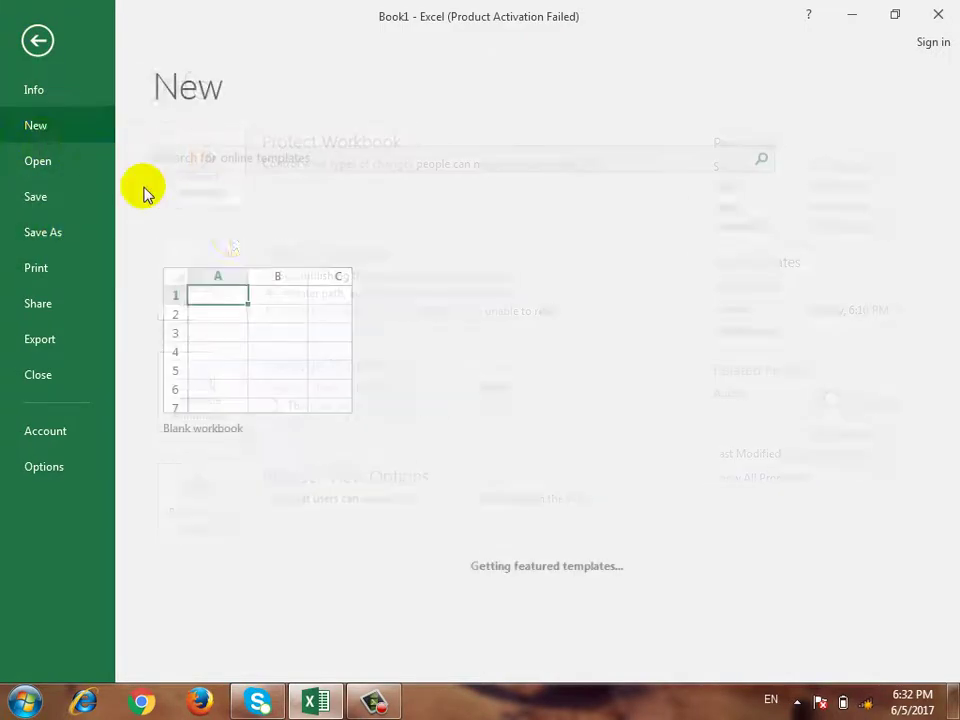
{"action": "left_click", "coordinate": [253, 311]}
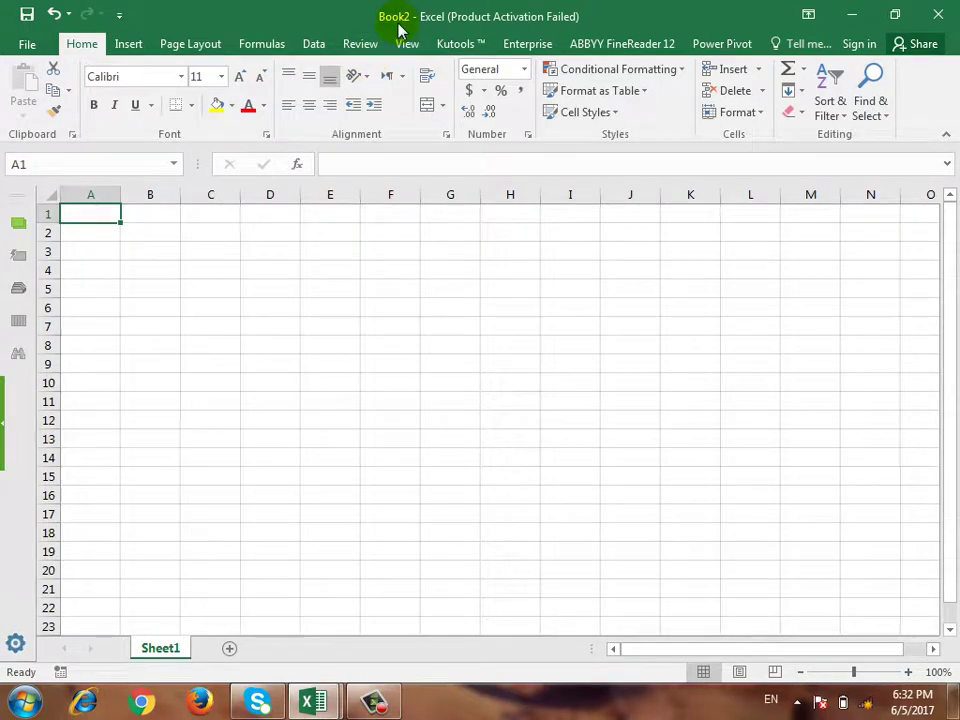
Return to Book1 and move its Salary Feb worksheet to the end of Book2 without creating a copy
{"action": "left_click", "coordinate": [318, 703]}
{"action": "left_click", "coordinate": [215, 590]}
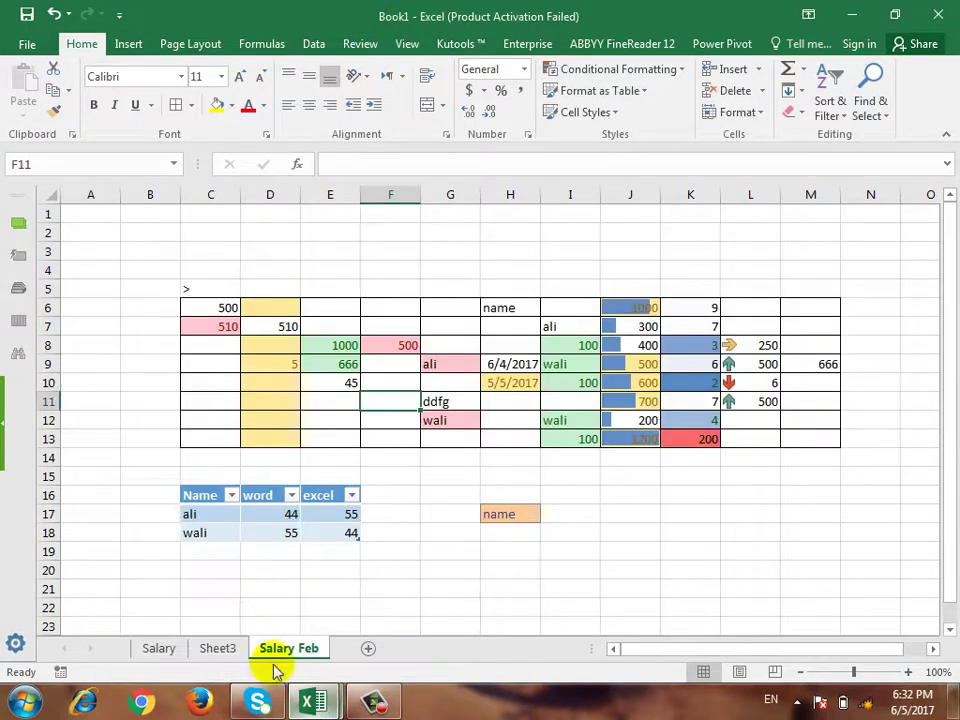
{"action": "left_click", "coordinate": [742, 112]}
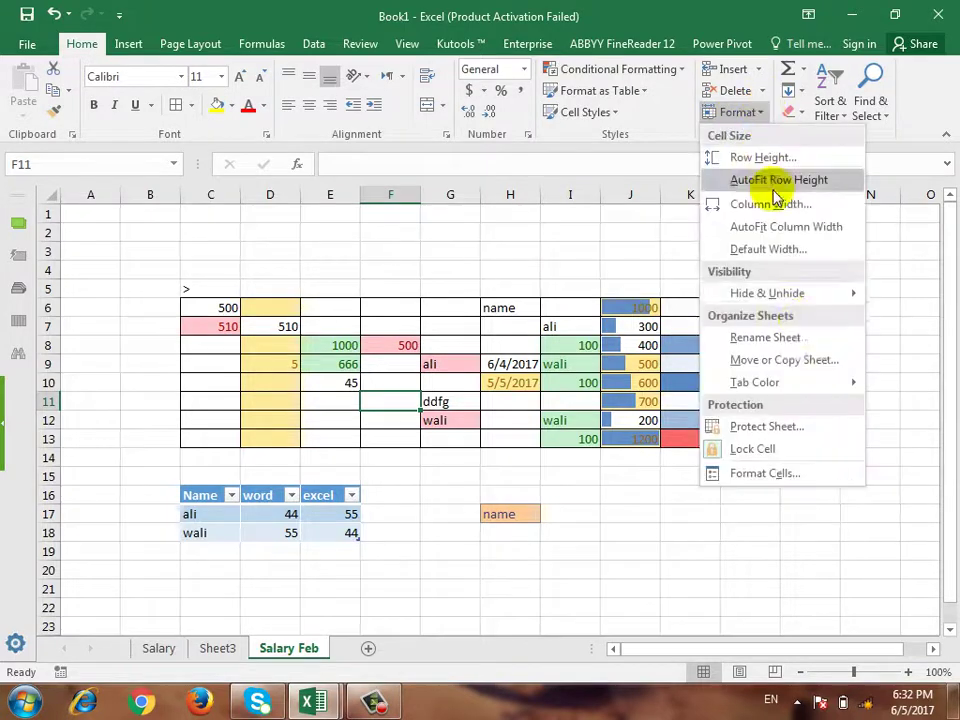
{"action": "left_click", "coordinate": [815, 363]}
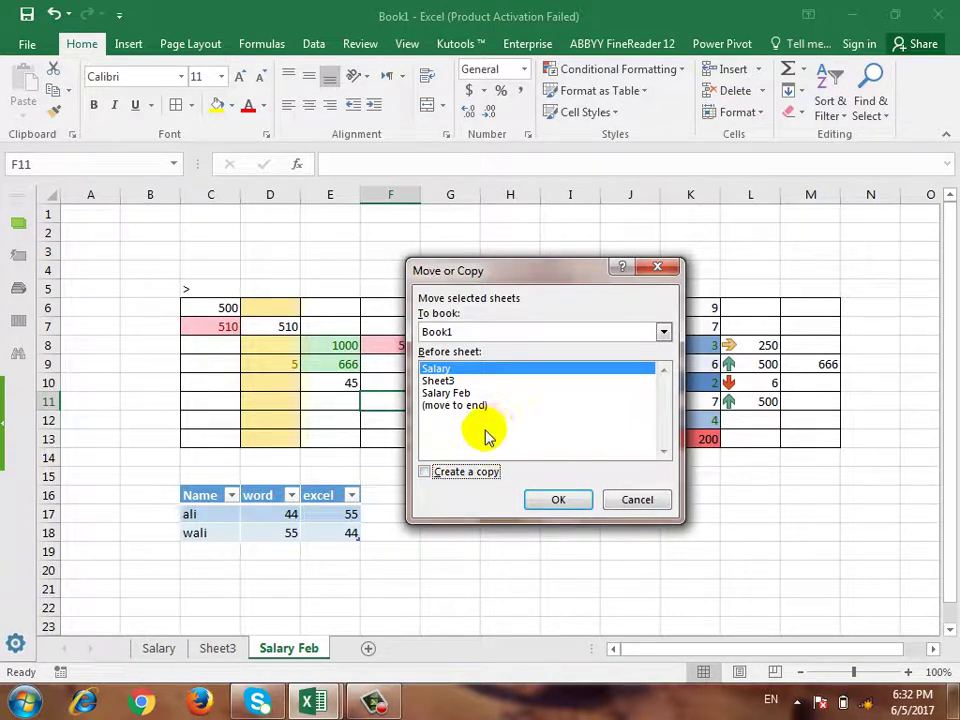
{"action": "left_click", "coordinate": [452, 393]}
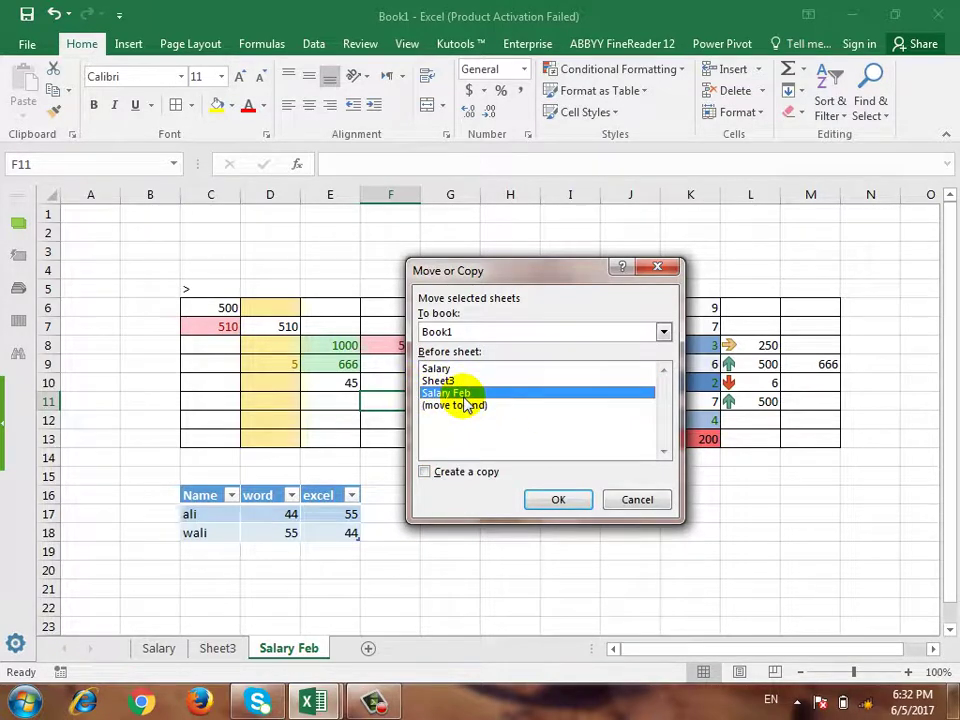
{"action": "left_click", "coordinate": [497, 333]}
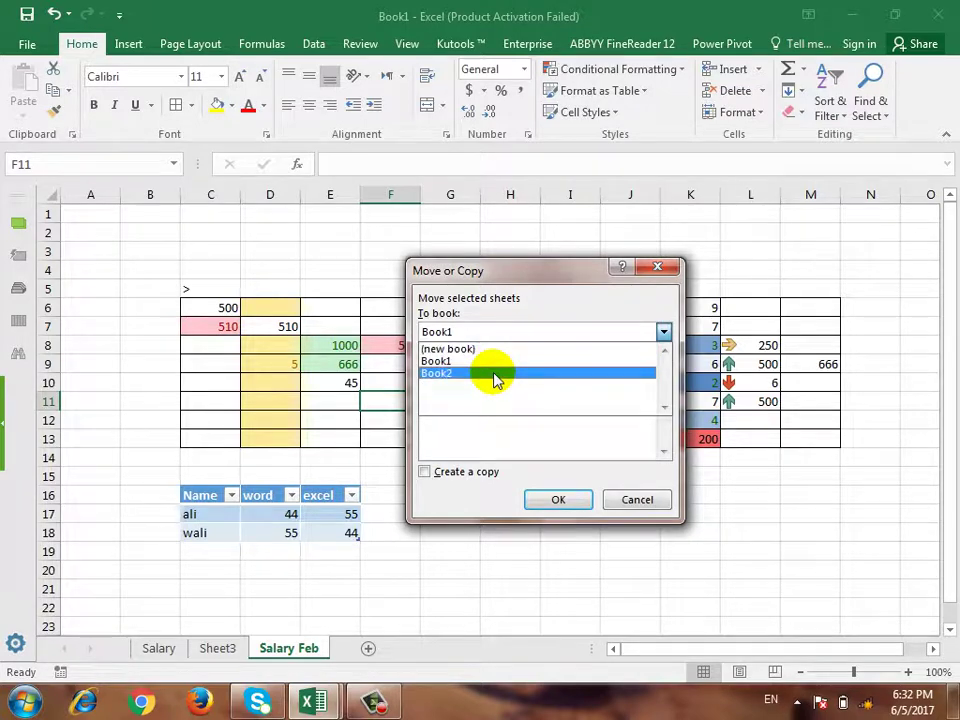
{"action": "left_click", "coordinate": [497, 374]}
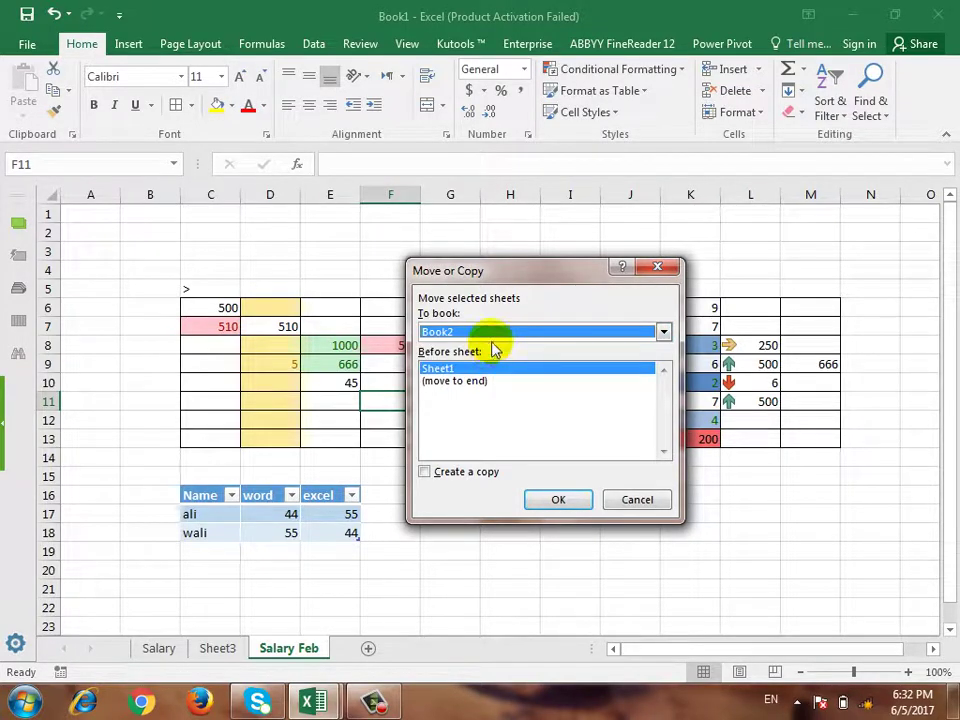
{"action": "left_click", "coordinate": [452, 384]}
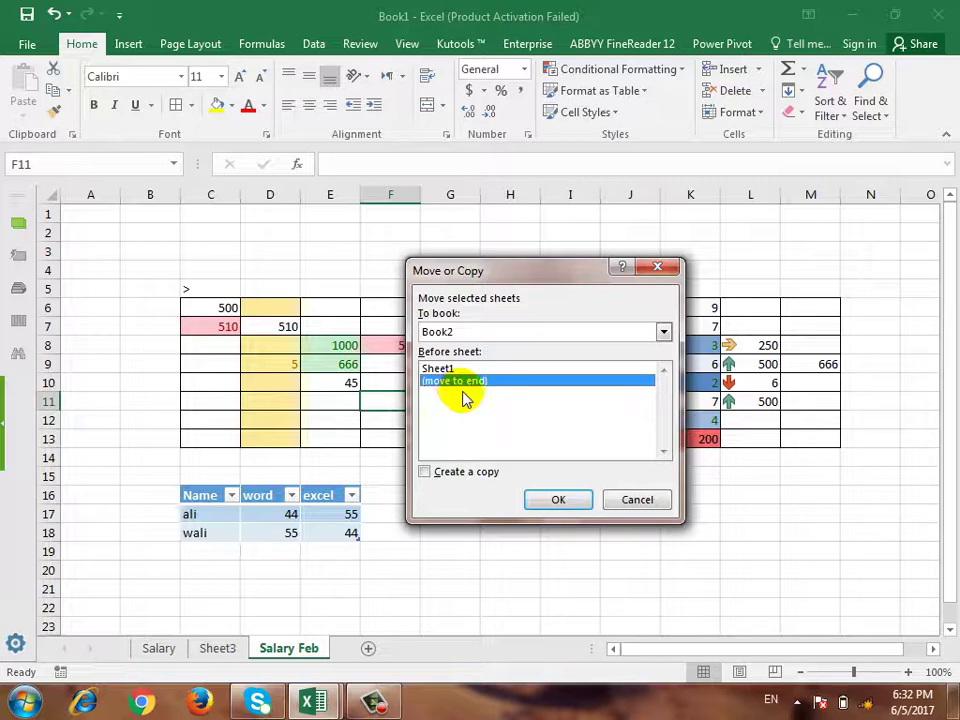
{"action": "left_click", "coordinate": [553, 503]}
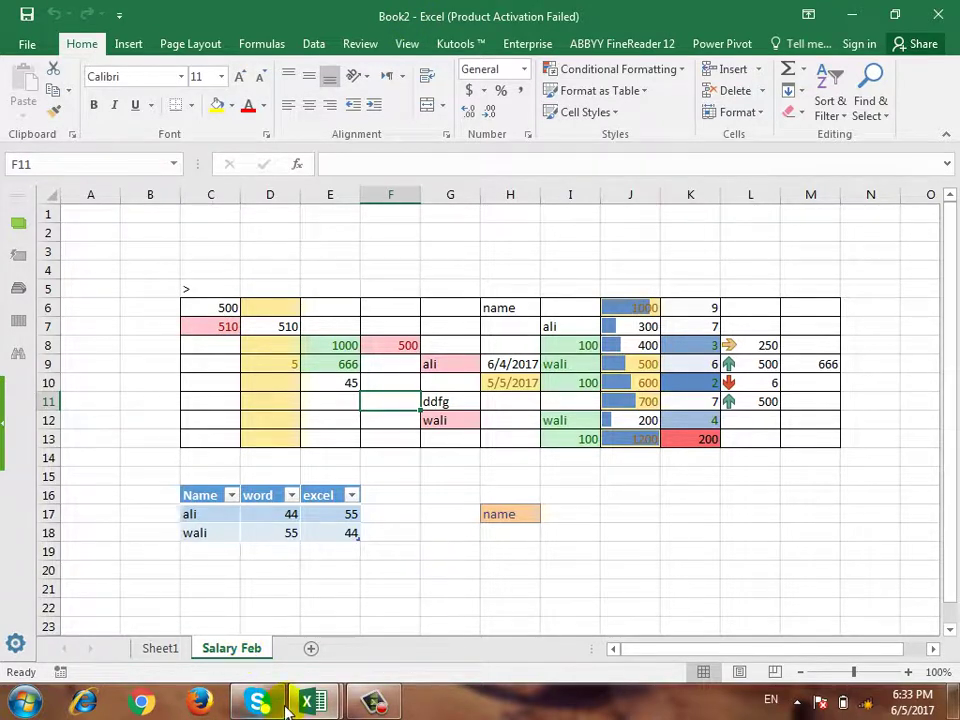
Switch back to Book1 and display its Salary worksheet
{"action": "mouse_move", "coordinate": [322, 702]}
{"action": "left_click", "coordinate": [253, 615]}
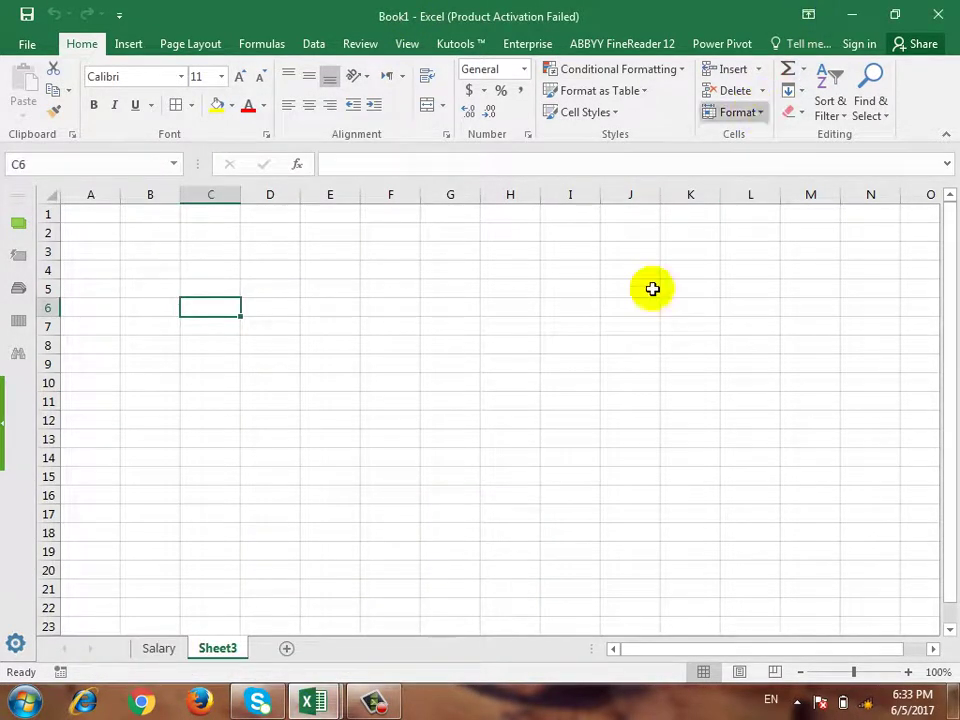
{"action": "left_click", "coordinate": [165, 652]}
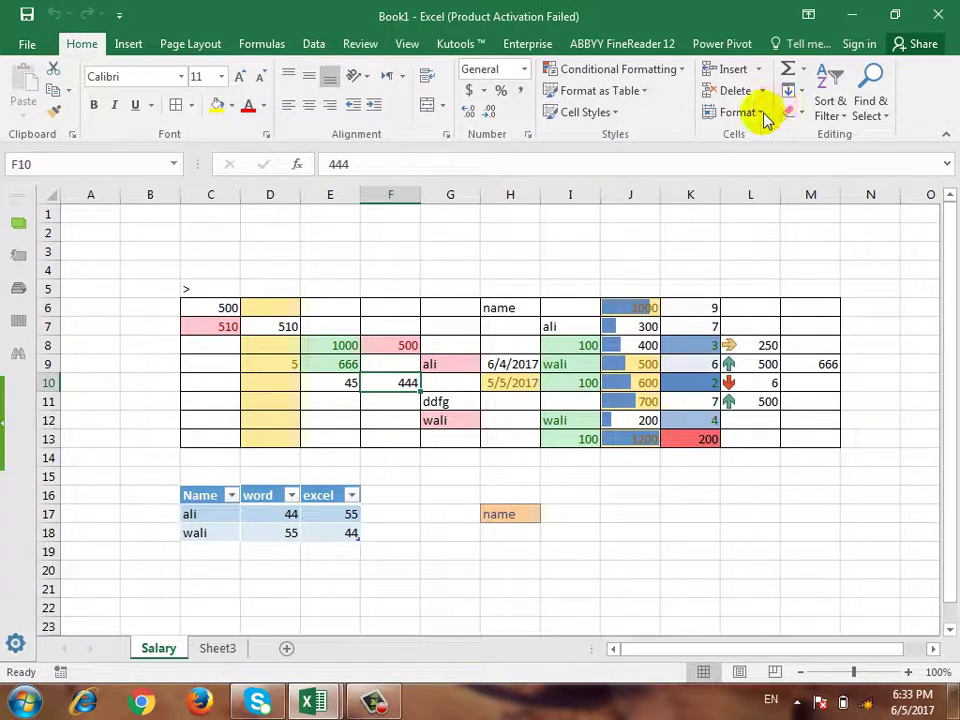
Color the Salary sheet tab gray and check it from Sheet3
{"action": "left_click", "coordinate": [758, 114]}
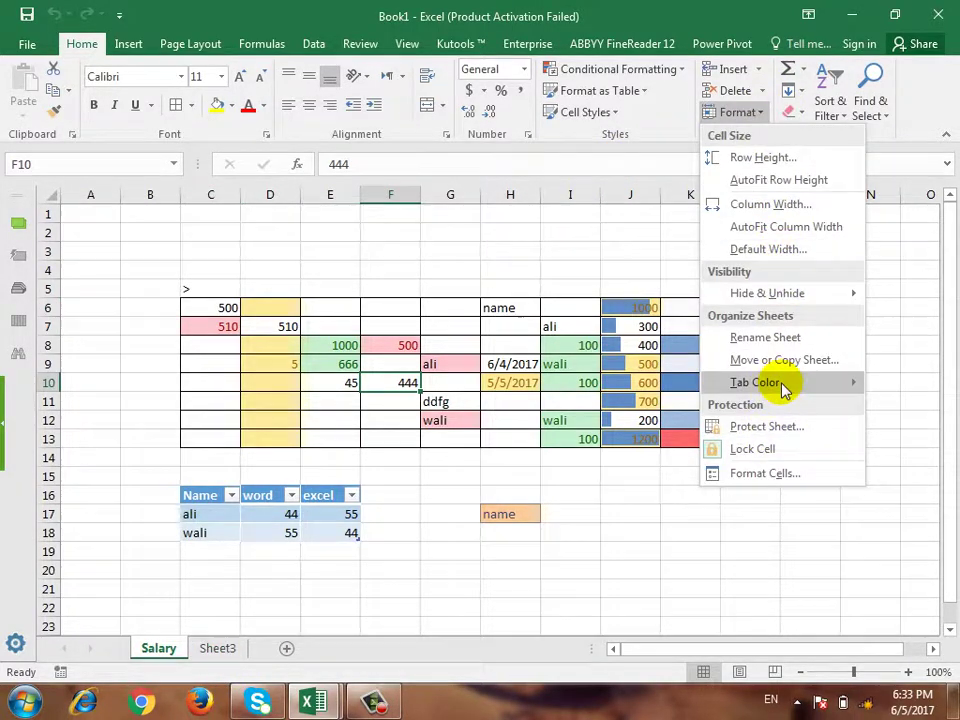
{"action": "mouse_move", "coordinate": [783, 388]}
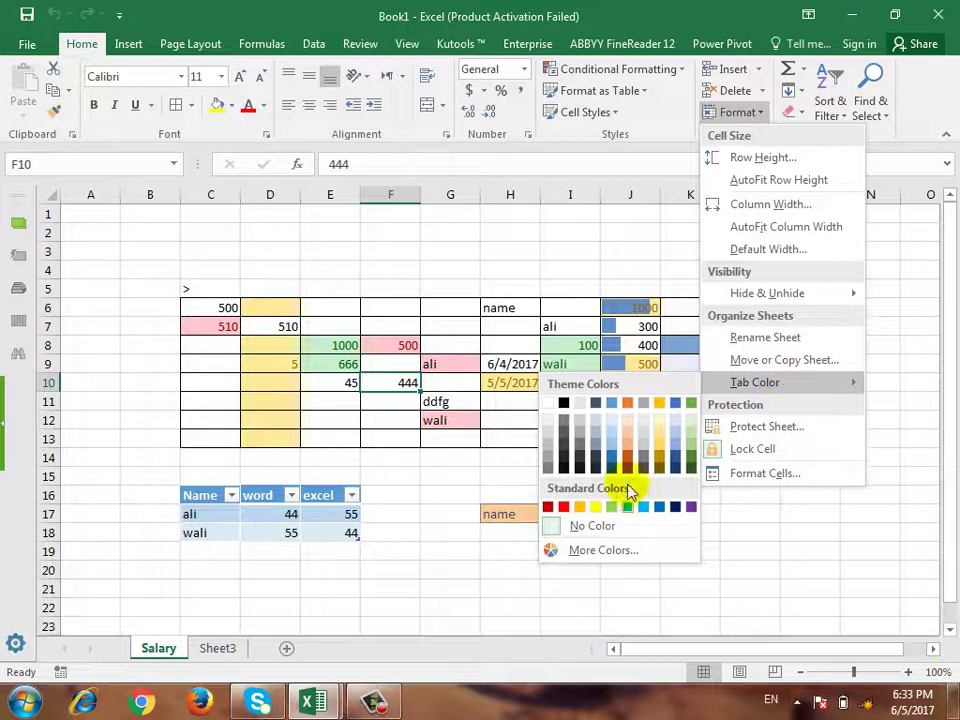
{"action": "left_click", "coordinate": [636, 446]}
{"action": "left_click", "coordinate": [238, 647]}
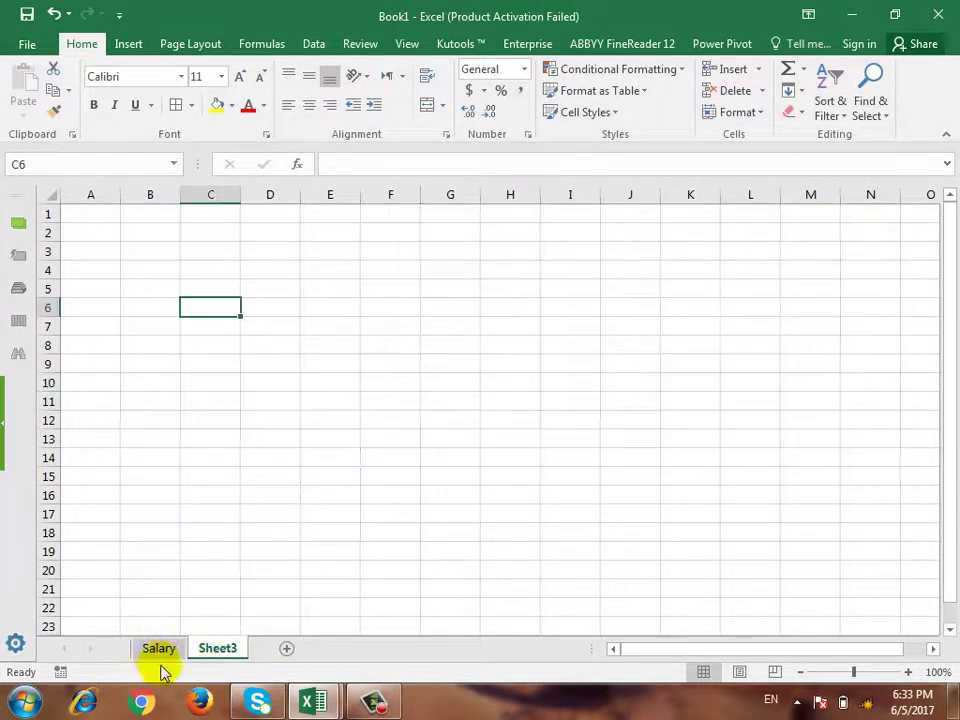
{"action": "left_click", "coordinate": [160, 648]}
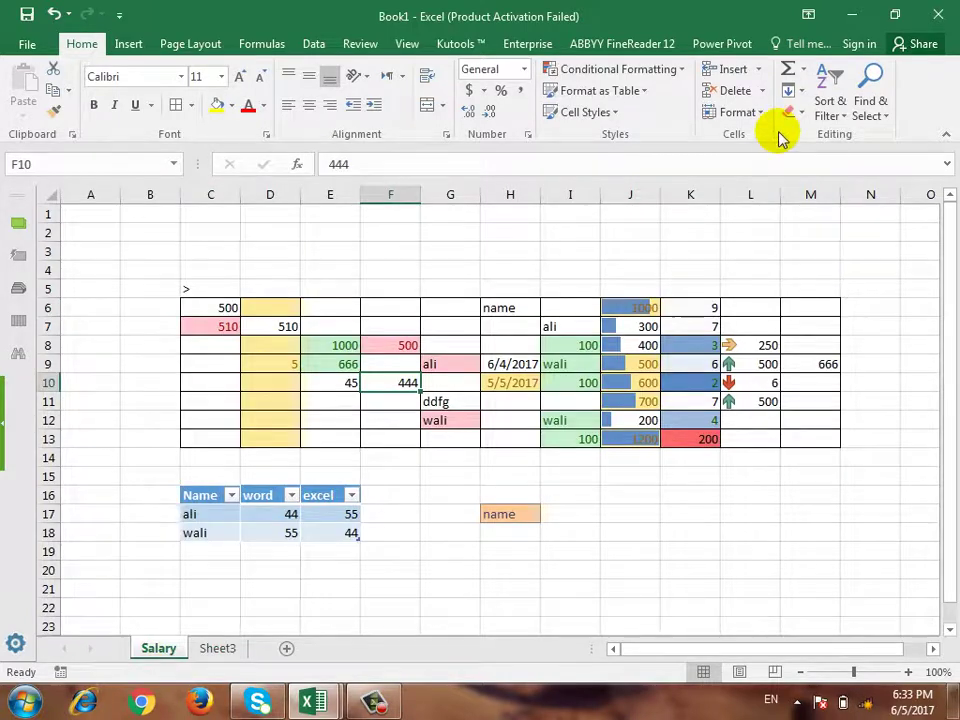
Change the Salary sheet's tab color to dark orange and check it from Sheet3
{"action": "left_click", "coordinate": [745, 112]}
{"action": "mouse_move", "coordinate": [757, 384]}
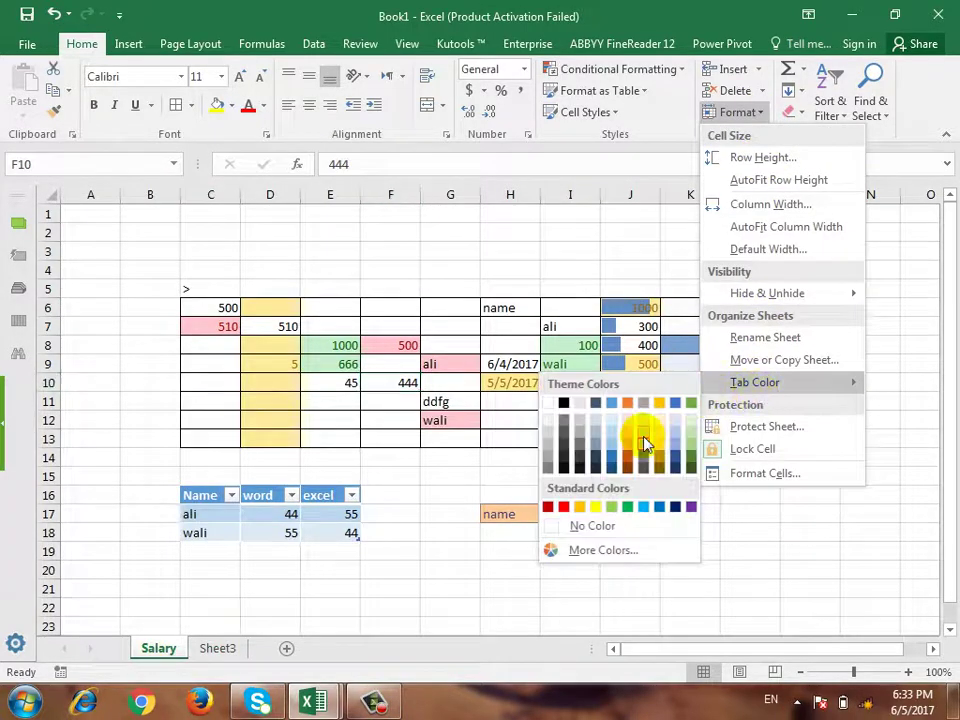
{"action": "left_click", "coordinate": [624, 462]}
{"action": "left_click", "coordinate": [220, 653]}
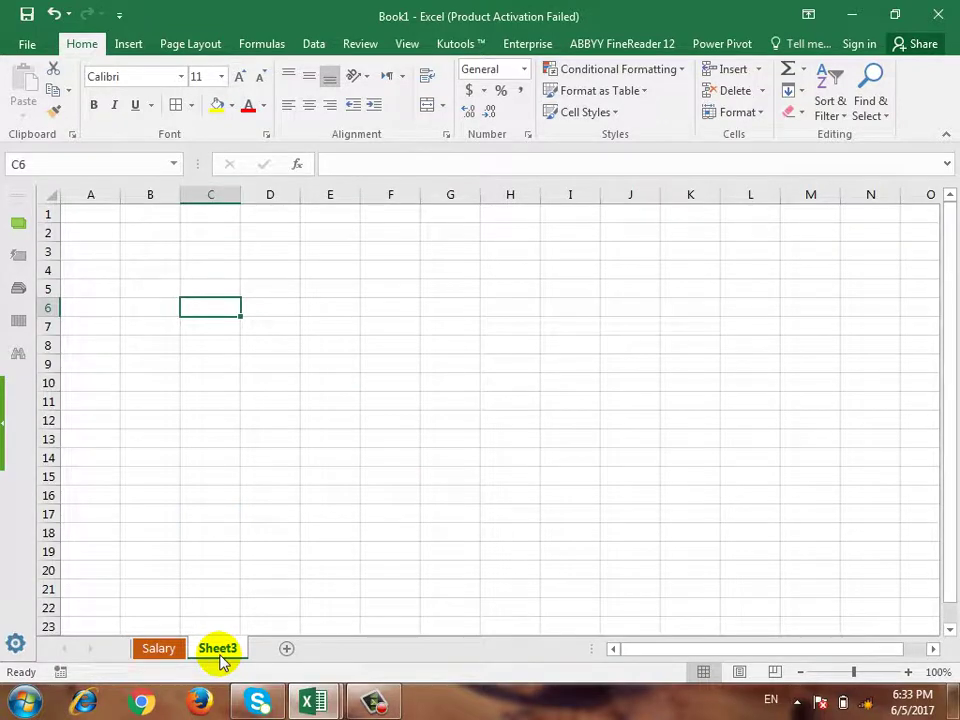
{"action": "left_click", "coordinate": [160, 648]}
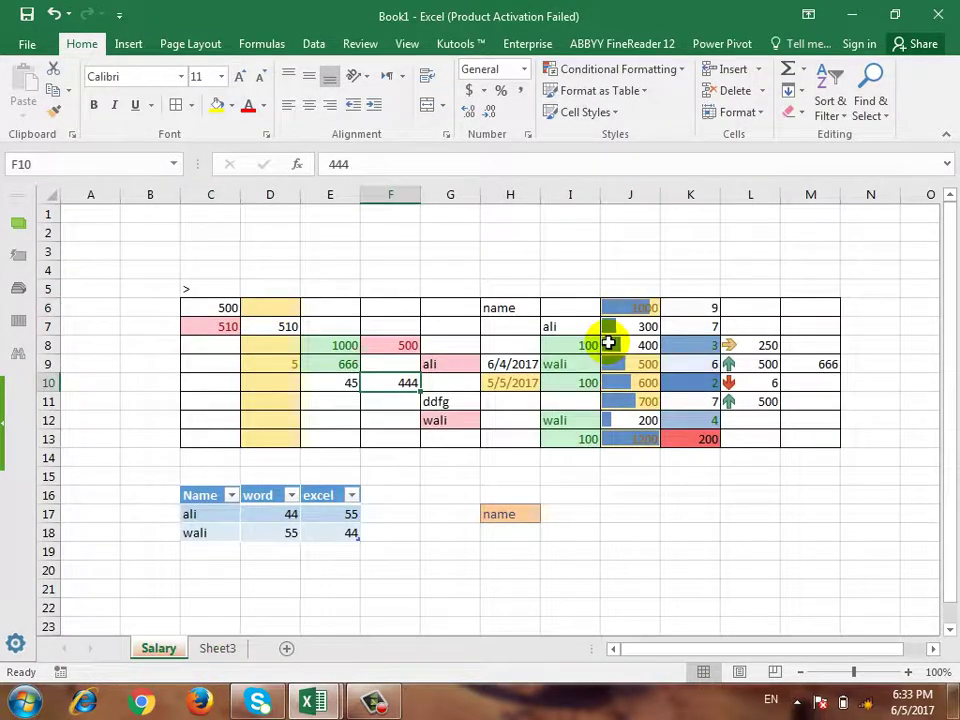
{"action": "left_click", "coordinate": [762, 113]}
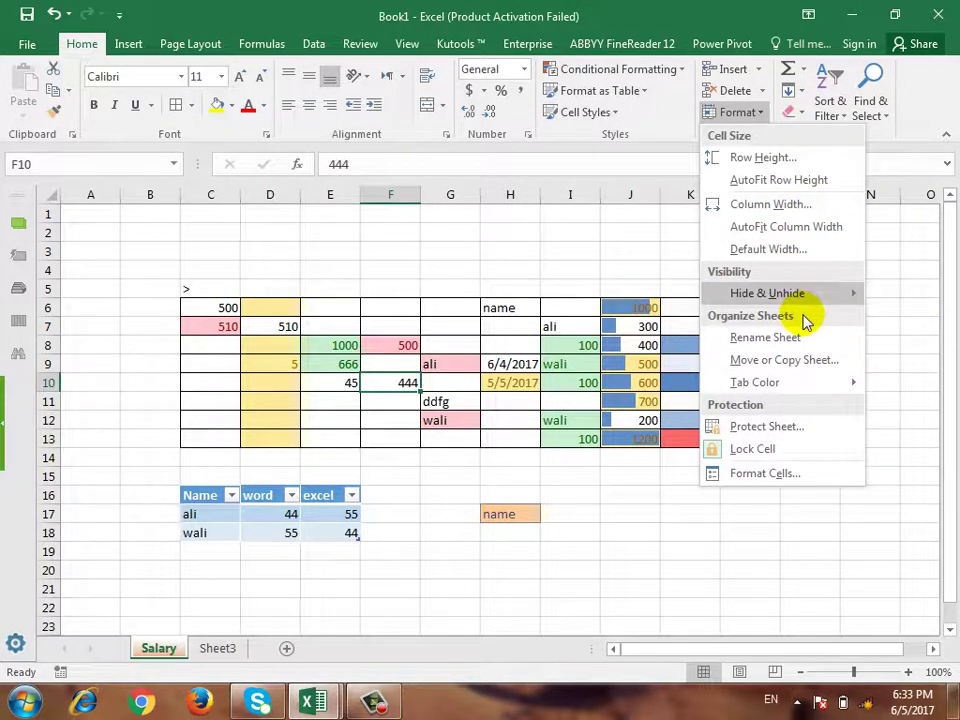
{"action": "mouse_move", "coordinate": [803, 300]}
{"action": "left_click", "coordinate": [375, 700]}
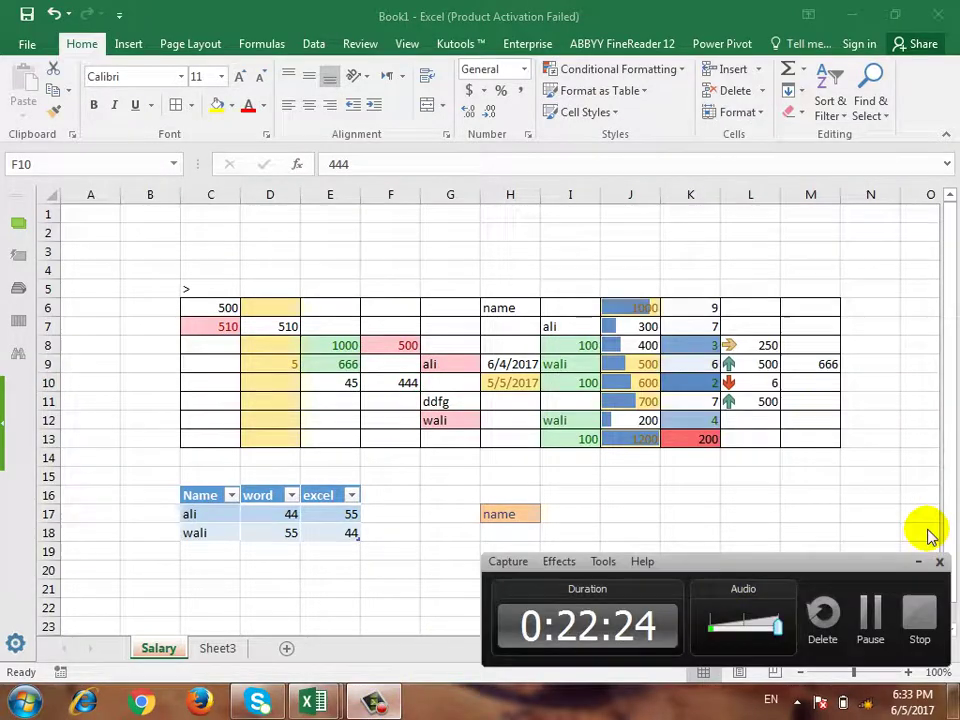